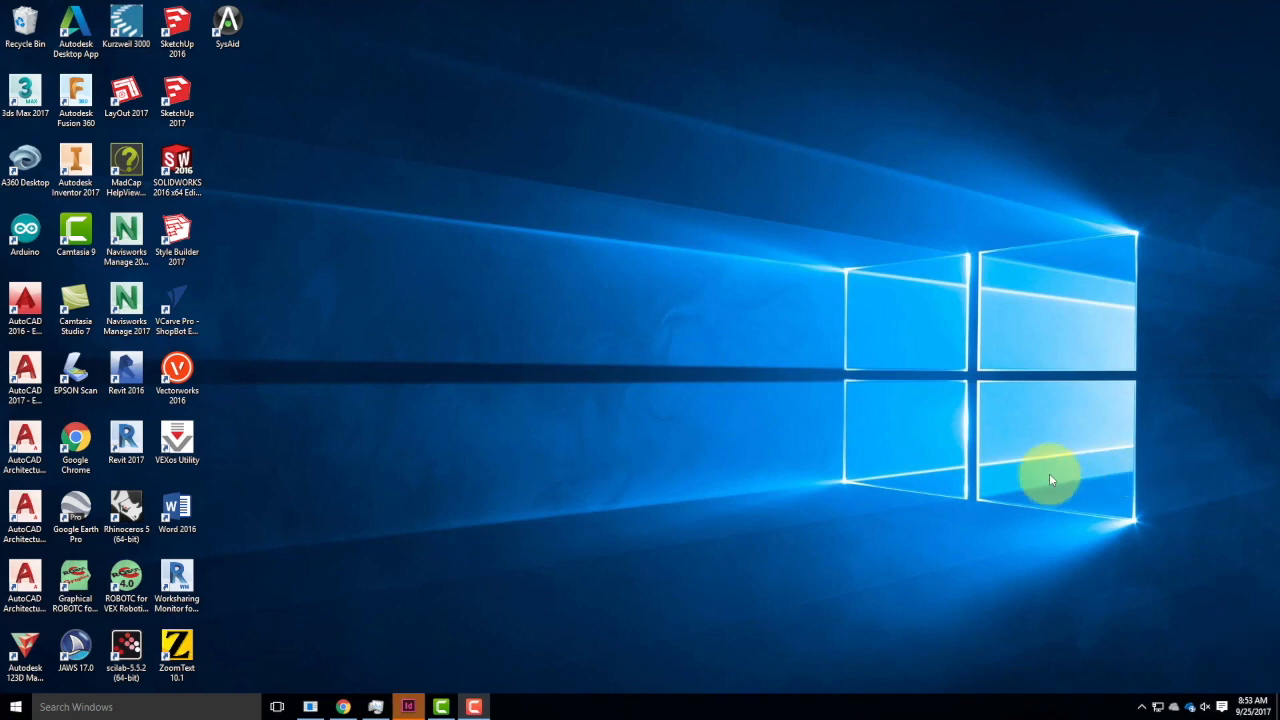
Launch InDesign and start a new one-page Letter print document in landscape orientation.
click(409, 705)
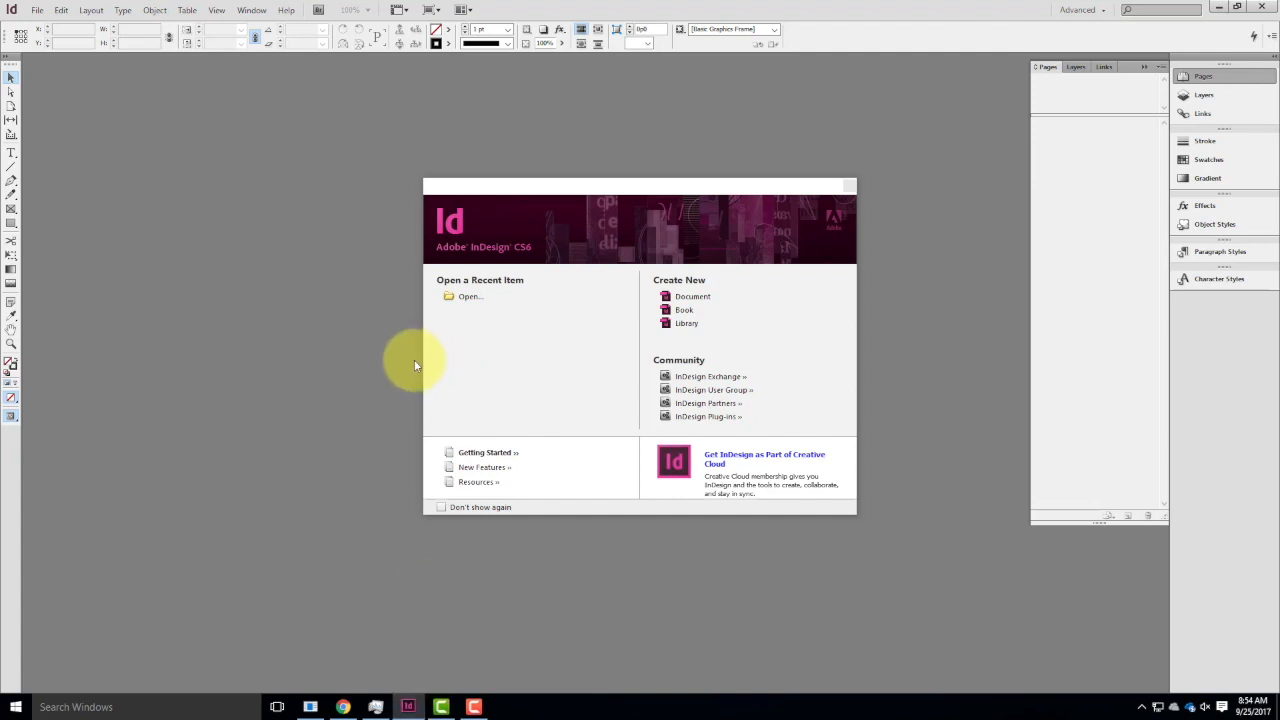
drag(669, 186, 562, 173)
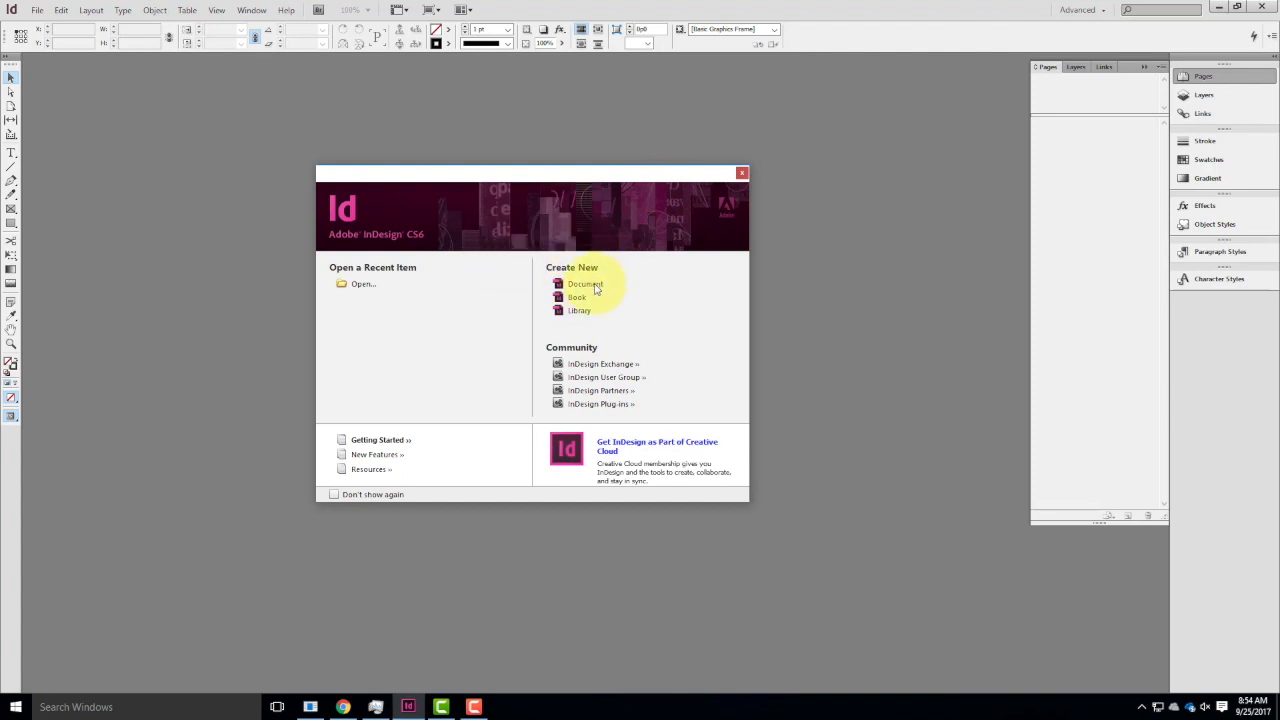
click(596, 288)
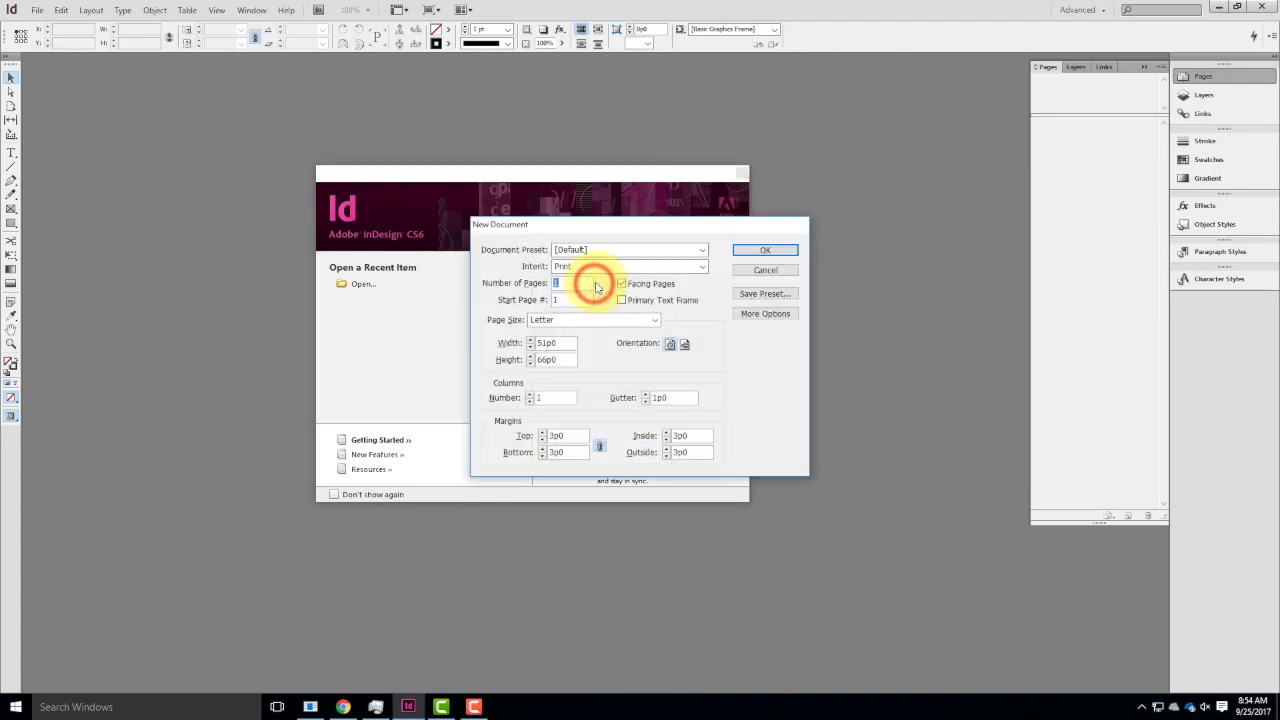
drag(654, 232, 600, 225)
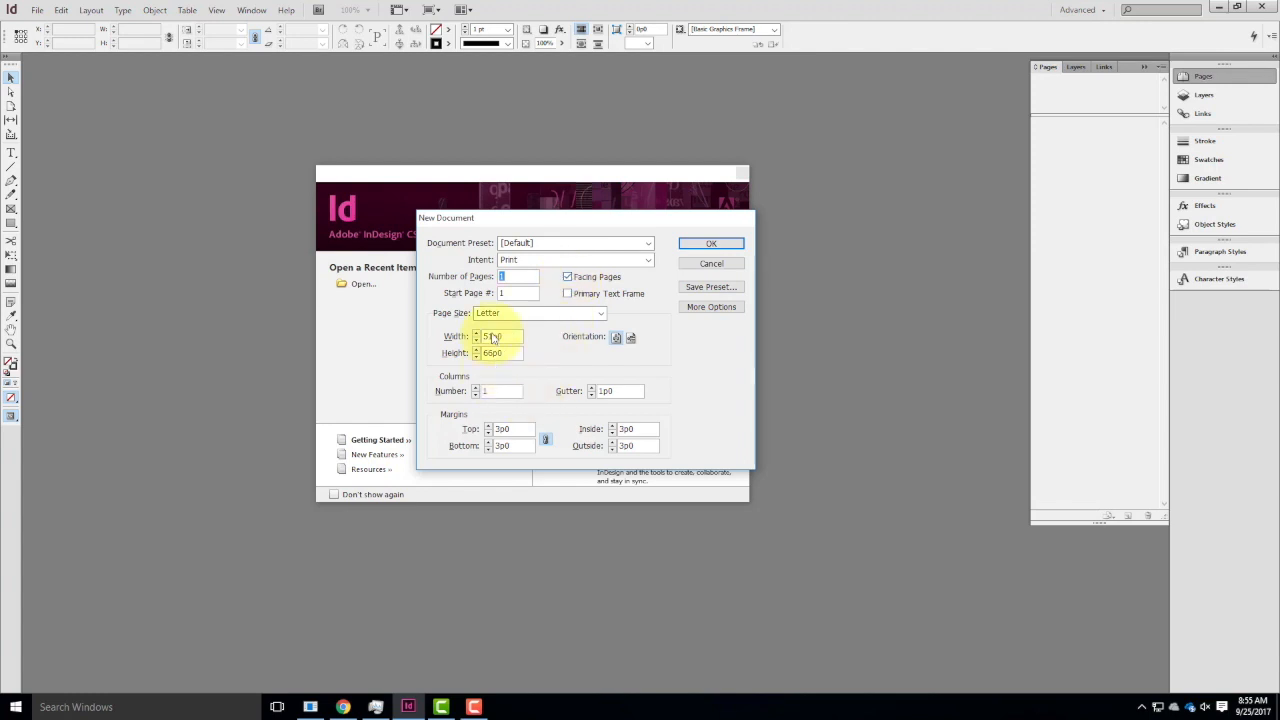
click(631, 337)
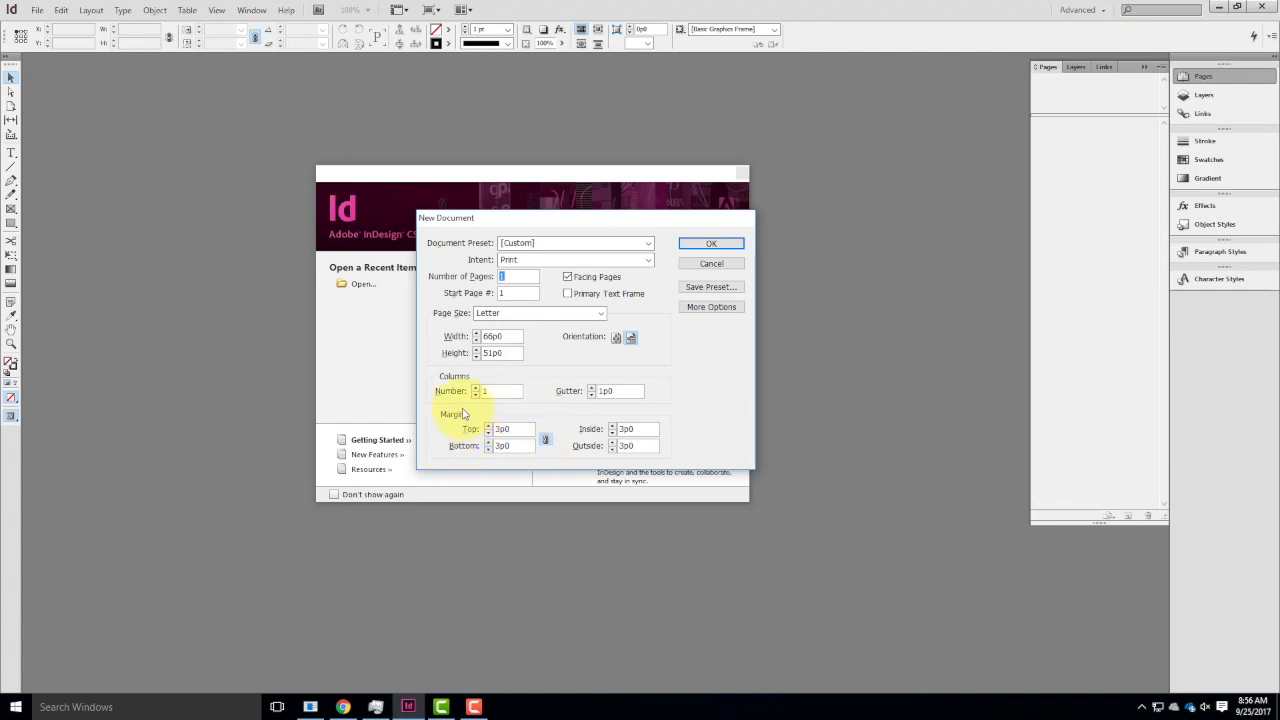
Set the new document's linked margins to 0p0, and change them all to .375 in through the inside margin.
click(497, 429)
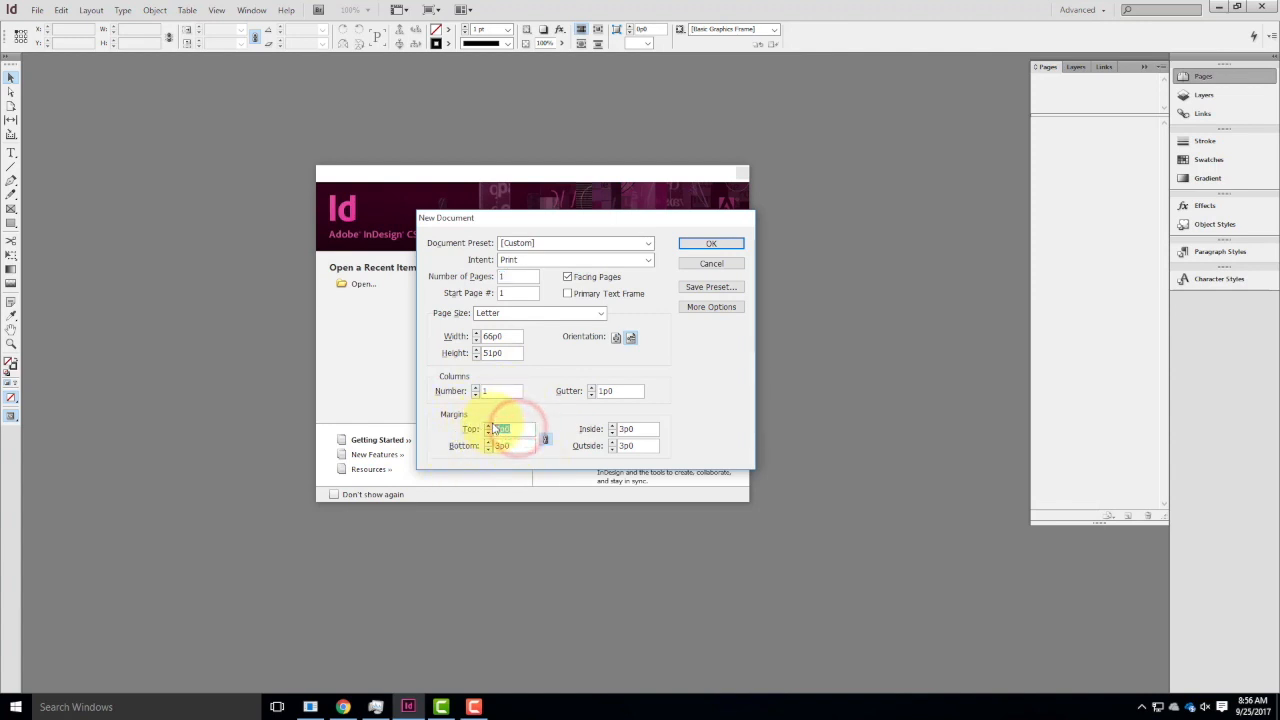
key(Tab)
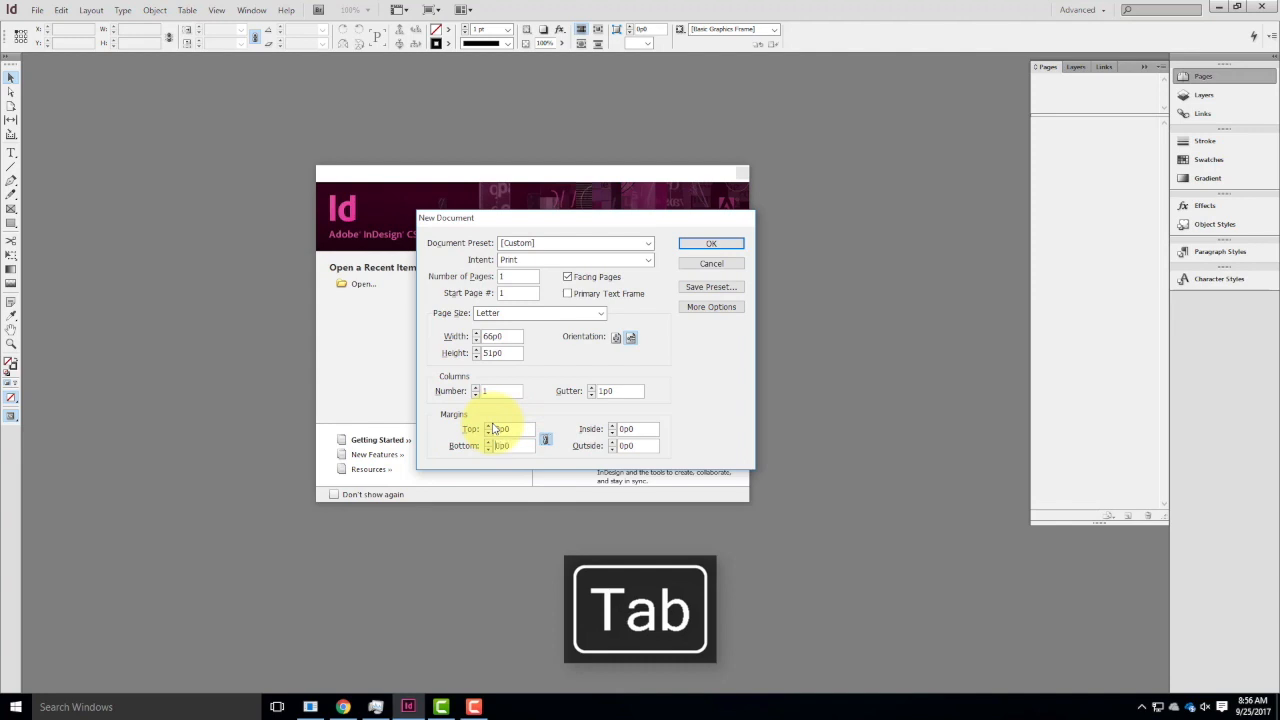
click(636, 437)
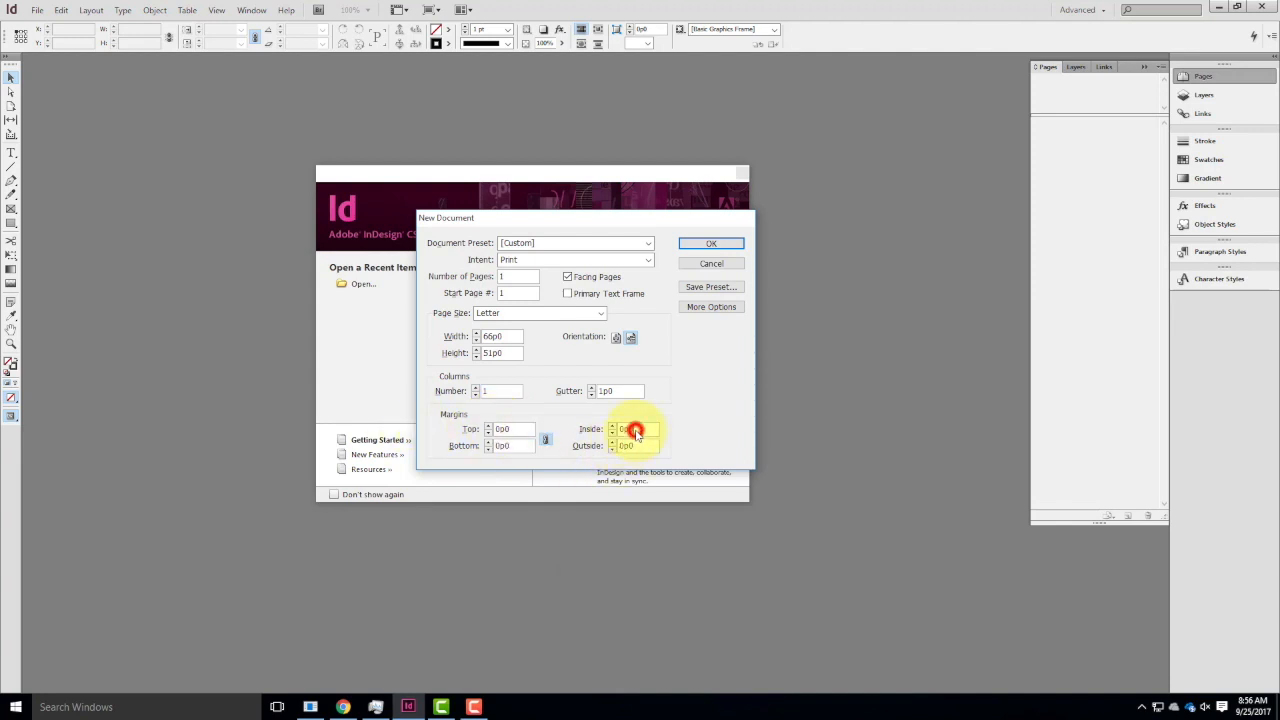
double_click(638, 430)
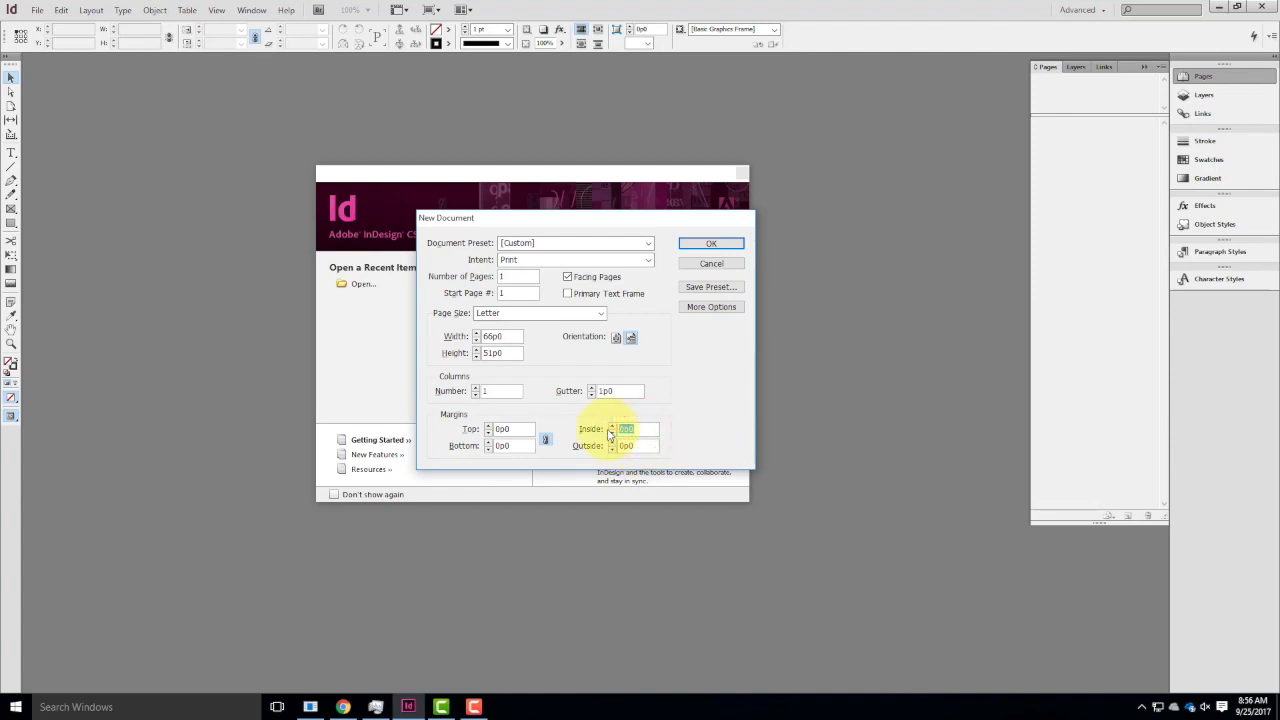
text(.375)
text( ion)
key(BackSpace)
key(BackSpace)
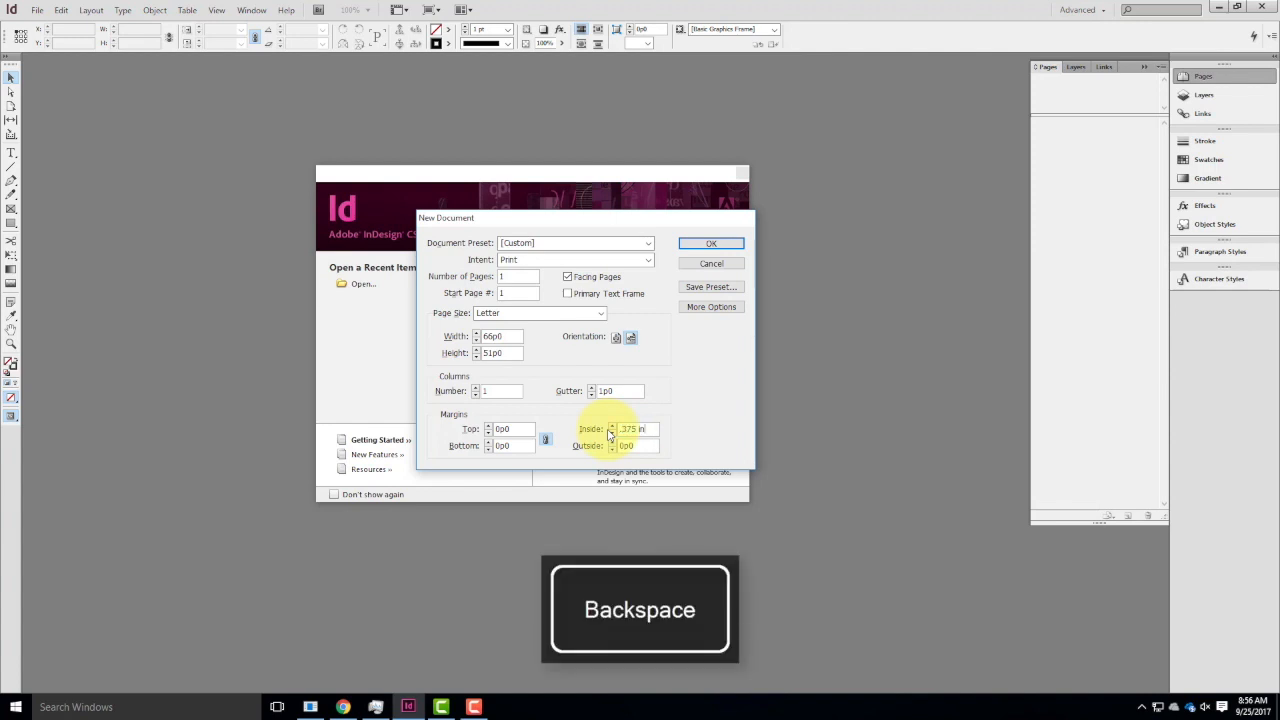
key(Tab)
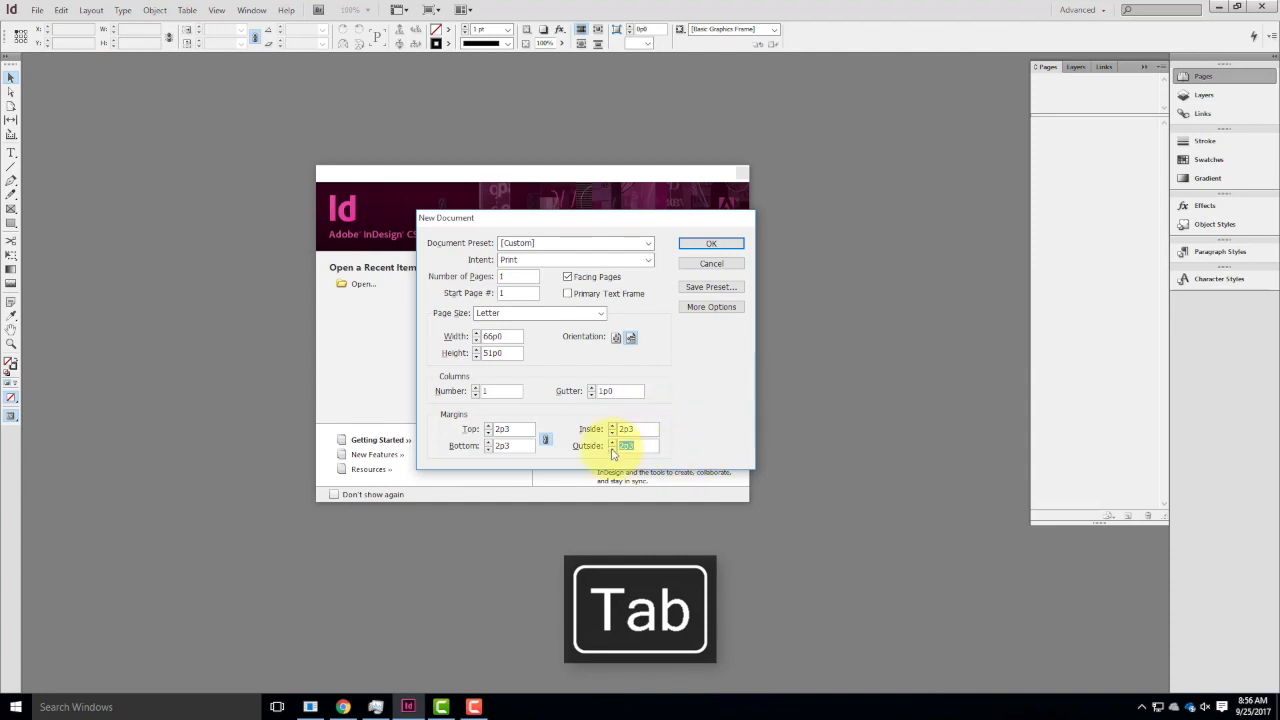
Unlink the margins and set the top, bottom and outside margins to 0, keeping only the inside margin.
click(545, 439)
click(509, 427)
text(0)
key(Tab)
text(0p0)
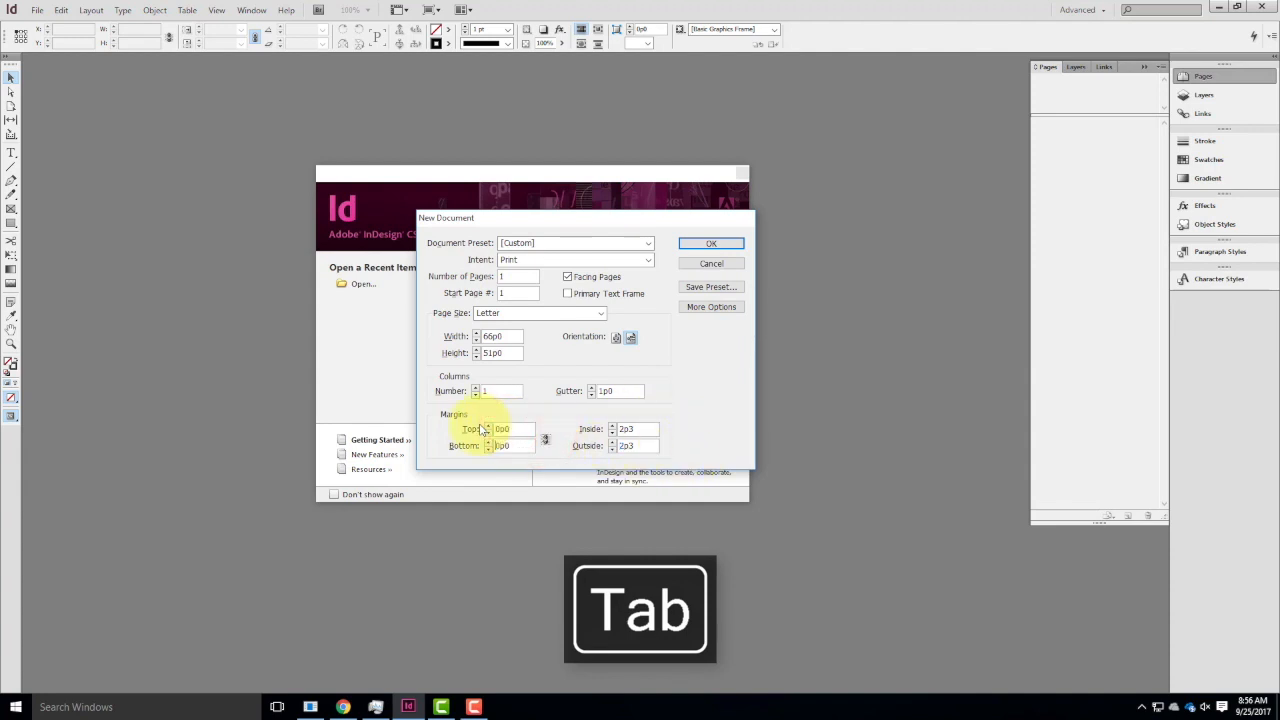
click(645, 444)
text(0)
key(Tab)
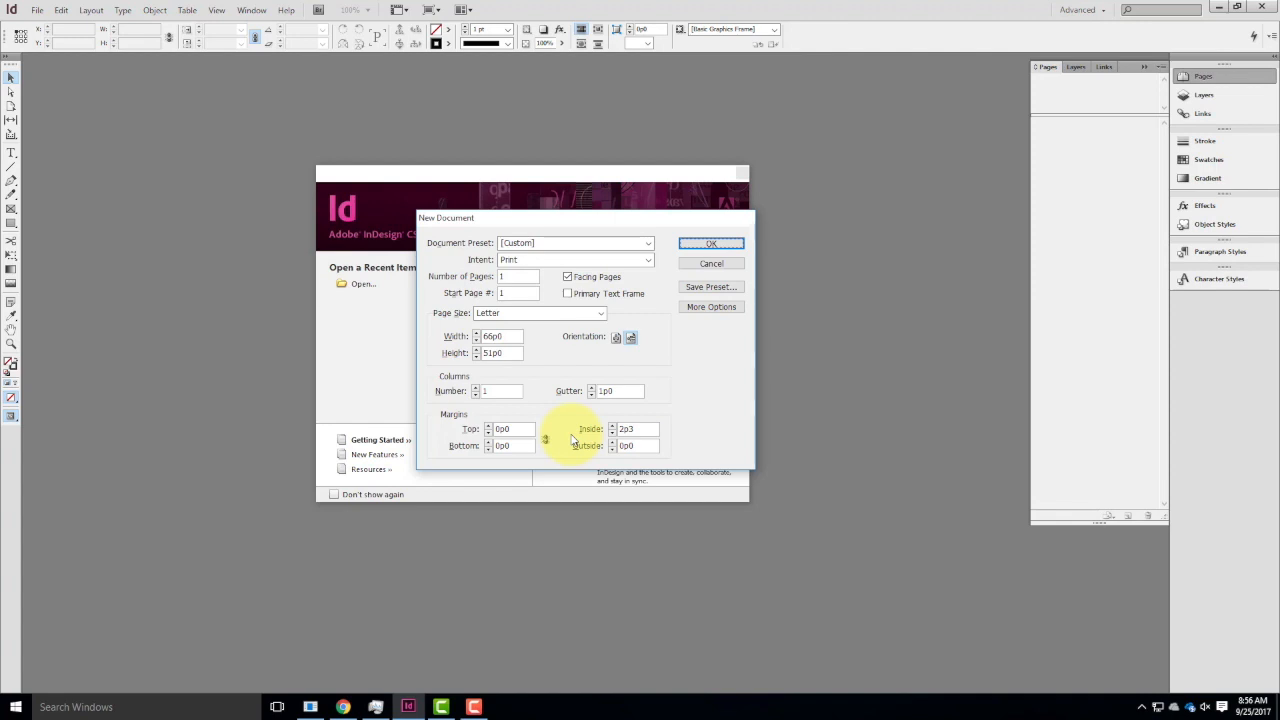
Set the linked bleed to 0p9 on all four sides and create the document.
click(711, 306)
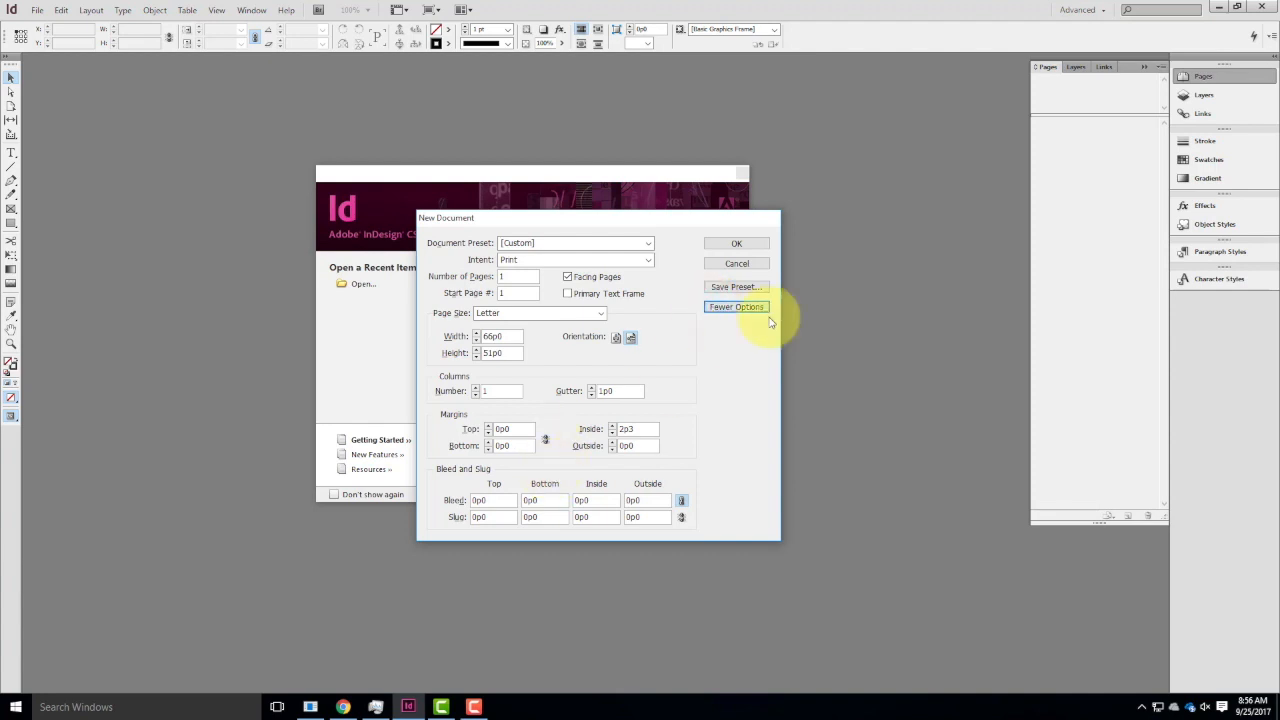
click(742, 307)
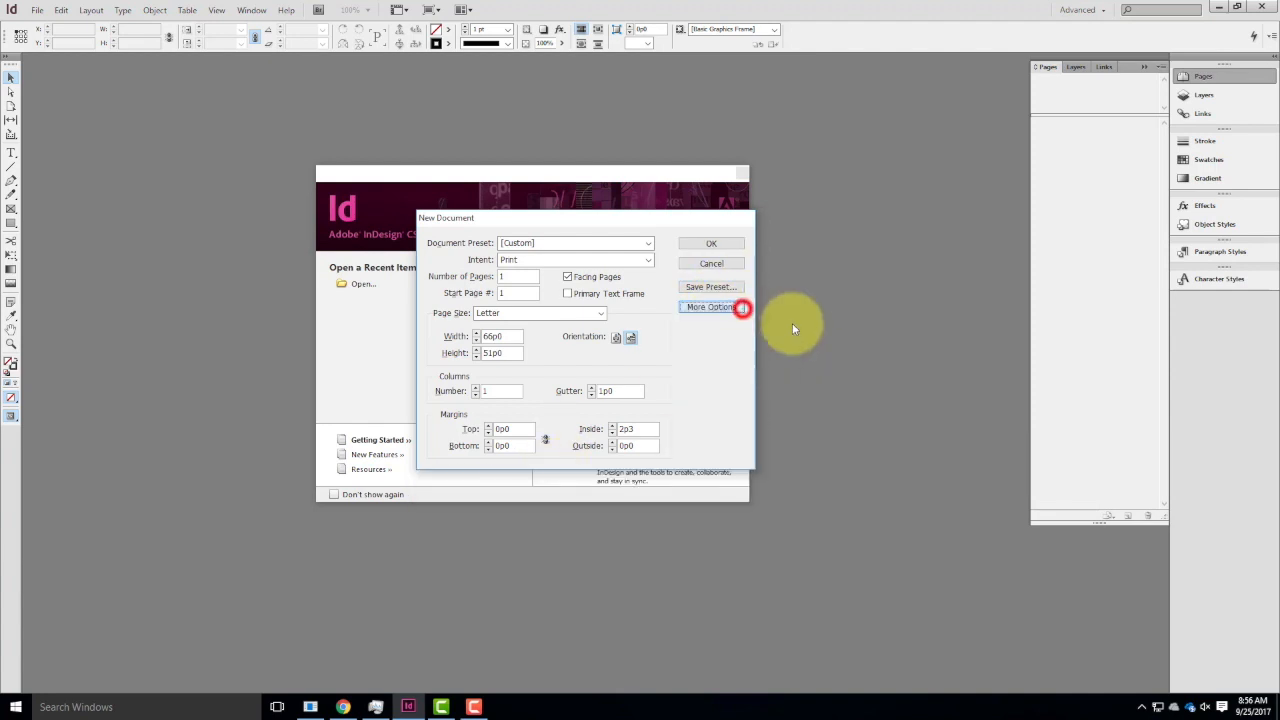
click(713, 308)
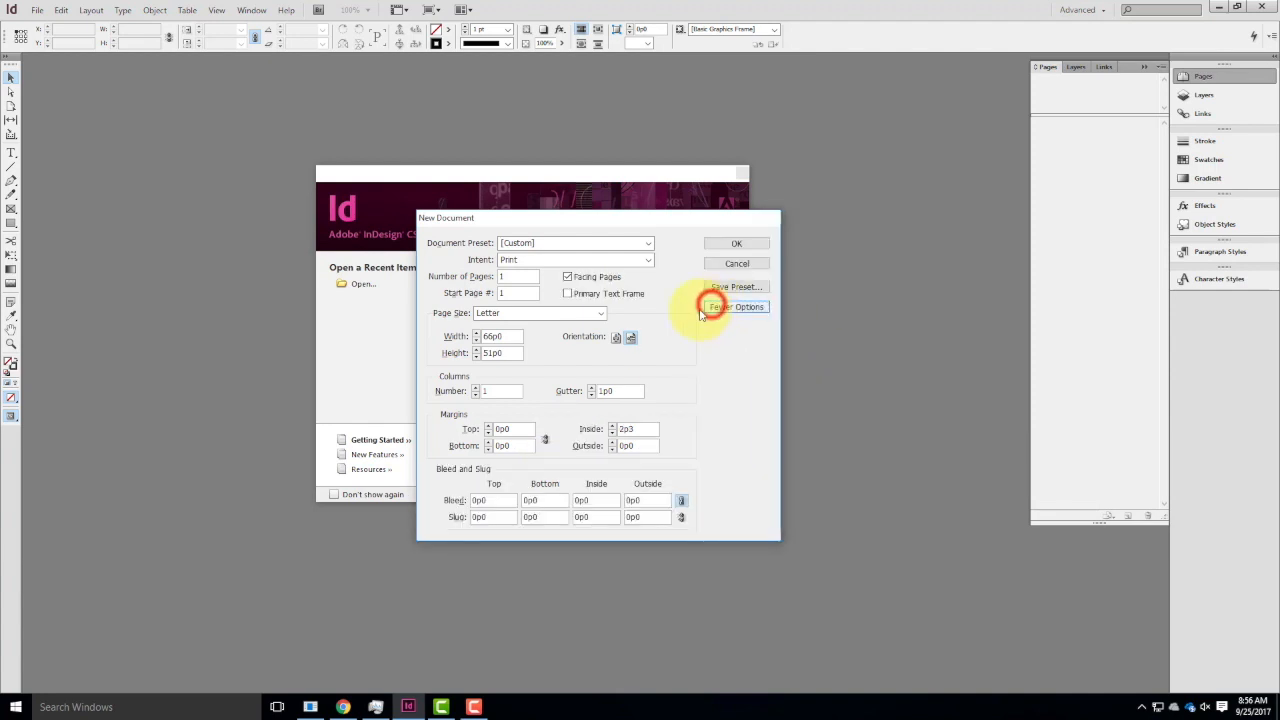
double_click(500, 505)
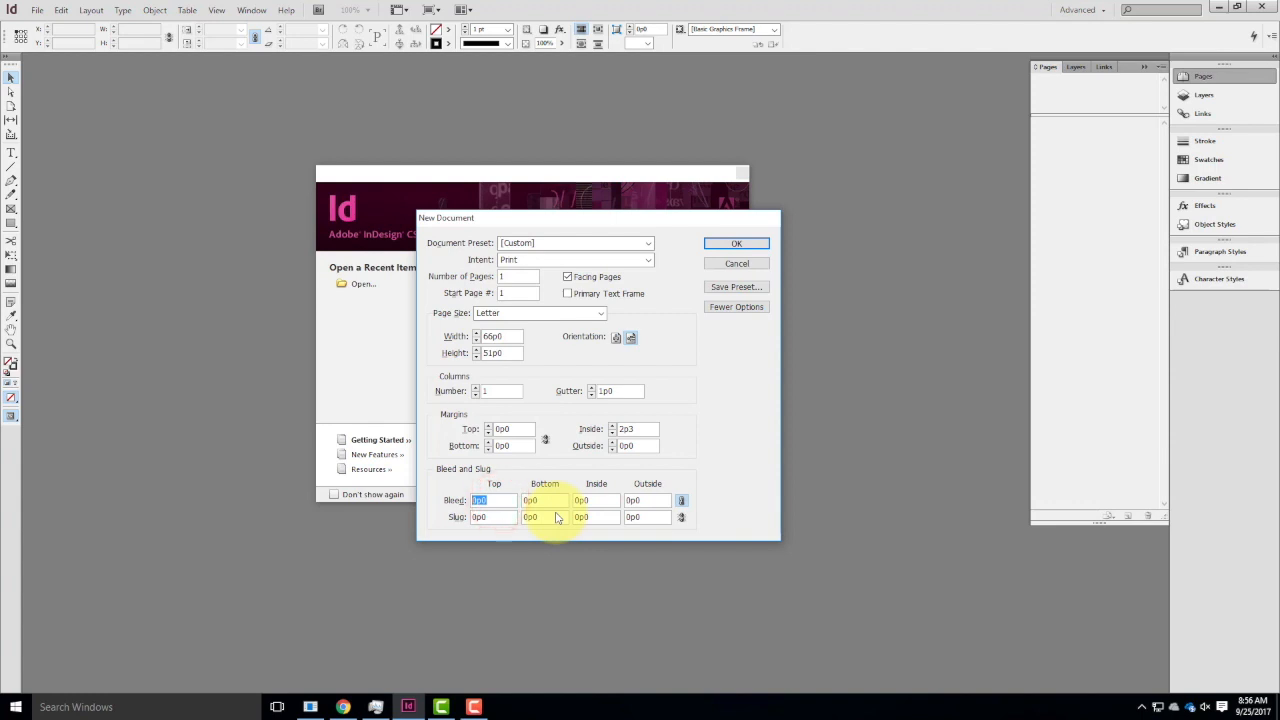
text(0.125 i)
key(Tab)
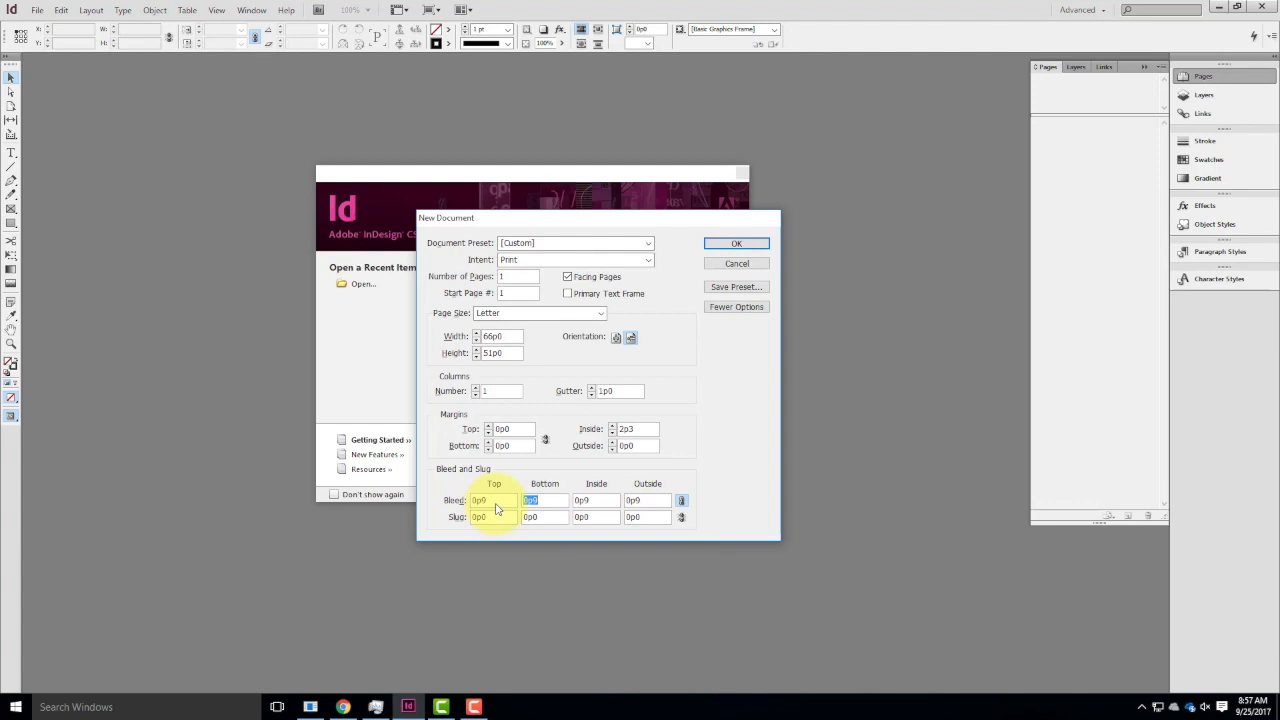
click(737, 244)
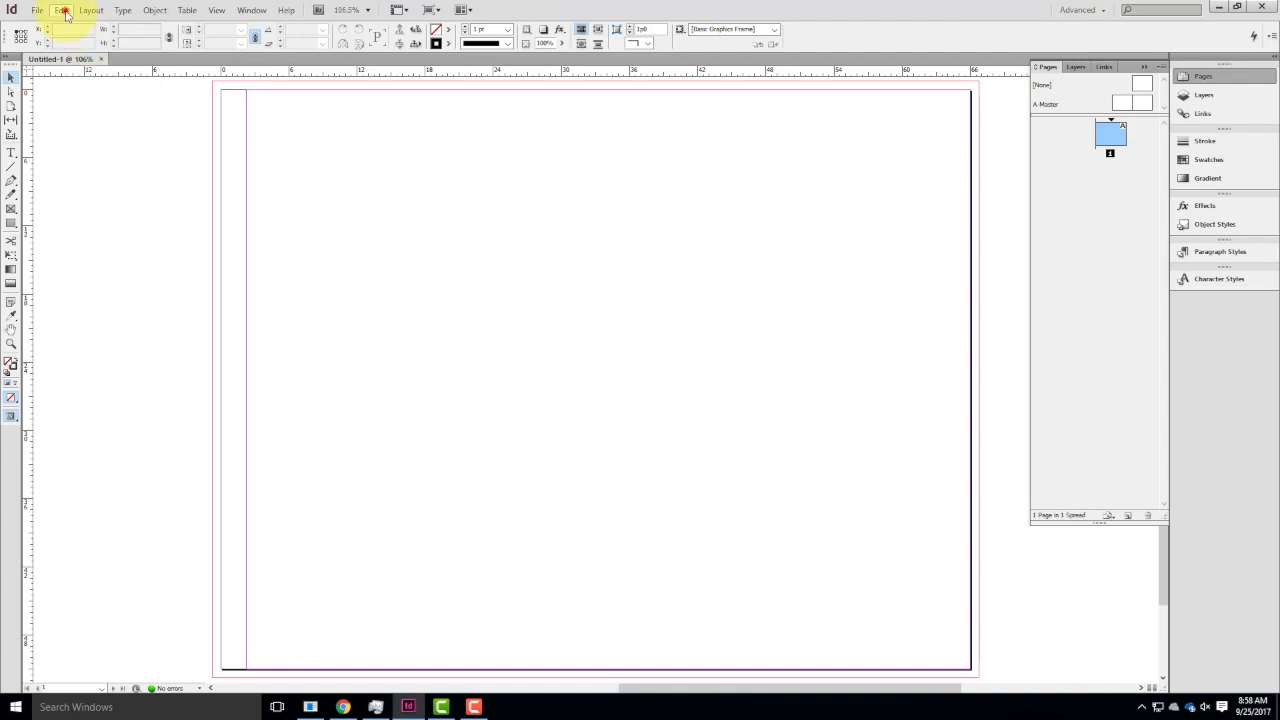
Review the document's page size, bleed and slug setup and its margin and column settings without changing them.
click(61, 10)
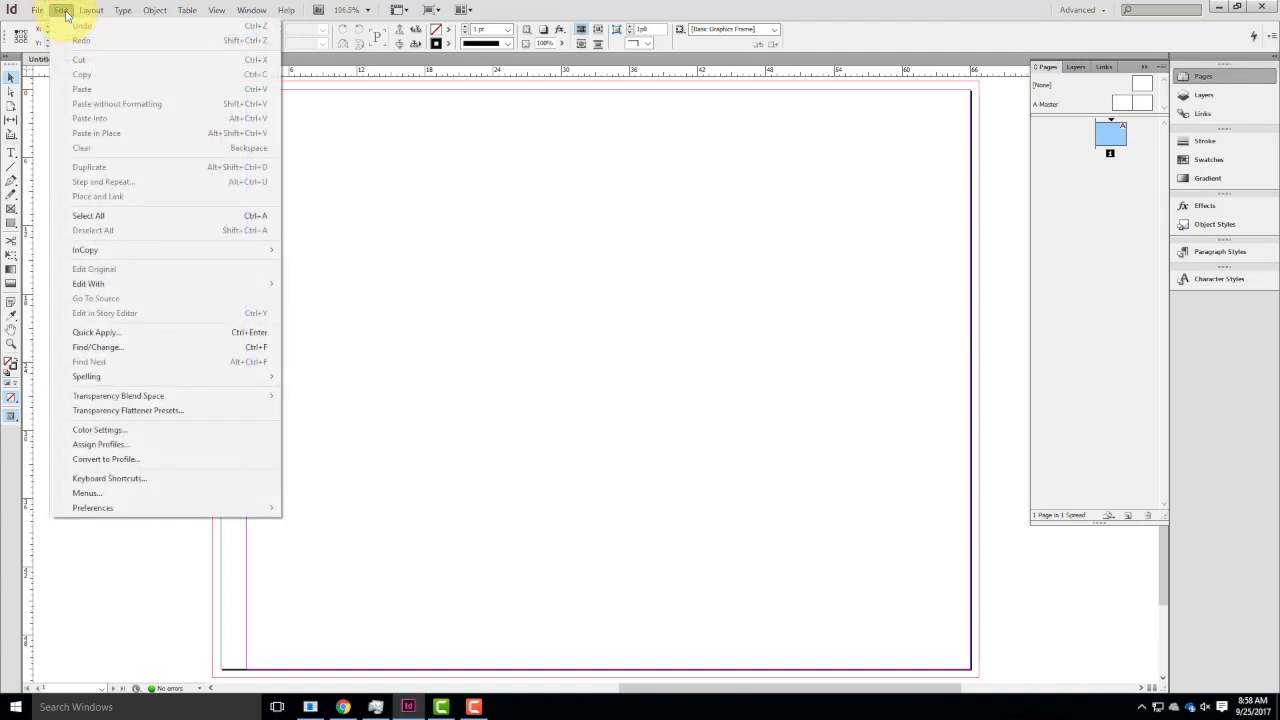
mouse_move(36, 10)
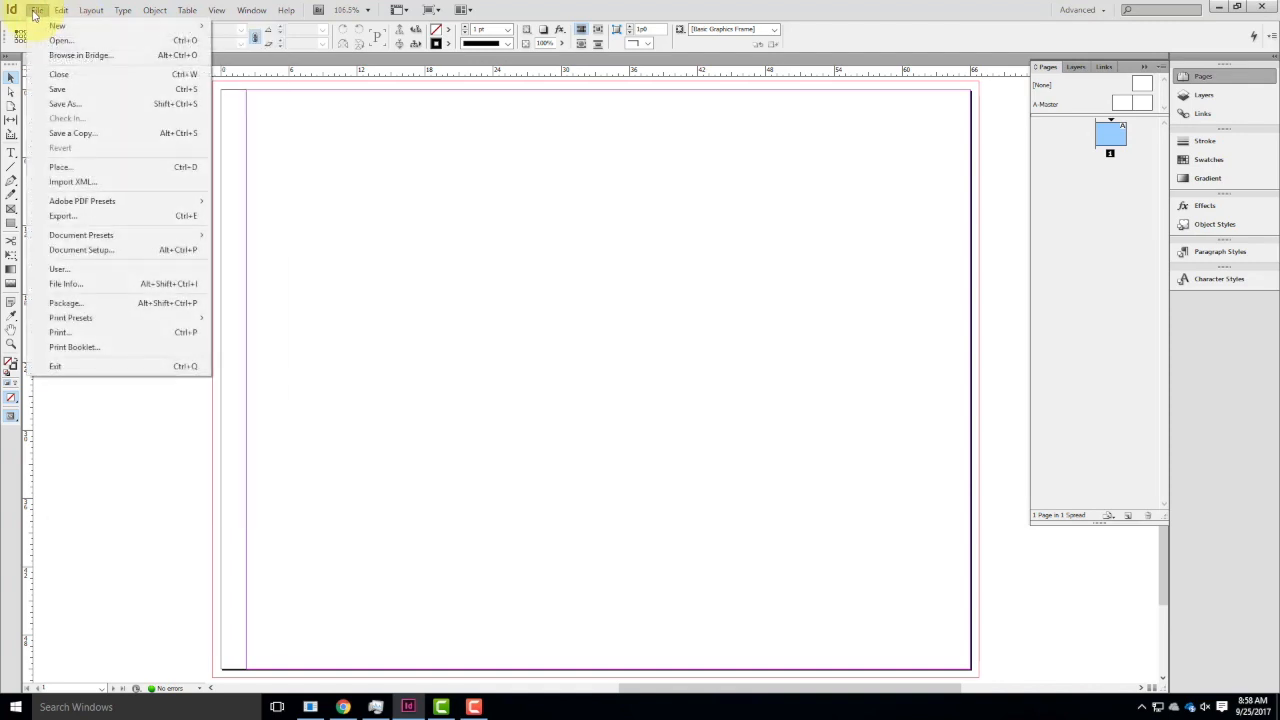
click(106, 250)
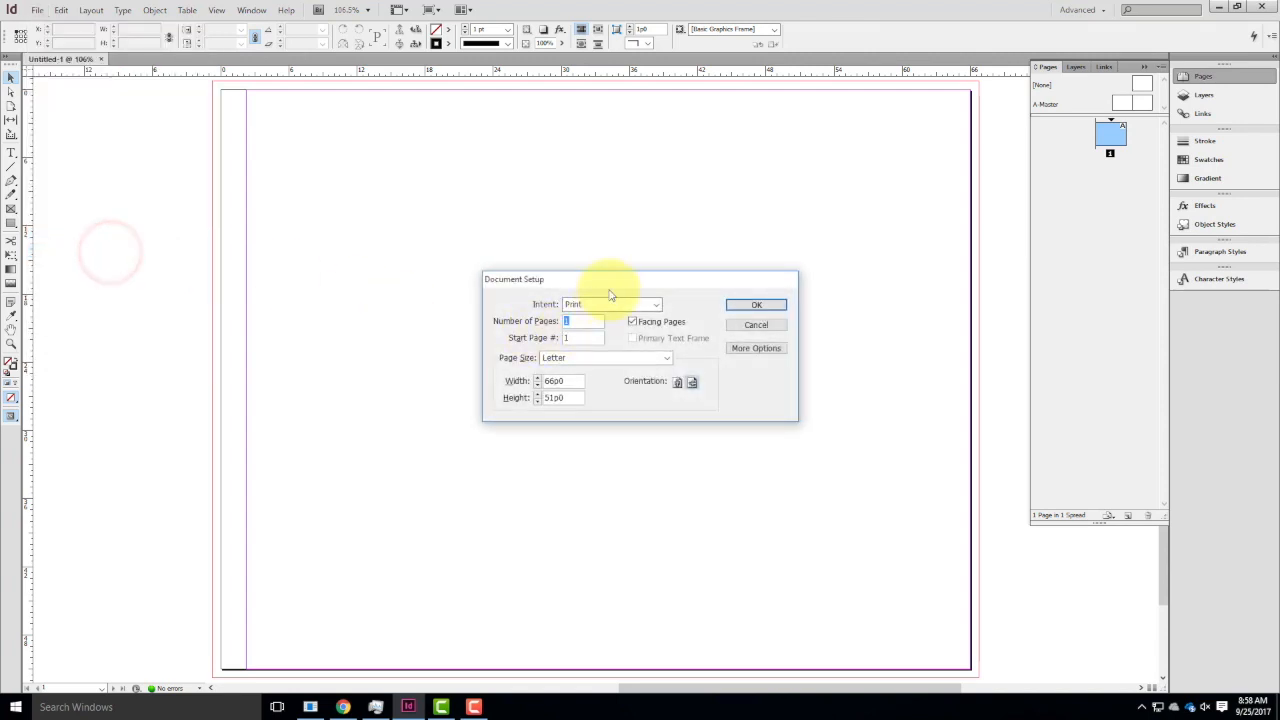
click(734, 348)
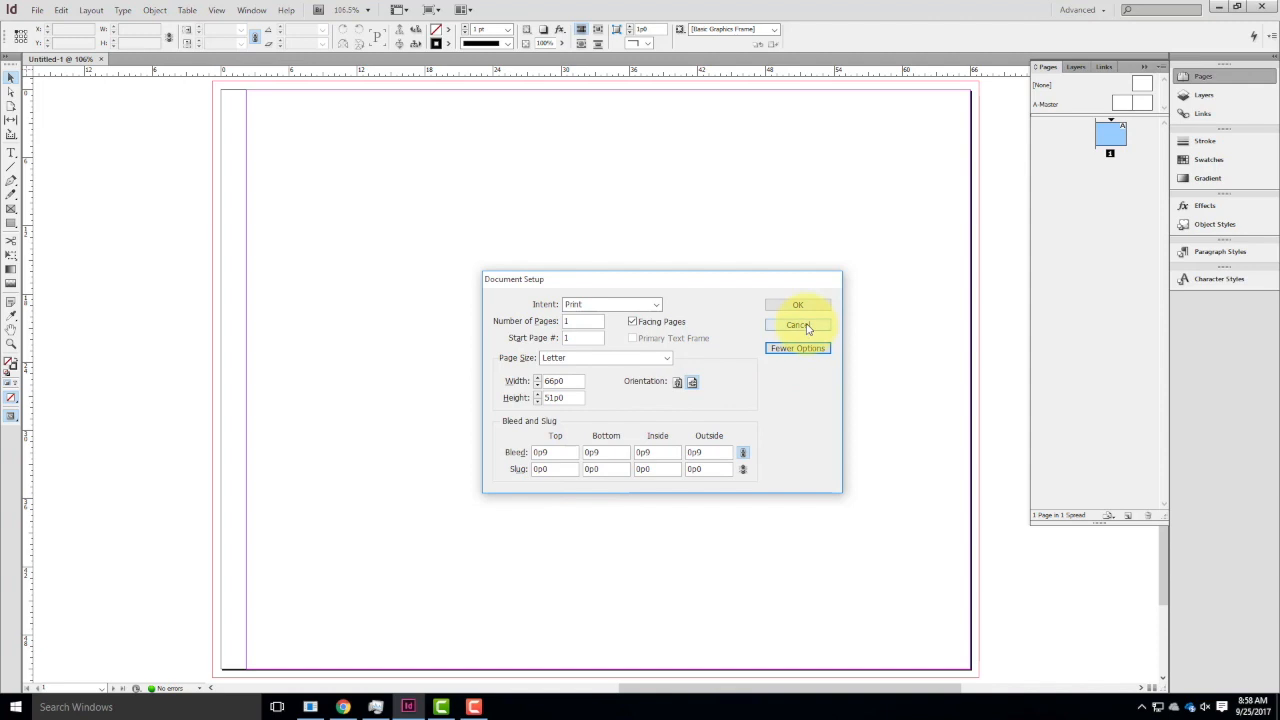
click(800, 325)
click(88, 12)
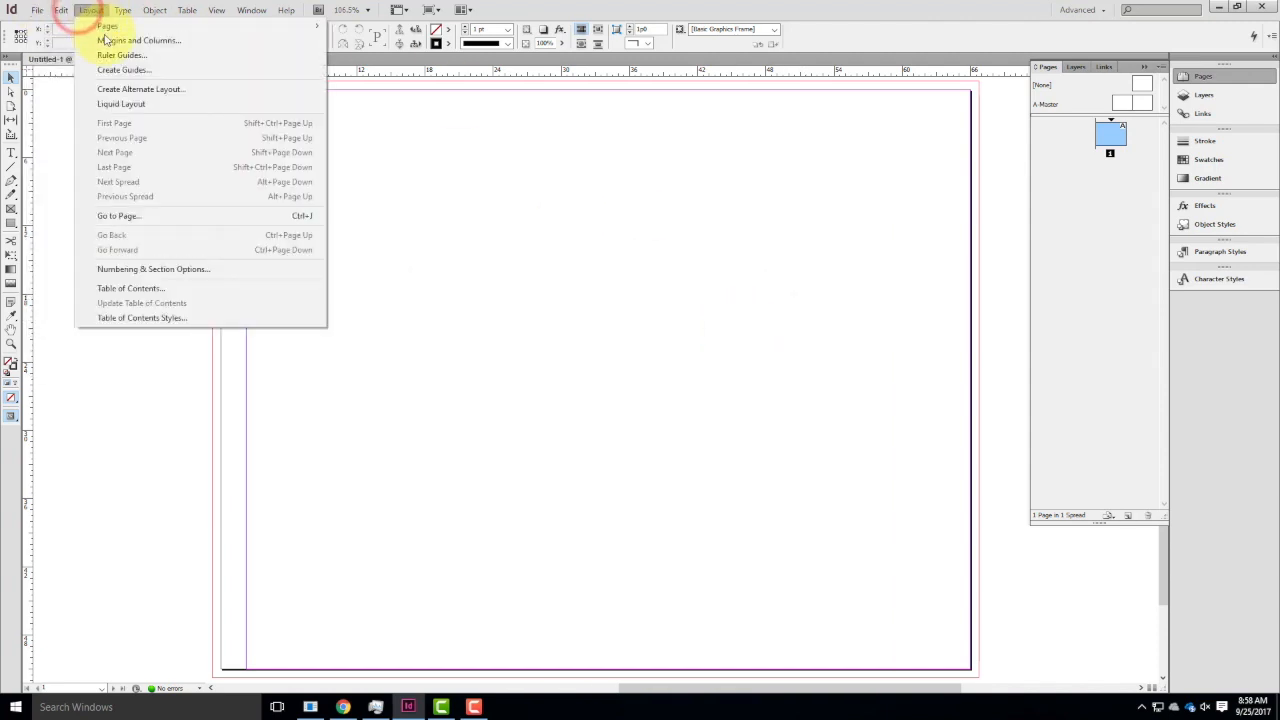
click(128, 40)
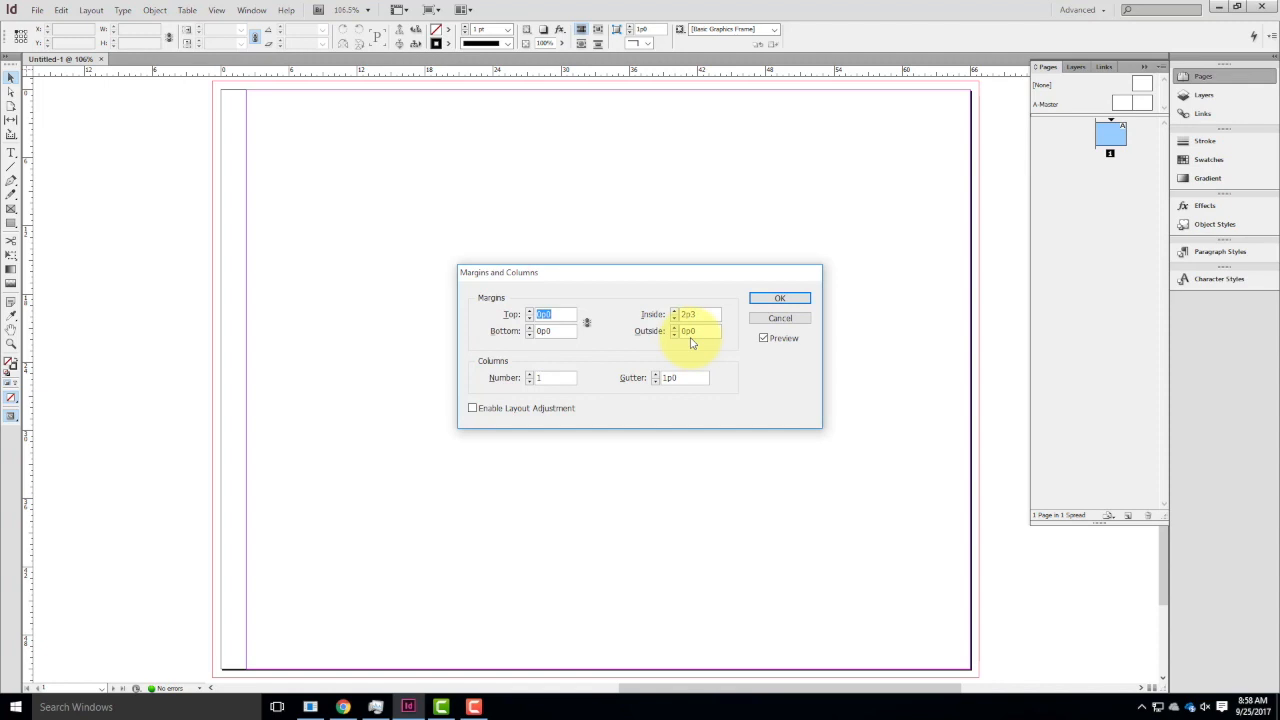
click(790, 320)
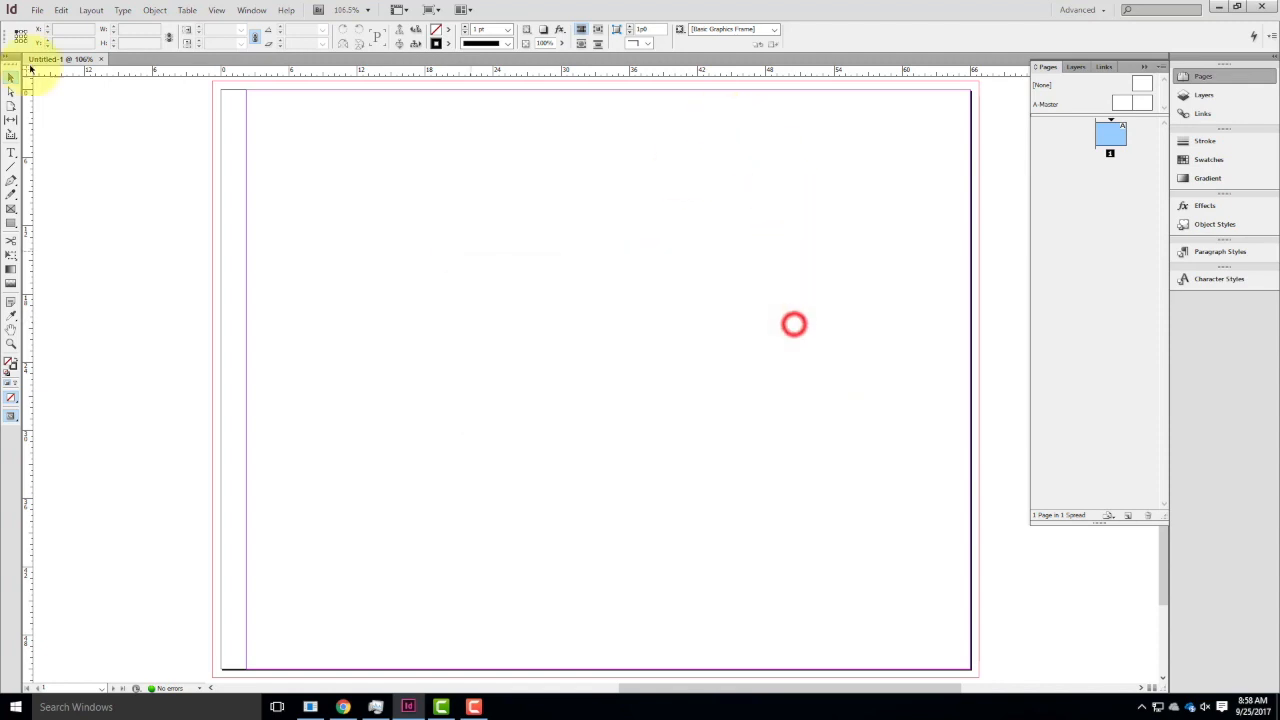
click(40, 7)
mouse_move(61, 9)
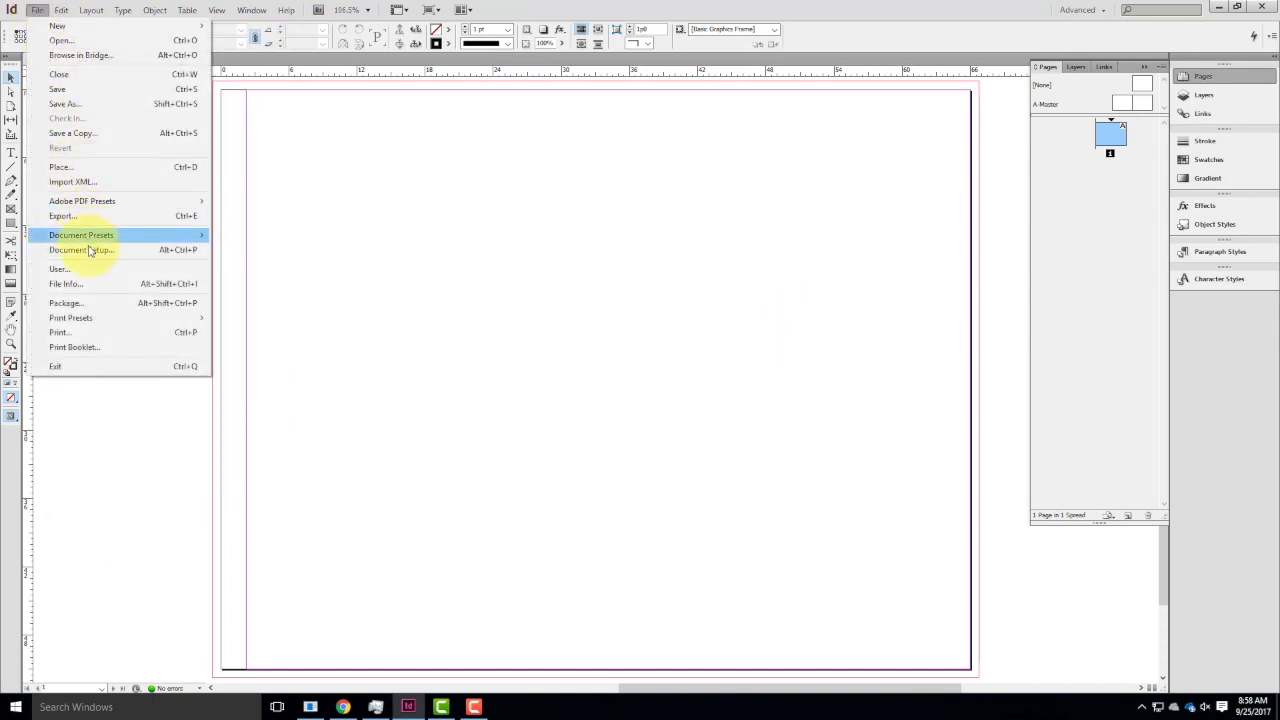
click(88, 249)
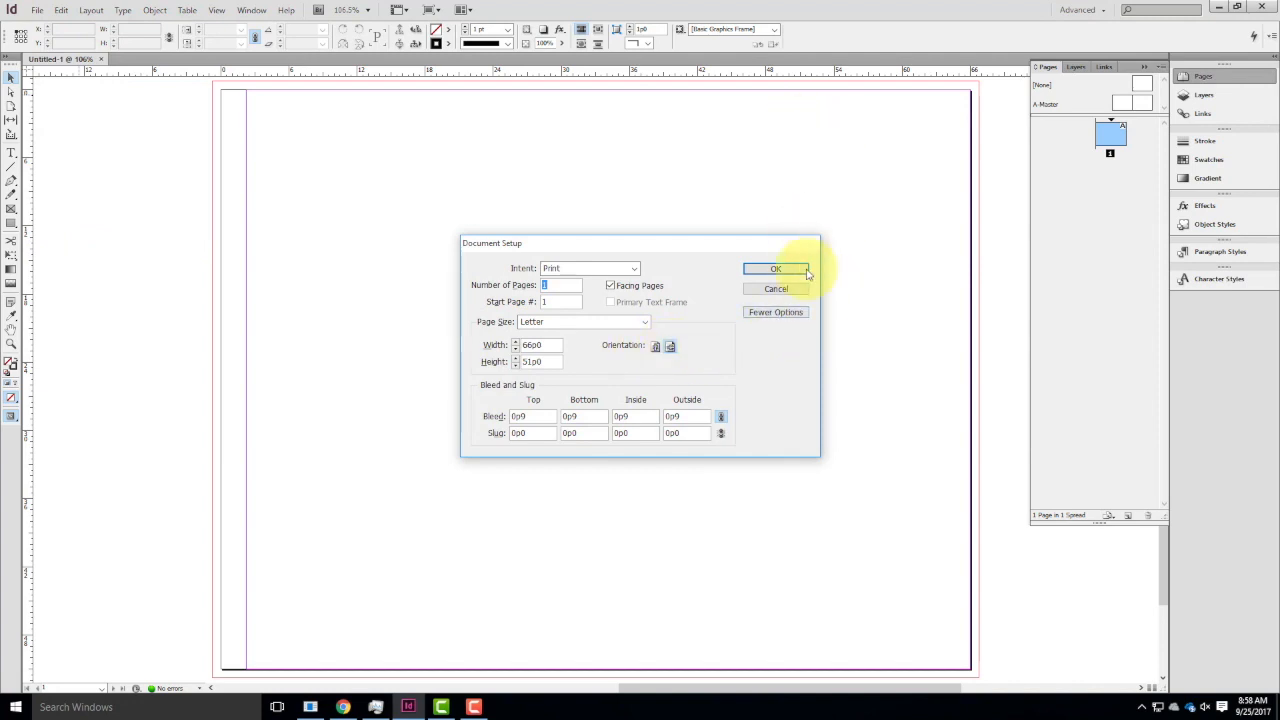
click(777, 270)
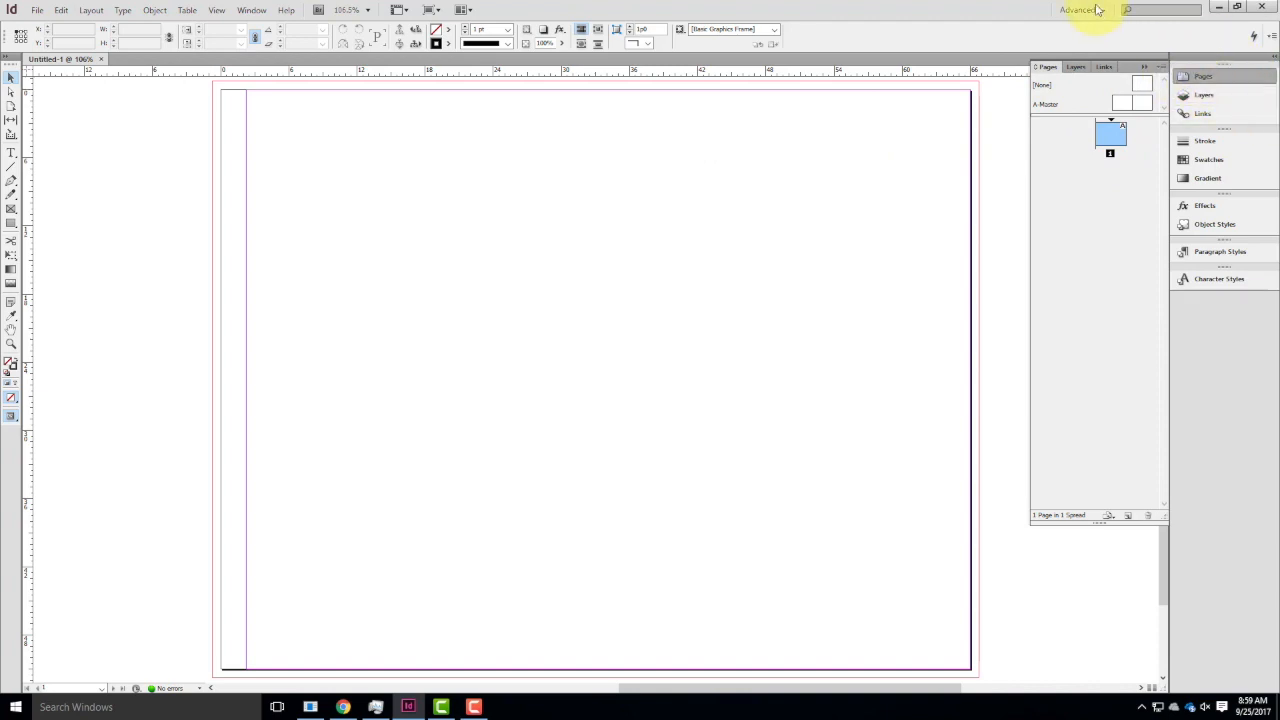
Switch to the Essentials workspace and show the document's page thumbnails.
click(1092, 10)
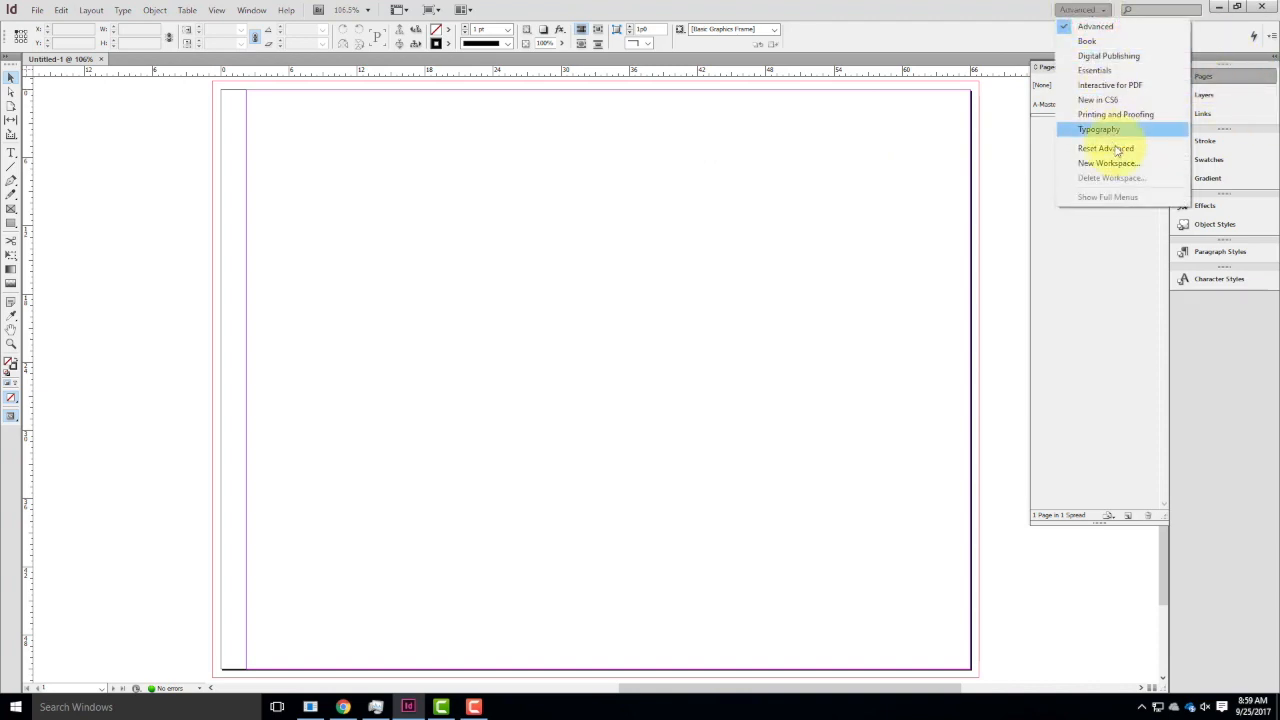
click(1106, 72)
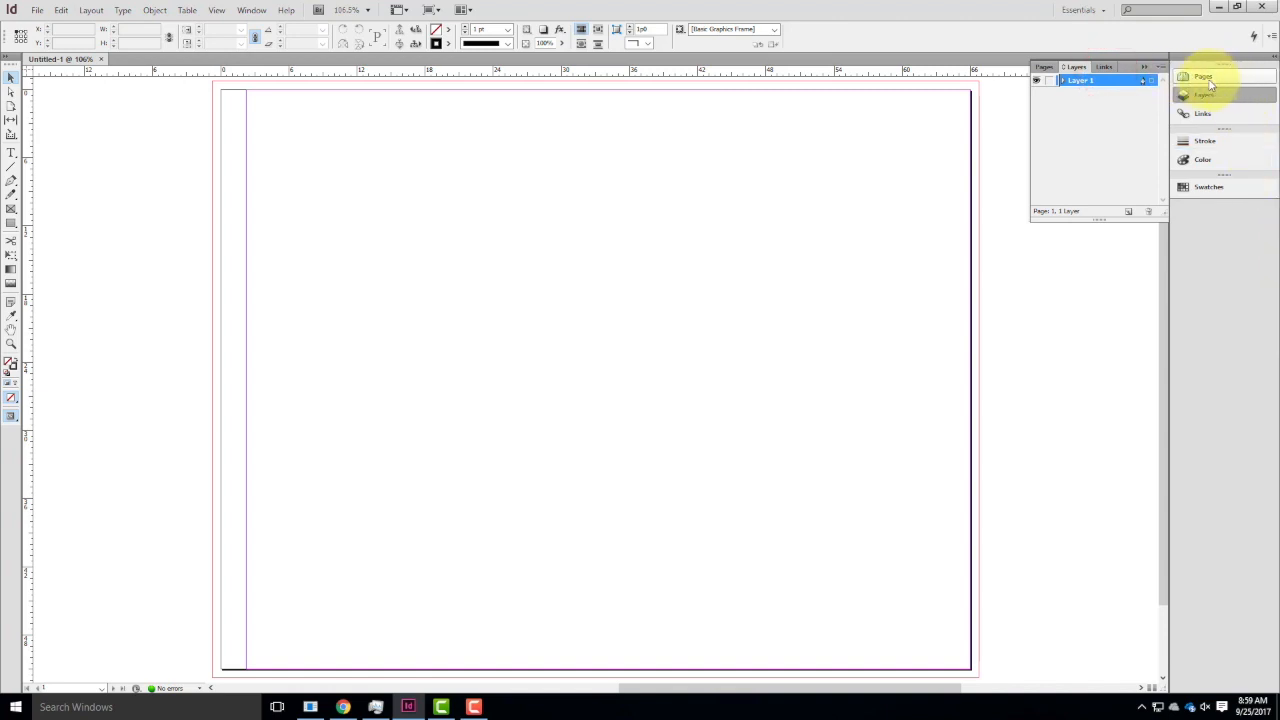
click(1212, 80)
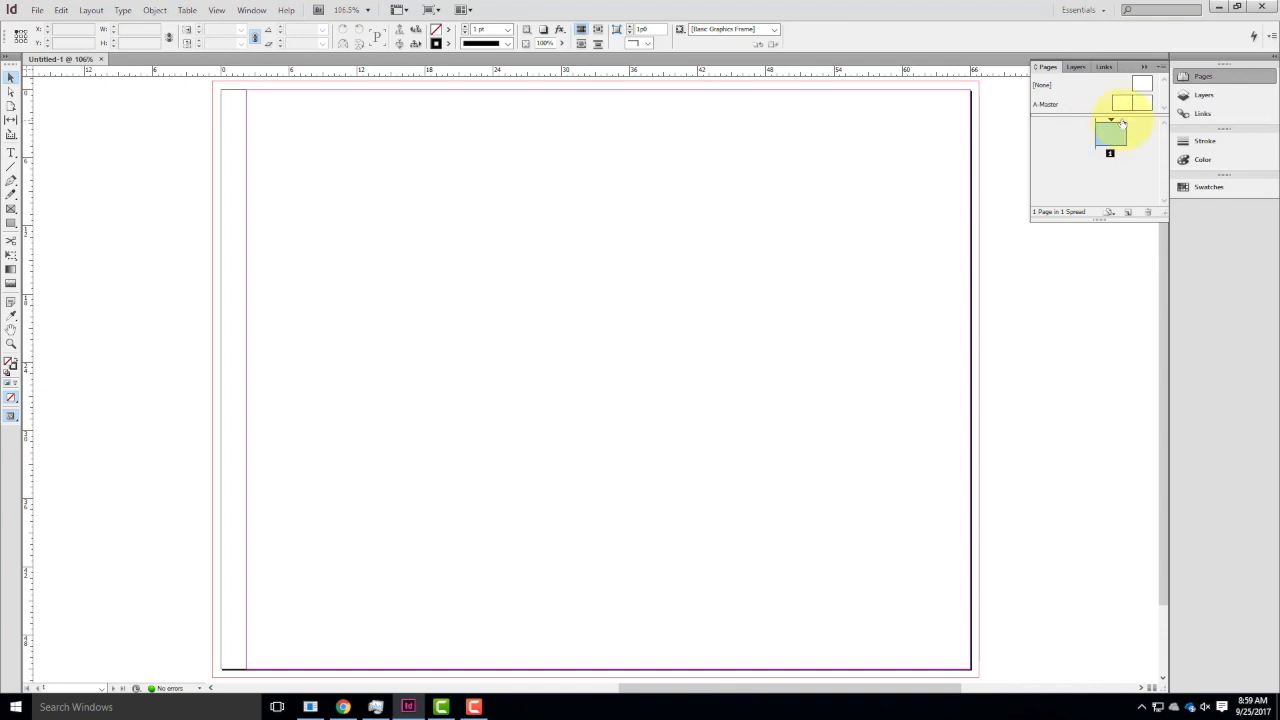
Add two pages after page 1 to form a facing spread, and select page 3.
click(1110, 155)
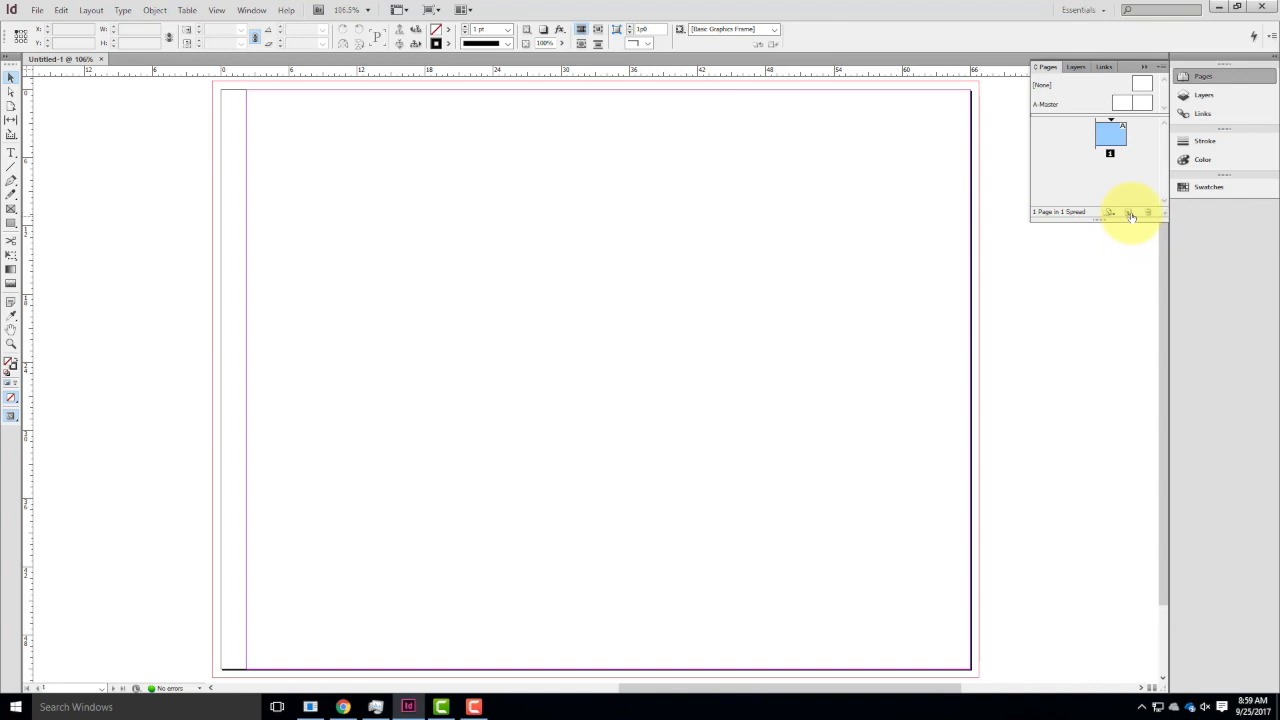
click(1127, 214)
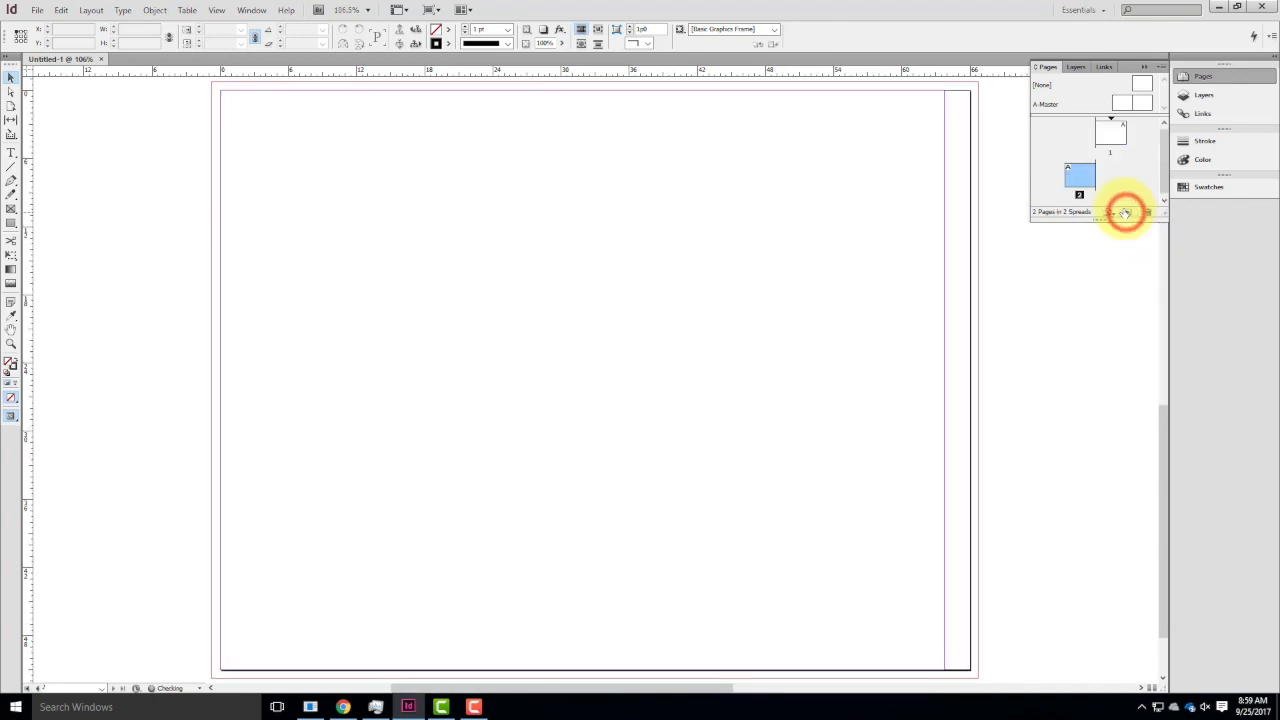
click(1128, 213)
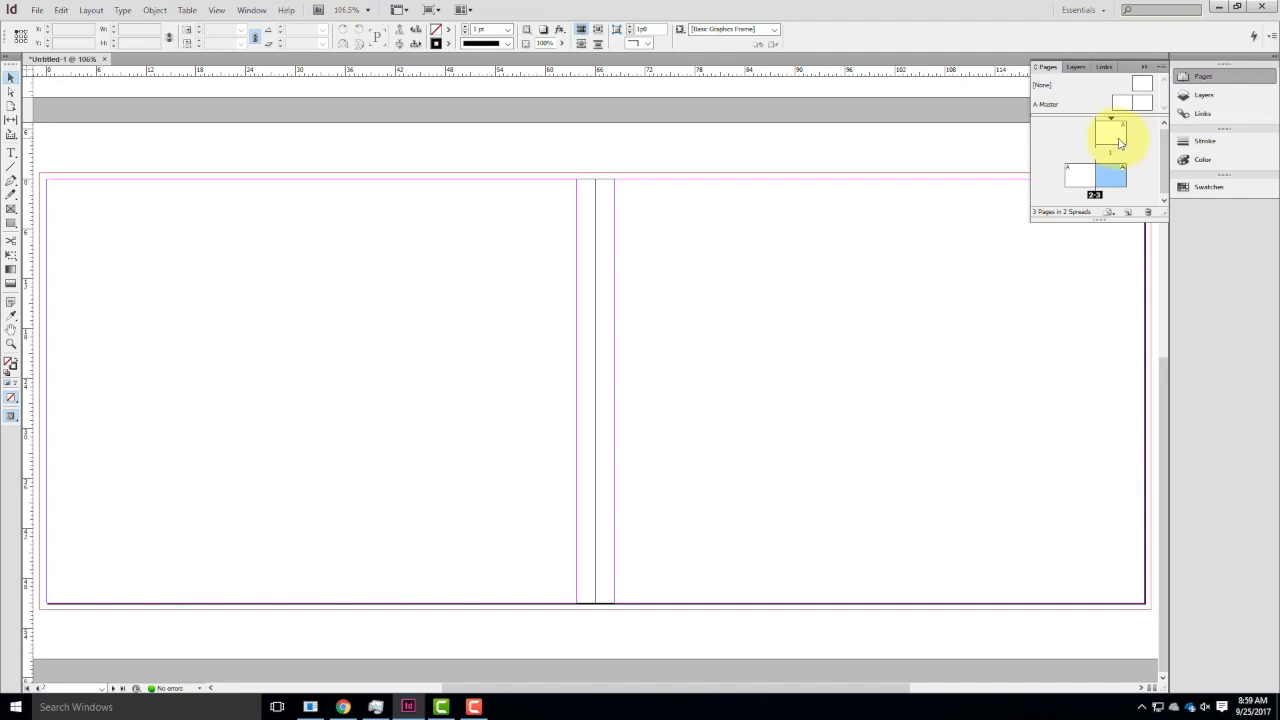
click(1083, 180)
click(1116, 183)
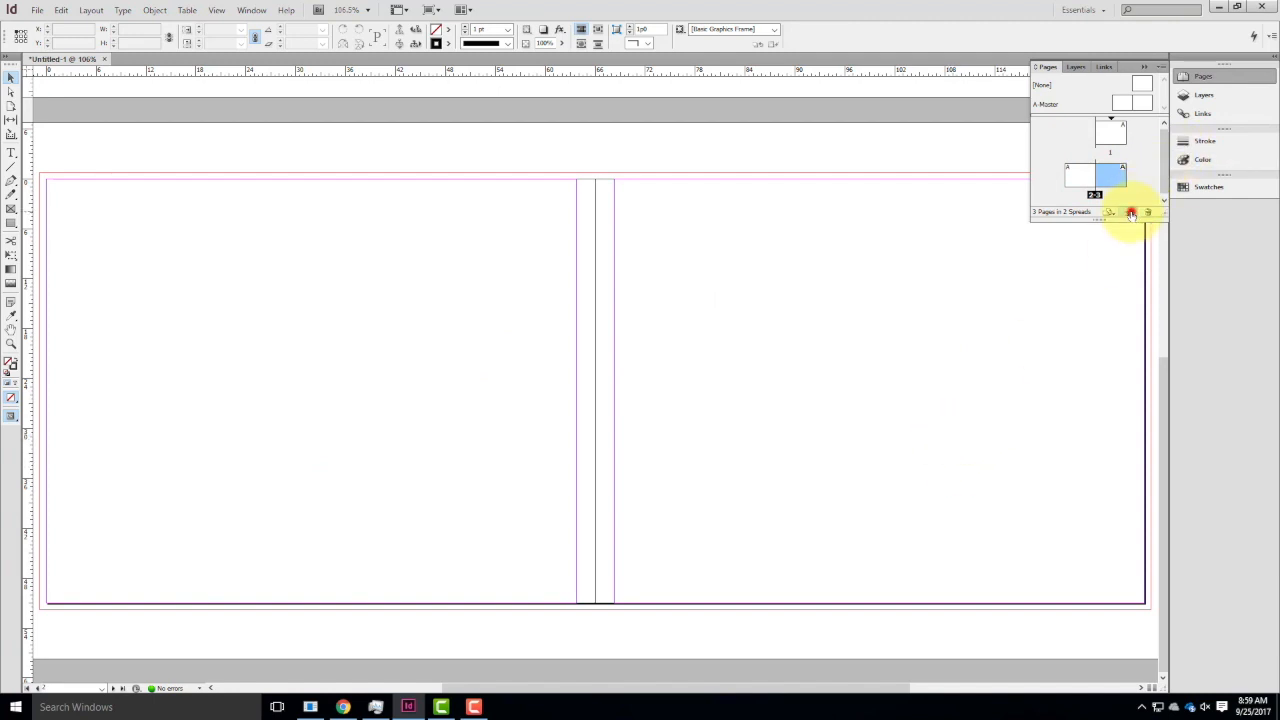
Add four more pages after page 3 to bring the document to seven pages.
click(1128, 212)
click(1128, 212)
click(1128, 212)
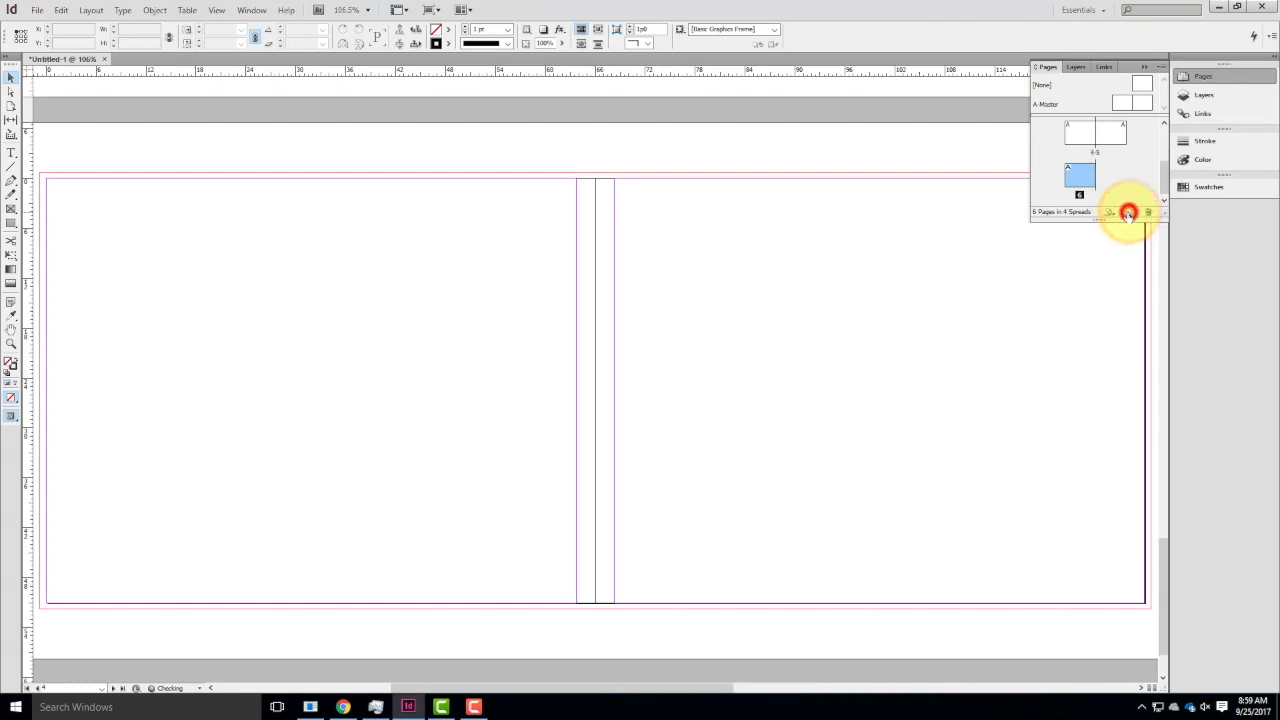
click(1128, 212)
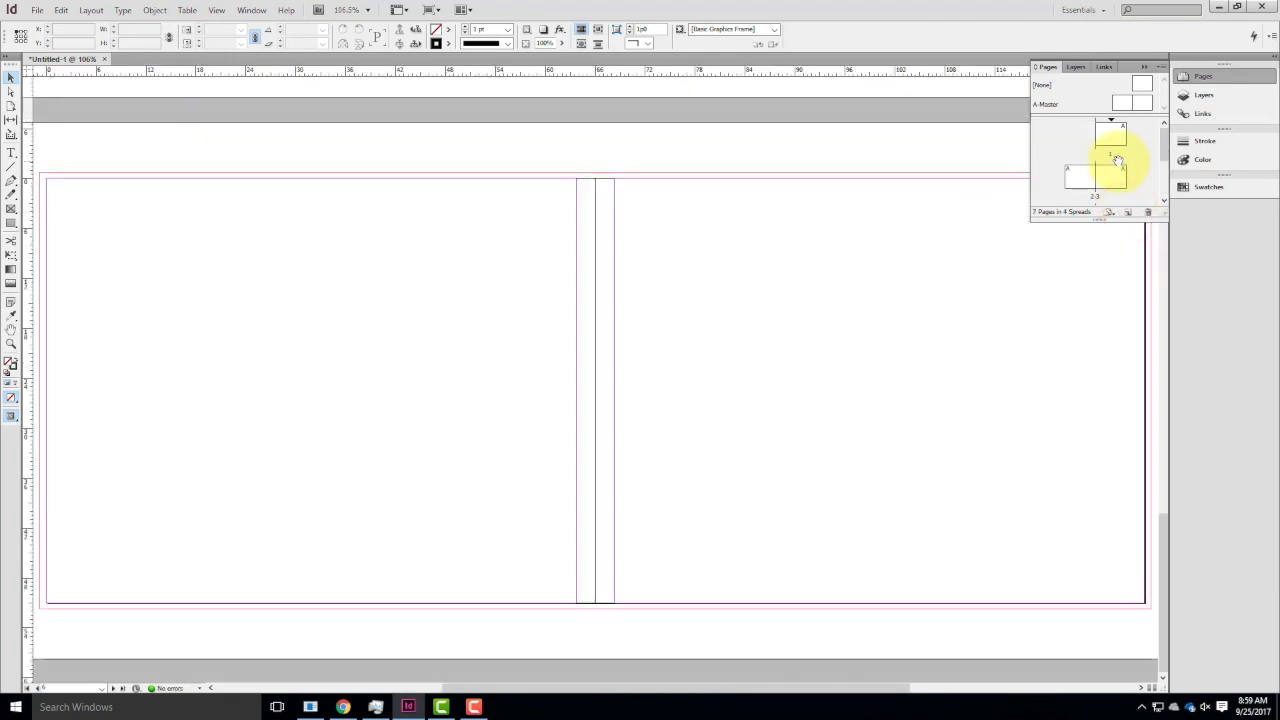
scroll(1116, 184, down, 3)
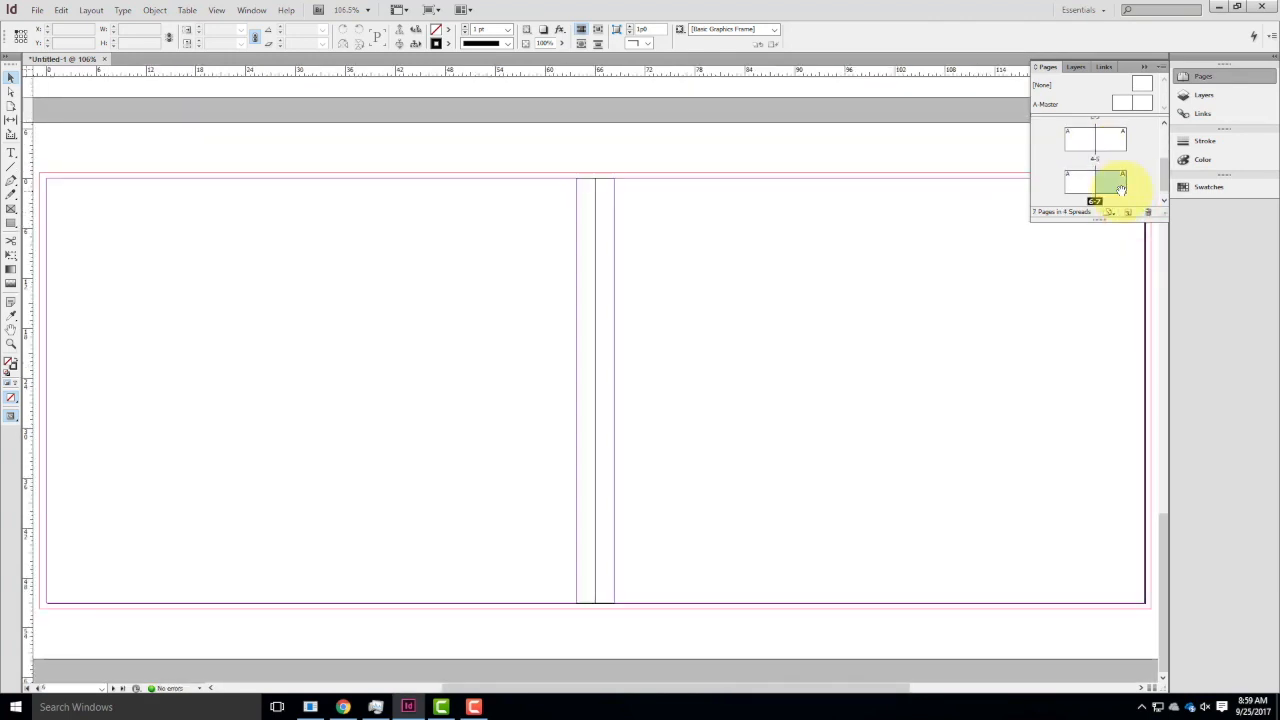
scroll(1108, 184, up, 3)
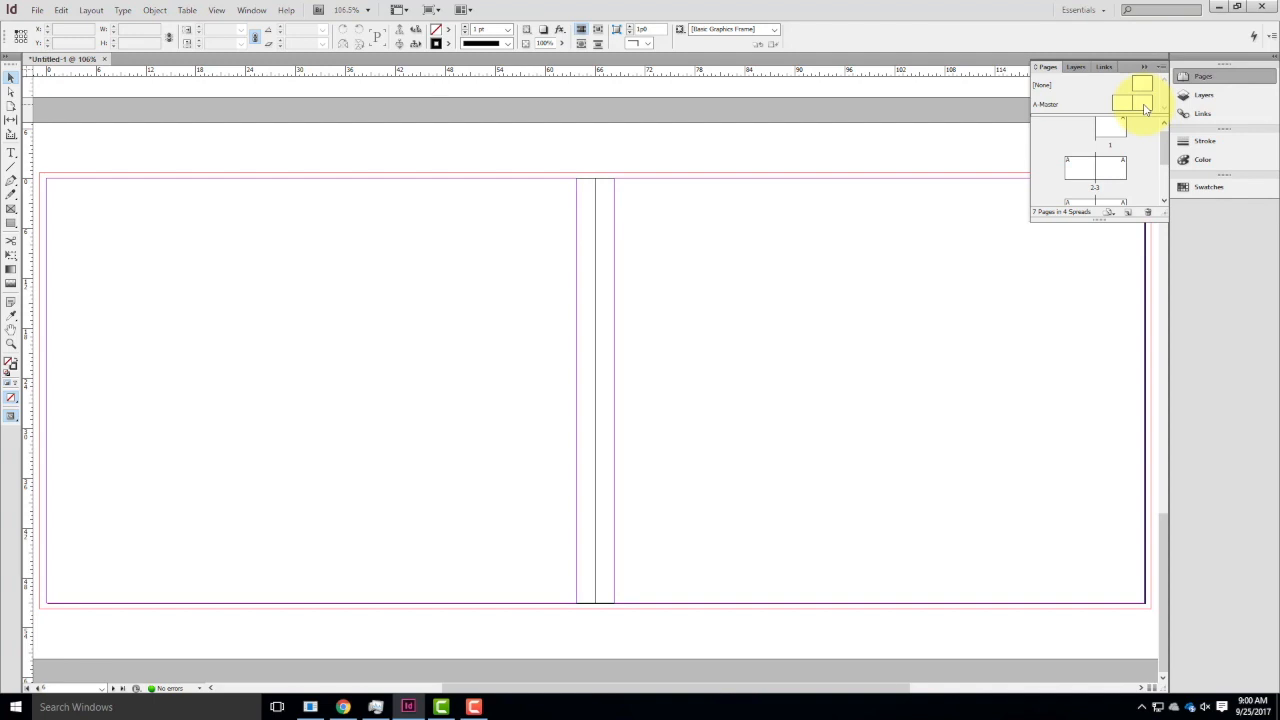
Create a new two-page Letter master with prefix B, named Master and based on no other master.
right_click(1086, 103)
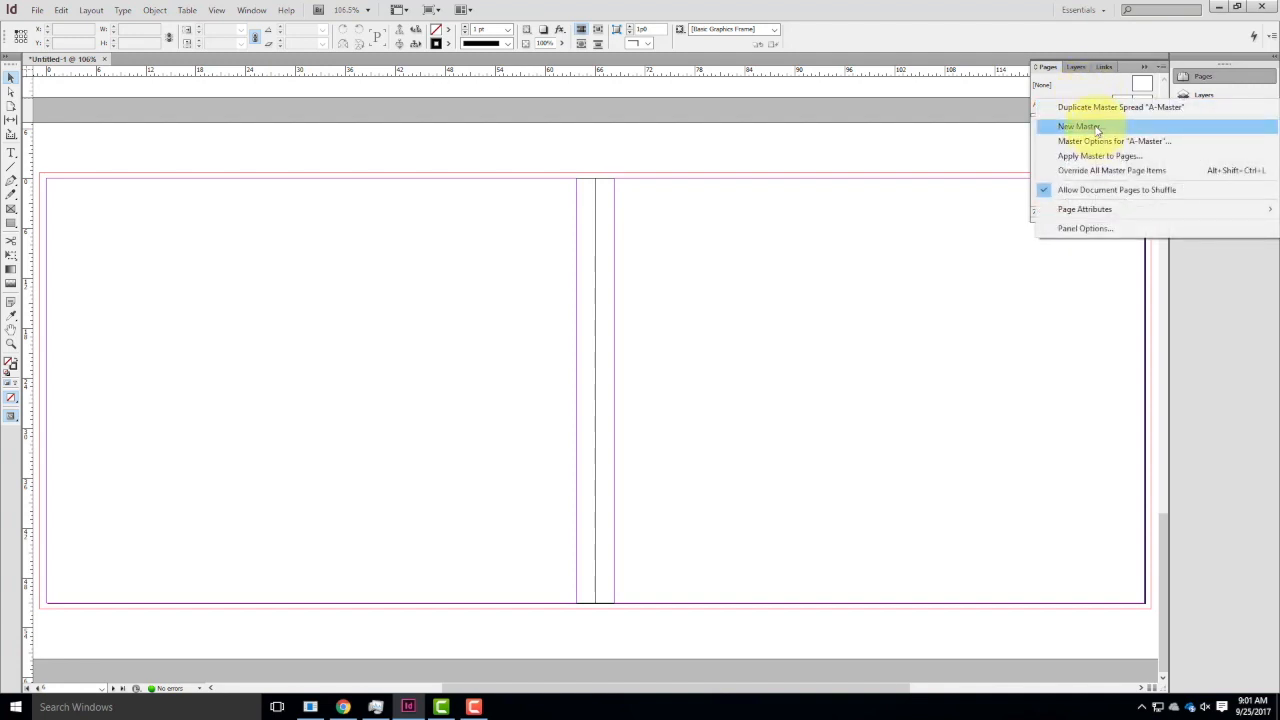
click(1097, 128)
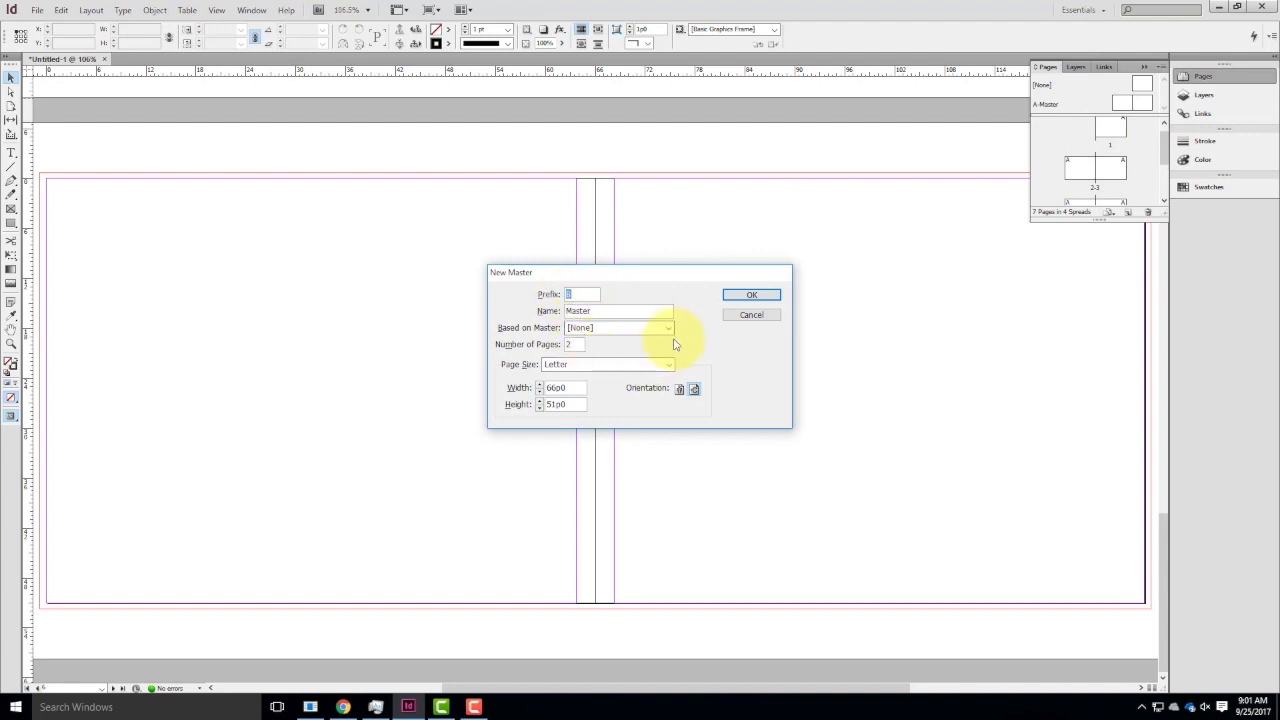
click(767, 296)
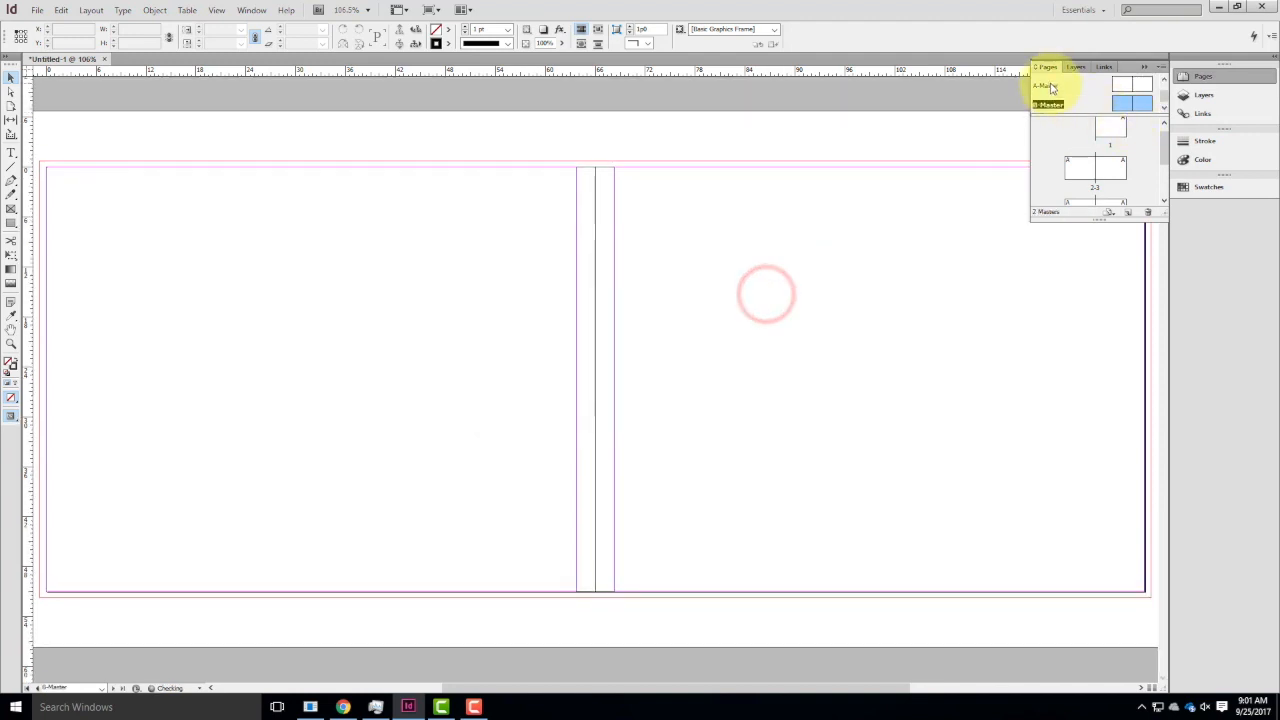
Examine the left and right pages of the B-Master spread.
double_click(1125, 101)
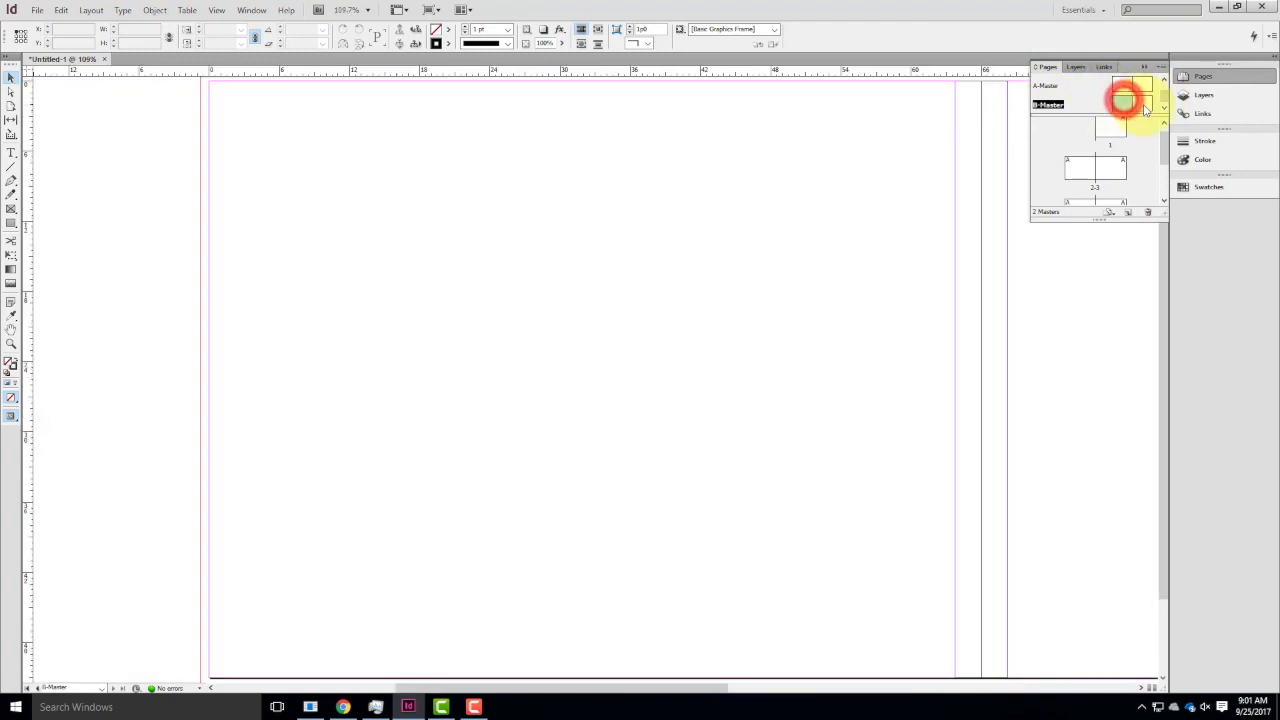
double_click(1144, 104)
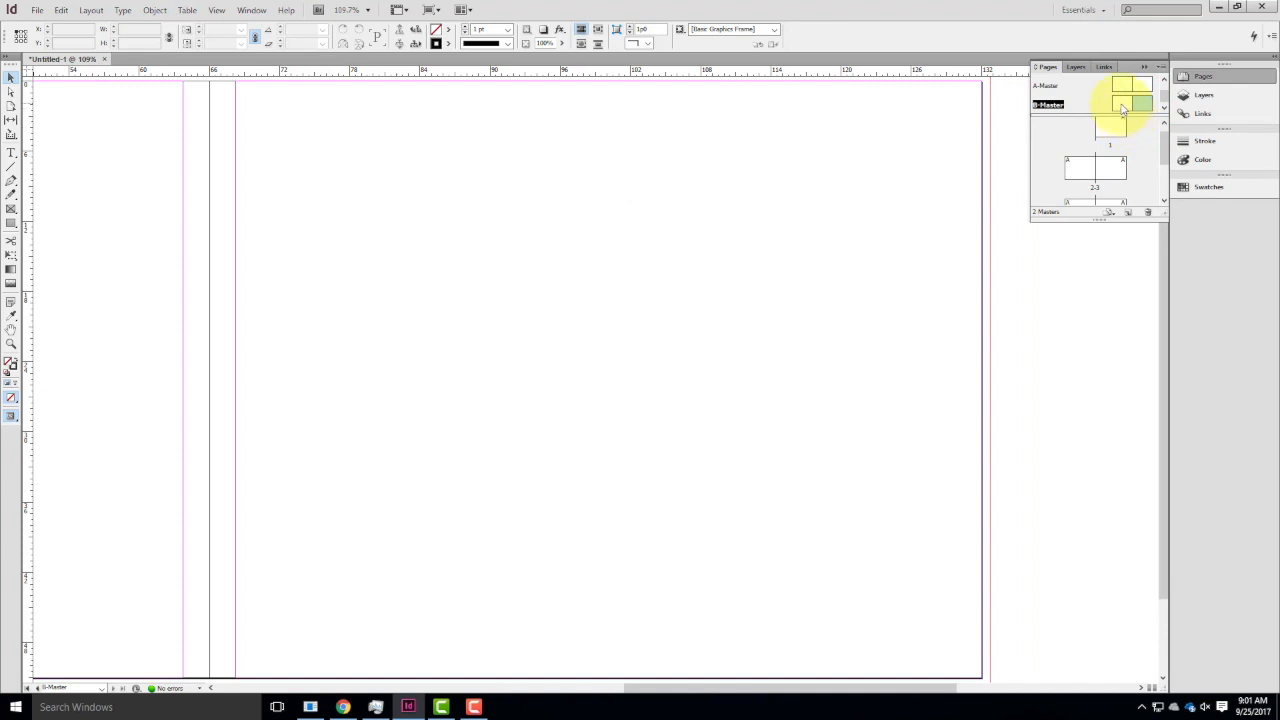
key(ctrl+0)
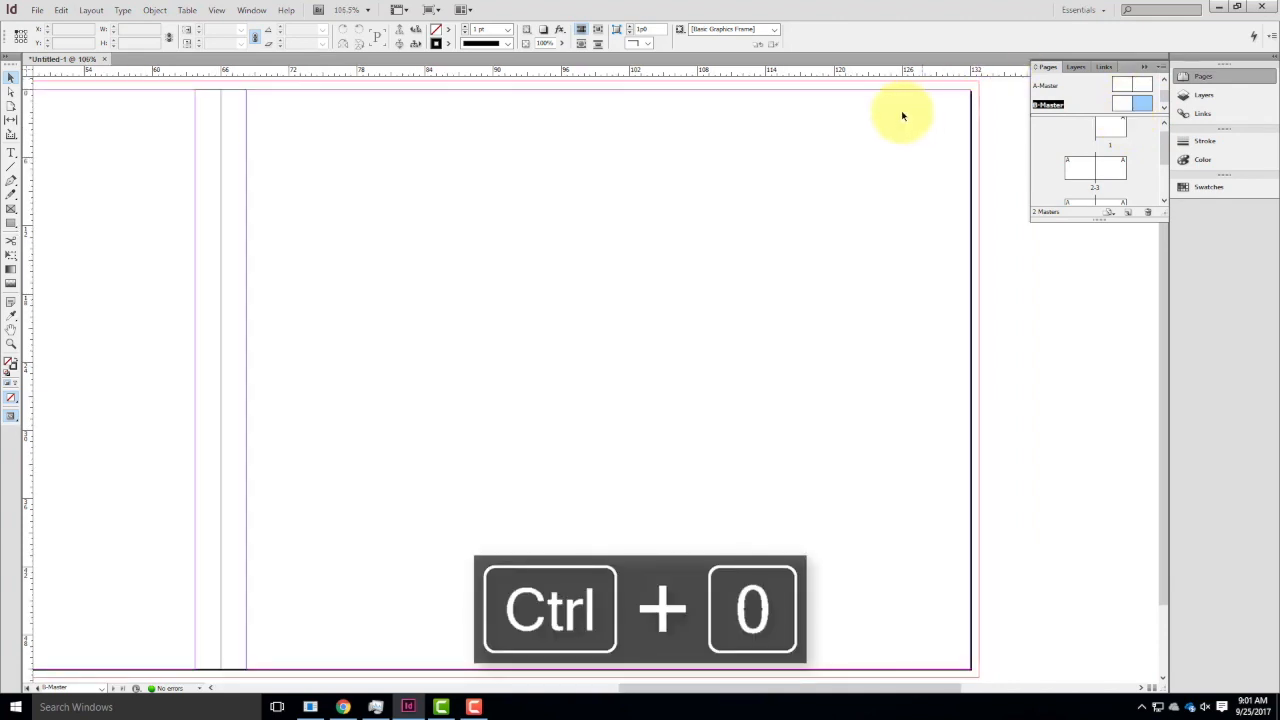
click(1124, 102)
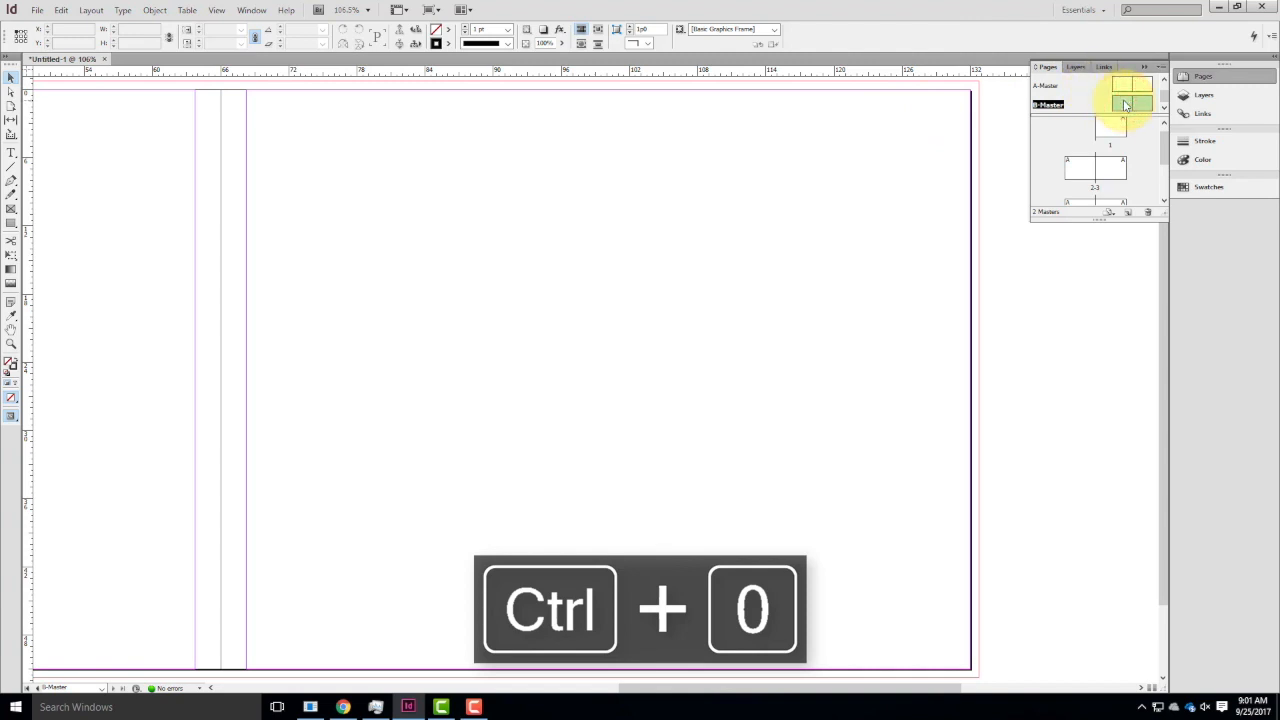
scroll(834, 229, down, 2)
scroll(836, 229, up, 3)
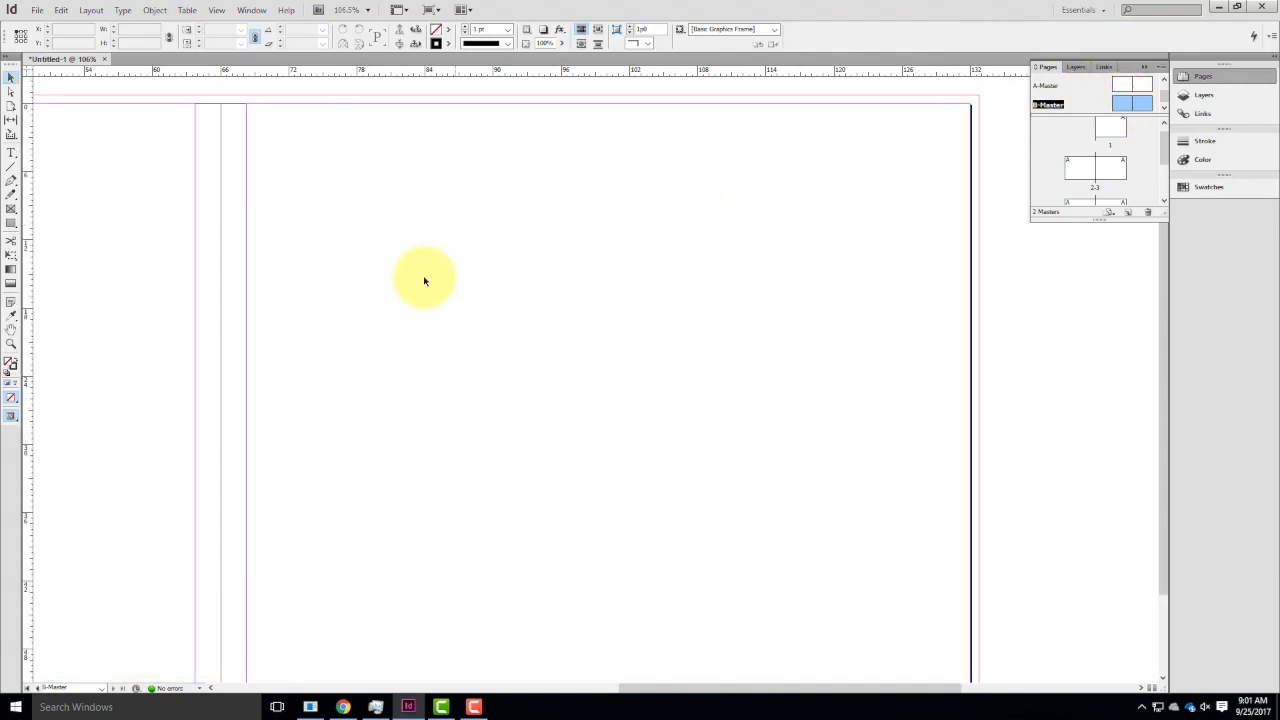
scroll(450, 190, down, 1)
scroll(400, 235, up, 1)
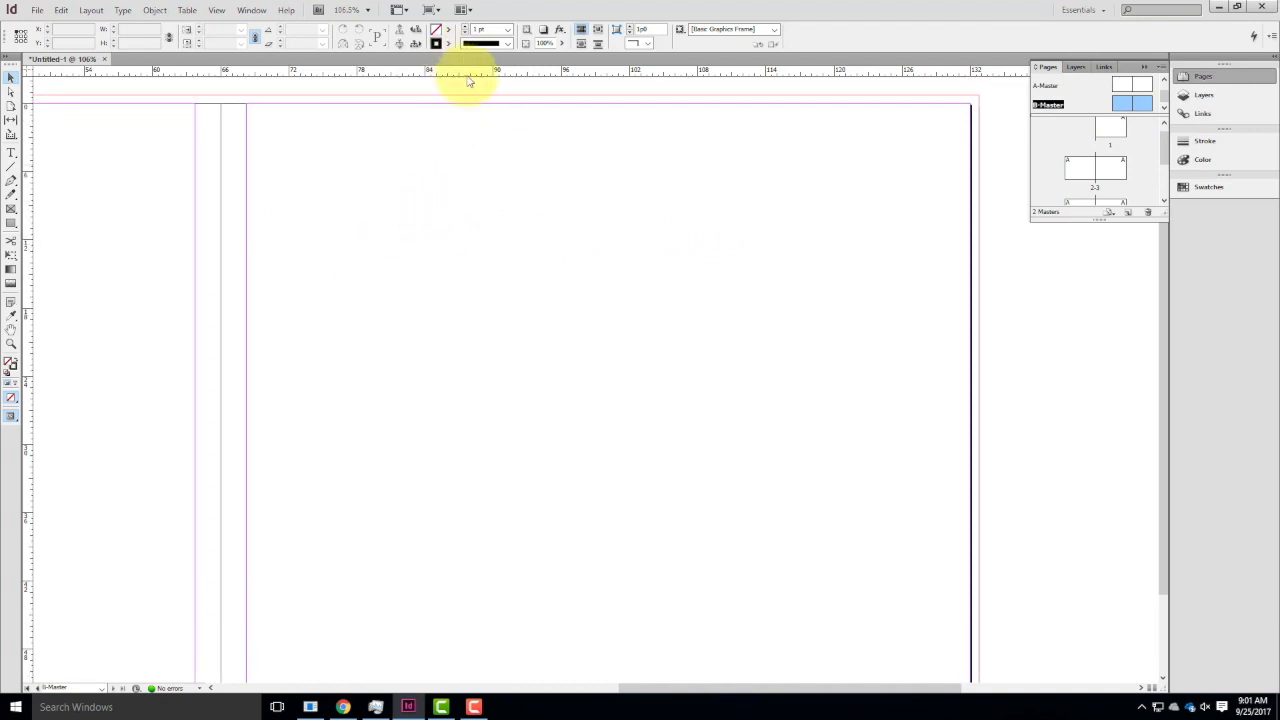
Switch the rulers to inches and place a horizontal guide across the whole B-Master spread at 1 in.
drag(467, 74, 507, 172)
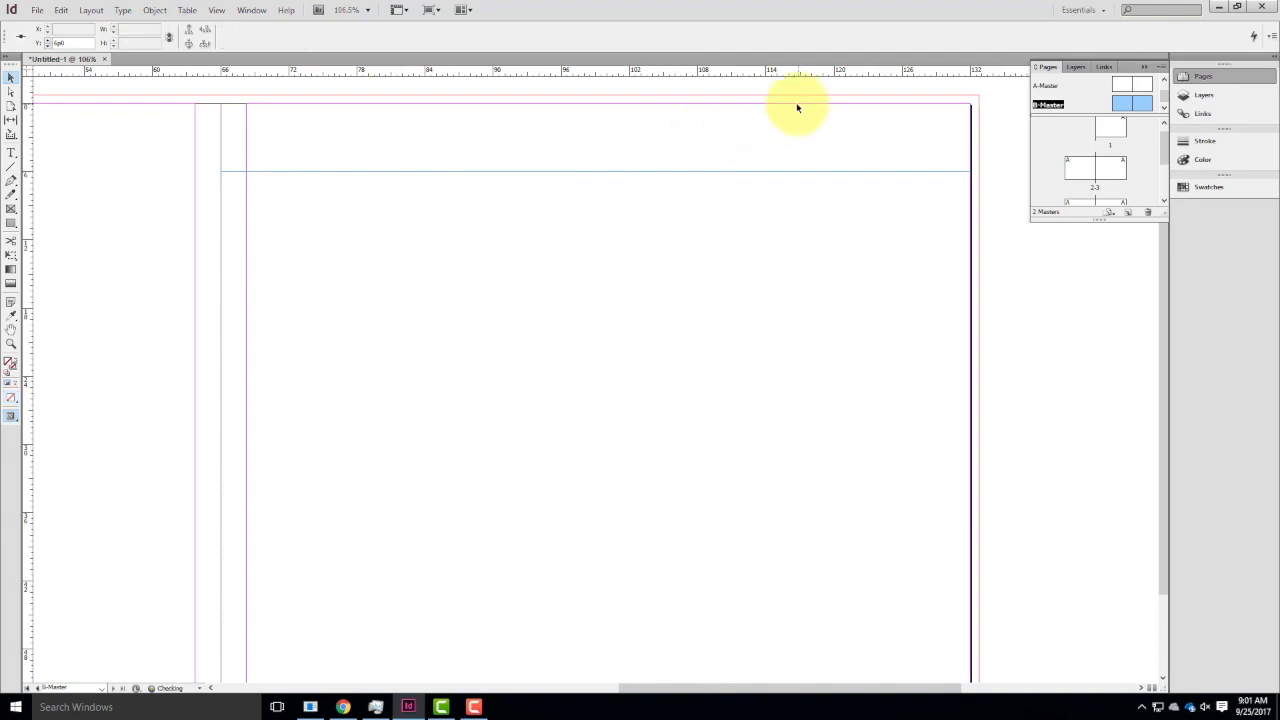
key(ctrl+z)
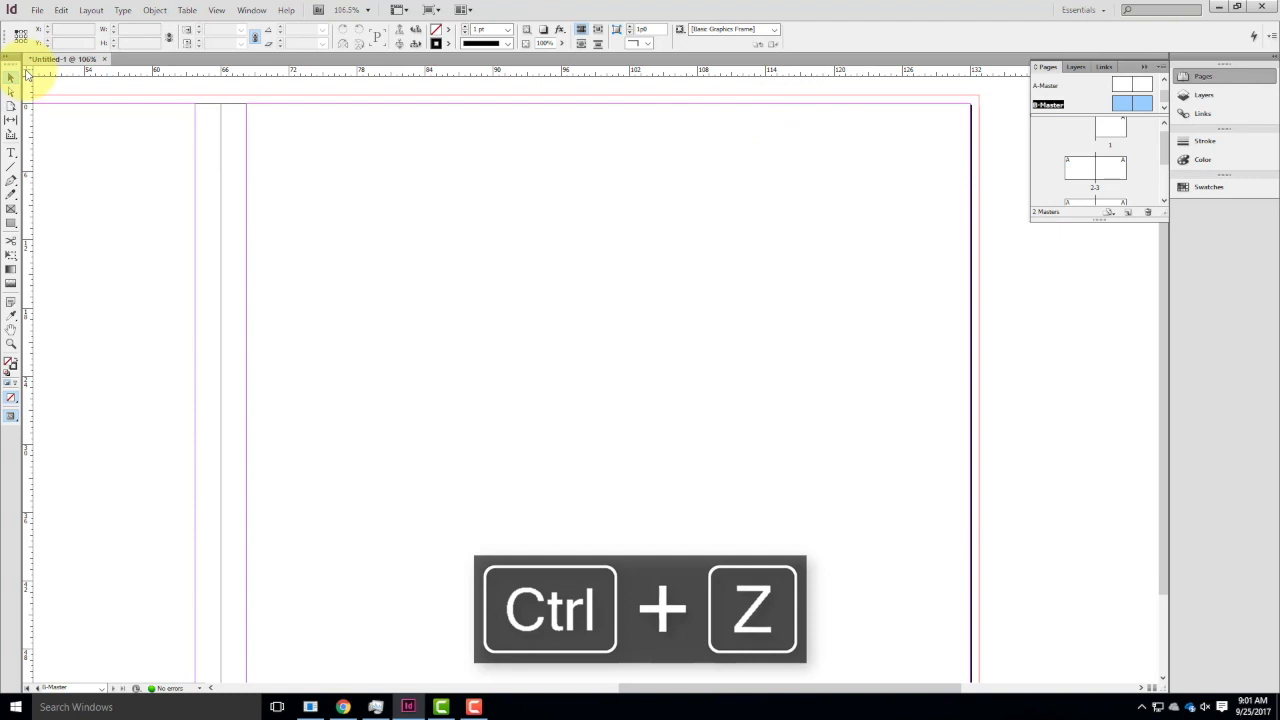
right_click(27, 74)
click(67, 128)
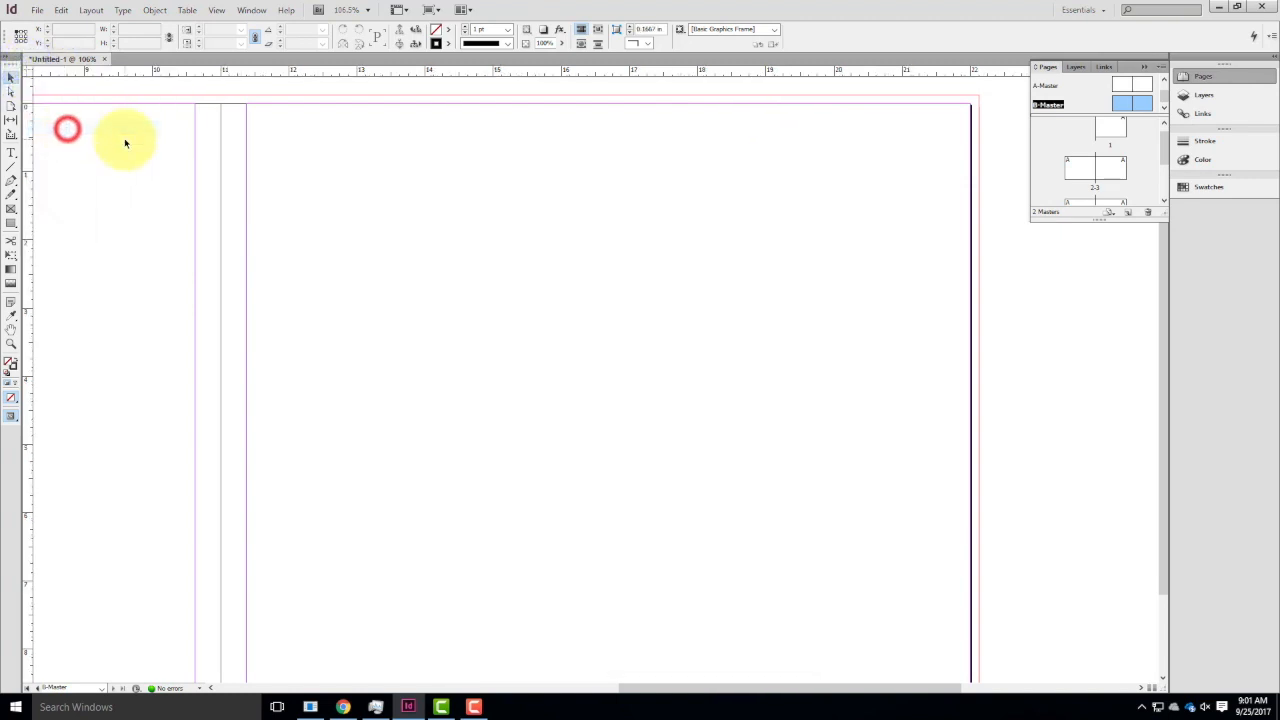
drag(238, 70, 330, 172)
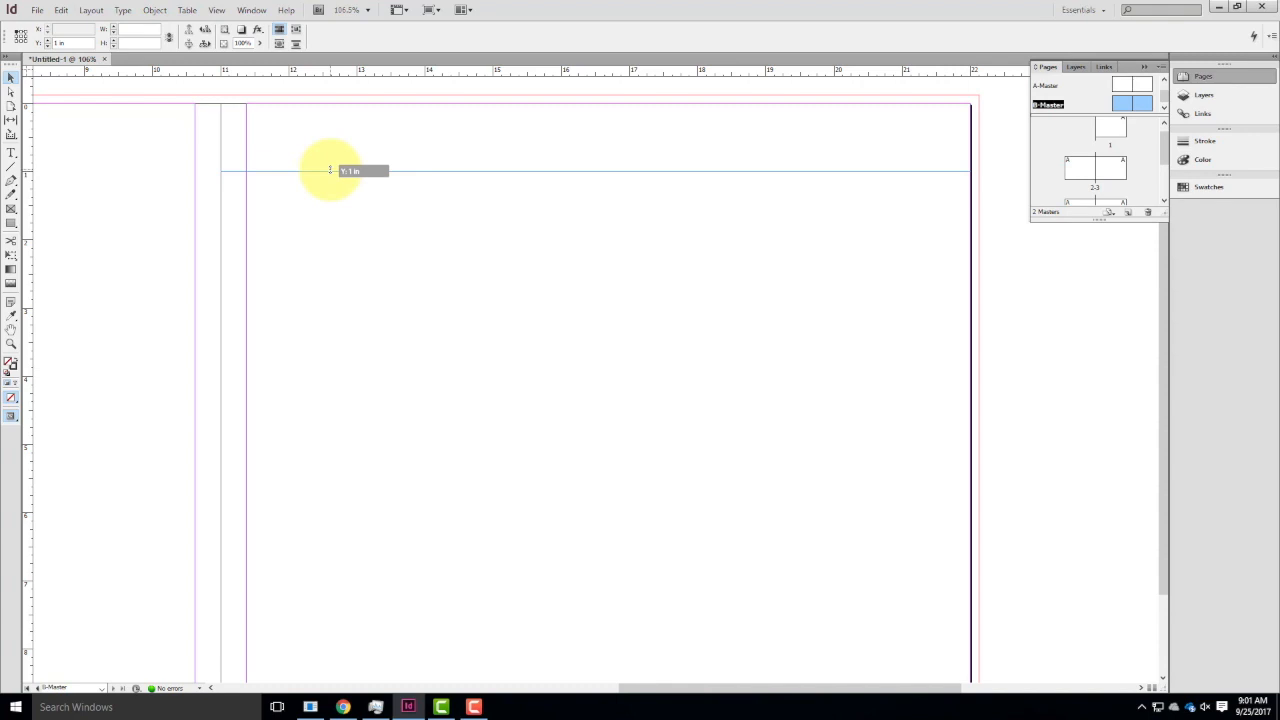
drag(330, 170, 1004, 157)
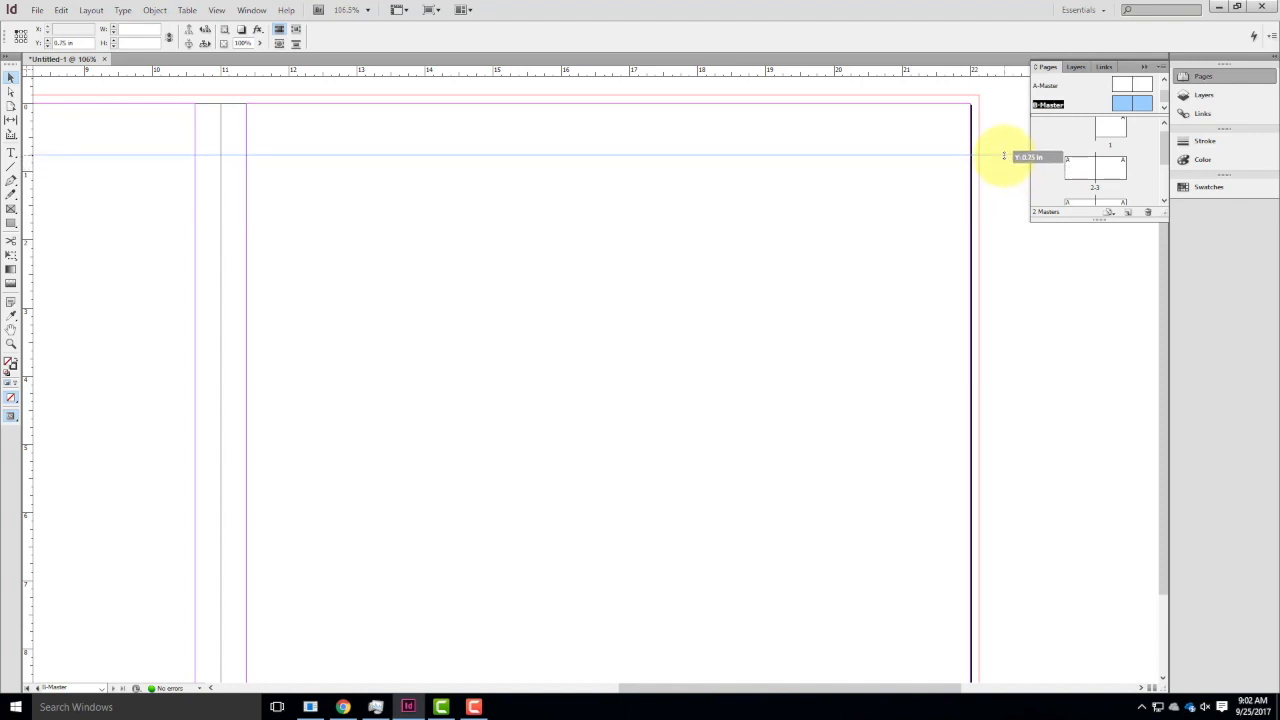
drag(1004, 157, 1006, 175)
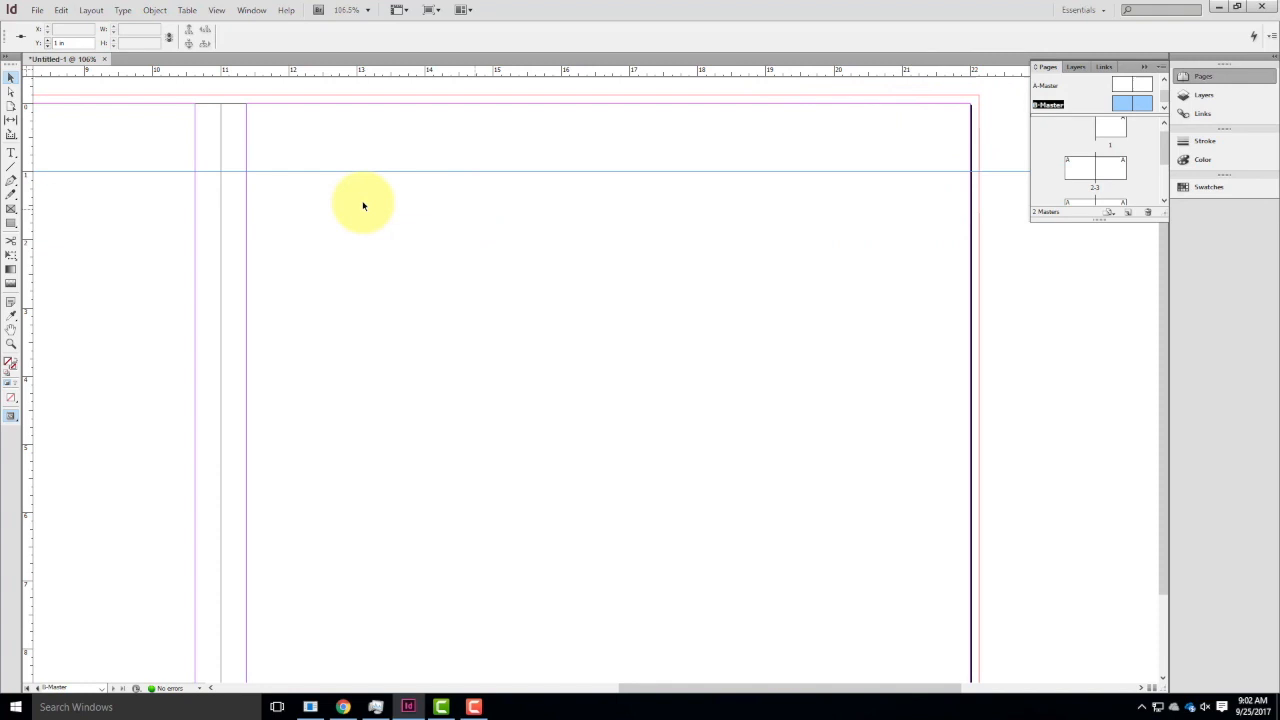
Draw a rectangle about 11.125 by 1.125 in from the bleed edge down to the guide on the right master page, and swap its fill and stroke.
click(11, 223)
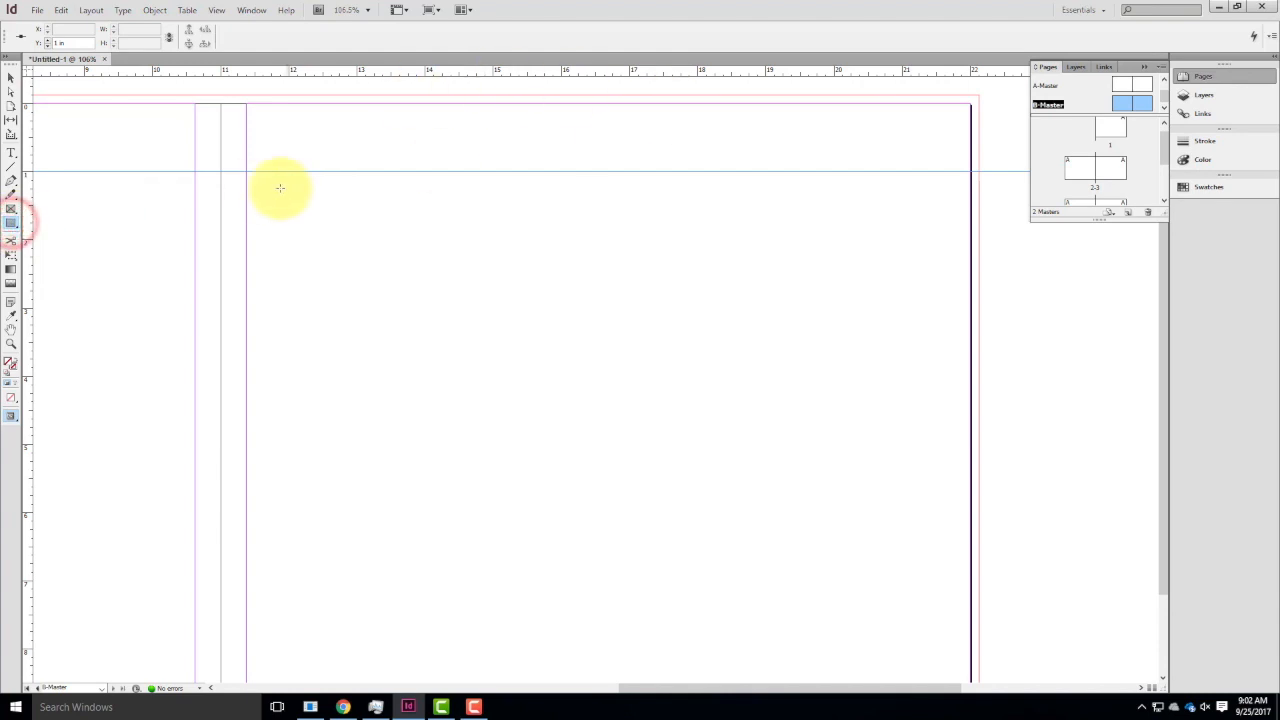
drag(222, 174, 978, 98)
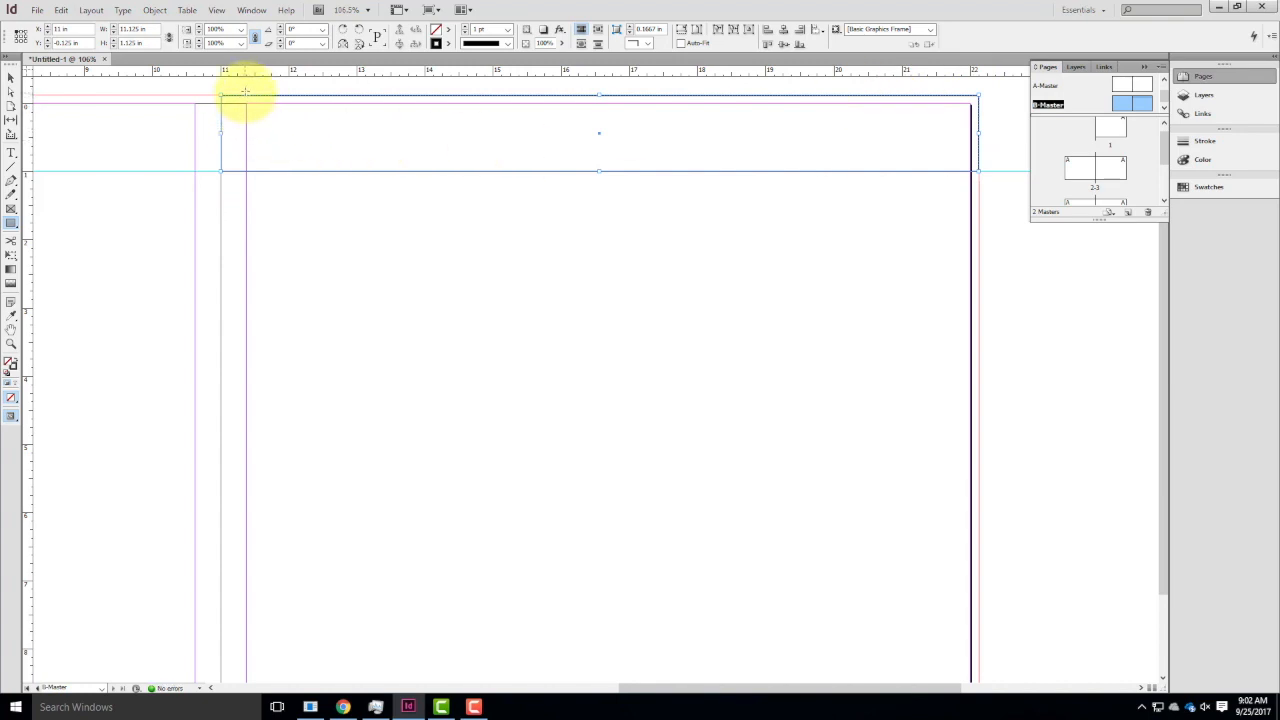
click(13, 362)
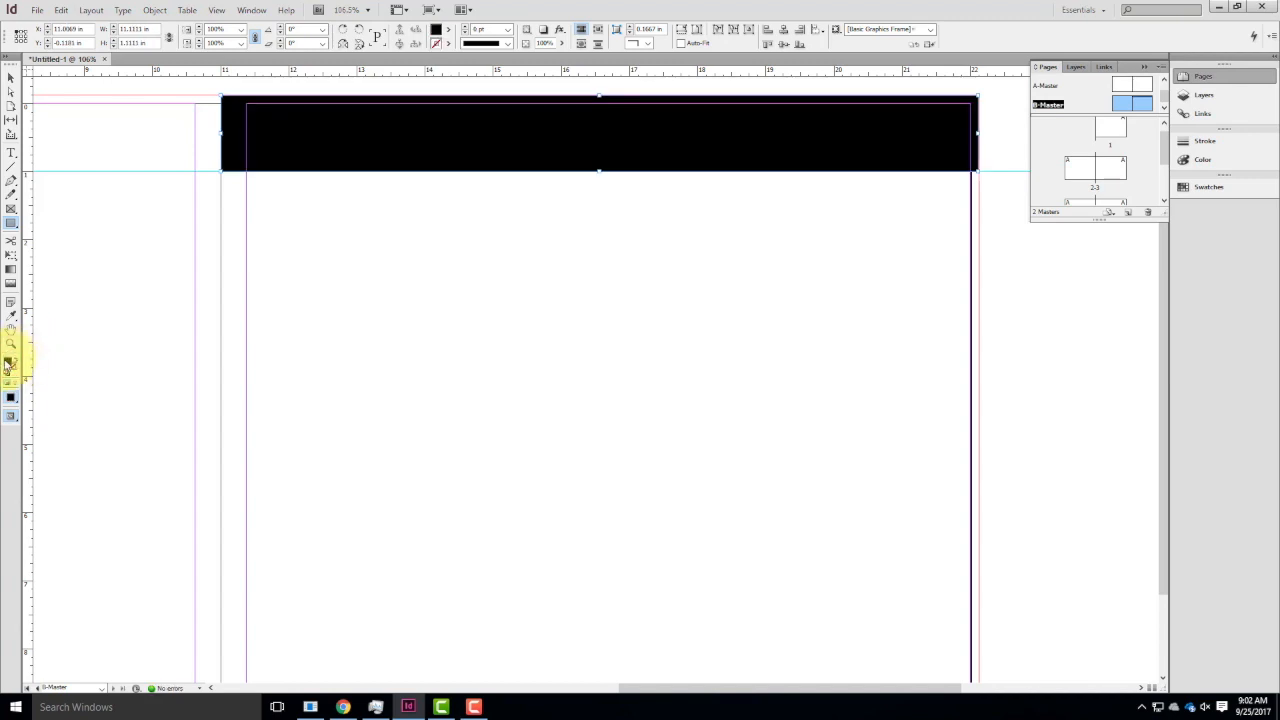
Set the right page's header rectangle fill to 30% black and deselect it.
double_click(10, 366)
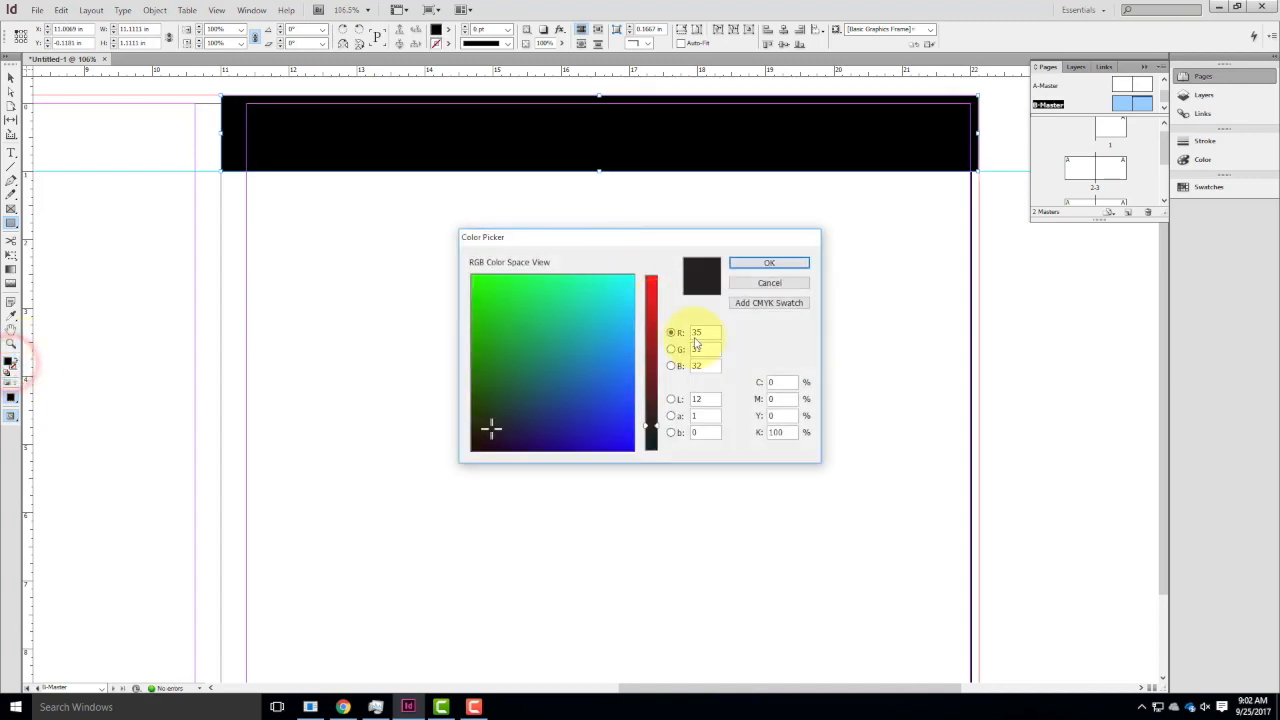
double_click(785, 432)
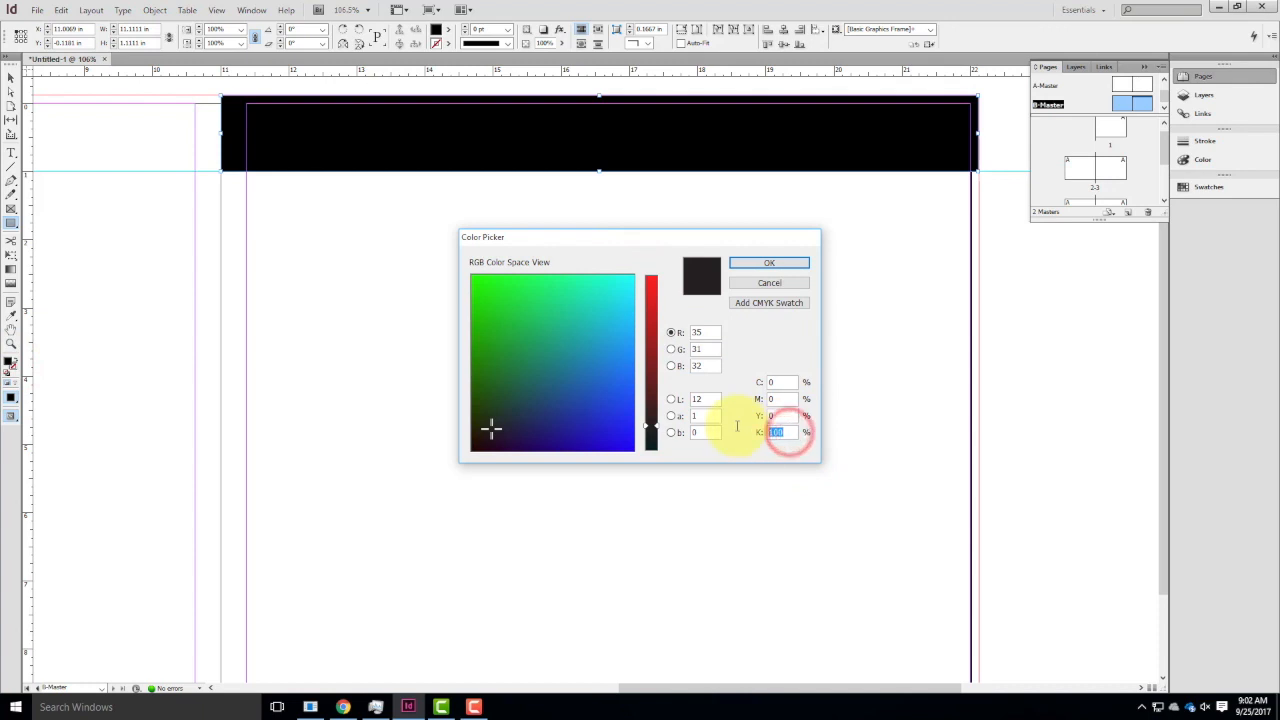
text(5)
key(BackSpace)
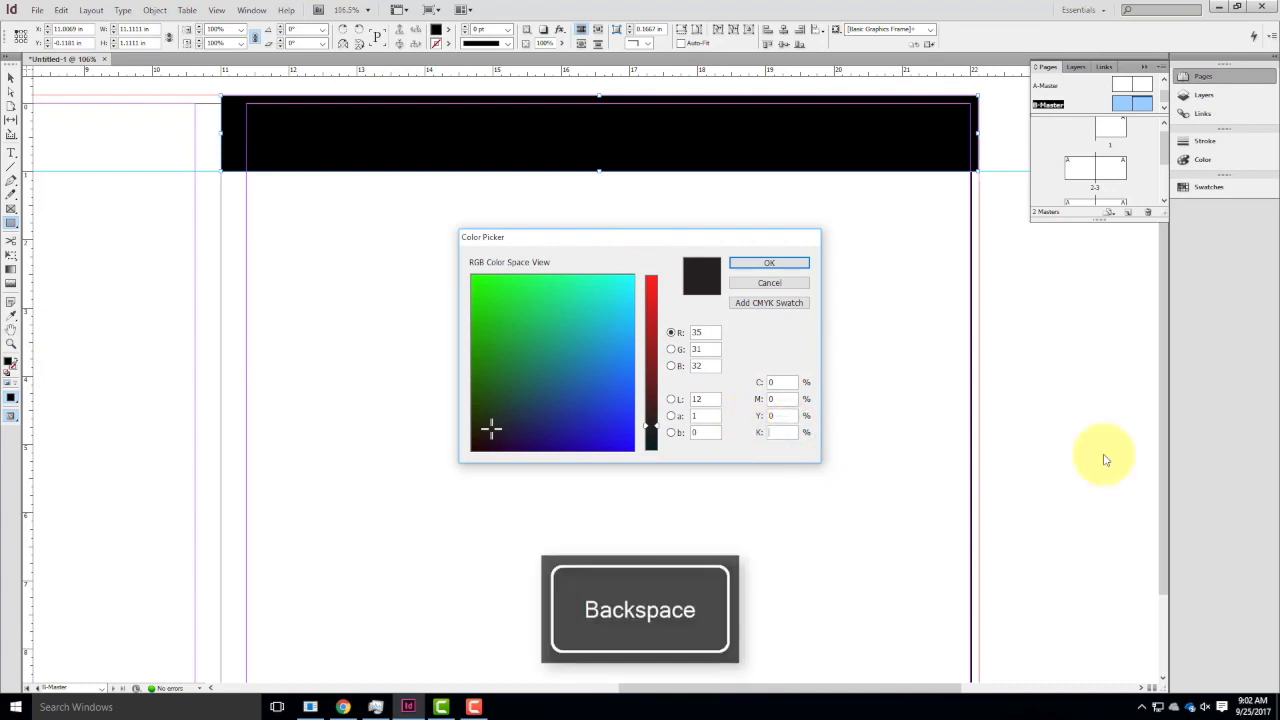
text(30)
key(Tab)
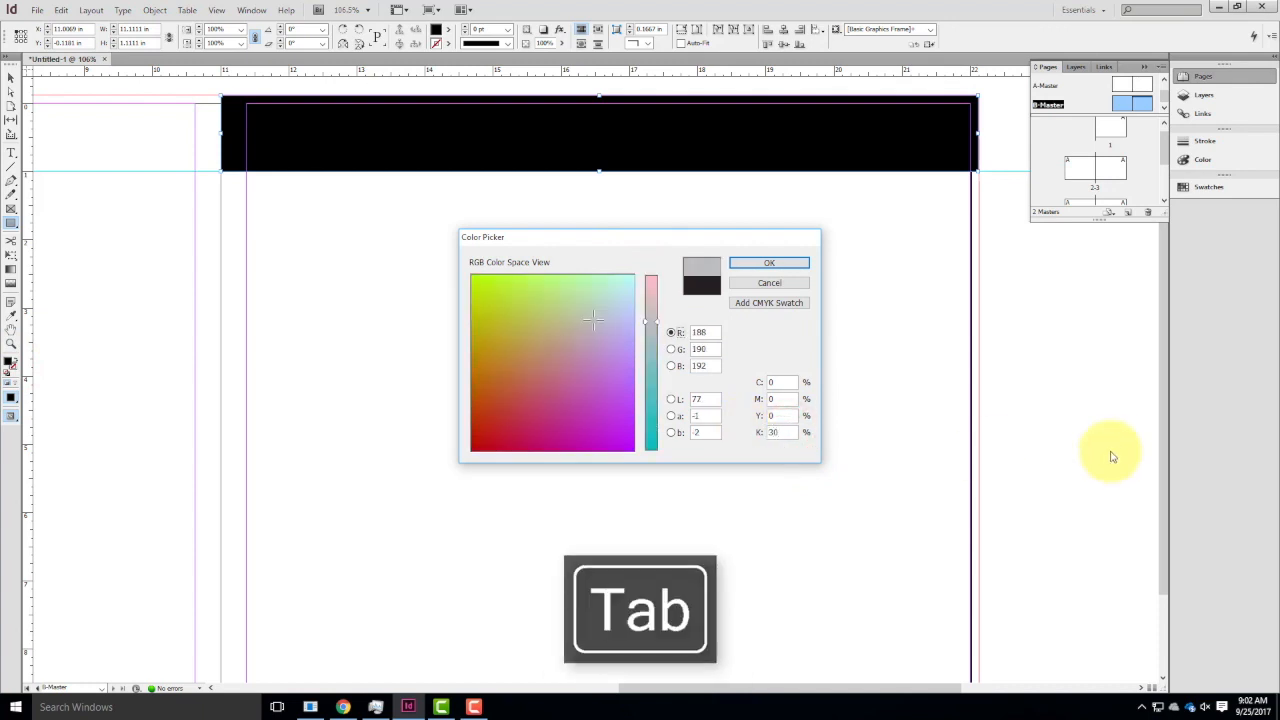
click(767, 264)
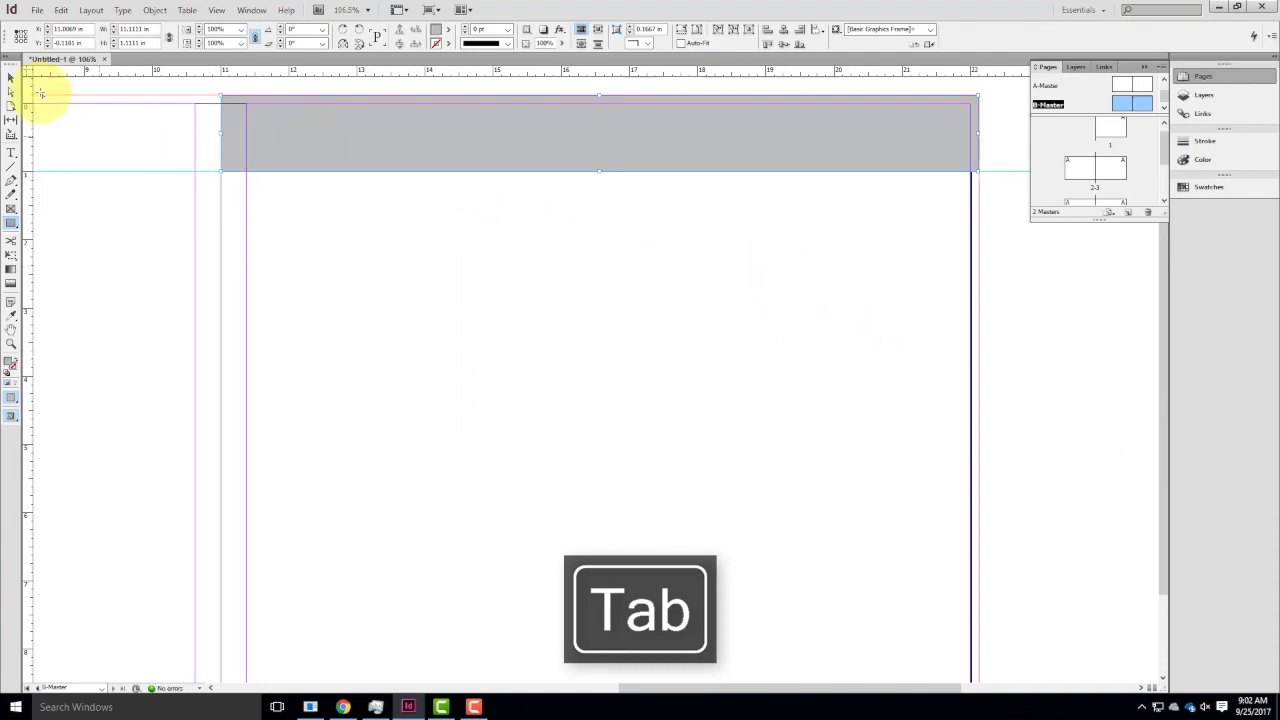
click(9, 78)
click(443, 351)
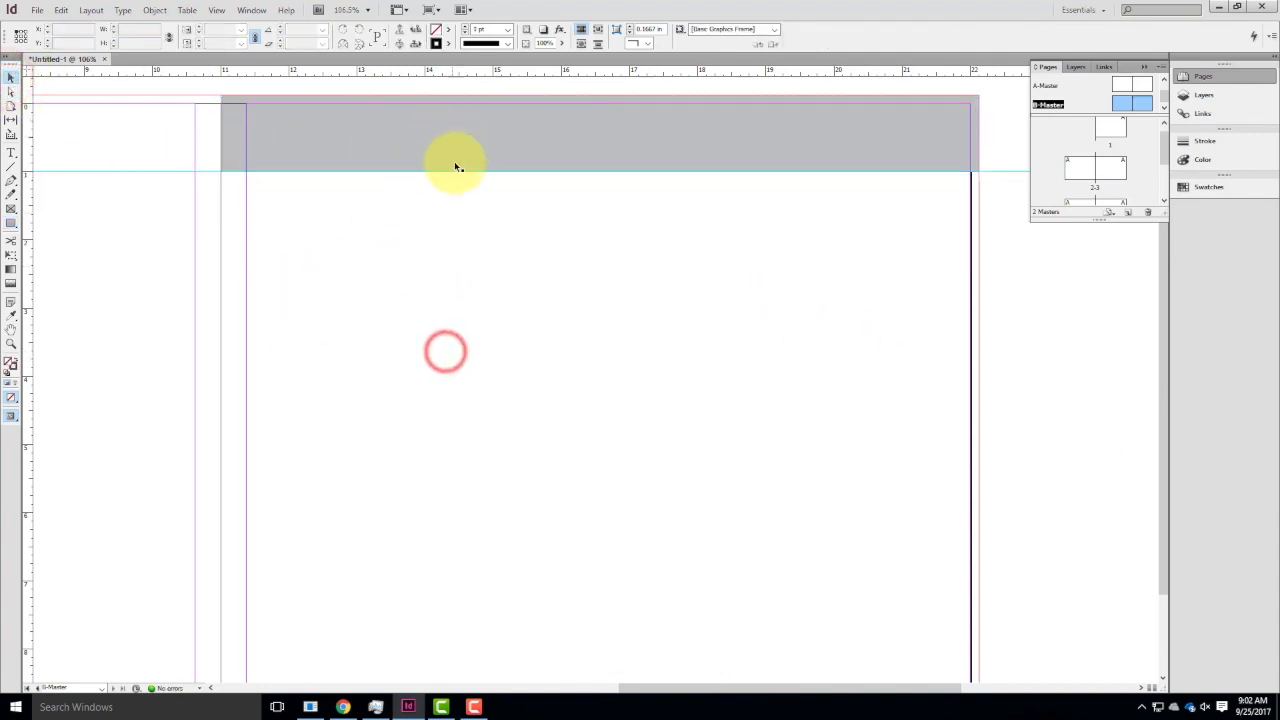
Draw a matching header rectangle about 11.13 by 1.125 in from bleed to spine on the left master page, with fill and stroke swapped.
drag(209, 266, 966, 346)
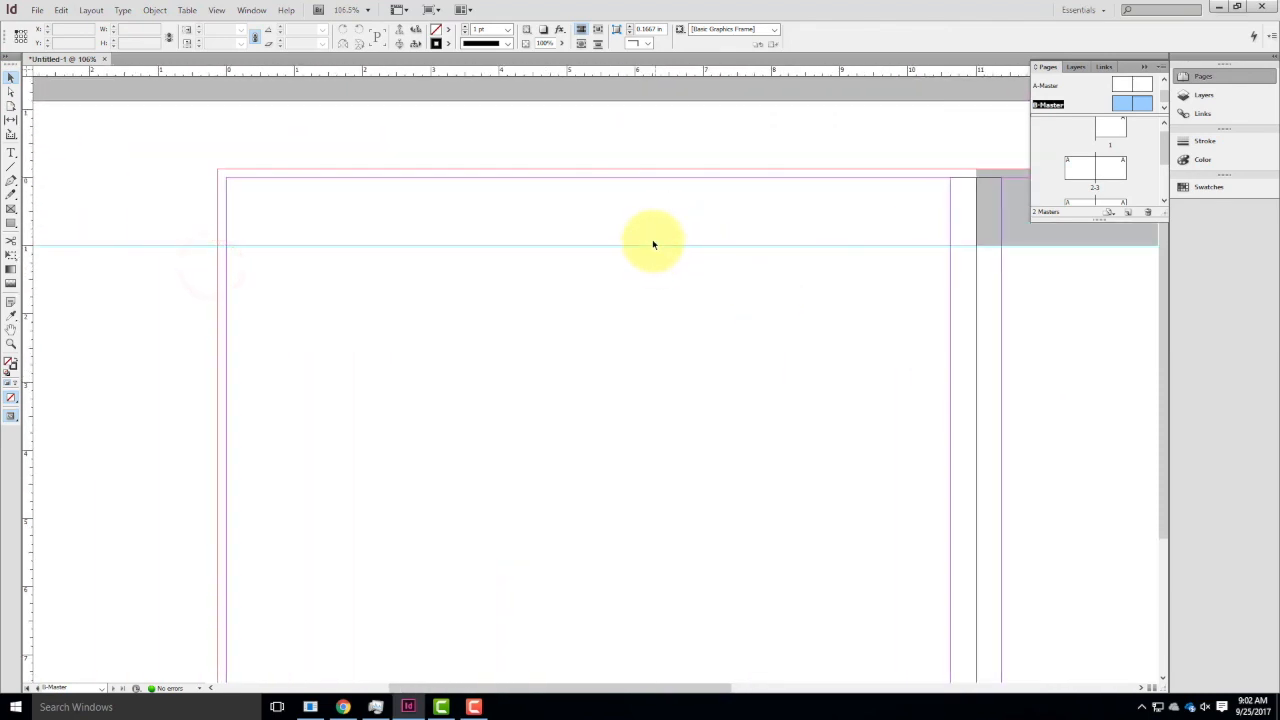
click(11, 220)
drag(218, 170, 976, 245)
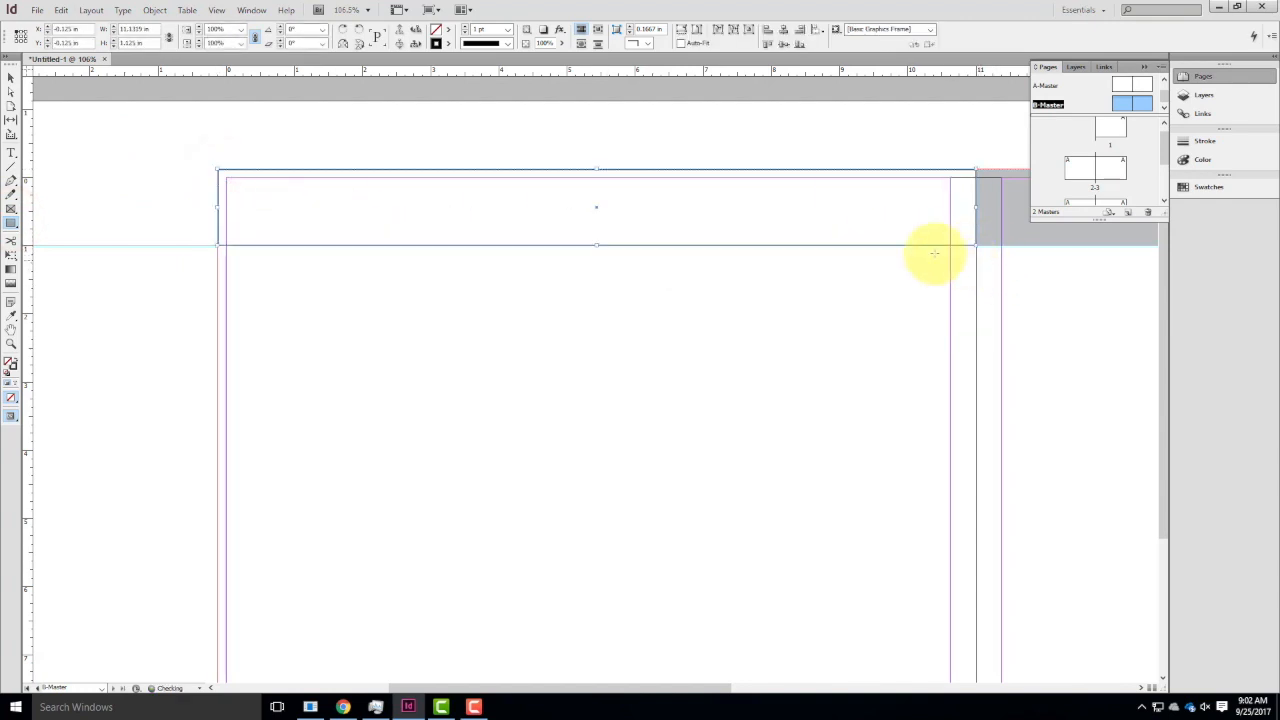
click(16, 358)
Set the left page's header rectangle fill to 30% black.
double_click(10, 361)
double_click(776, 431)
text(30)
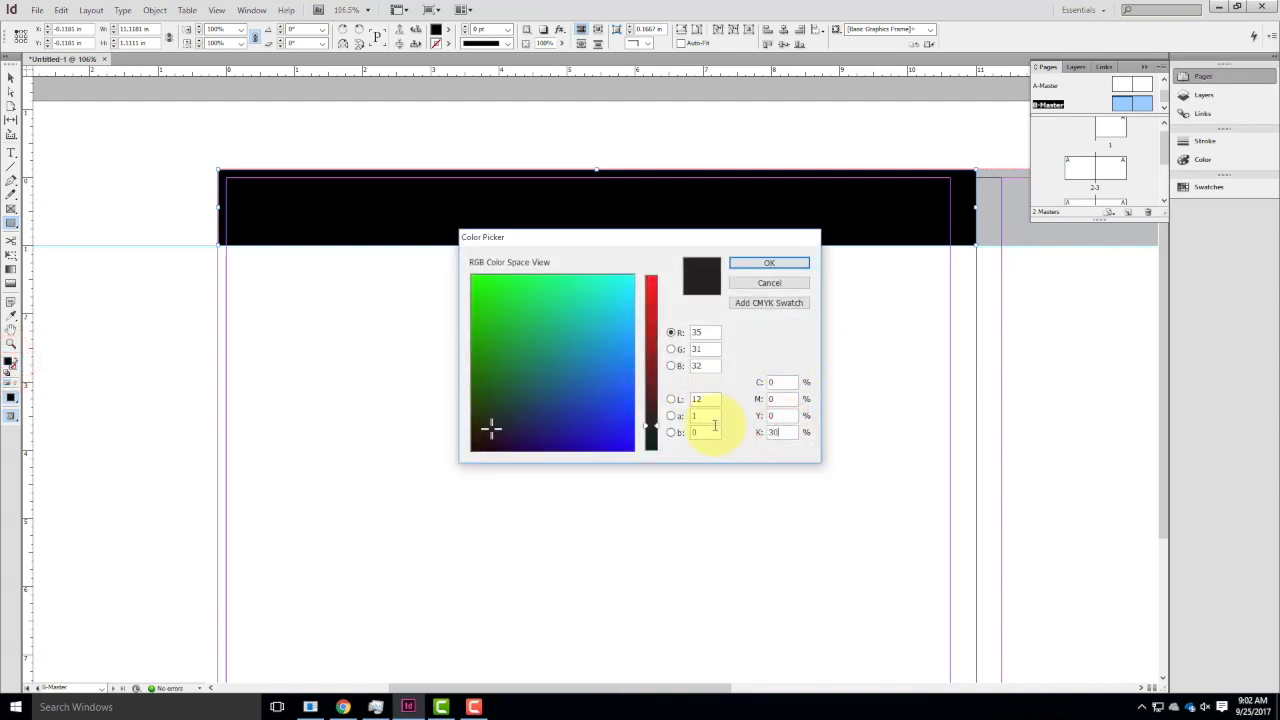
key(Tab)
click(790, 262)
drag(963, 294, 575, 342)
click(784, 337)
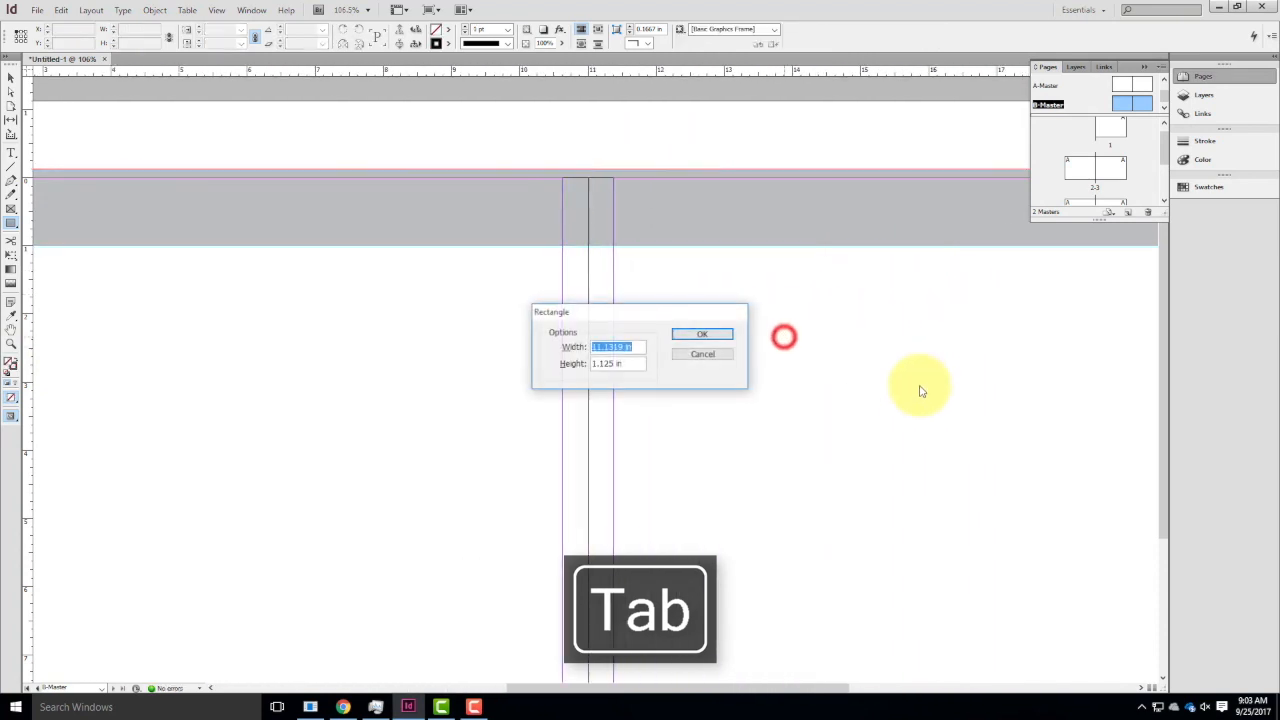
click(700, 336)
key(Delete)
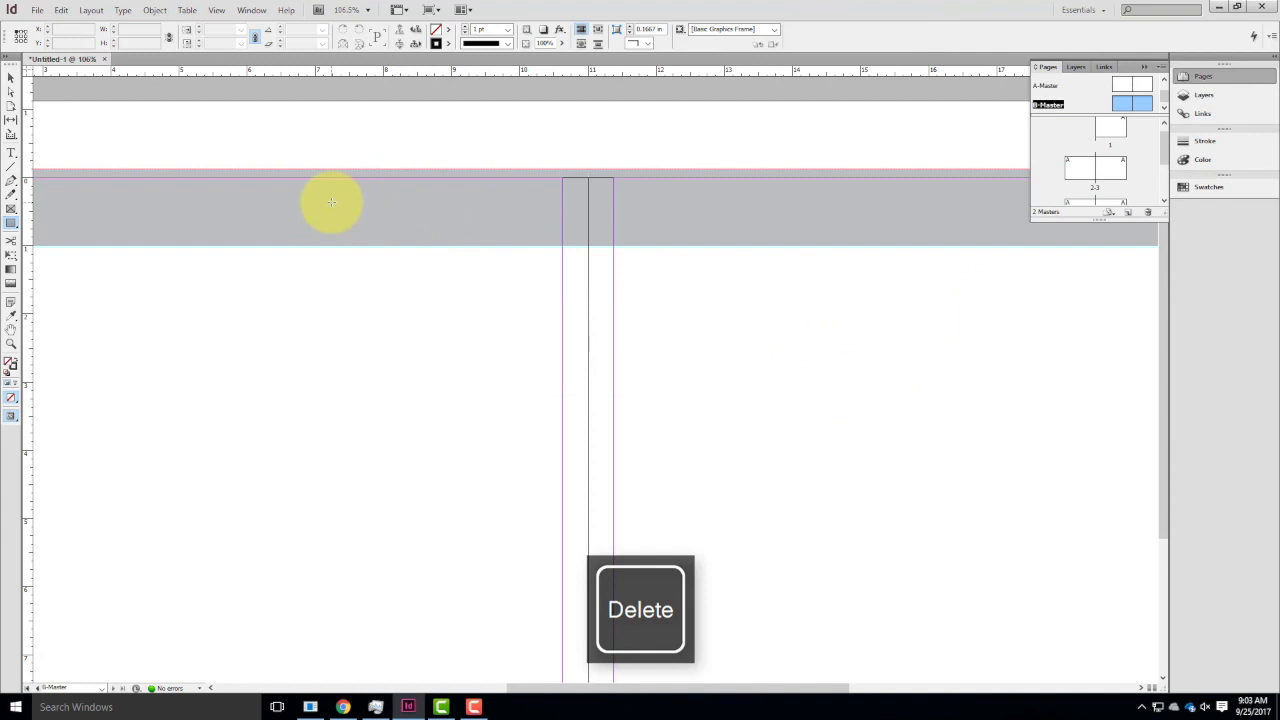
Apply B-Master to page 3.
key(ctrl+0)
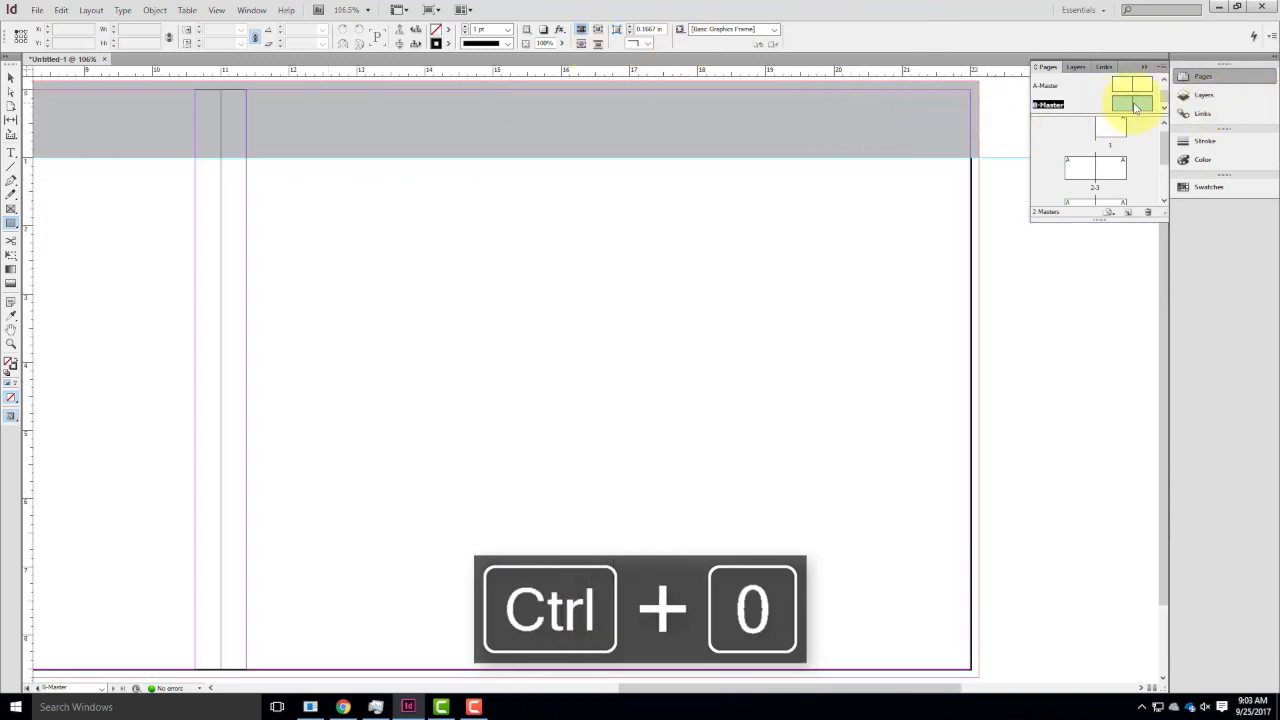
drag(1137, 109, 1097, 172)
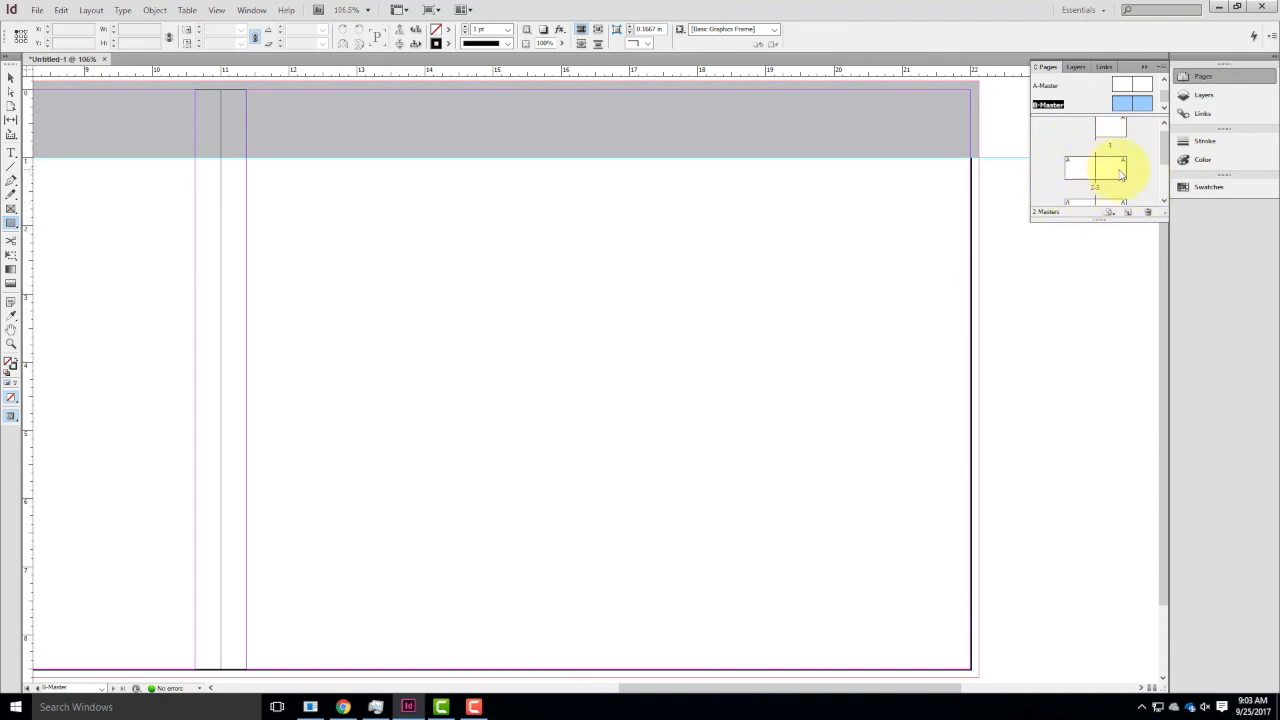
double_click(1121, 174)
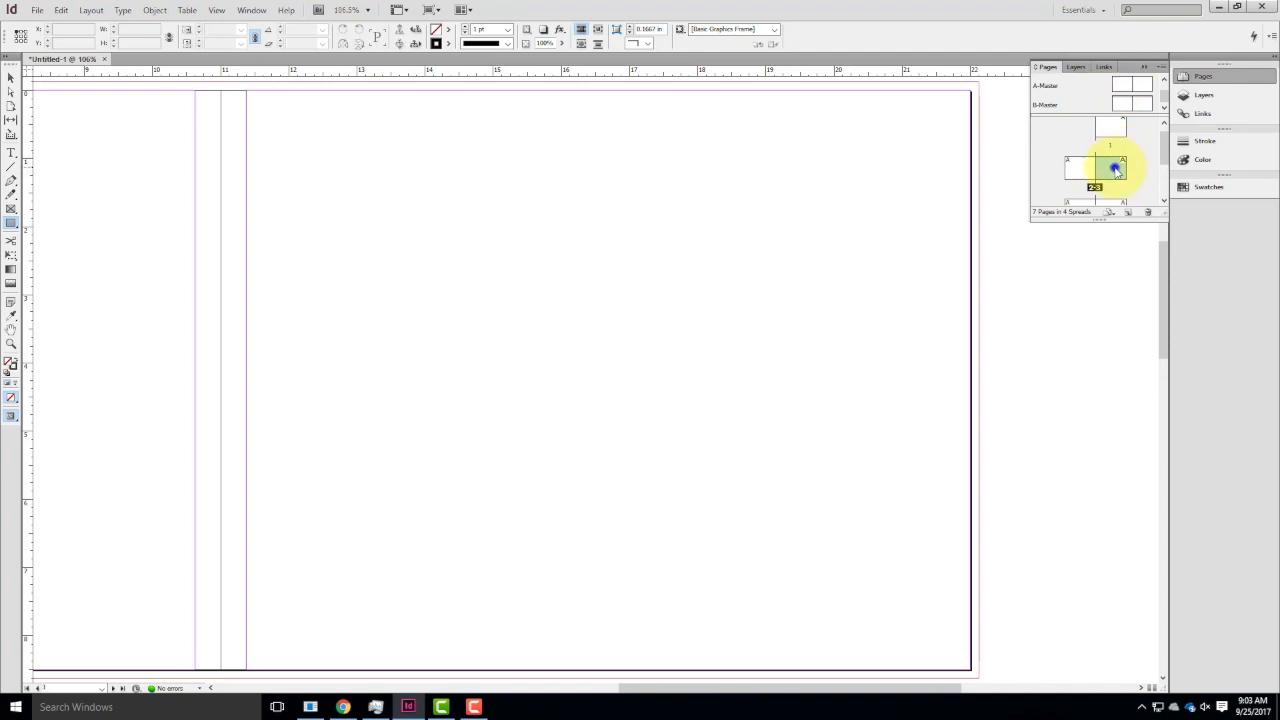
right_click(1116, 170)
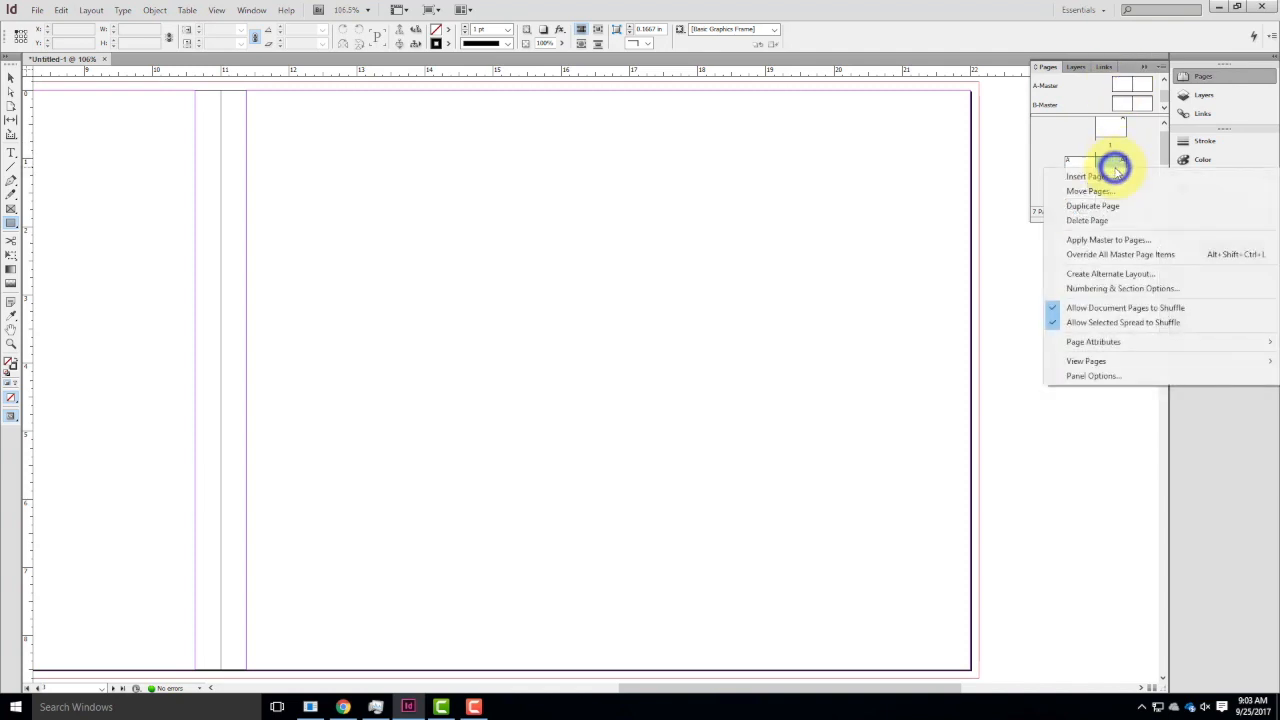
click(1098, 241)
click(628, 345)
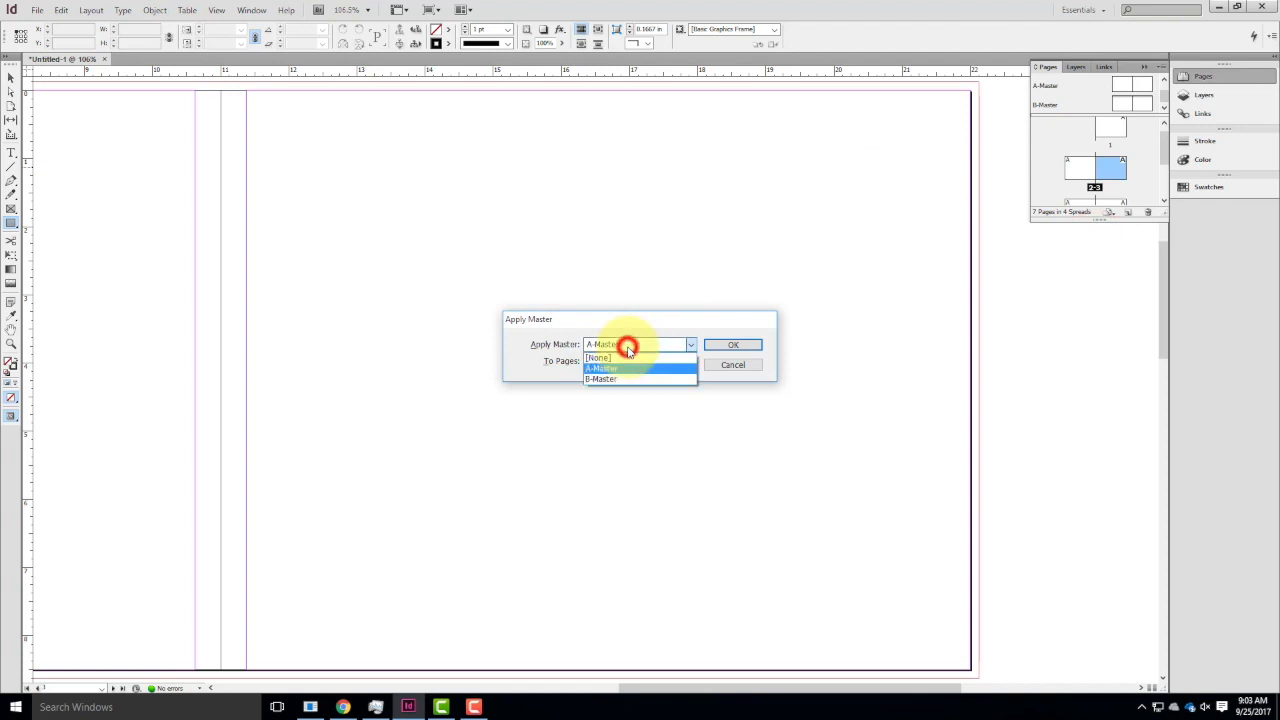
click(631, 381)
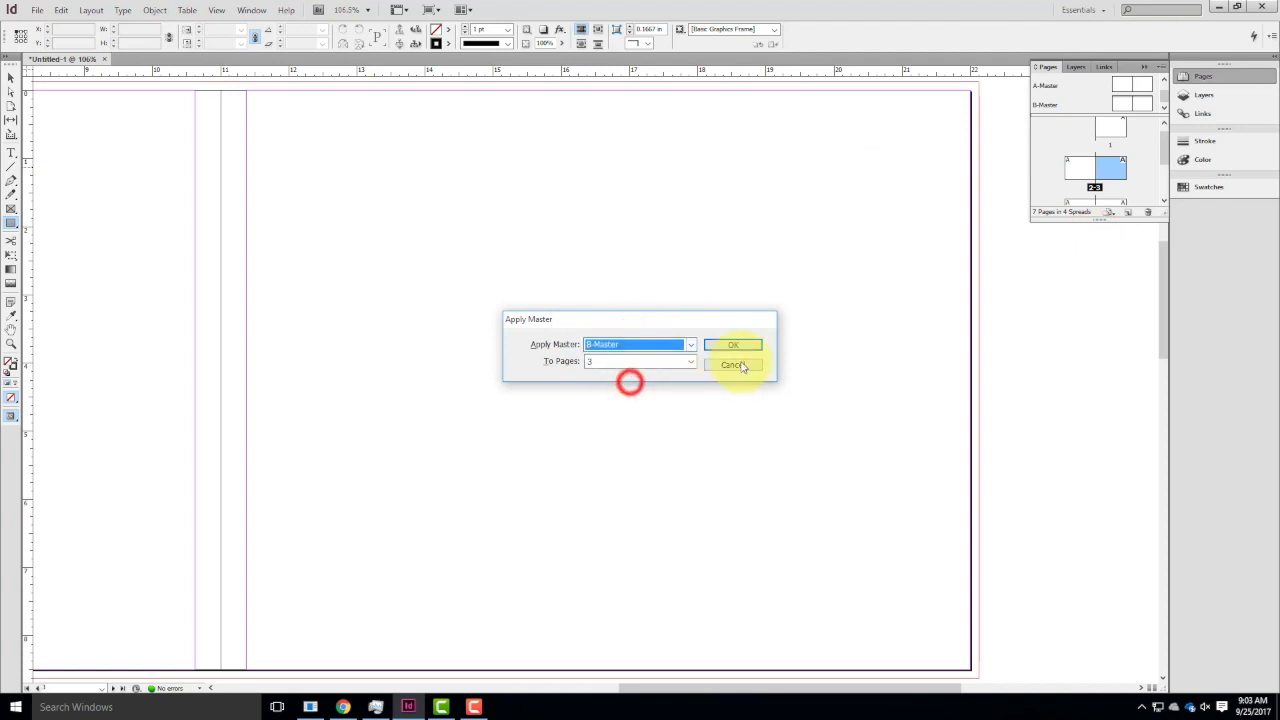
click(738, 344)
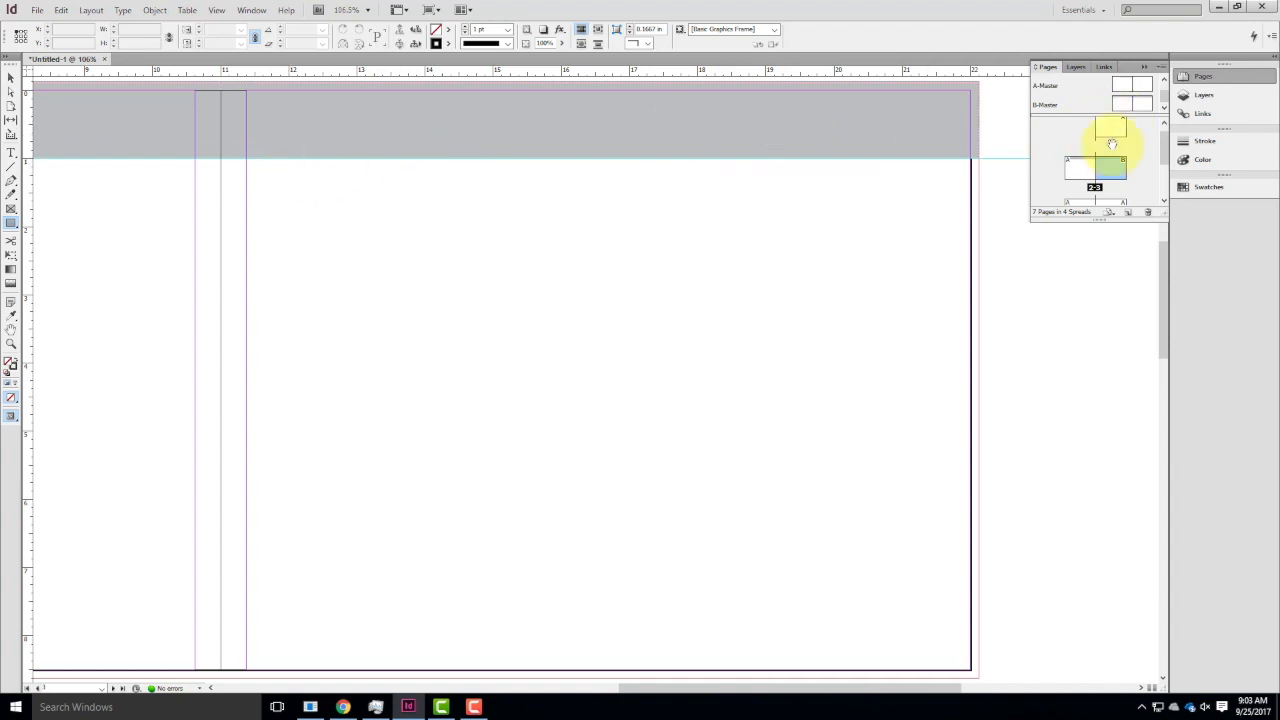
Apply B-Master to the whole 2-3 spread so page 2 also uses it.
click(1086, 175)
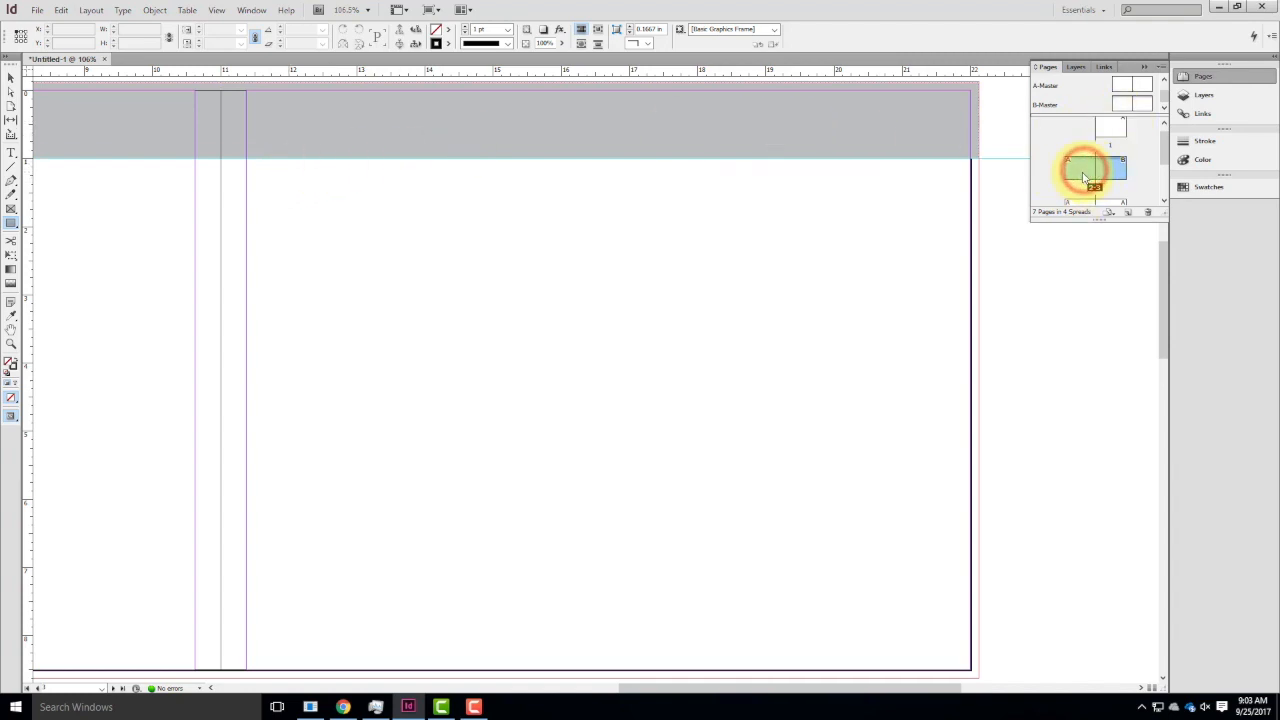
right_click(1086, 172)
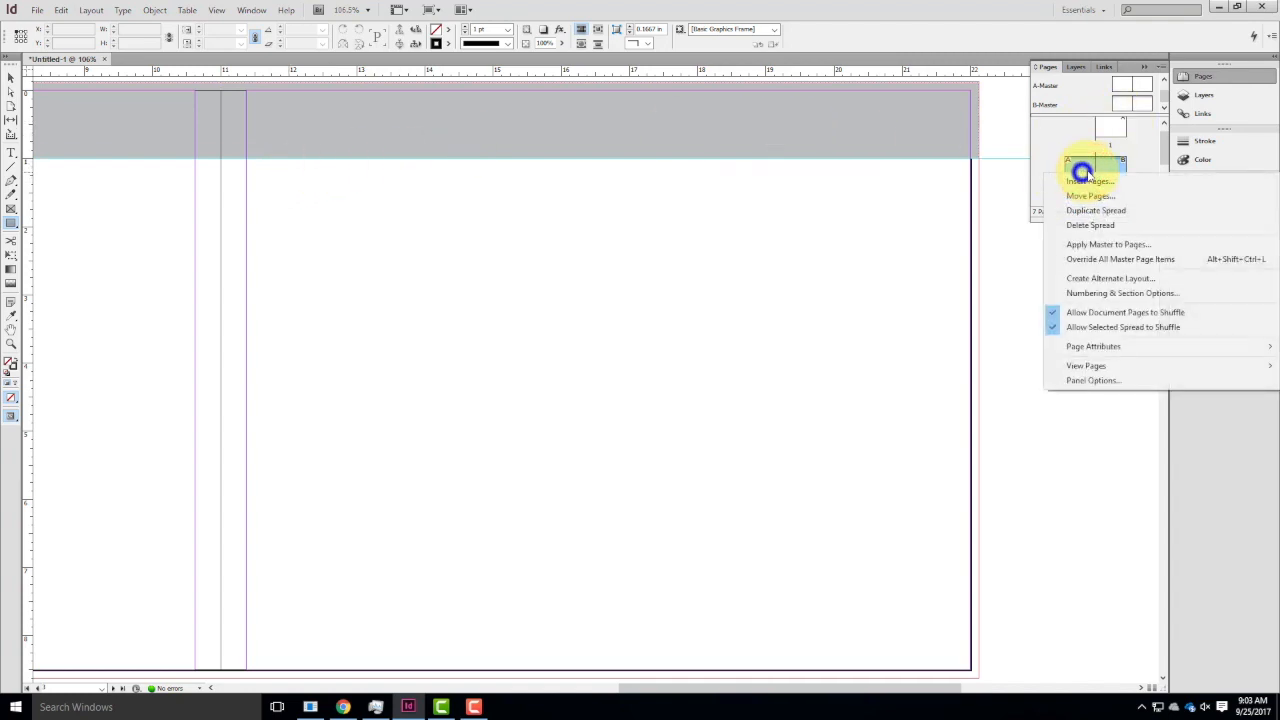
click(1102, 245)
click(636, 344)
click(631, 381)
click(740, 344)
click(500, 317)
click(703, 352)
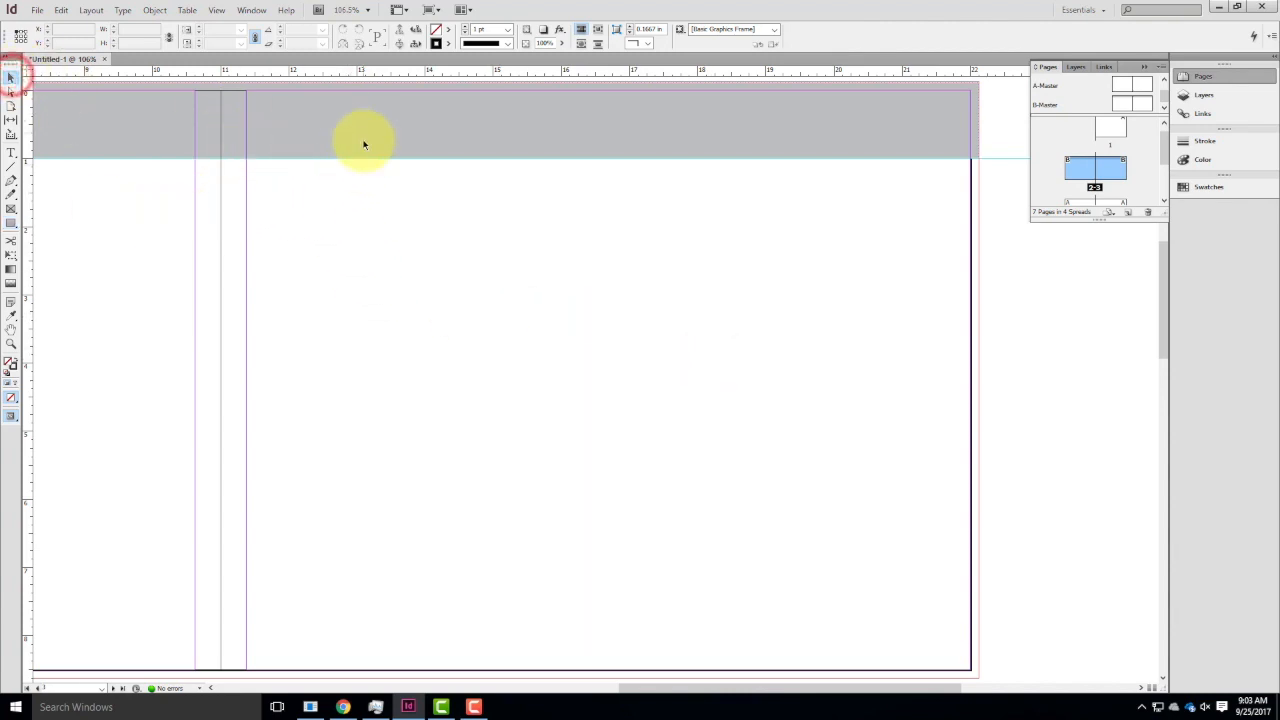
Zoom out to 50% and examine the header bars across the 2-3 spread.
key(ctrl+minus)
key(ctrl+minus)
key(ctrl+minus)
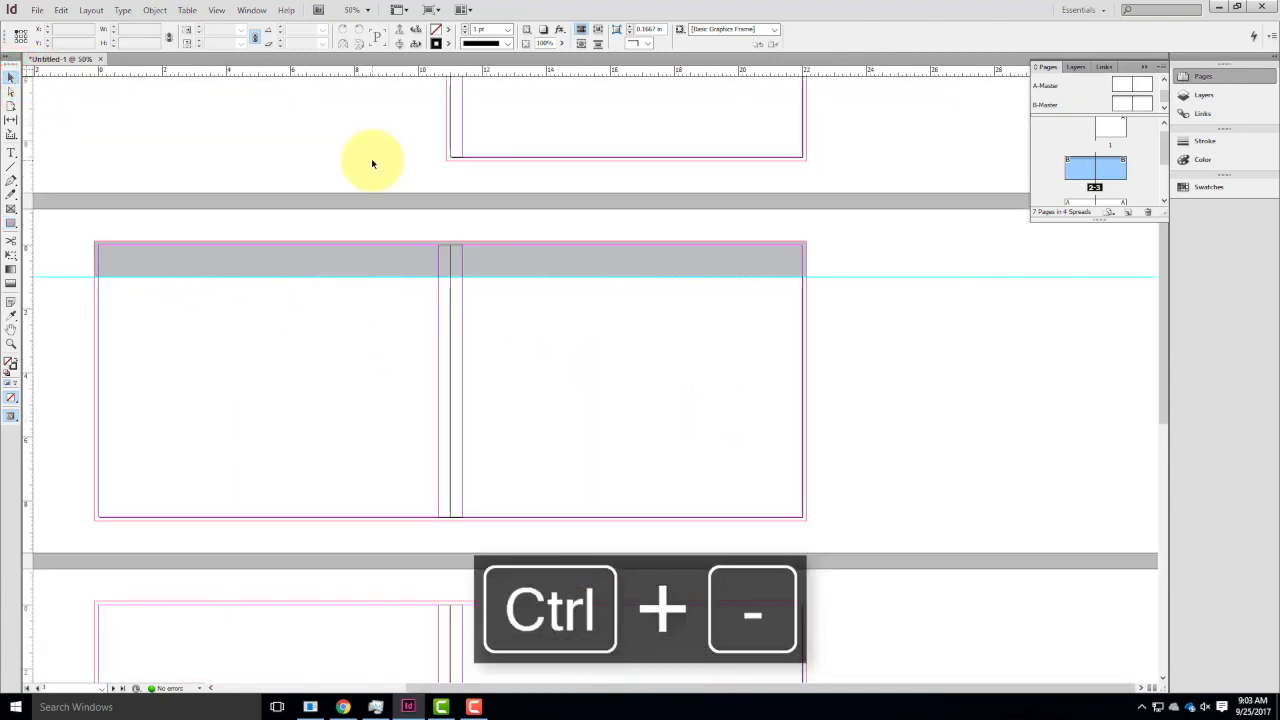
drag(488, 294, 575, 301)
drag(954, 229, 790, 305)
drag(863, 230, 672, 334)
drag(728, 243, 624, 319)
drag(617, 245, 494, 297)
drag(449, 240, 399, 326)
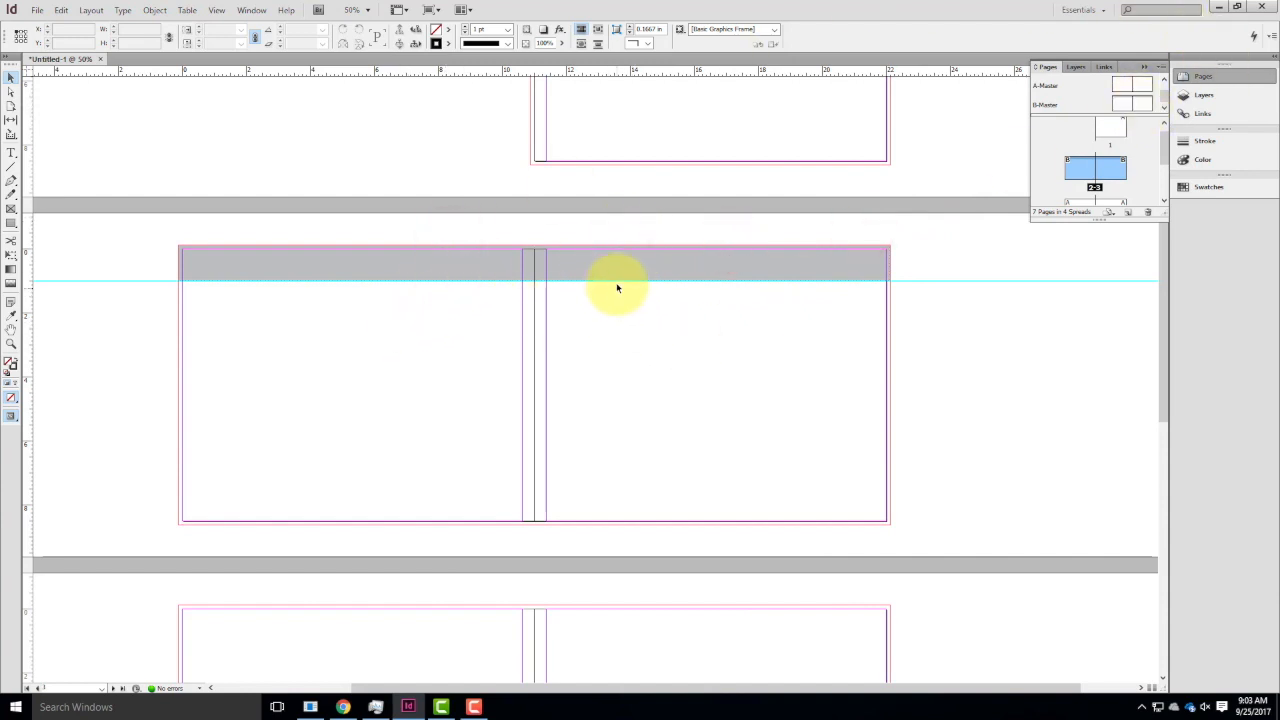
drag(1125, 163, 1125, 163)
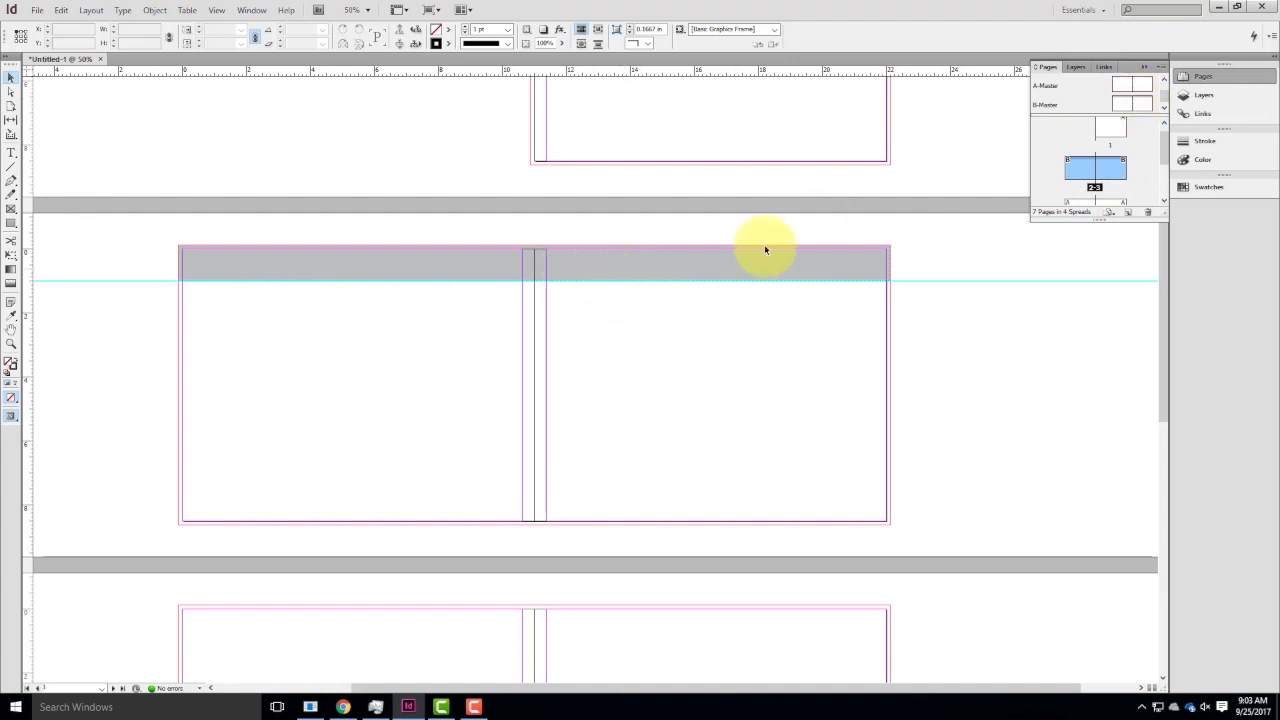
Set the fill of both header rectangles on B-Master to 50% black and view the 2-3 spread.
double_click(1147, 103)
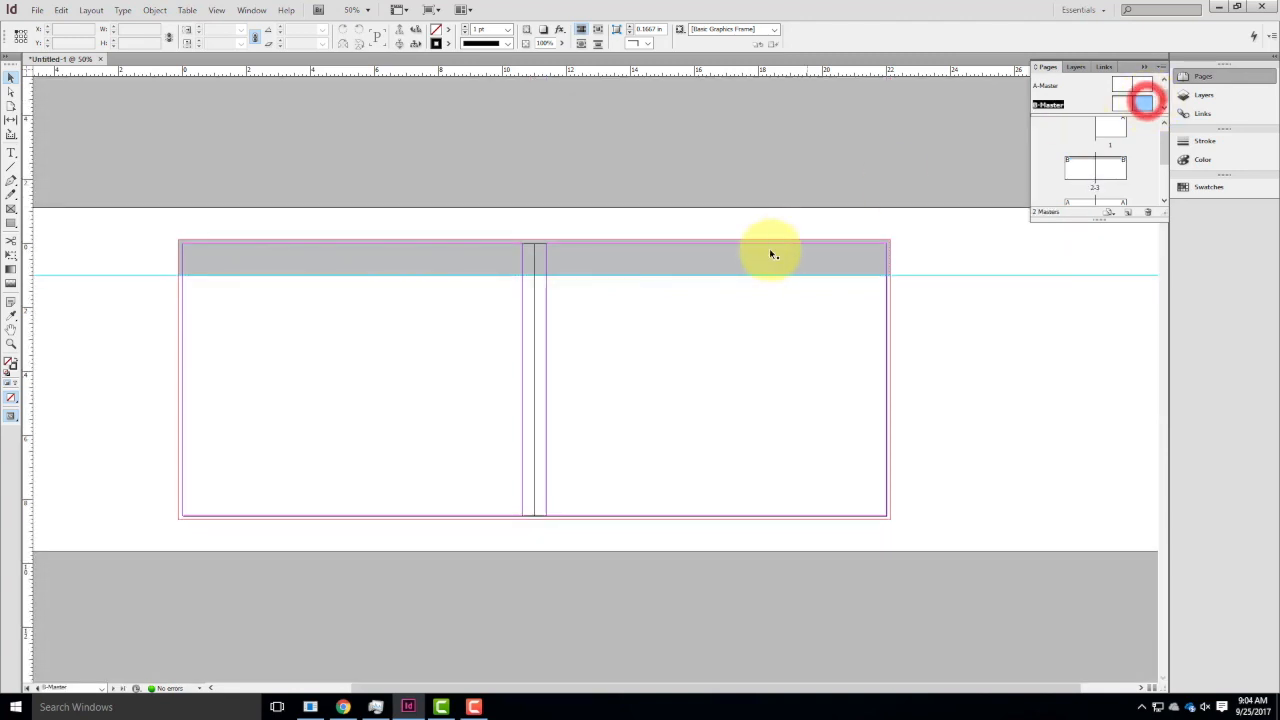
click(771, 255)
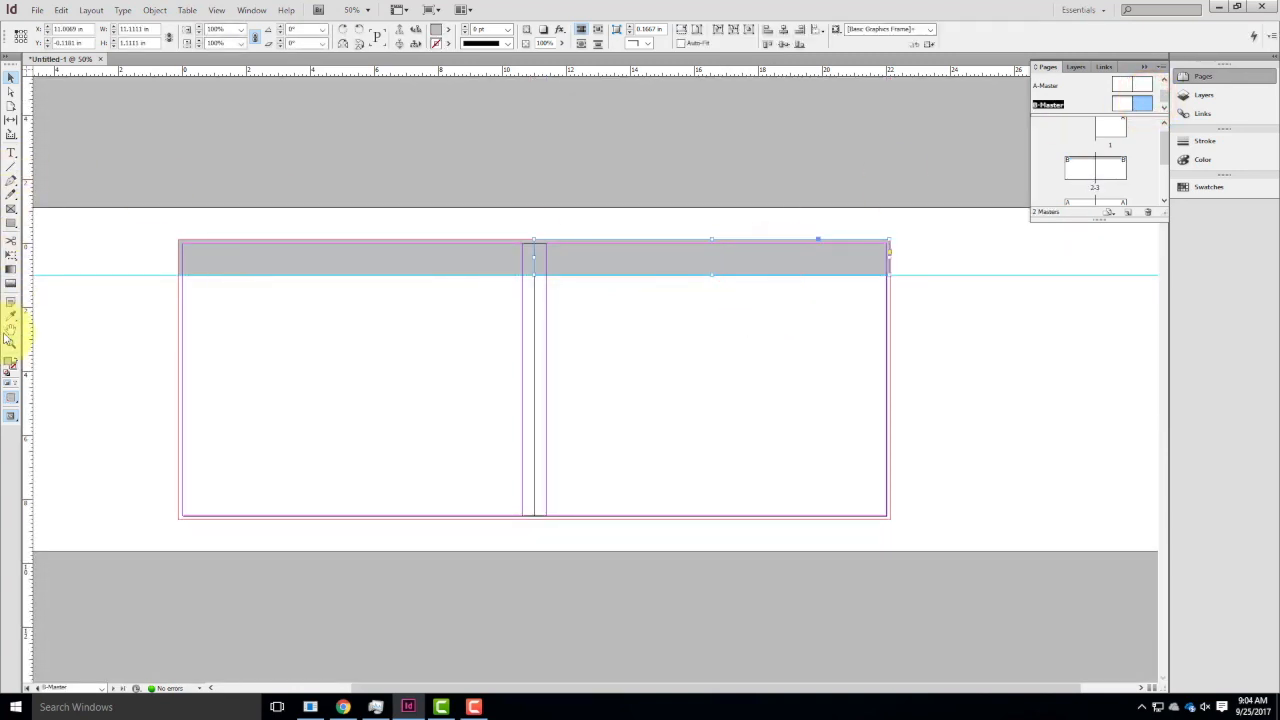
double_click(10, 366)
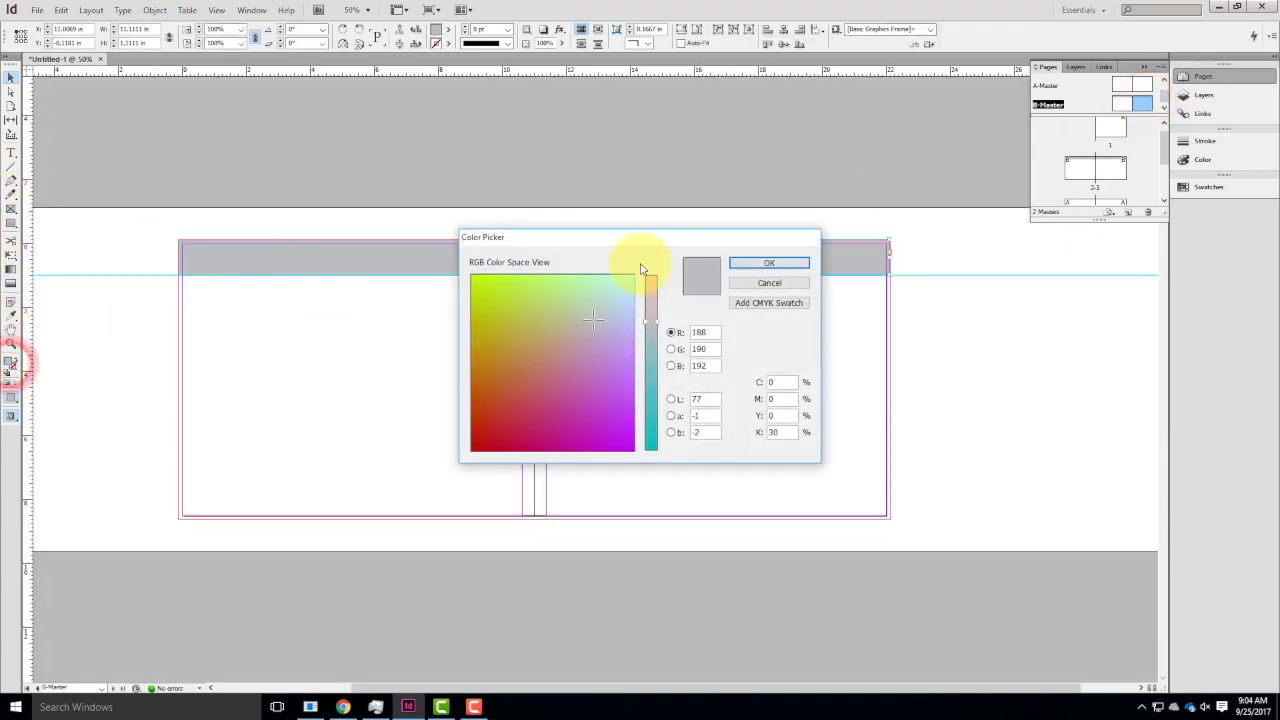
click(767, 263)
click(479, 260)
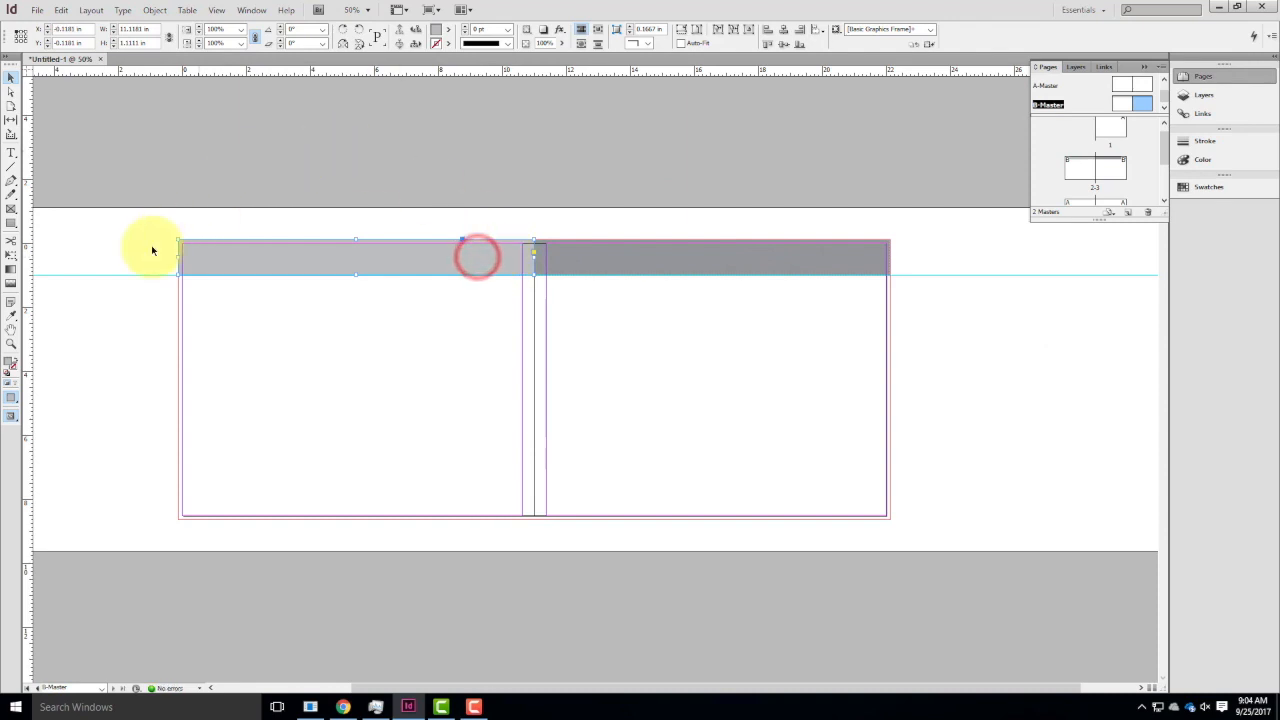
double_click(8, 364)
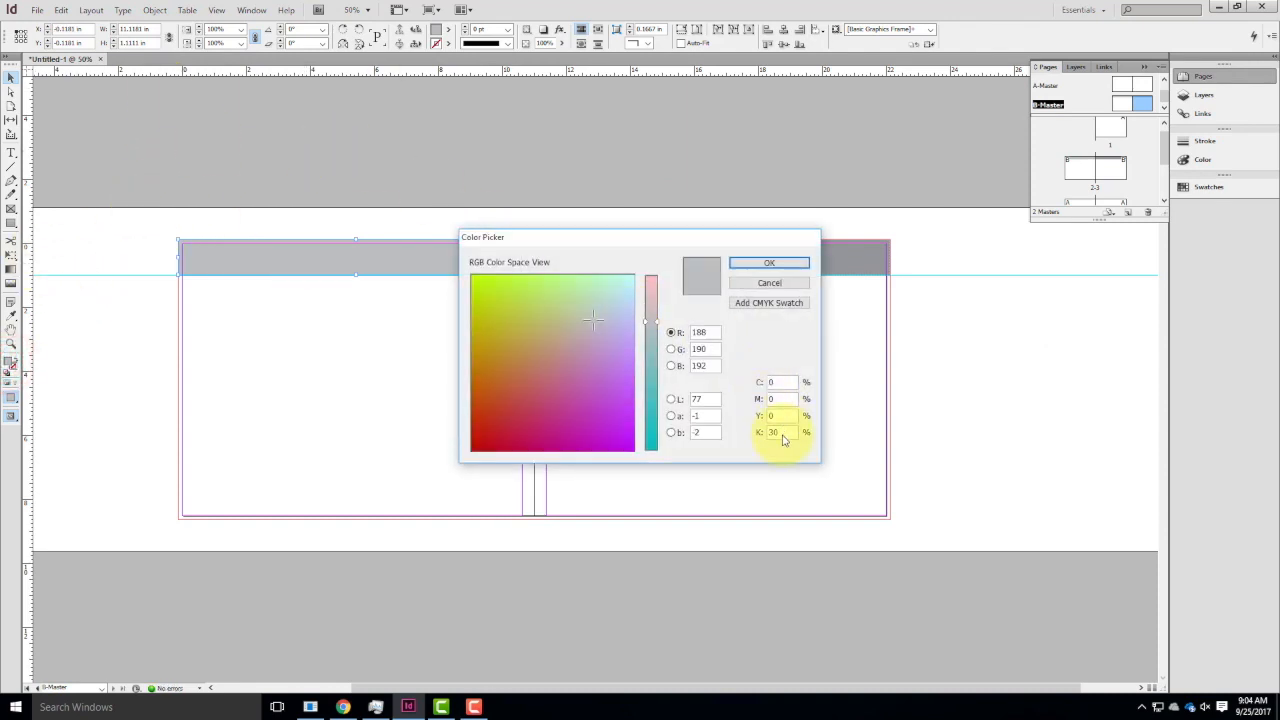
click(782, 261)
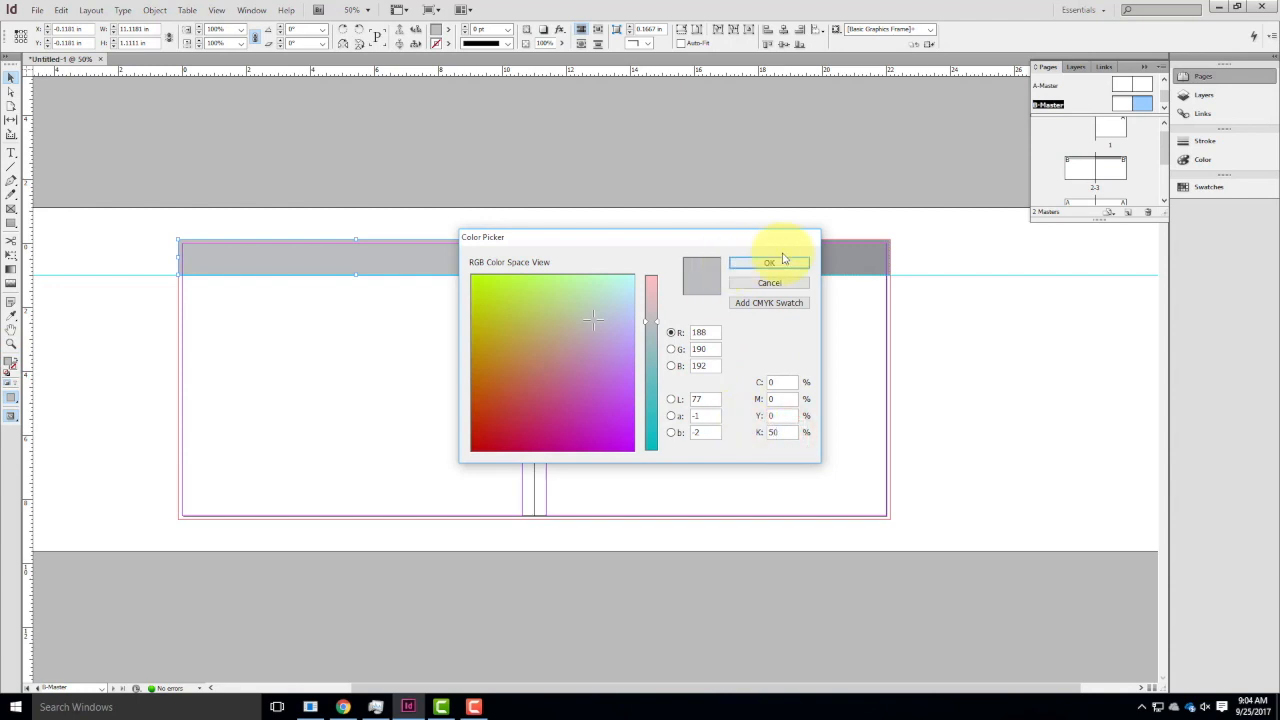
click(1095, 188)
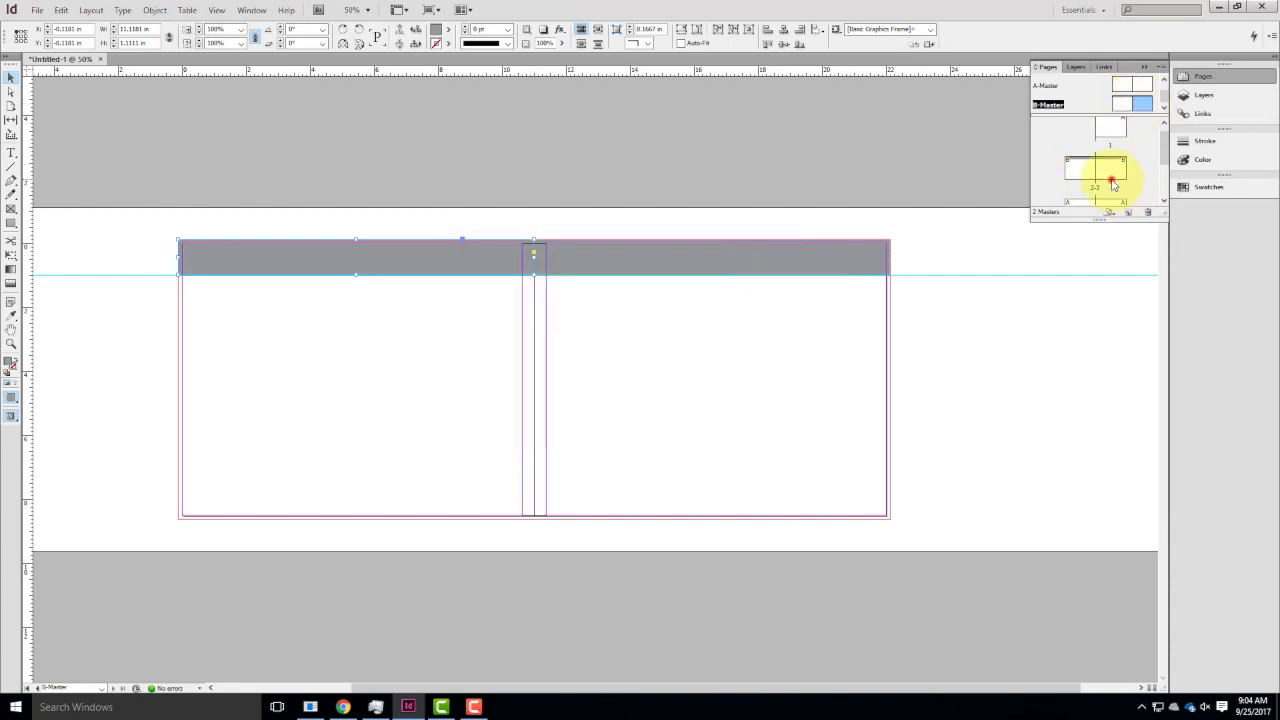
double_click(1112, 185)
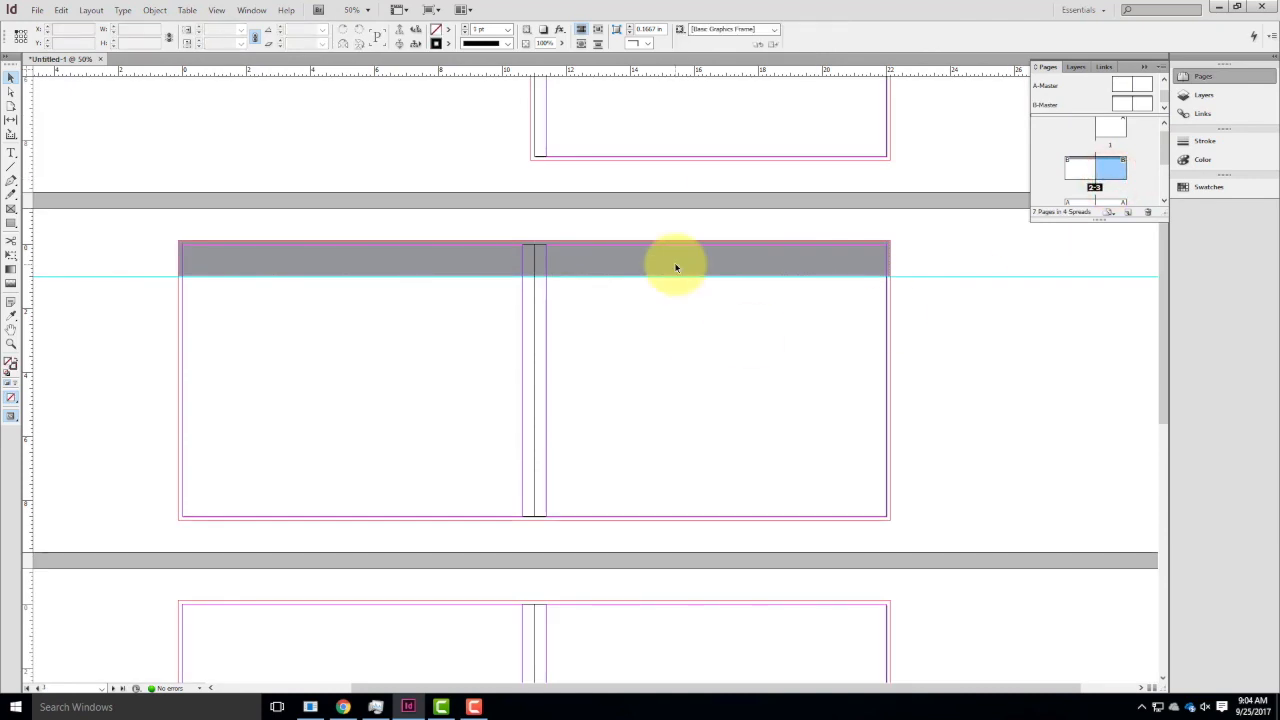
Apply B-Master to pages 4-5 and compare that spread with pages 2-3.
scroll(1092, 183, down, 1)
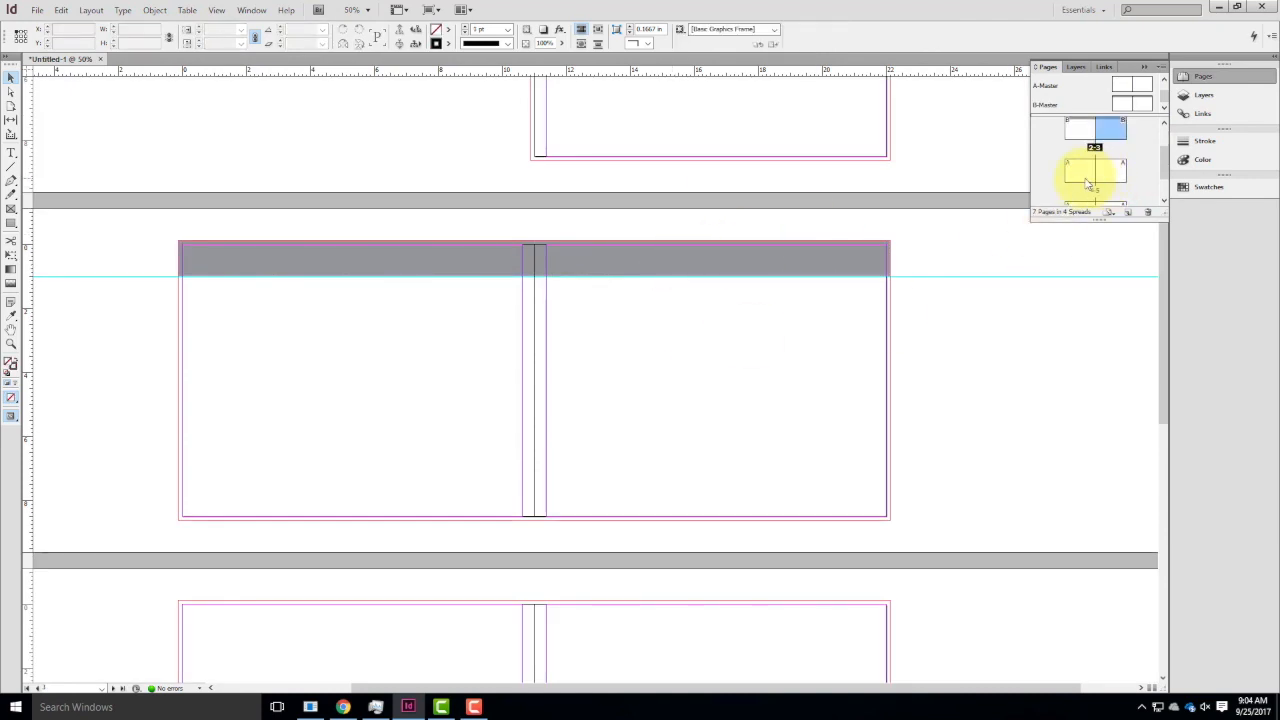
click(1078, 173)
shift+click(1110, 172)
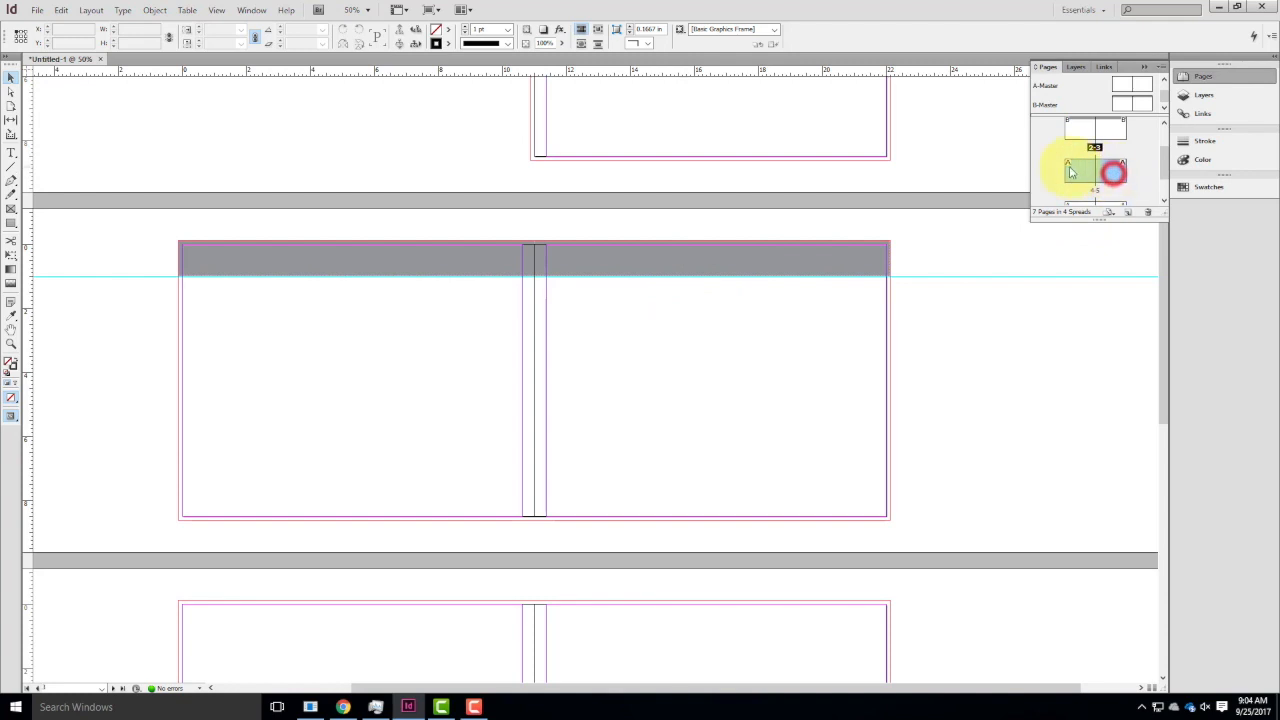
right_click(1110, 174)
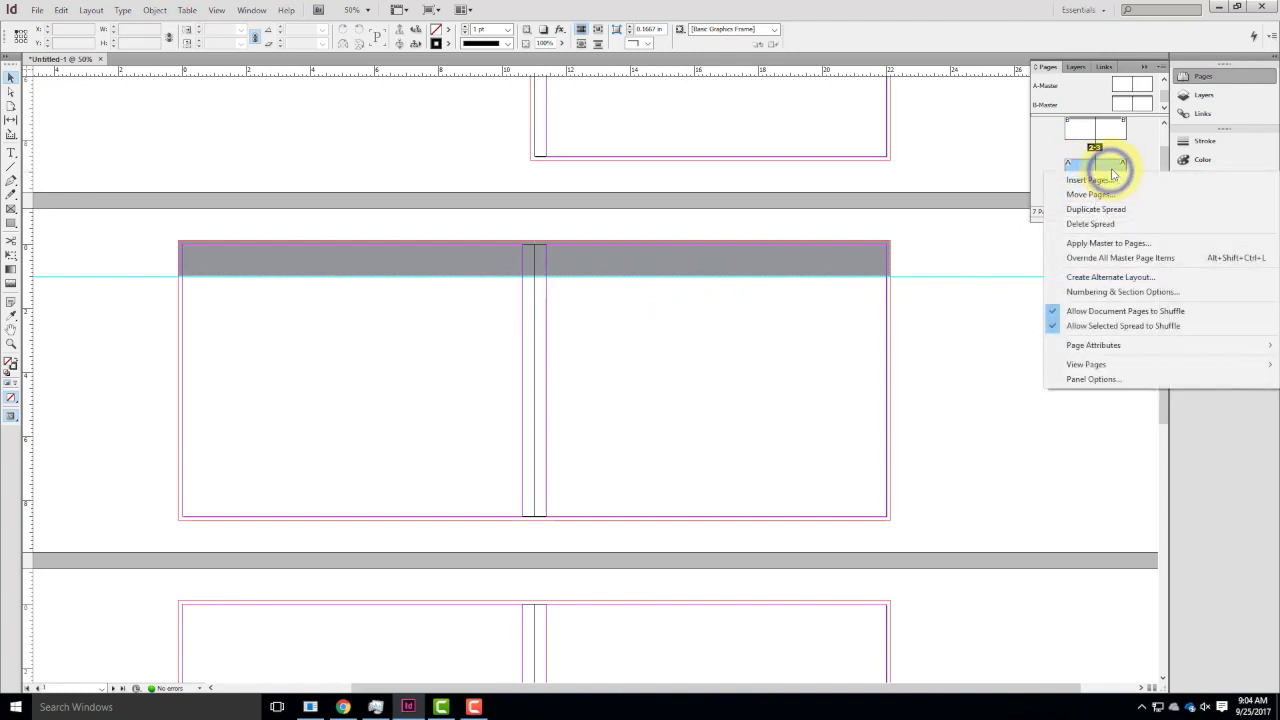
click(1113, 242)
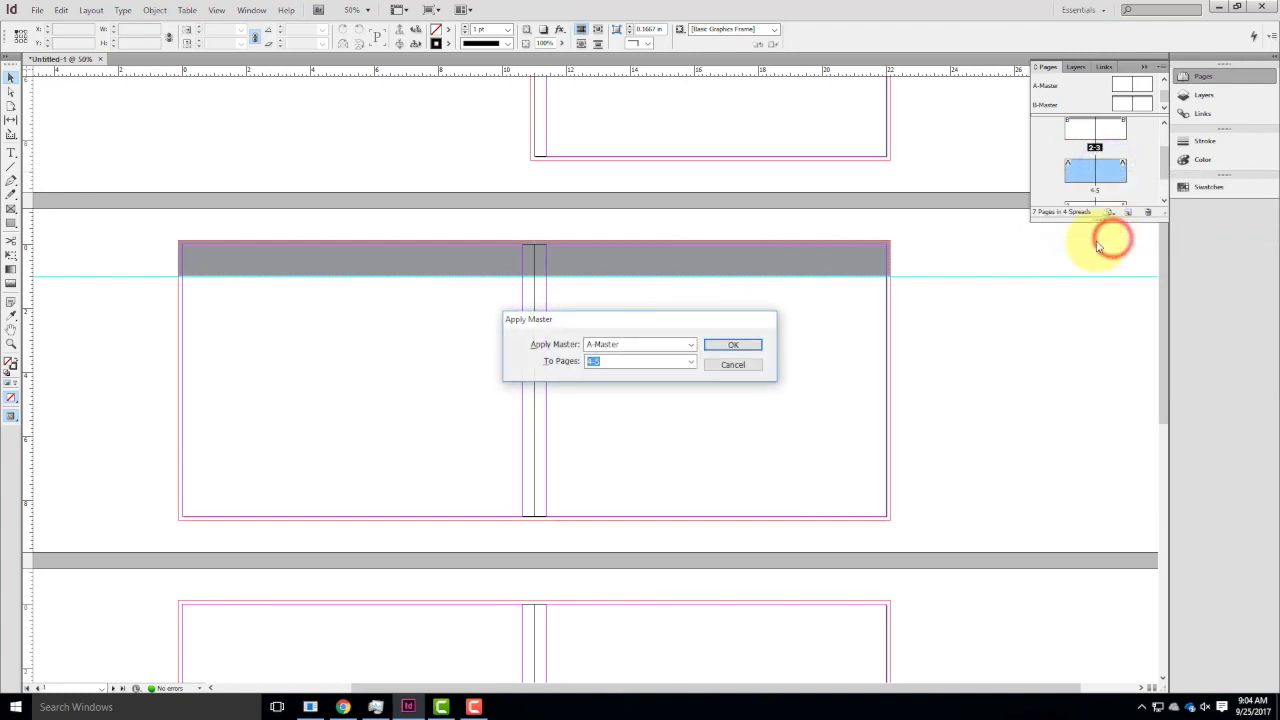
click(665, 344)
click(661, 380)
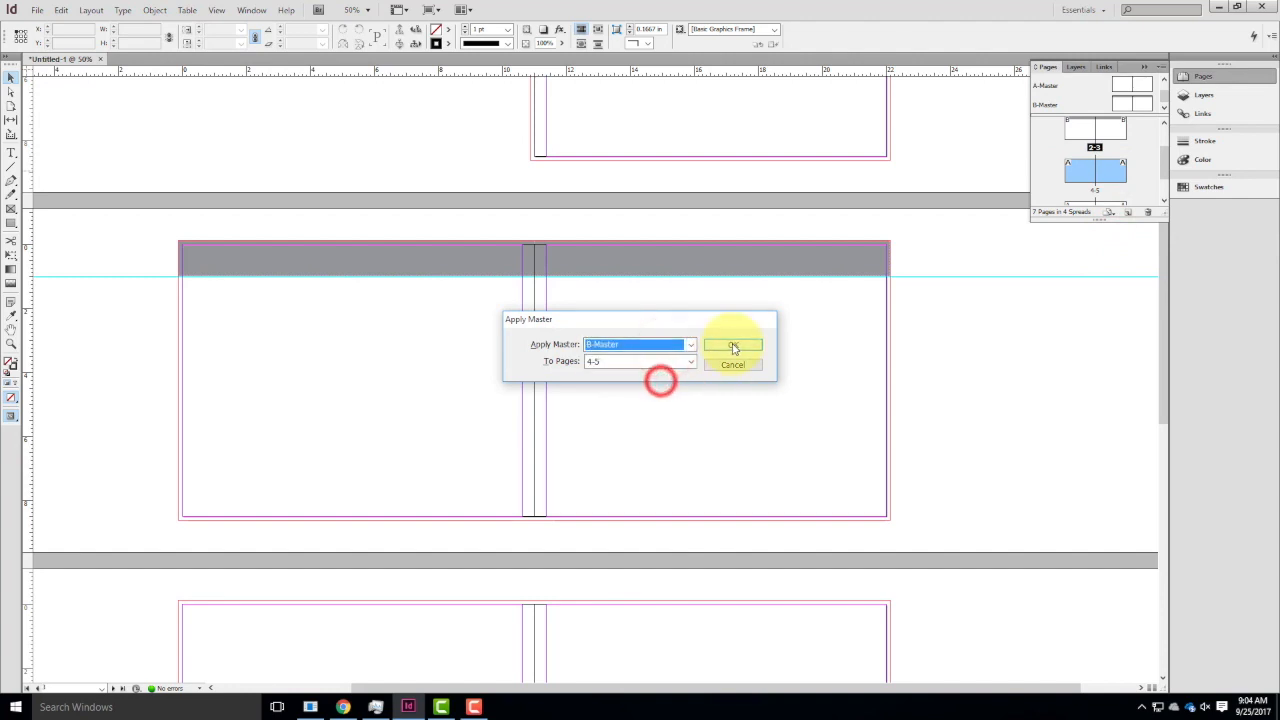
click(734, 344)
scroll(817, 357, down, 3)
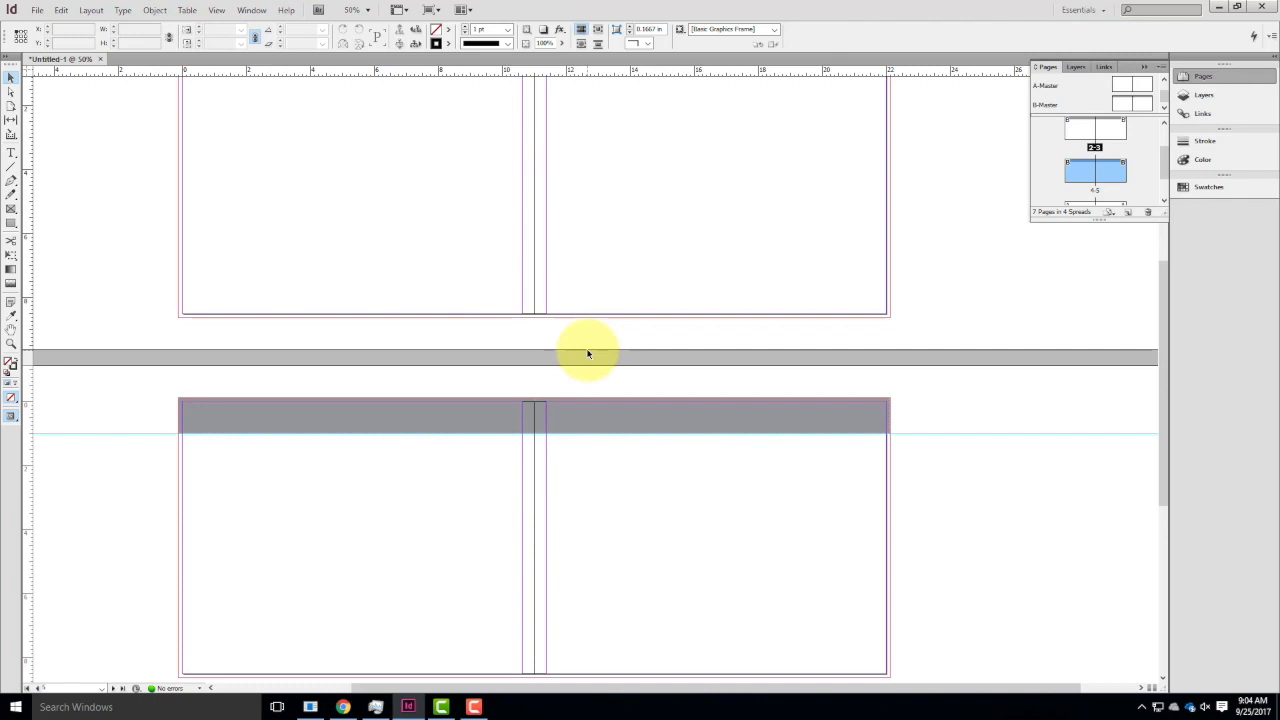
scroll(631, 312, up, 5)
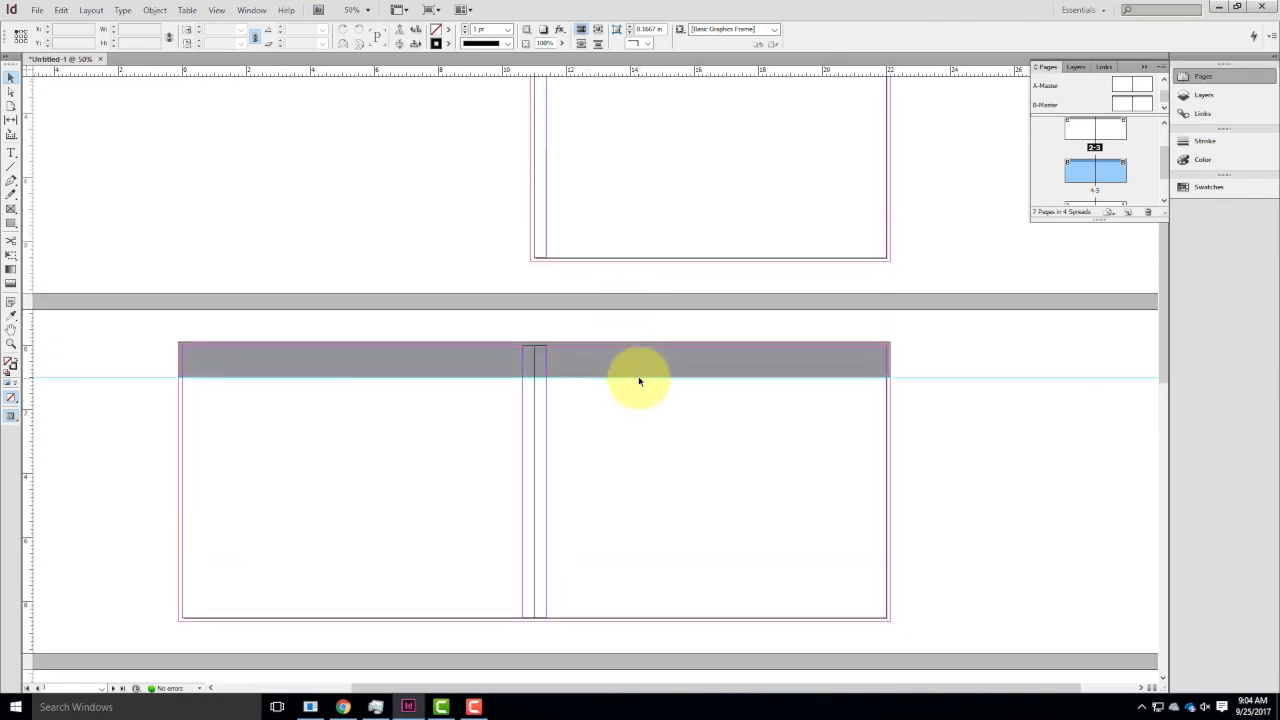
Add a text frame about 5.5 by 1.5 in reading "Portfolio" below the header on B-Master's right page and deselect it.
double_click(1143, 107)
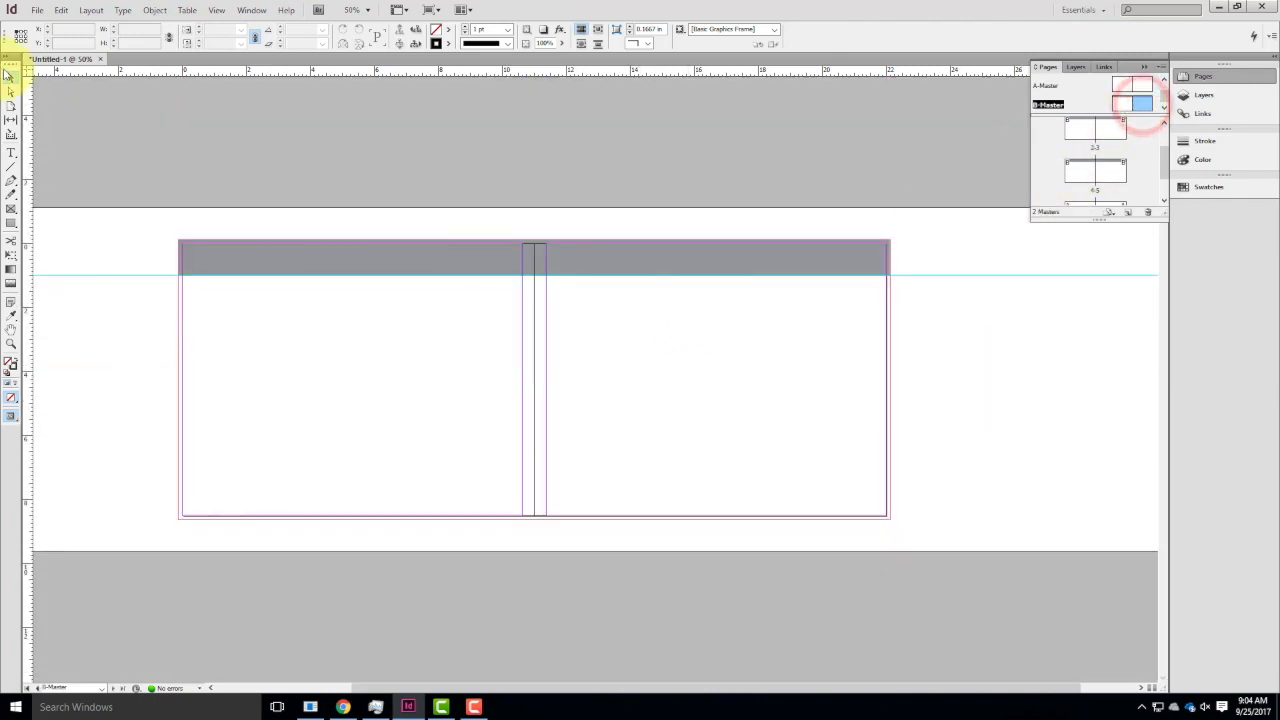
click(10, 152)
drag(575, 309, 752, 355)
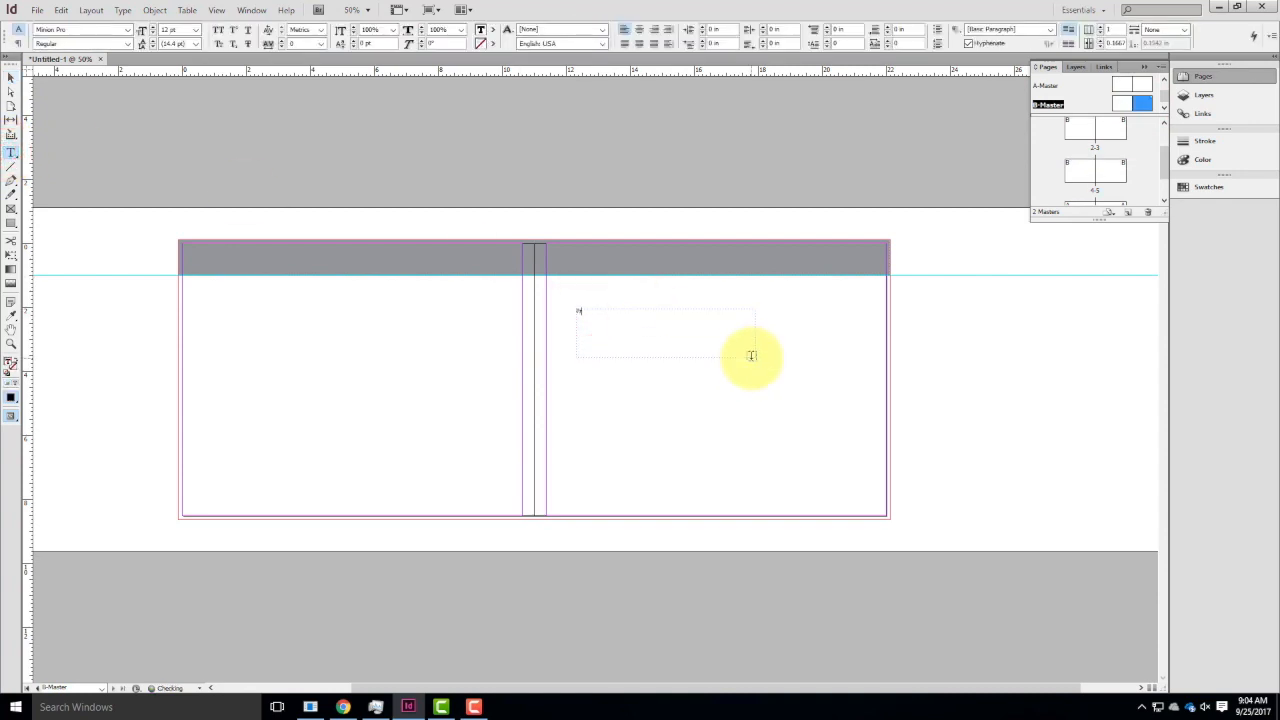
key(BackSpace)
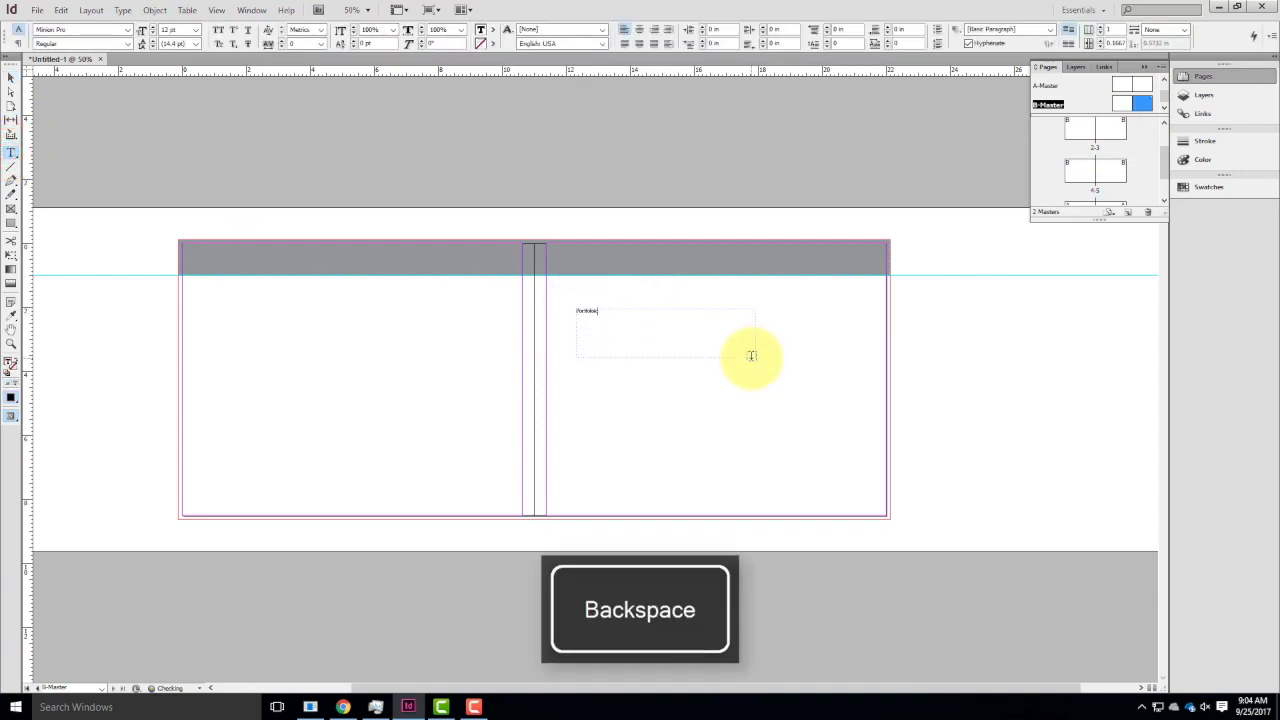
click(10, 77)
click(957, 330)
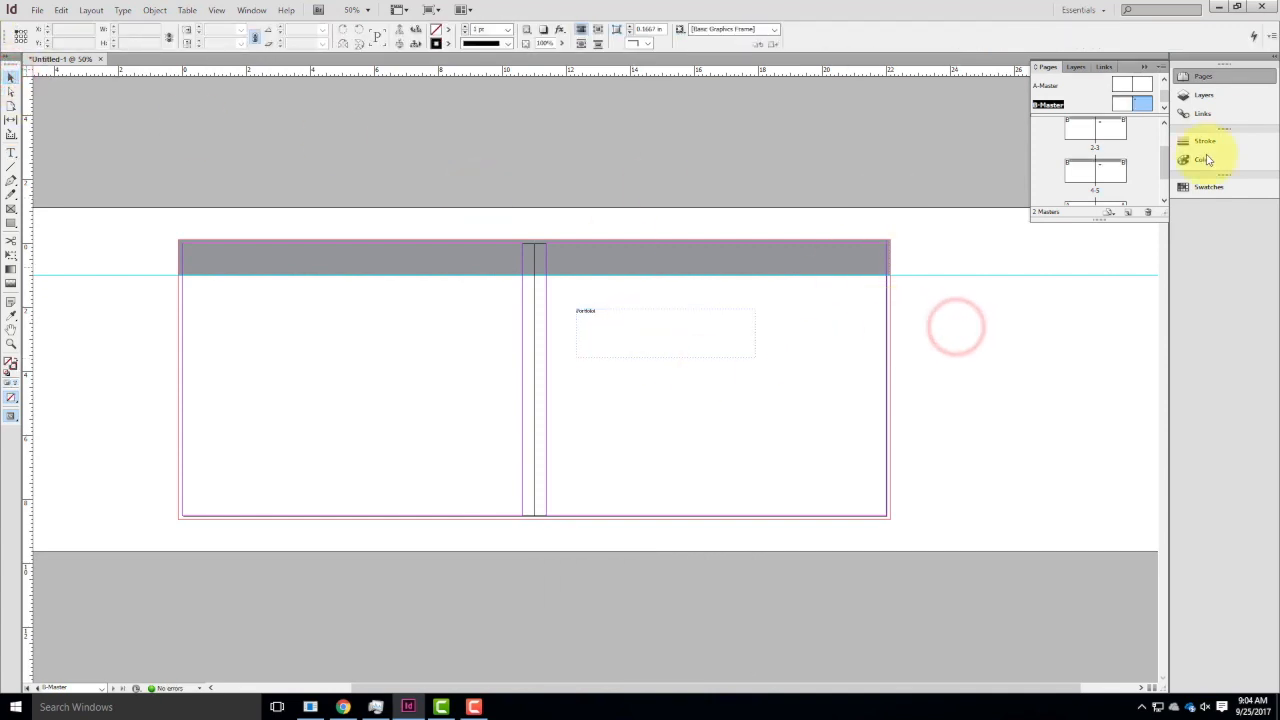
Check the "Portfolio" text on spreads 2-3 and 4-5, and try to select its frame on page 3.
double_click(1110, 140)
click(1108, 176)
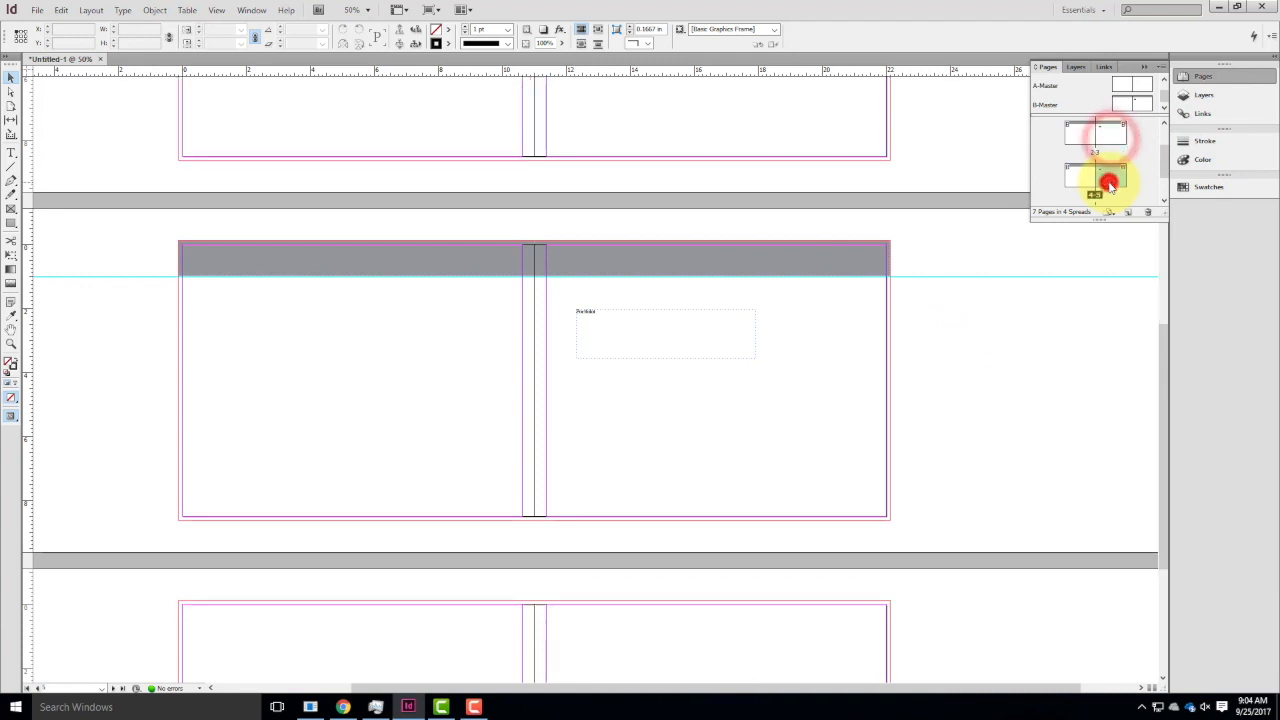
scroll(741, 266, down, 2)
scroll(741, 266, up, 1)
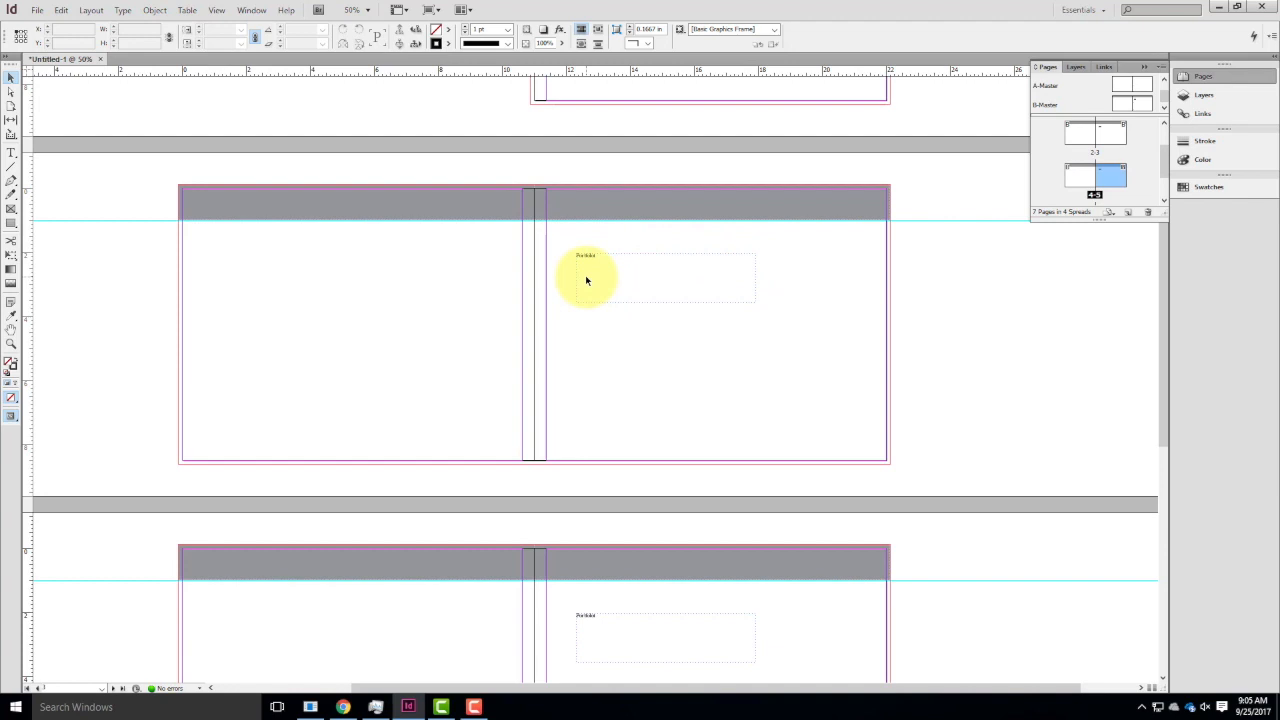
click(634, 260)
click(610, 253)
Return to the B-Master spread and delete the "Portfolio" text frame from its right page.
double_click(1140, 102)
click(626, 310)
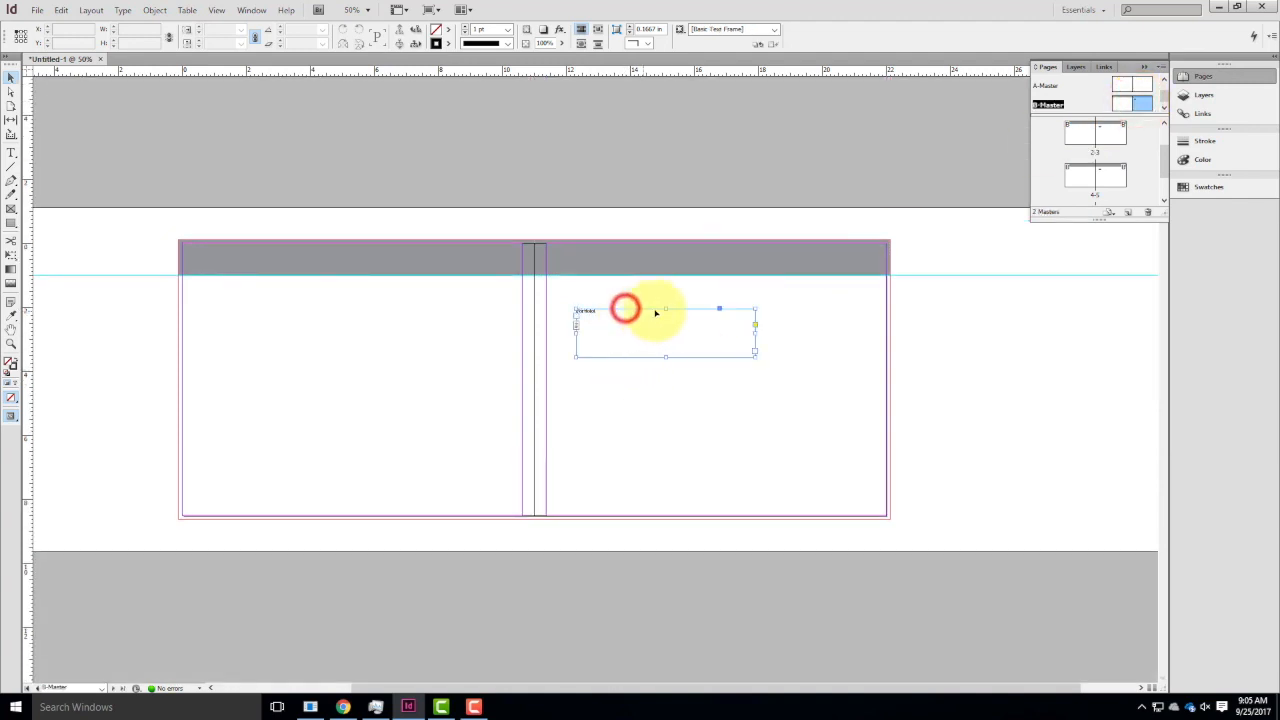
key(Delete)
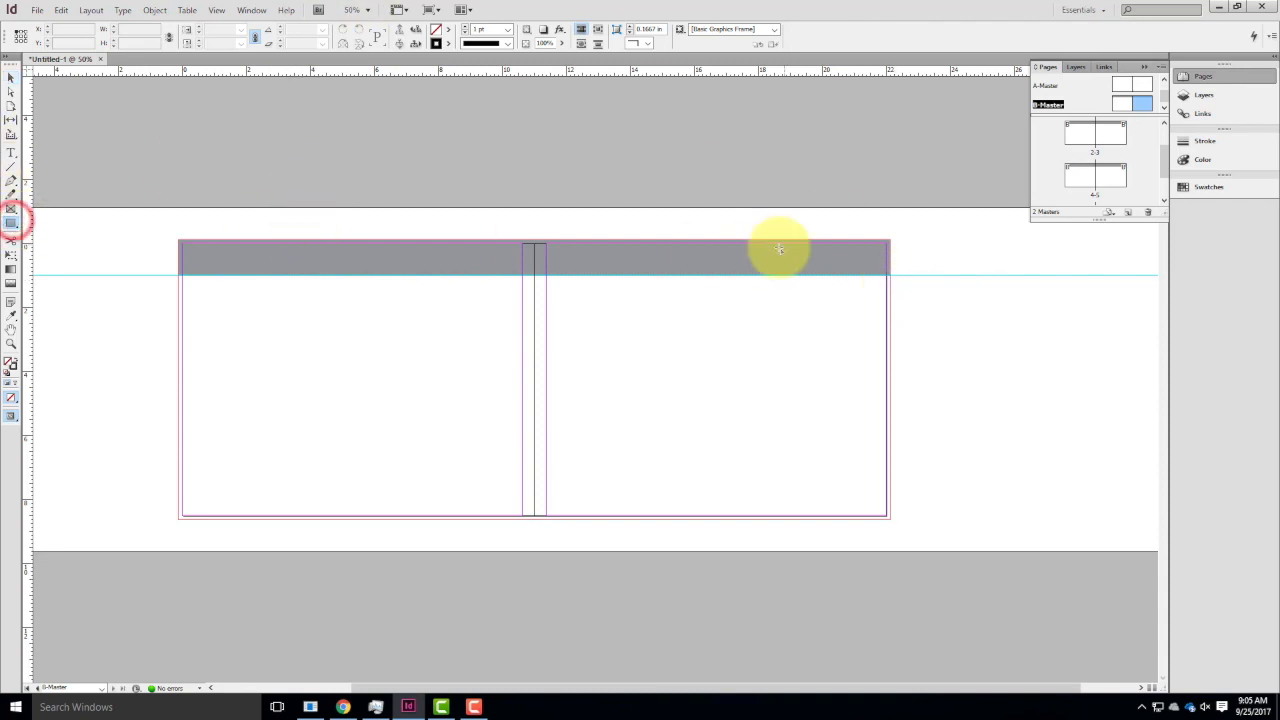
Draw a square of 0.5 by 0.5 in inside the header near the outer edge of B-Master's right page.
key(ctrl+equal)
key(ctrl+equal)
key(ctrl+equal)
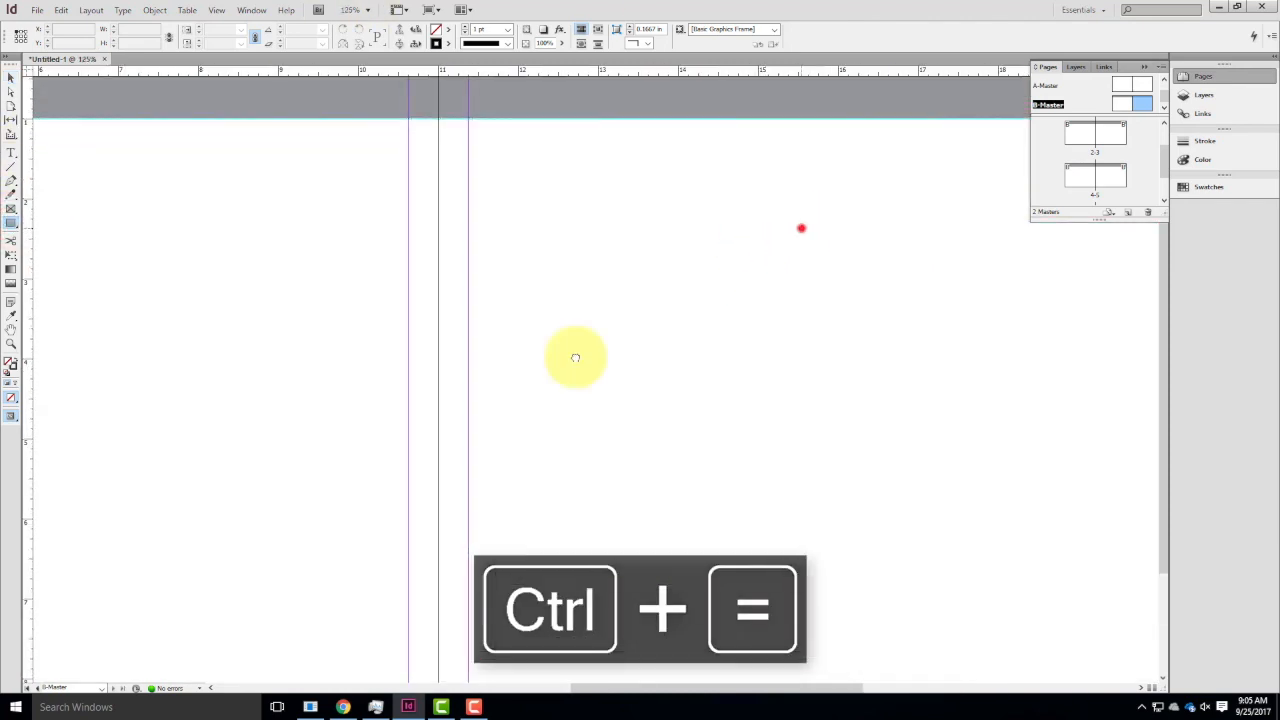
drag(748, 259, 126, 546)
key(ctrl+equal)
key(ctrl+equal)
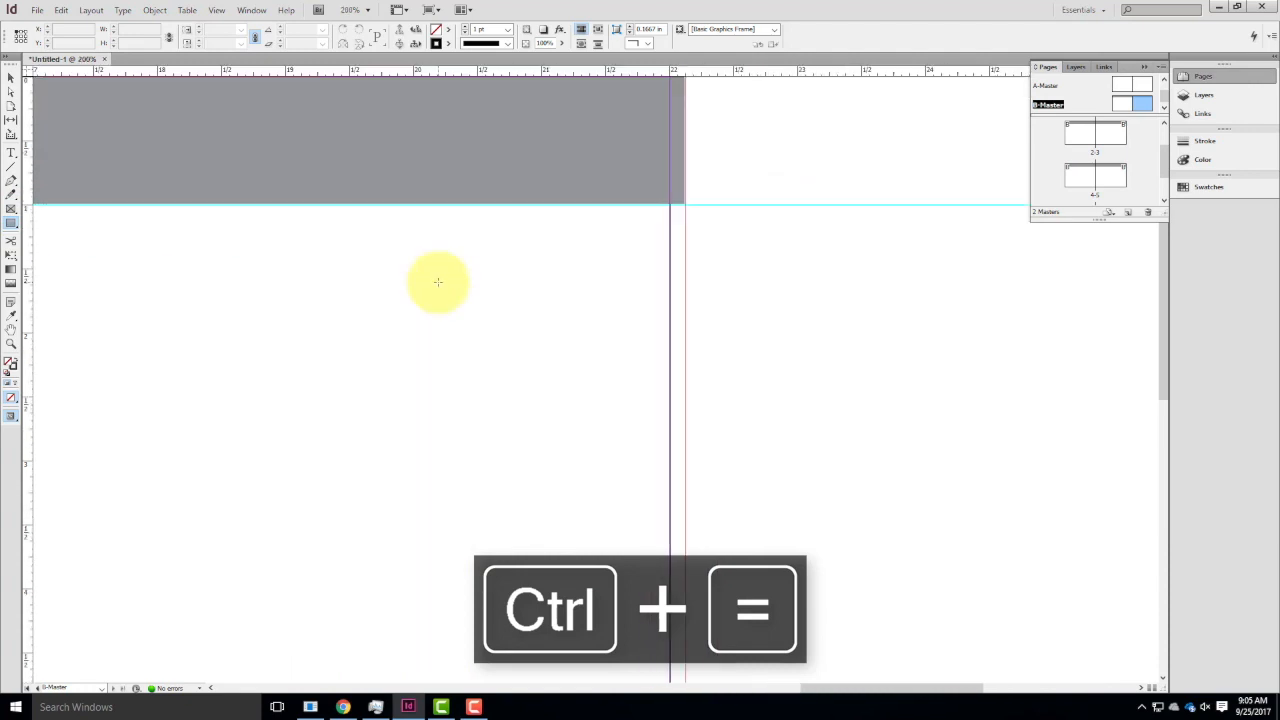
drag(551, 99, 631, 161)
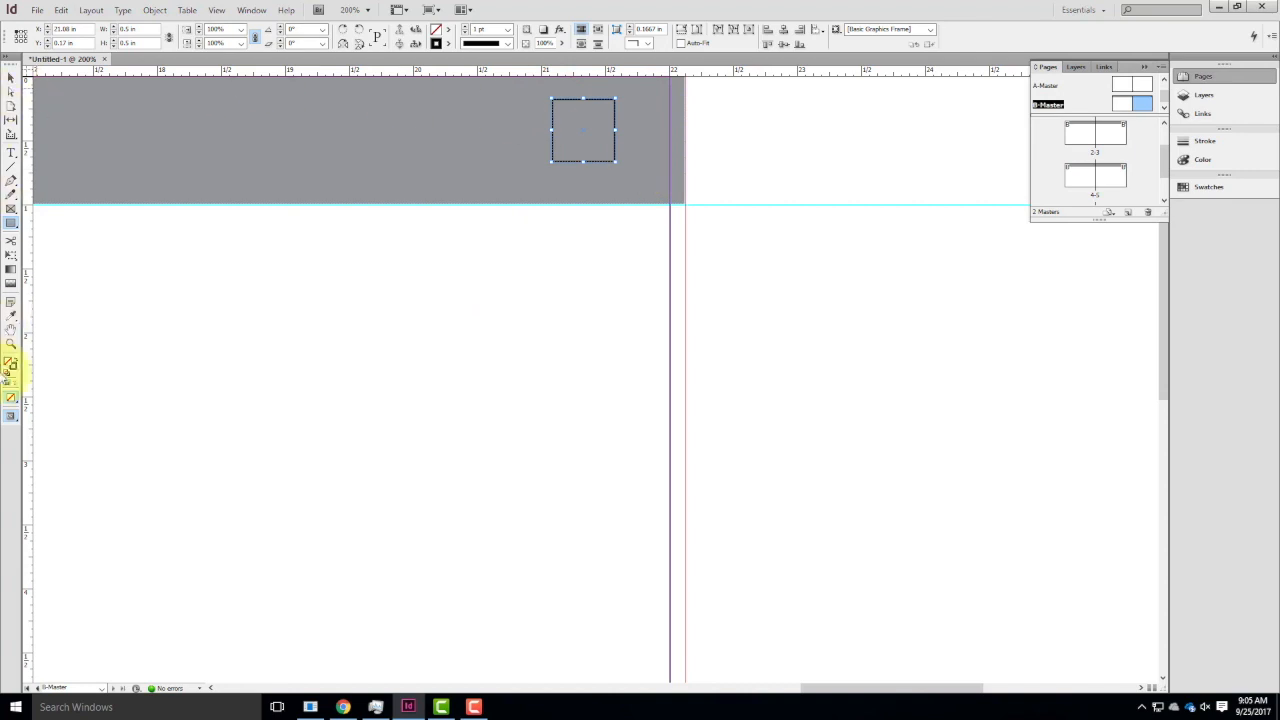
Fill the 0.5 in header square with white and no stroke, deselect it to review it, and delete it.
click(14, 360)
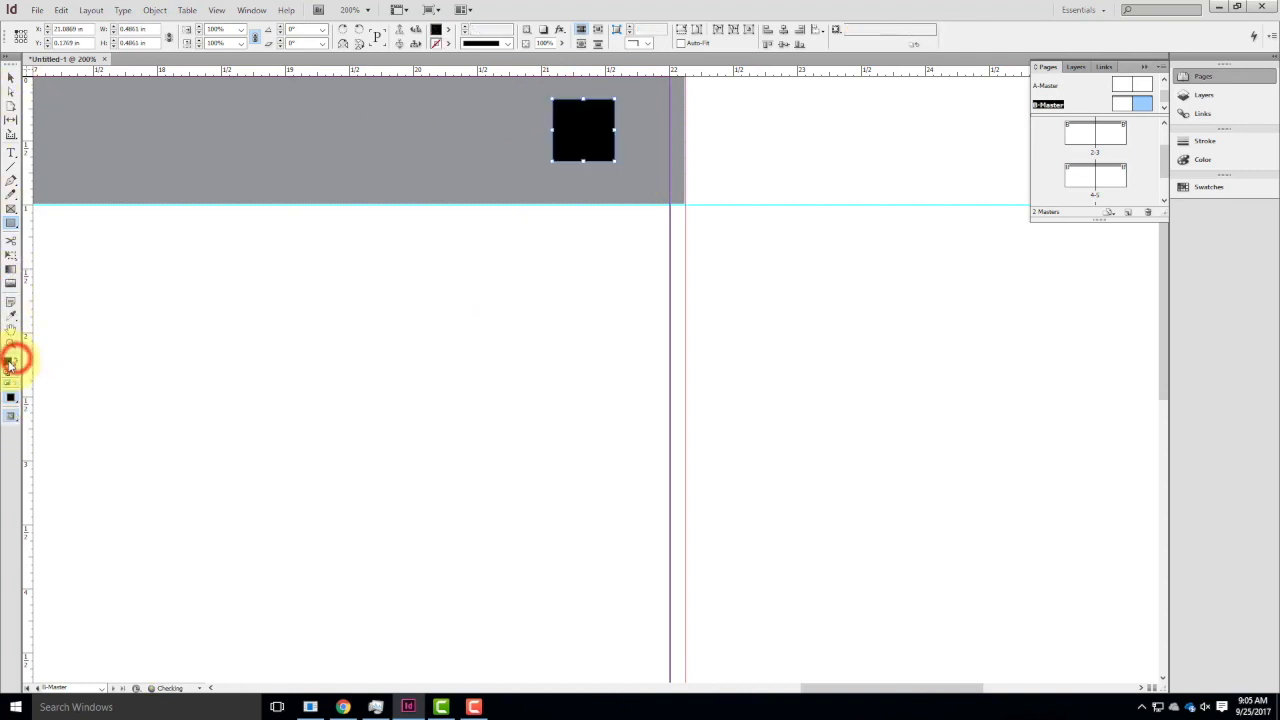
double_click(9, 360)
click(580, 297)
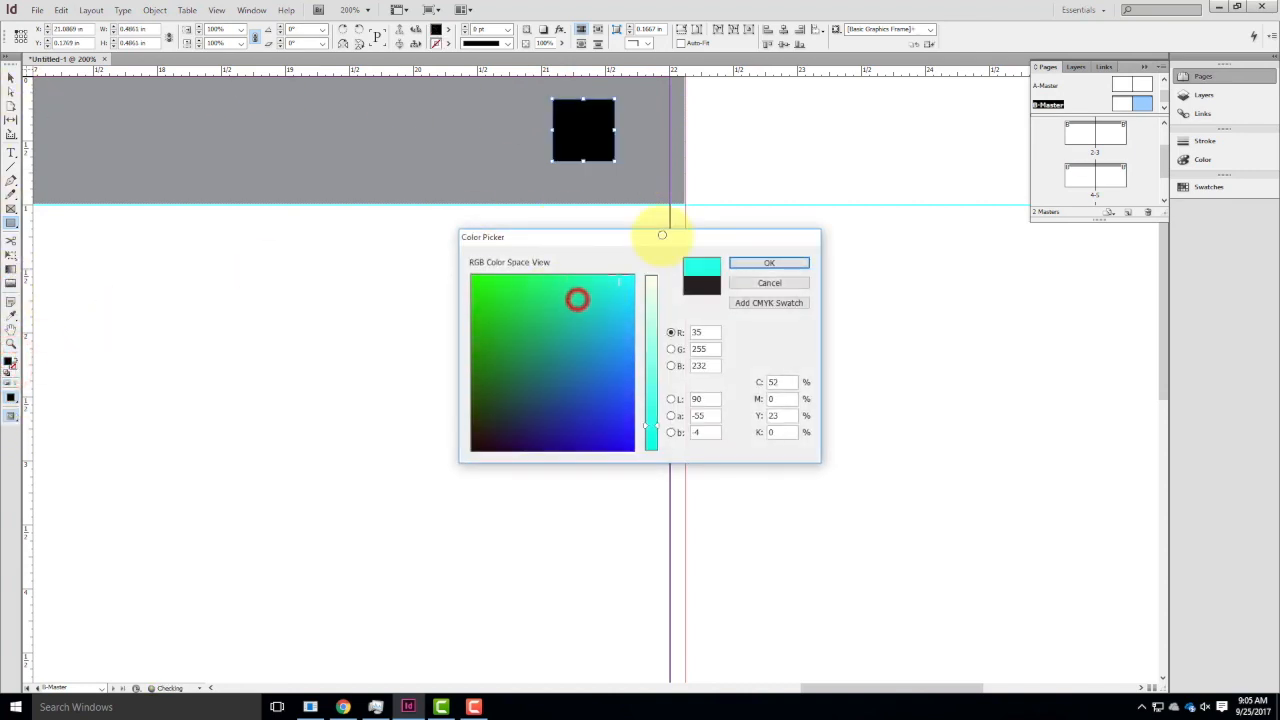
click(649, 277)
click(769, 262)
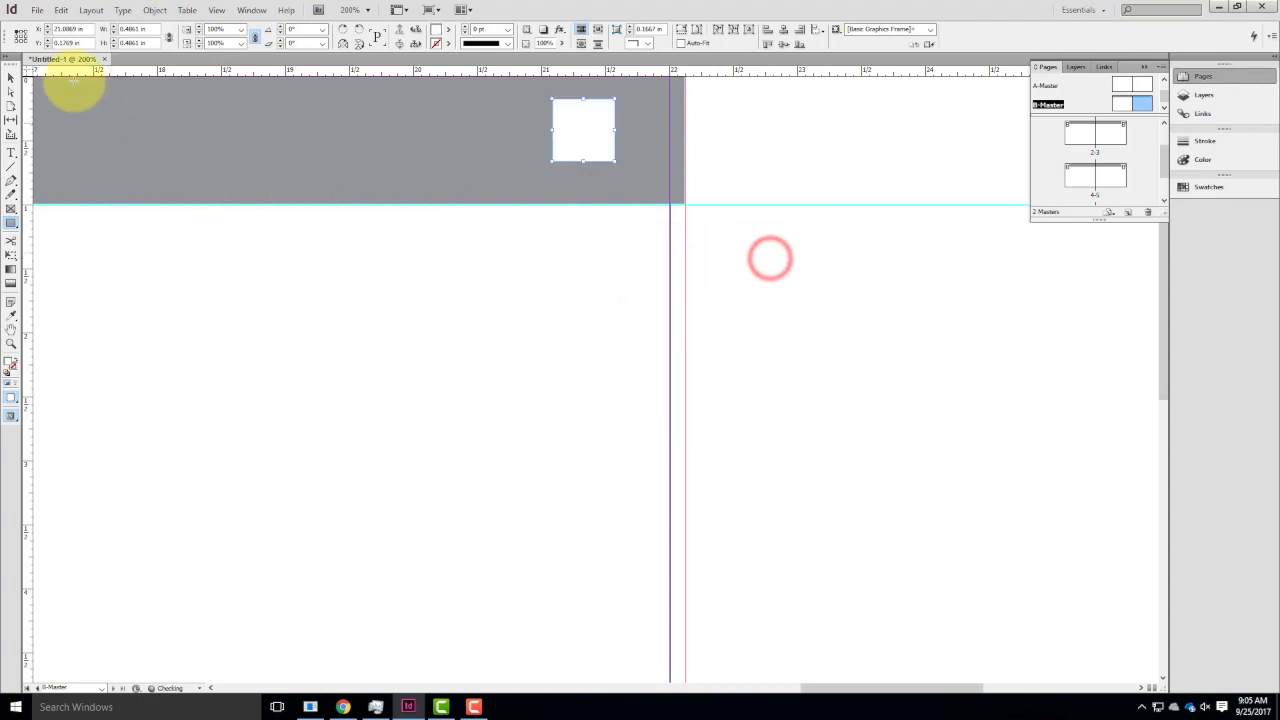
click(369, 362)
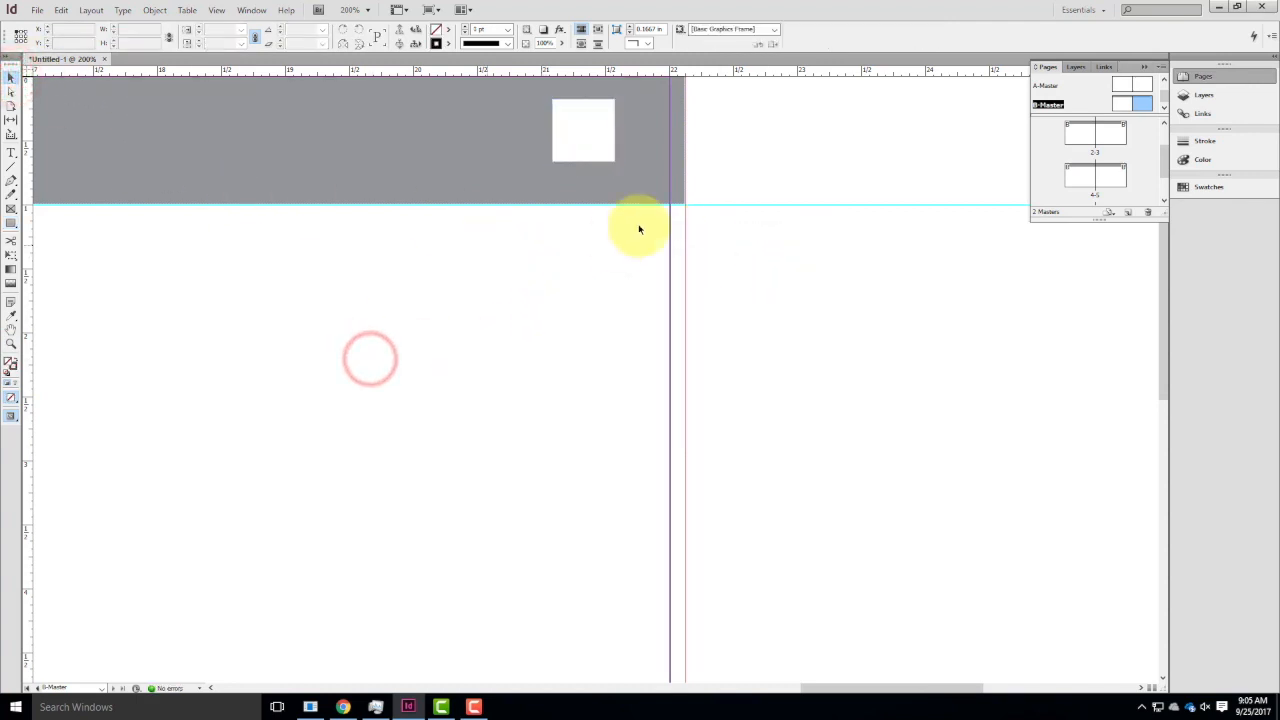
click(588, 129)
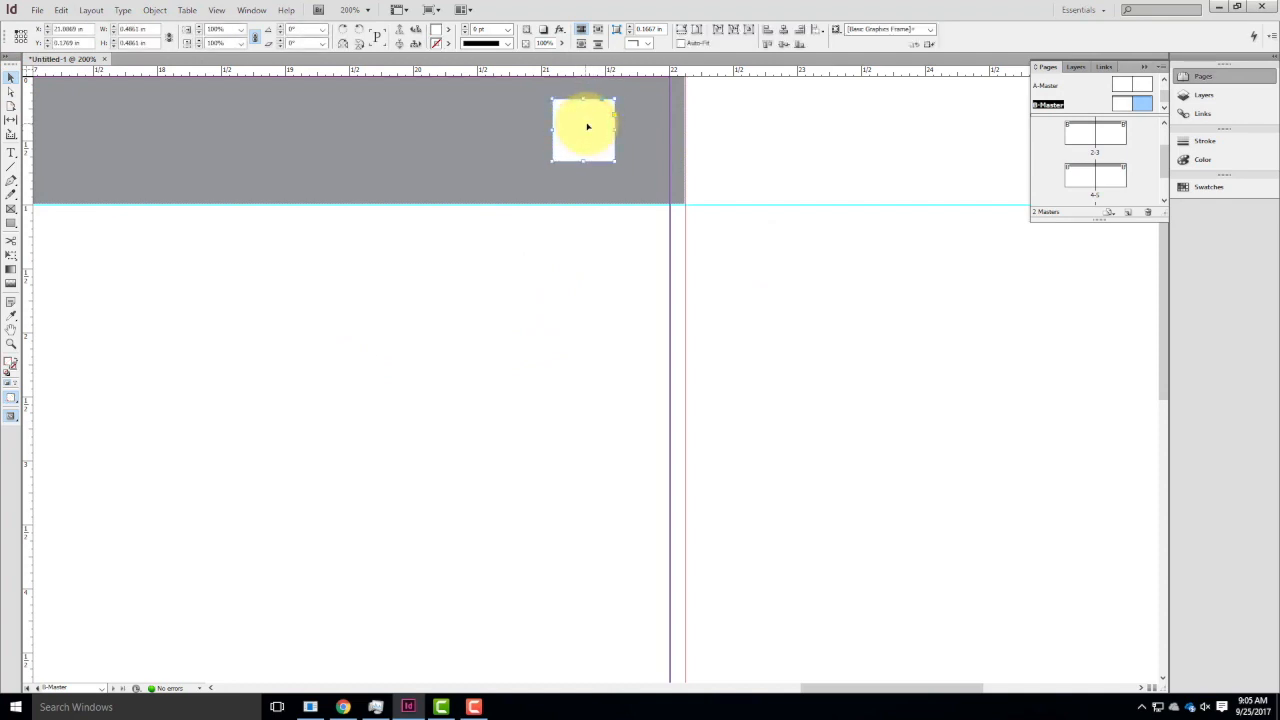
key(Delete)
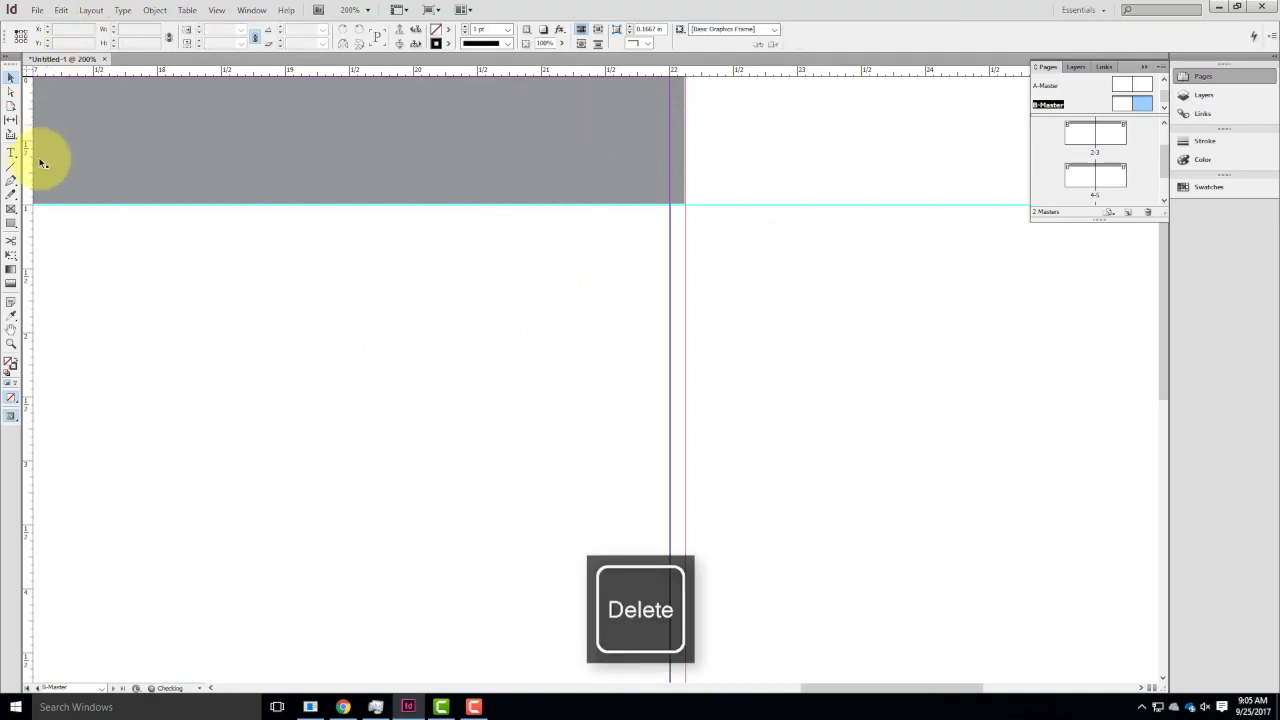
Create a rectangle exactly 0.25 in wide and 0.25 in high in the header near the right page's outer edge.
click(11, 223)
click(529, 108)
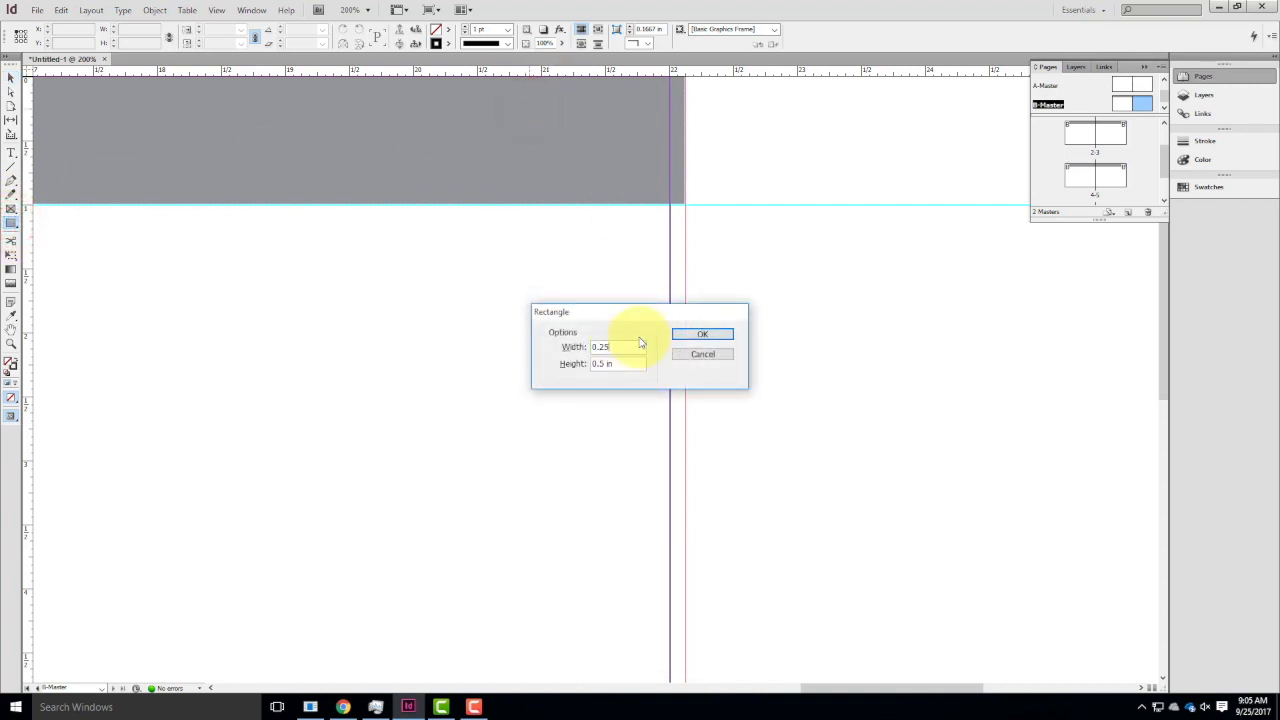
key(Tab)
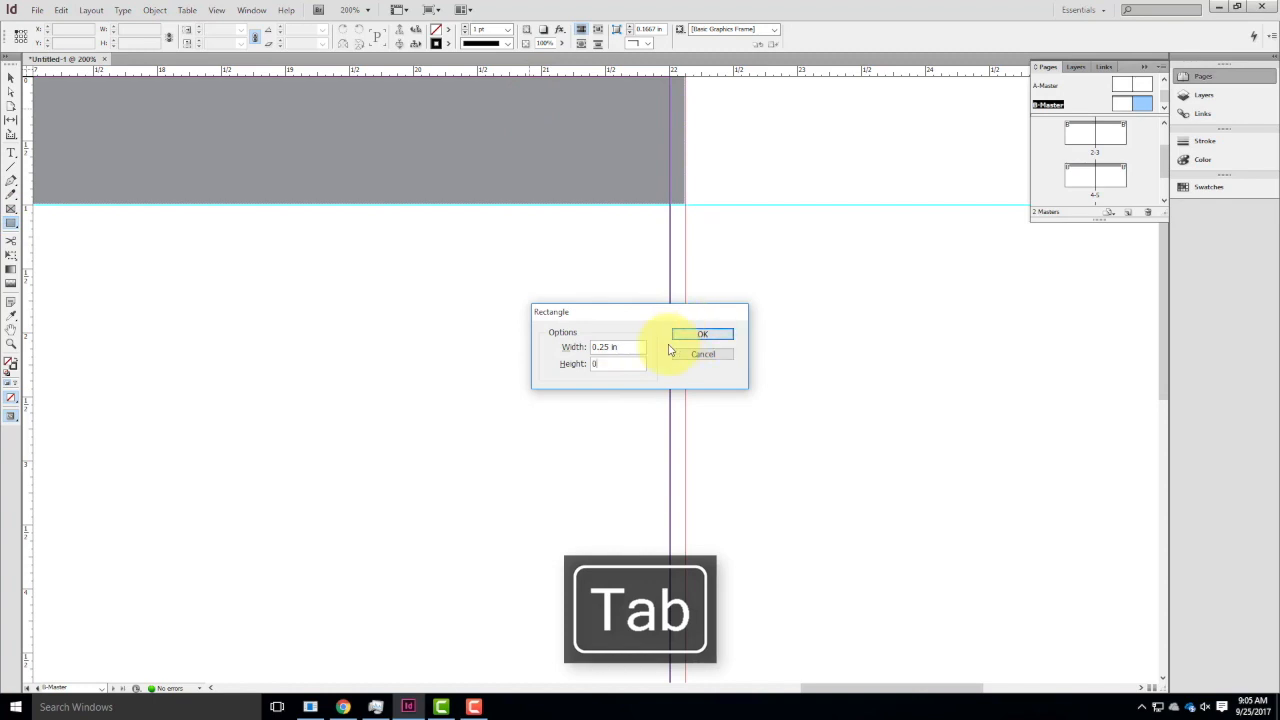
click(704, 337)
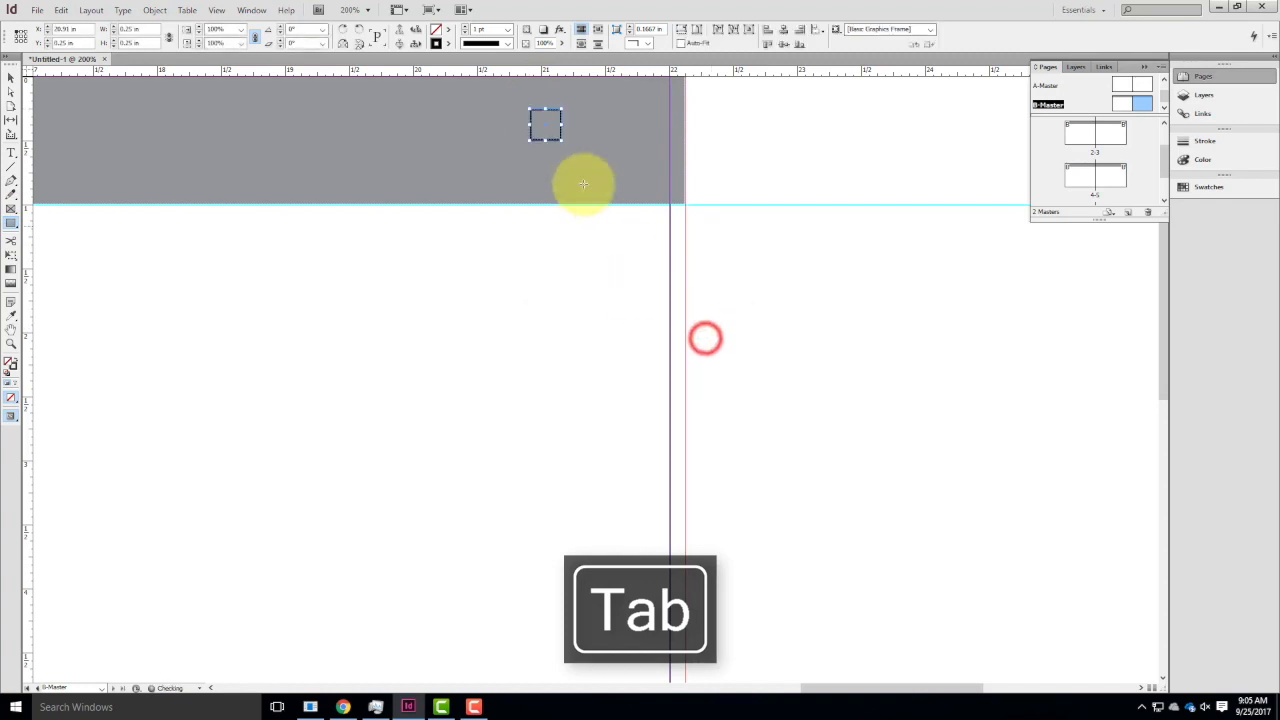
Give the 0.25 in header square a white fill (RGB 255, 255, 255) and no stroke.
click(13, 360)
double_click(8, 365)
click(529, 300)
click(648, 288)
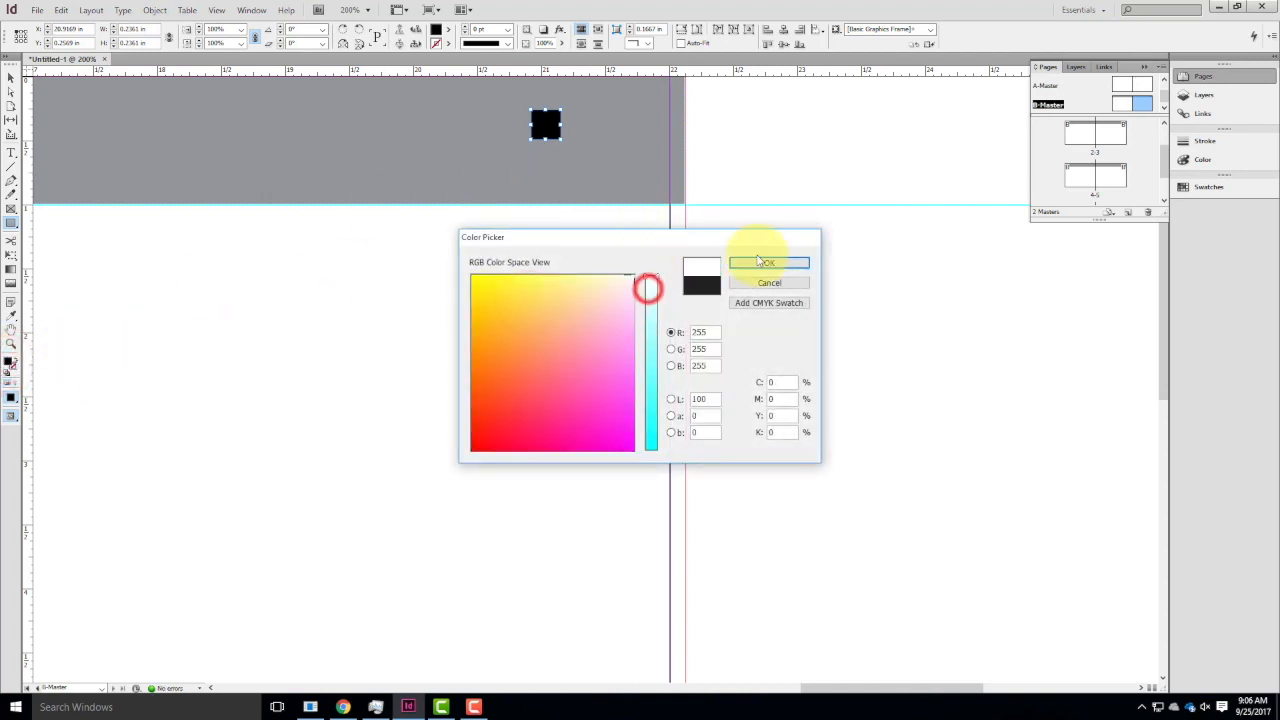
click(760, 262)
click(11, 77)
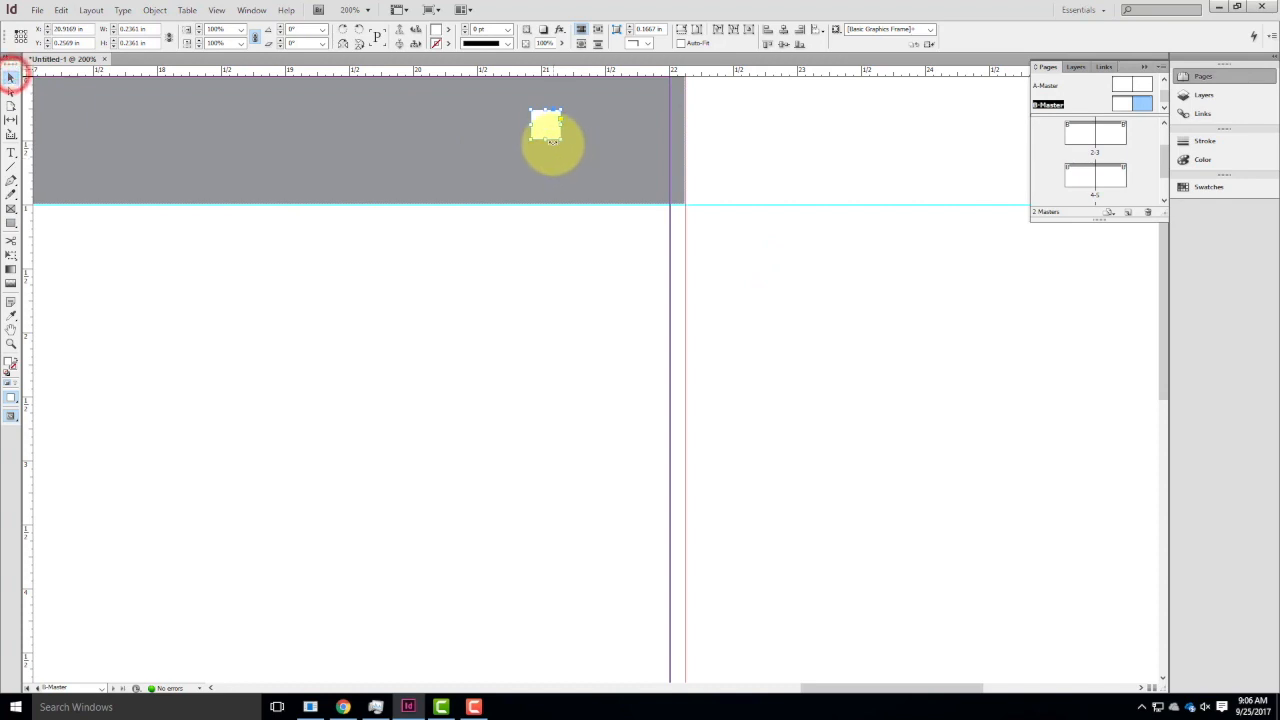
Duplicate the white square three times and arrange the copies with it as a two-by-two grid in the header.
key(ctrl+c)
key(ctrl+v)
drag(595, 380, 585, 129)
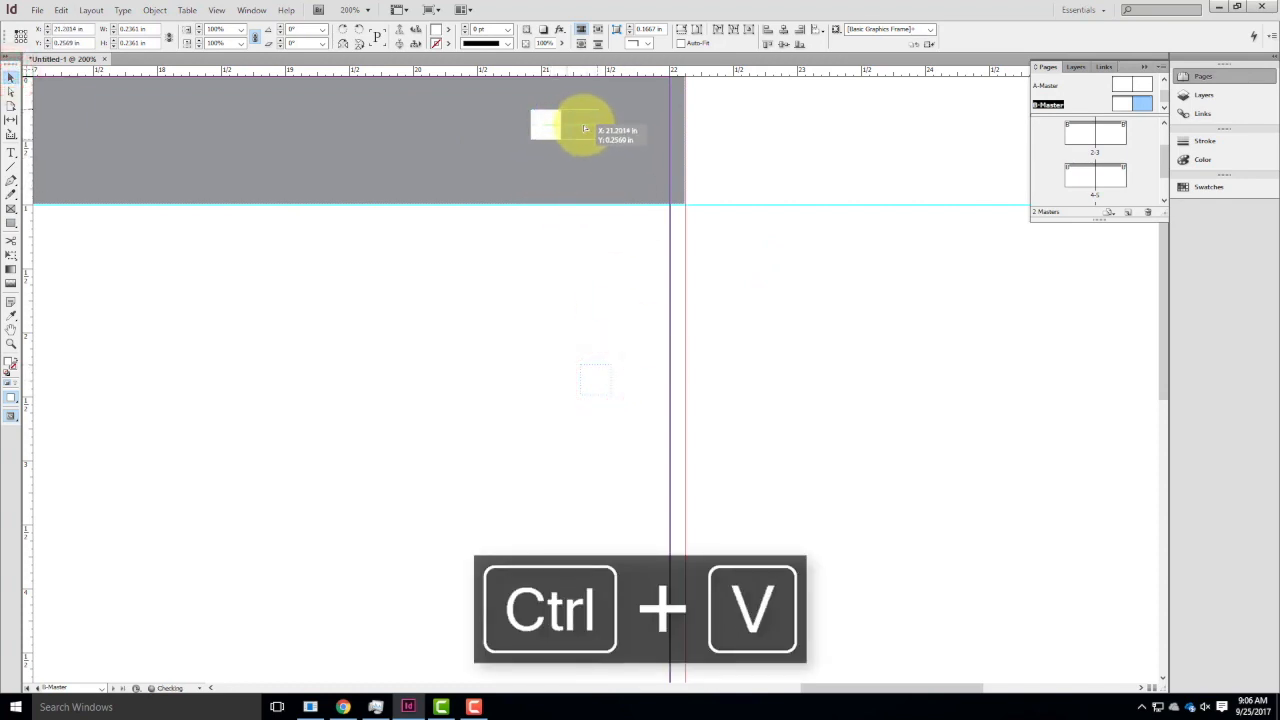
key(ctrl+c)
key(ctrl+v)
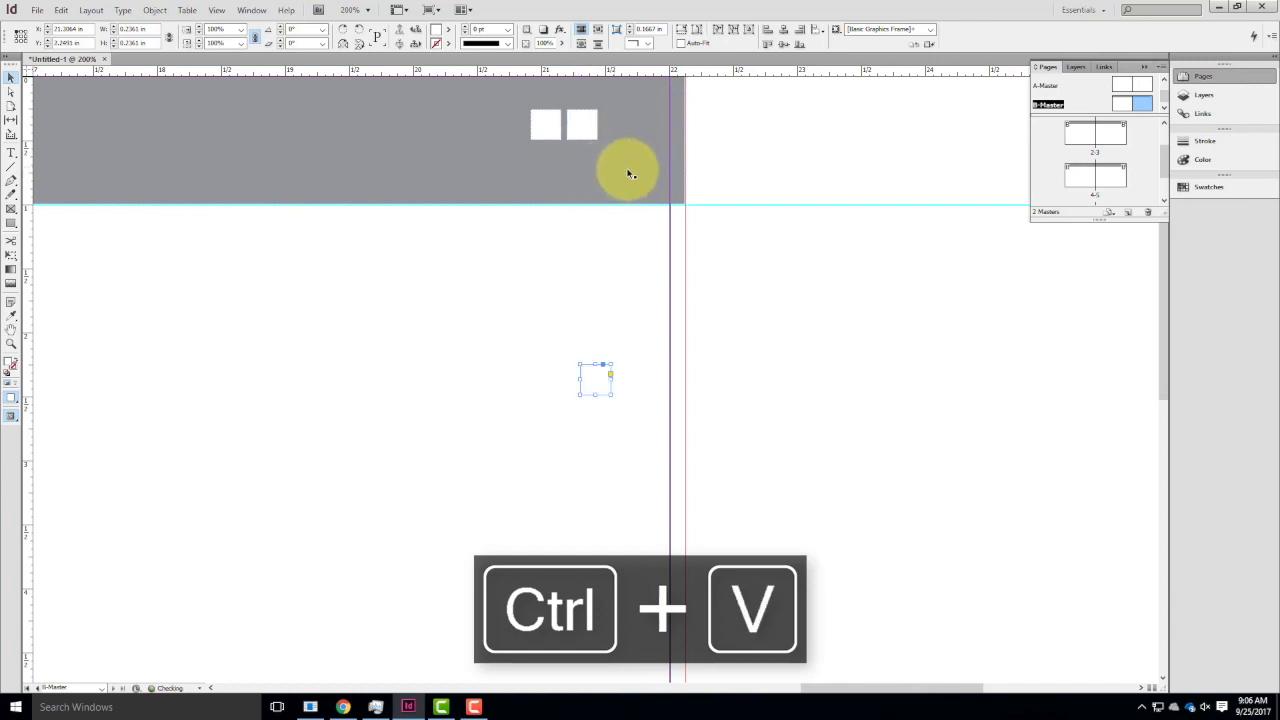
drag(596, 382, 552, 170)
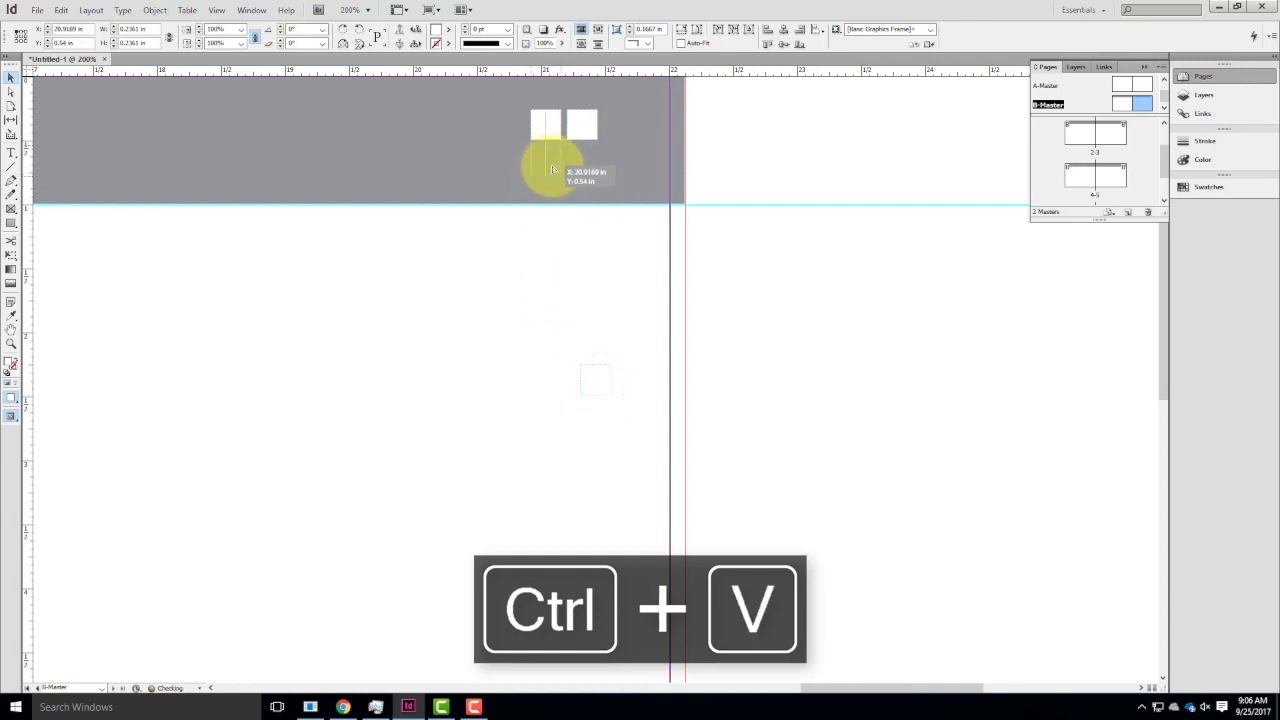
key(ctrl+v)
drag(594, 383, 583, 172)
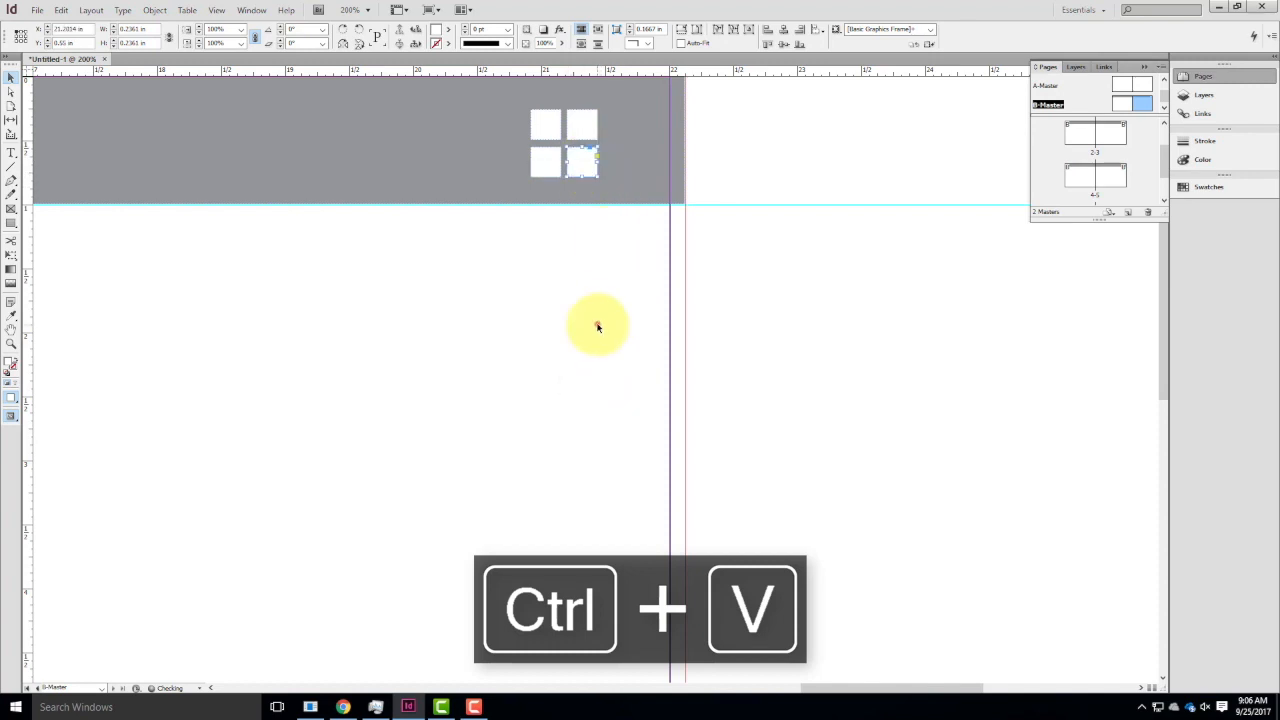
click(597, 323)
Distribute the two lower squares horizontally with 0.0625 in spacing, using the lower-left square as the key object.
click(578, 161)
shift+click(539, 161)
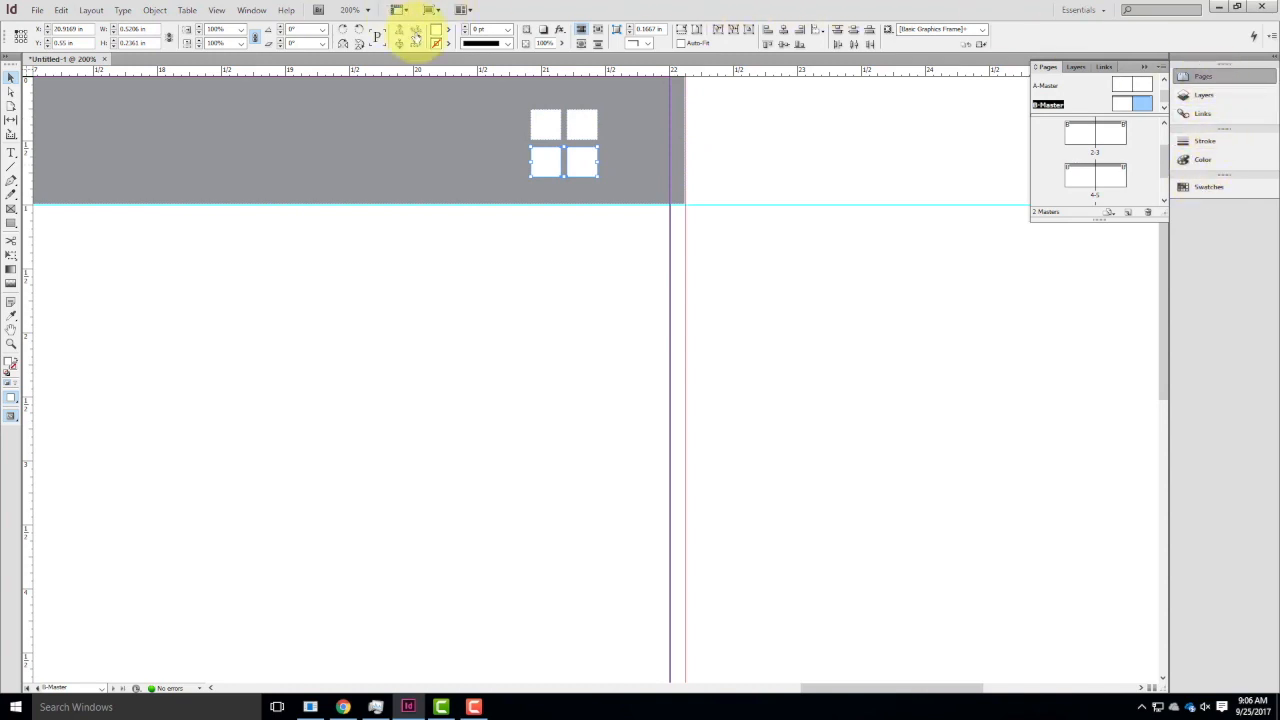
click(252, 12)
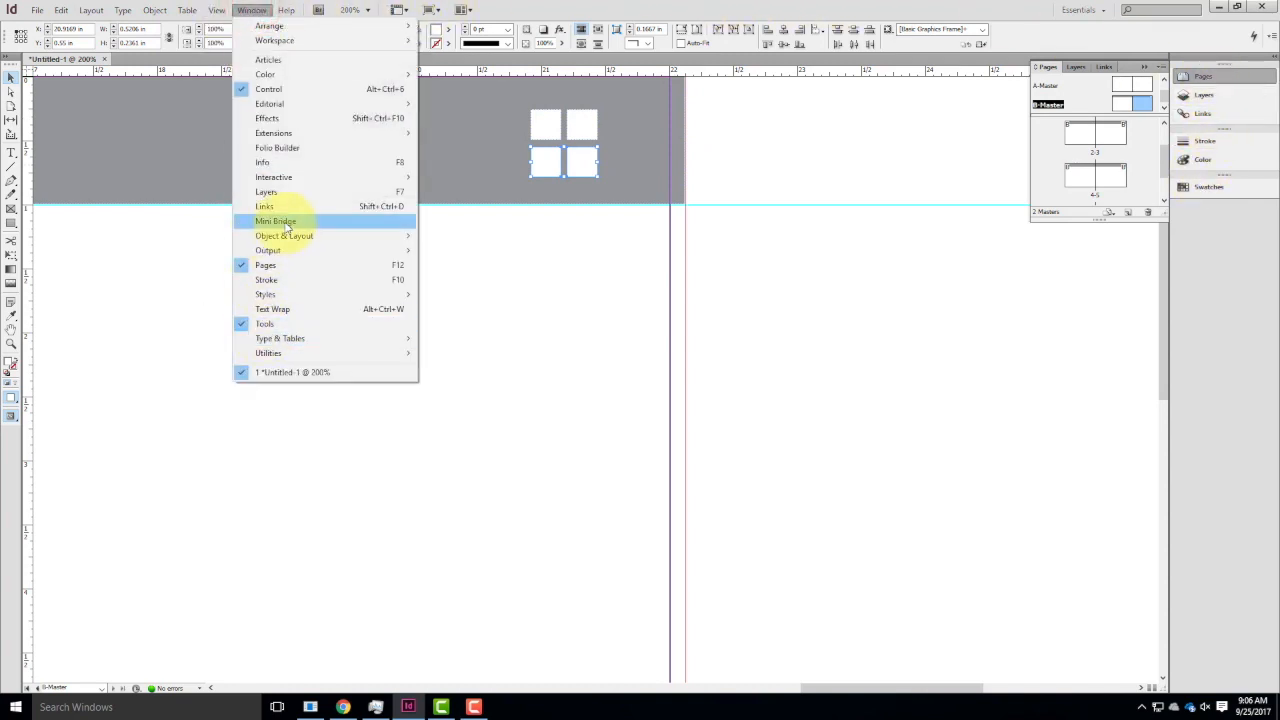
mouse_move(289, 237)
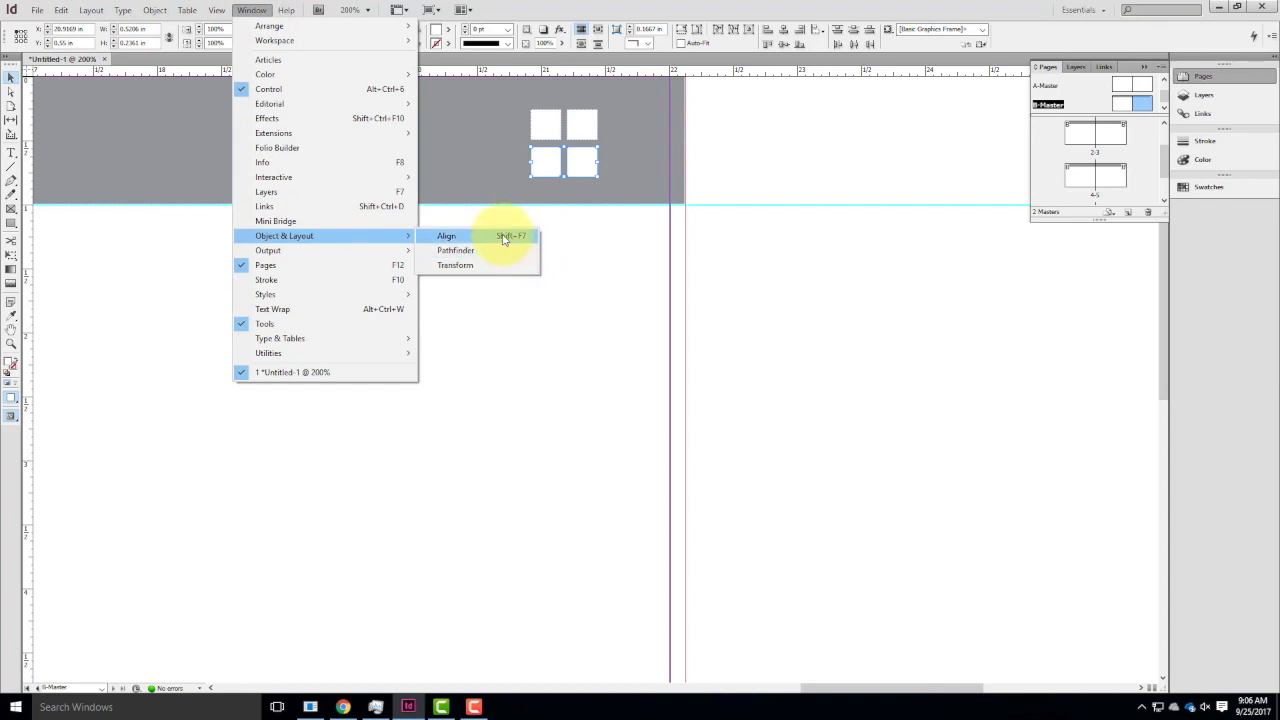
click(504, 238)
click(580, 424)
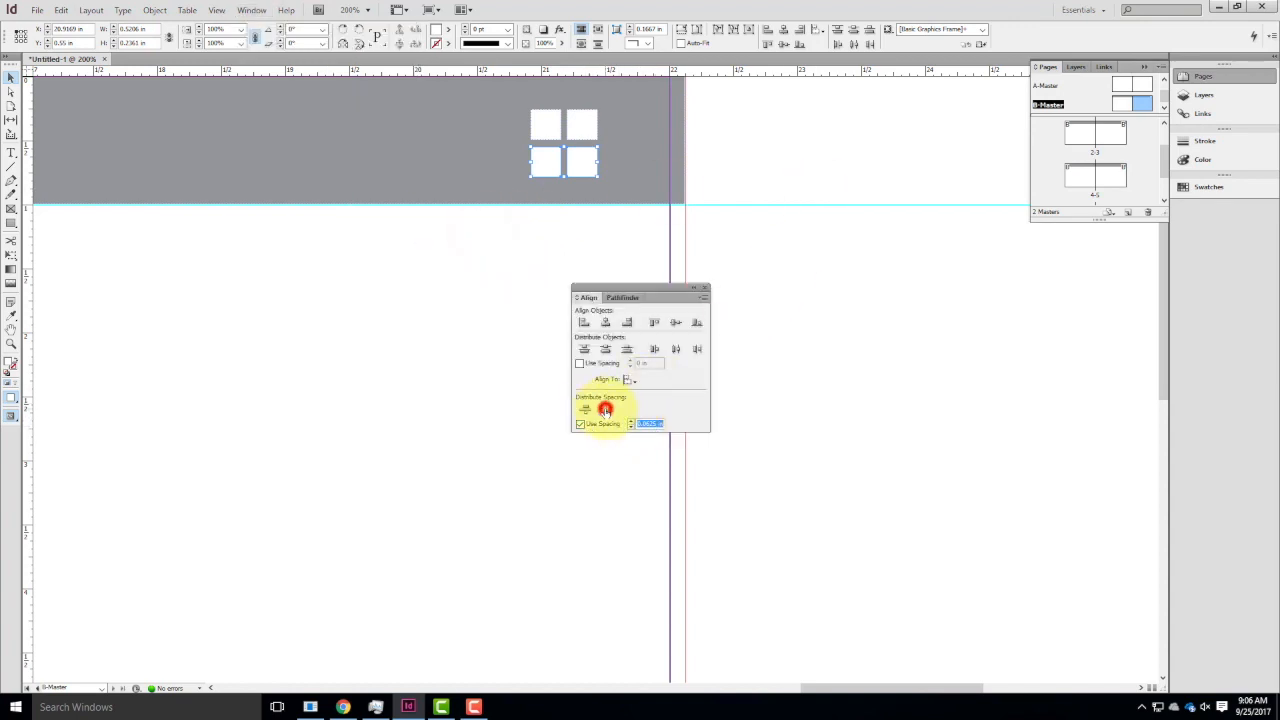
click(550, 160)
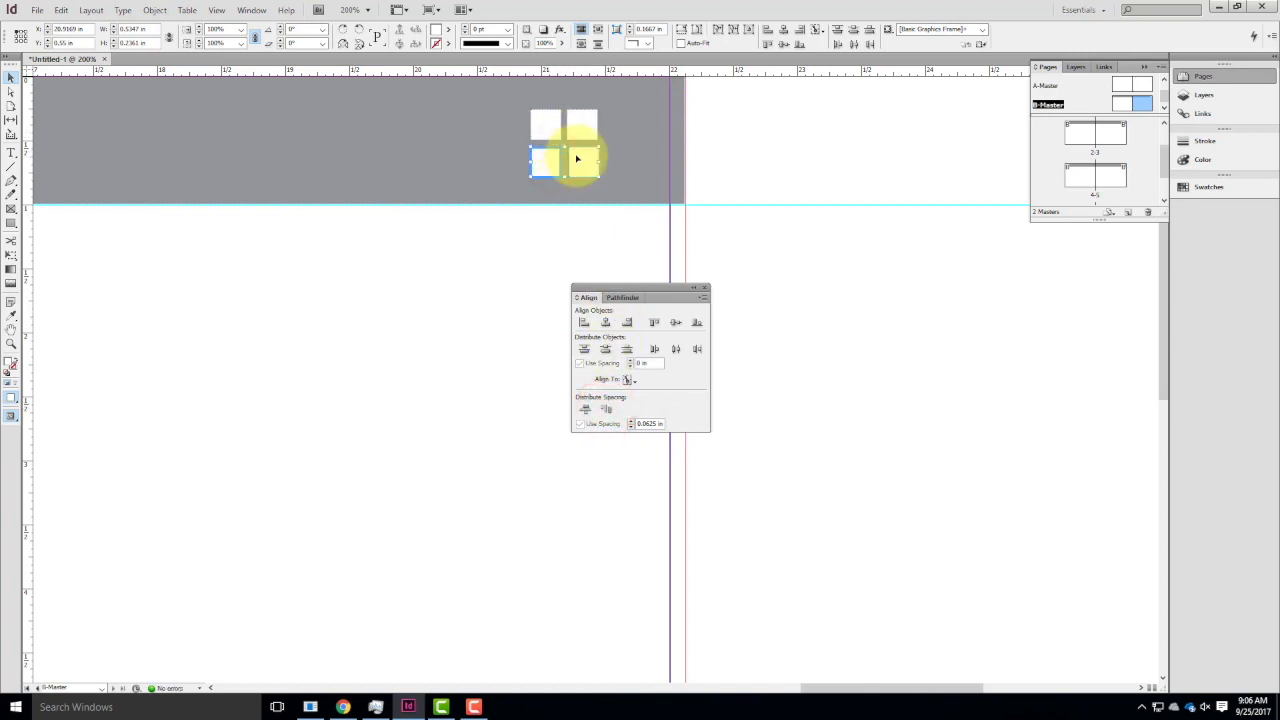
Space the two left squares 0.0625 in apart vertically with the lower one as key object, and align their left edges.
click(542, 160)
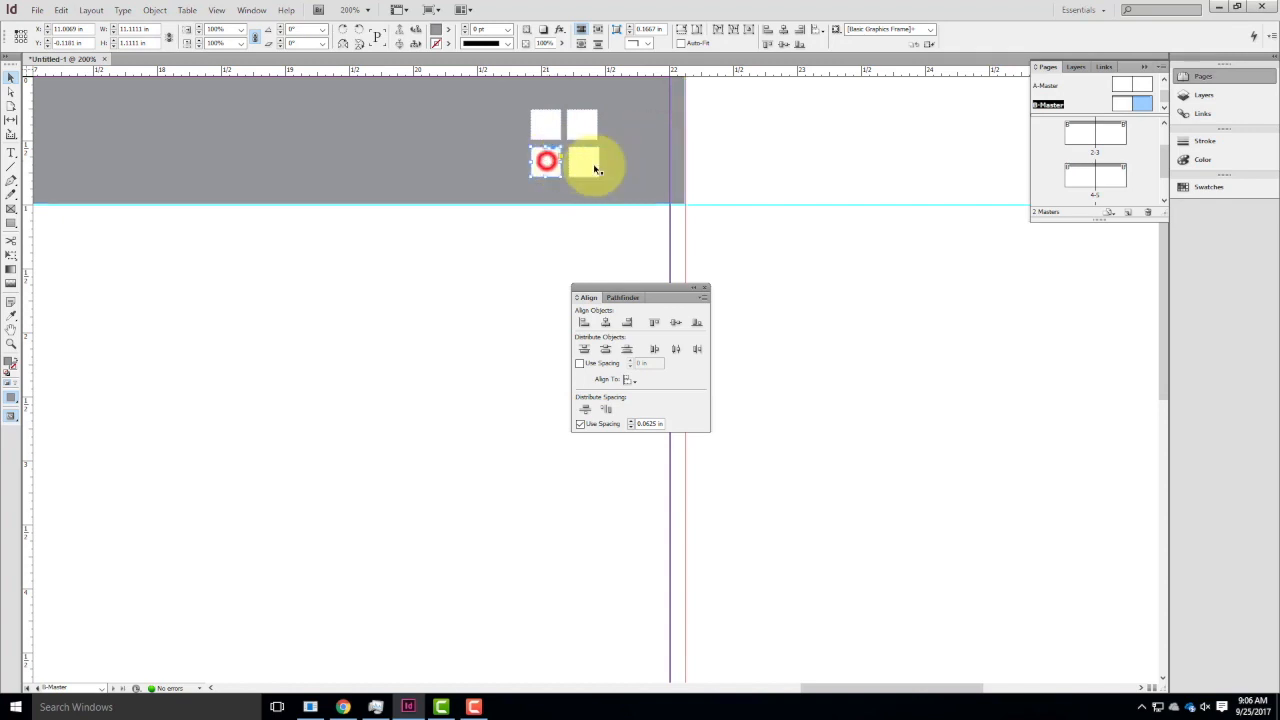
click(546, 127)
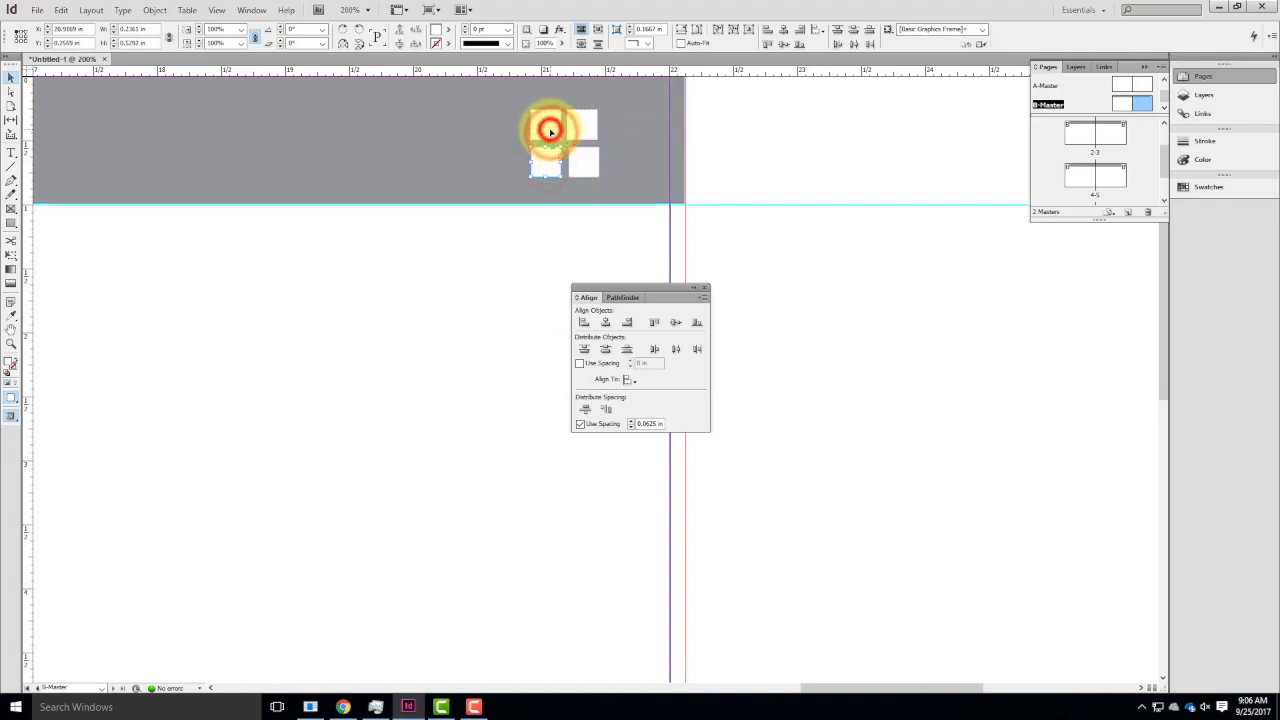
click(551, 163)
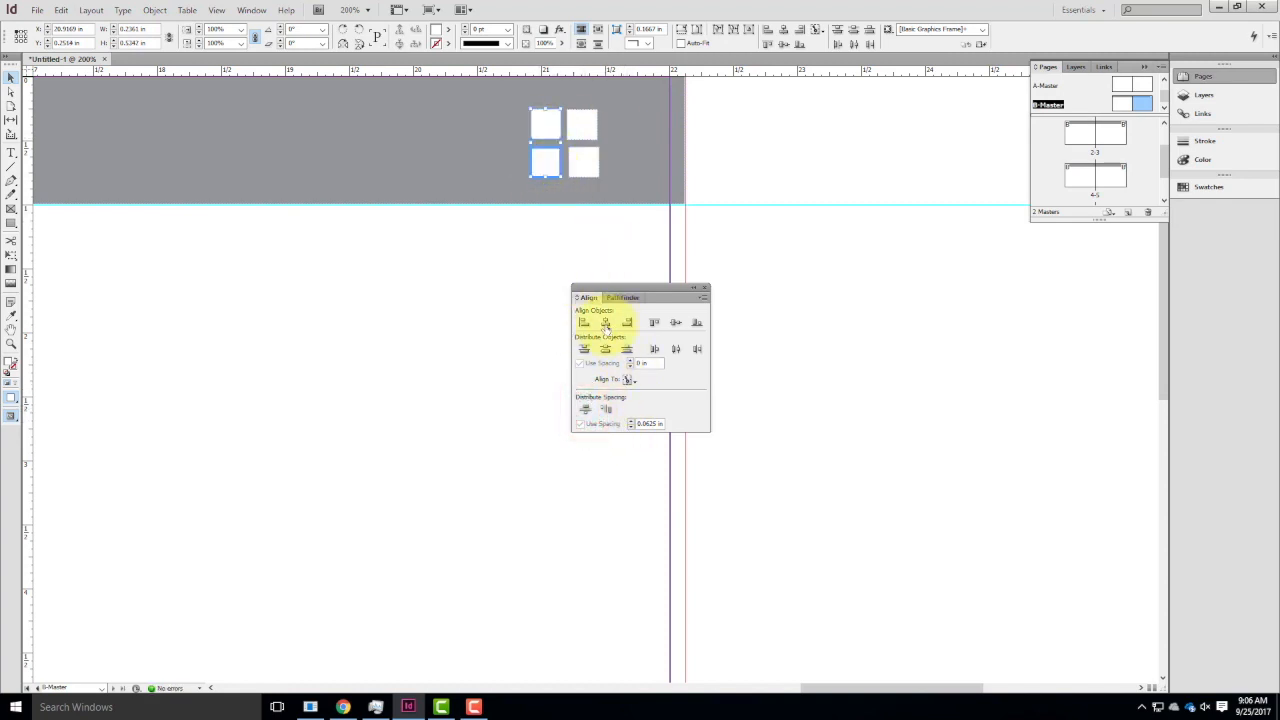
click(583, 322)
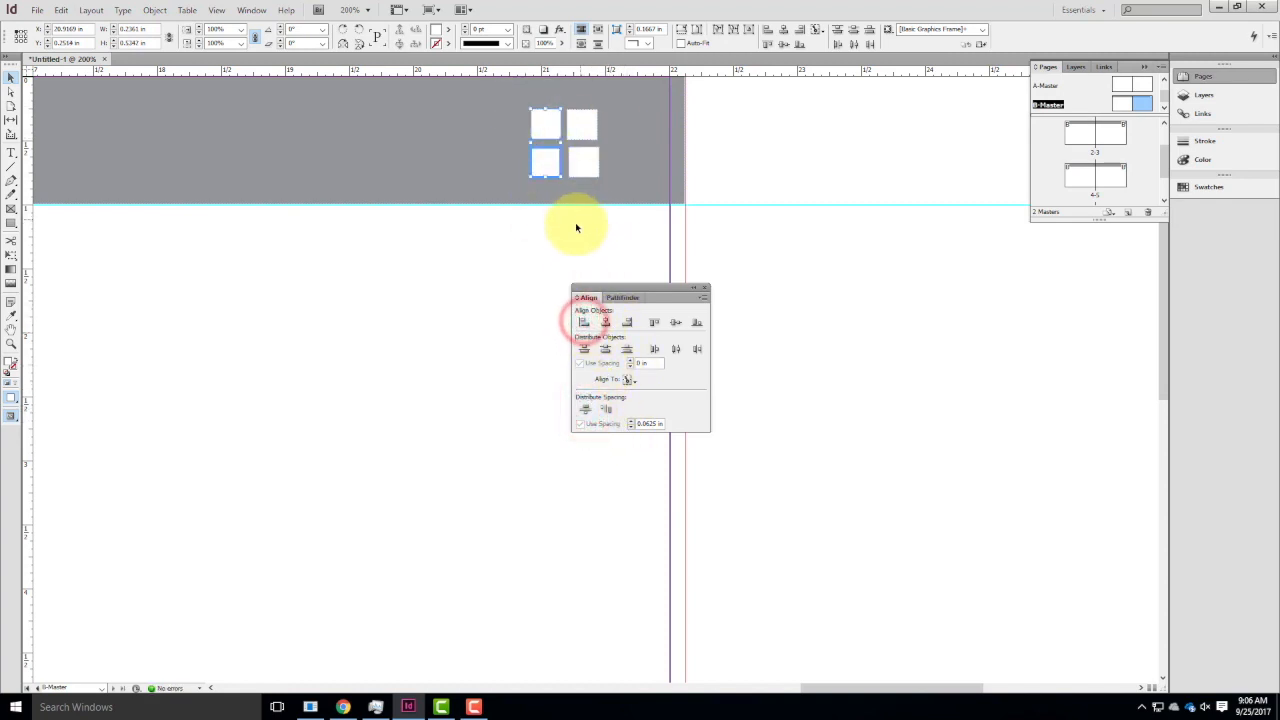
click(566, 230)
Align the top edges of the two upper squares and space them 0.0625 in apart, keeping the upper-left square as key object.
click(549, 121)
shift+click(583, 123)
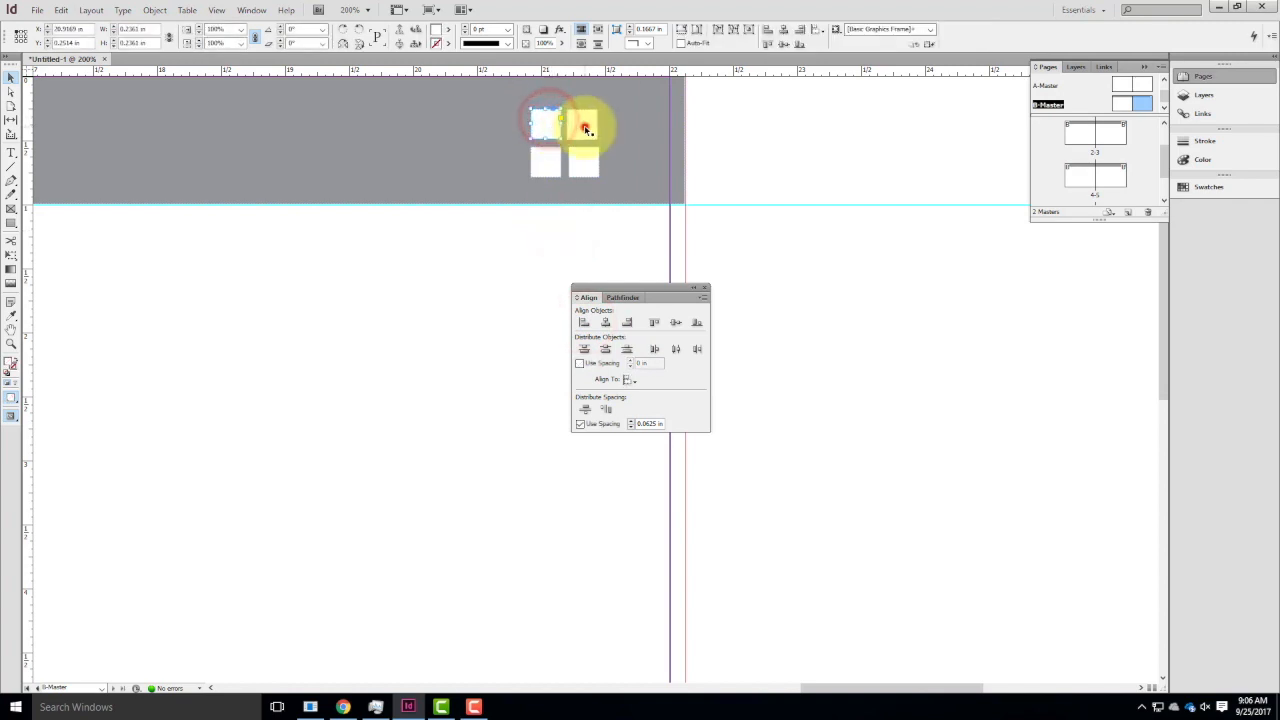
shift+click(549, 122)
shift+click(549, 127)
click(549, 127)
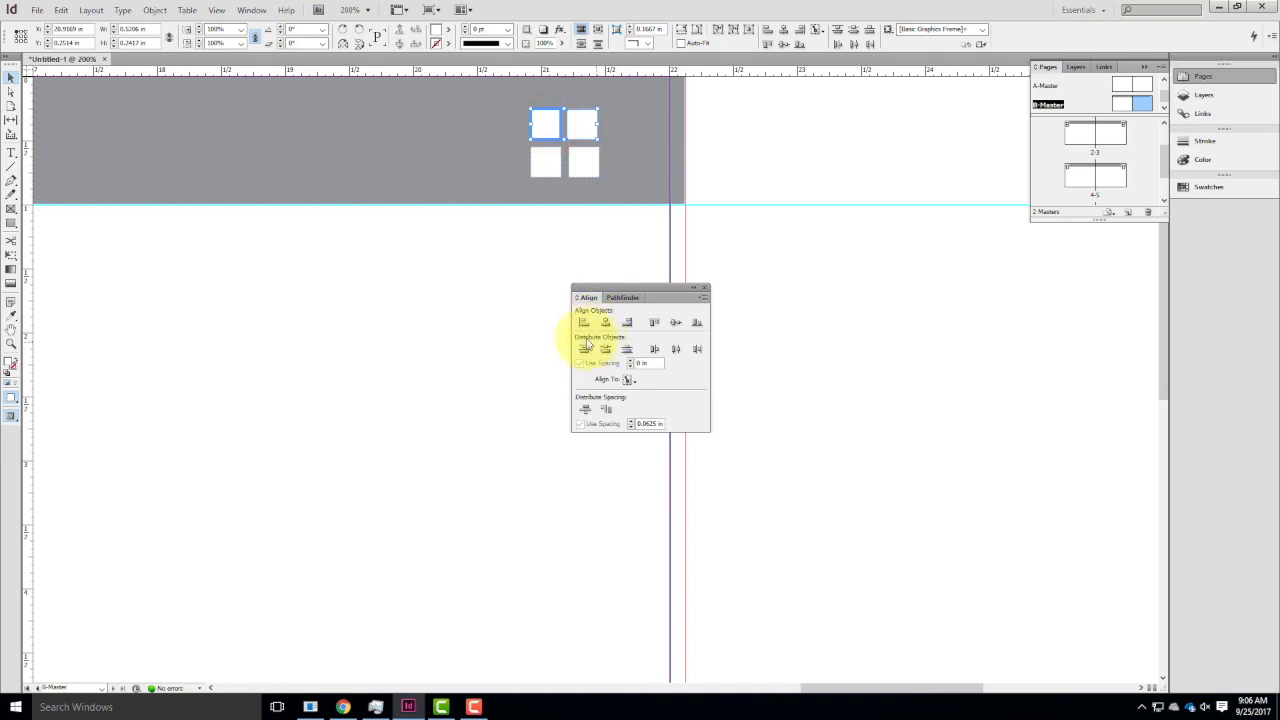
click(656, 323)
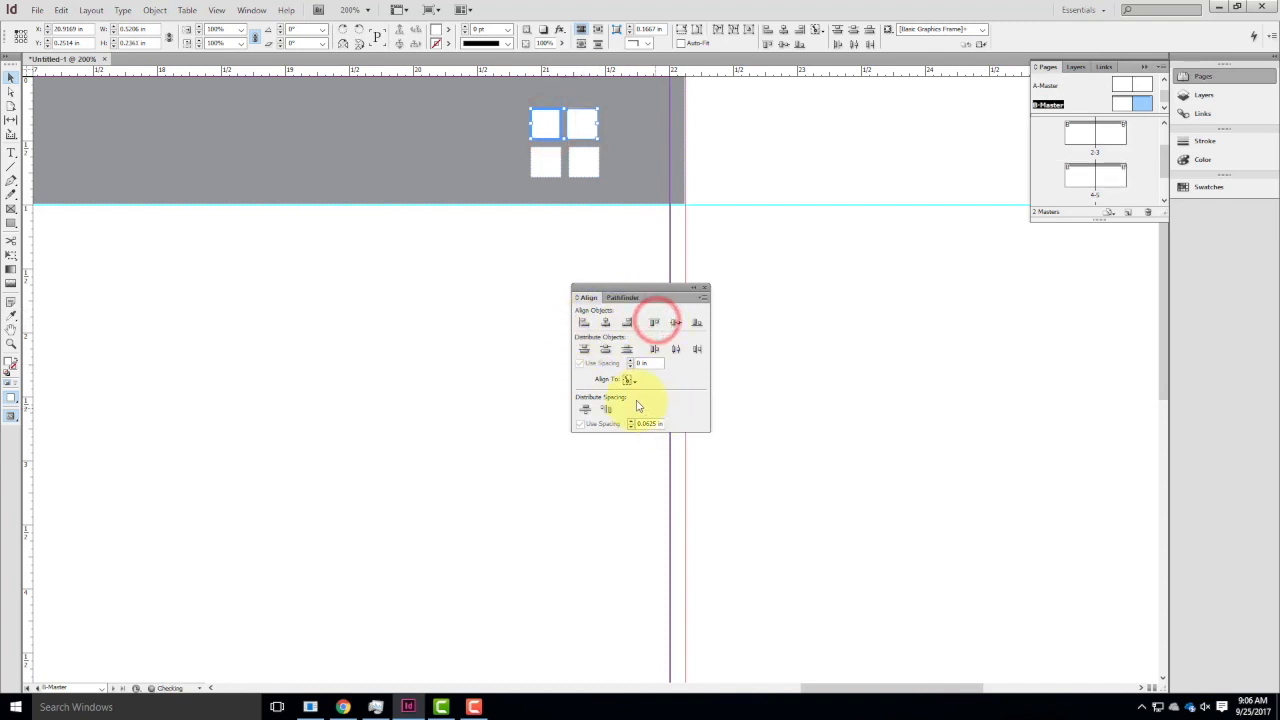
click(503, 414)
Group the four white header squares, deselect the group, and collapse the alignment options.
click(540, 126)
shift+click(576, 127)
shift+click(541, 162)
shift+click(581, 162)
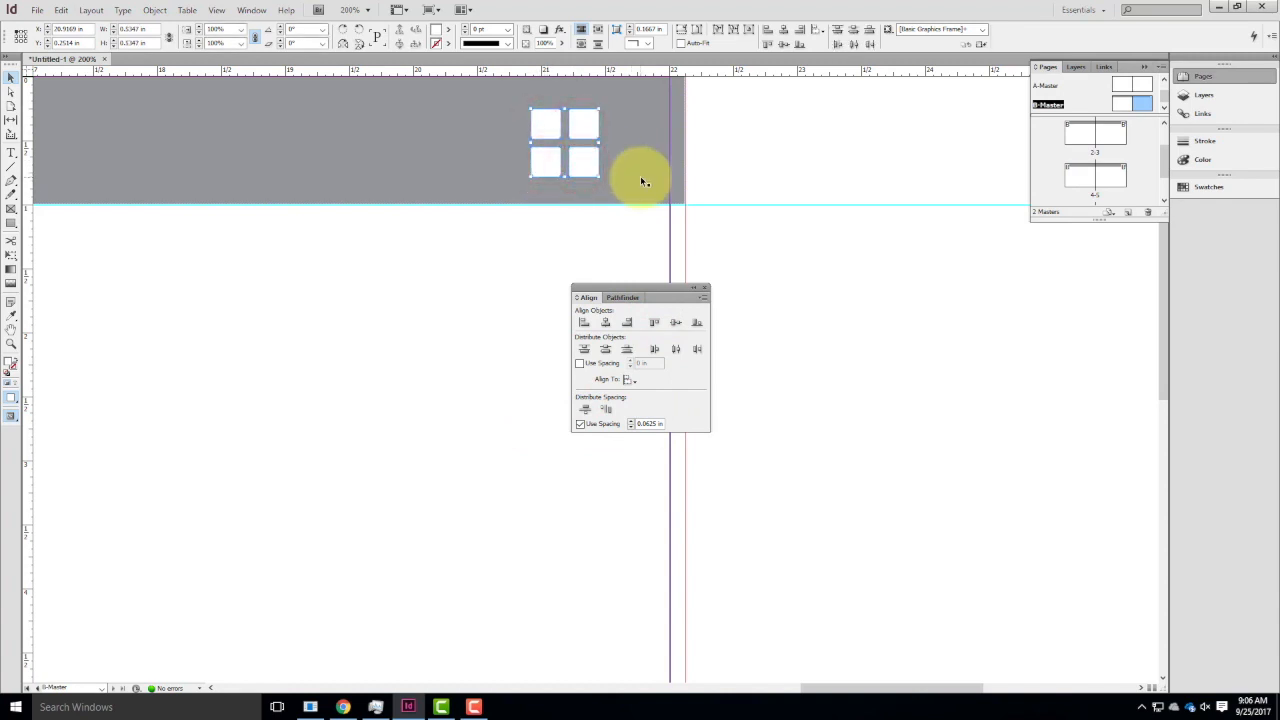
key(ctrl+g)
click(506, 251)
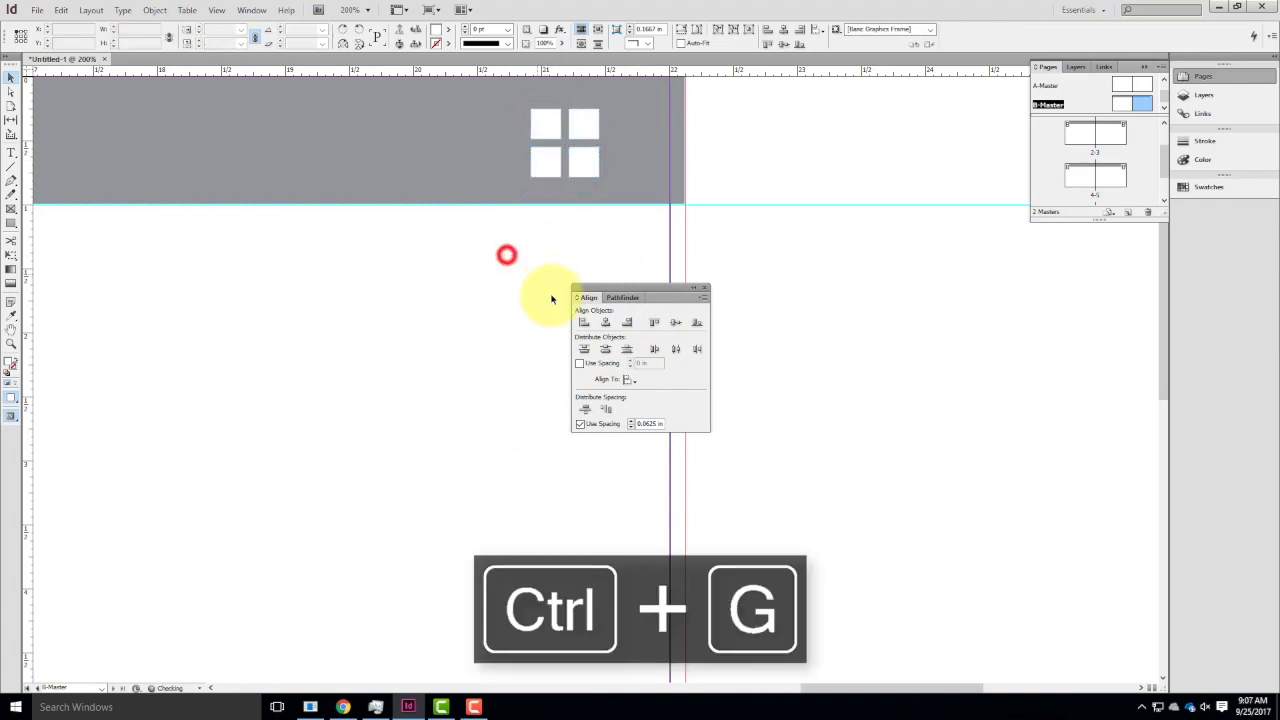
click(693, 287)
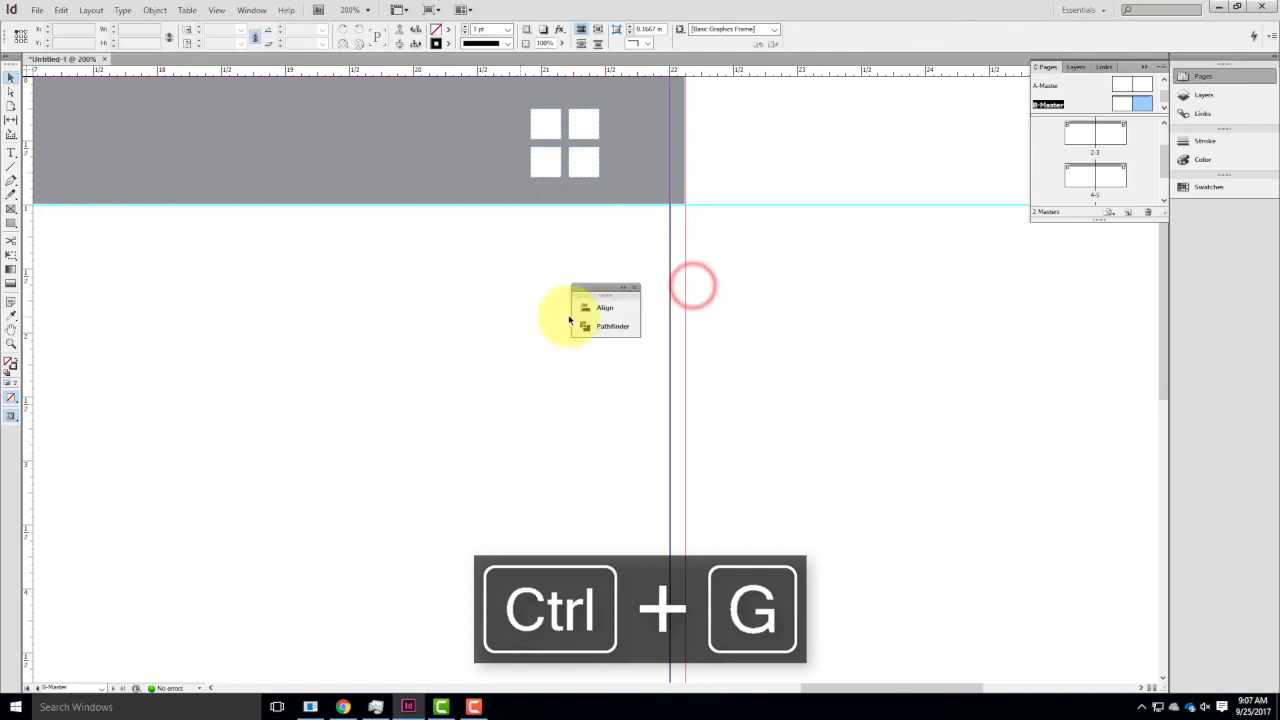
Move the collapsed Align and Pathfinder panel group clear of the spread, and open page 3 to check the four-square motif there.
drag(593, 287, 1110, 323)
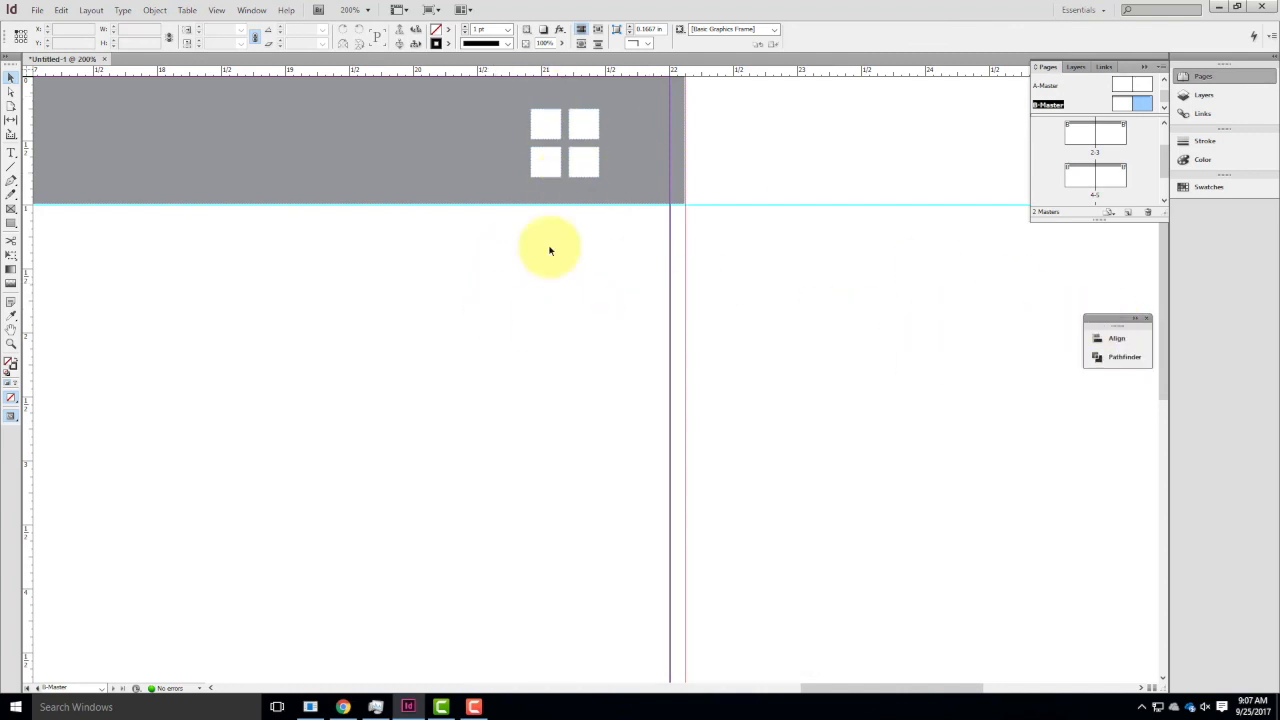
key(ctrl+0)
key(ctrl+minus)
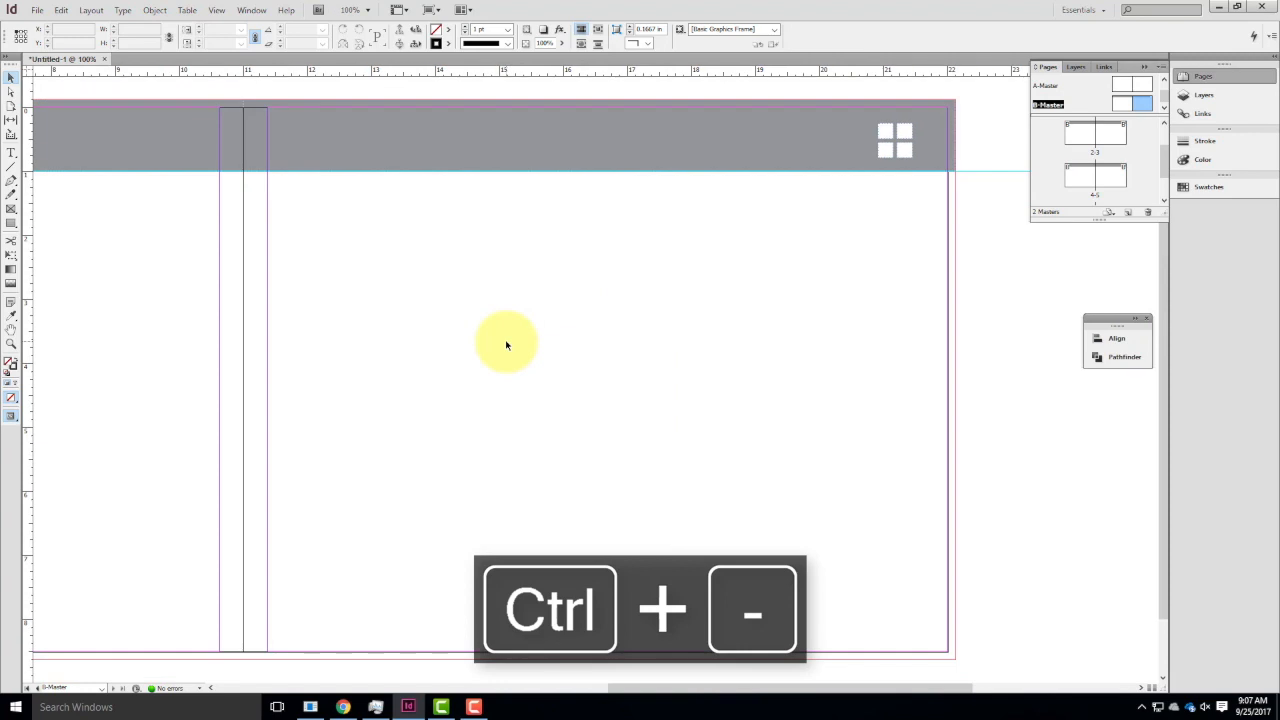
key(ctrl+minus)
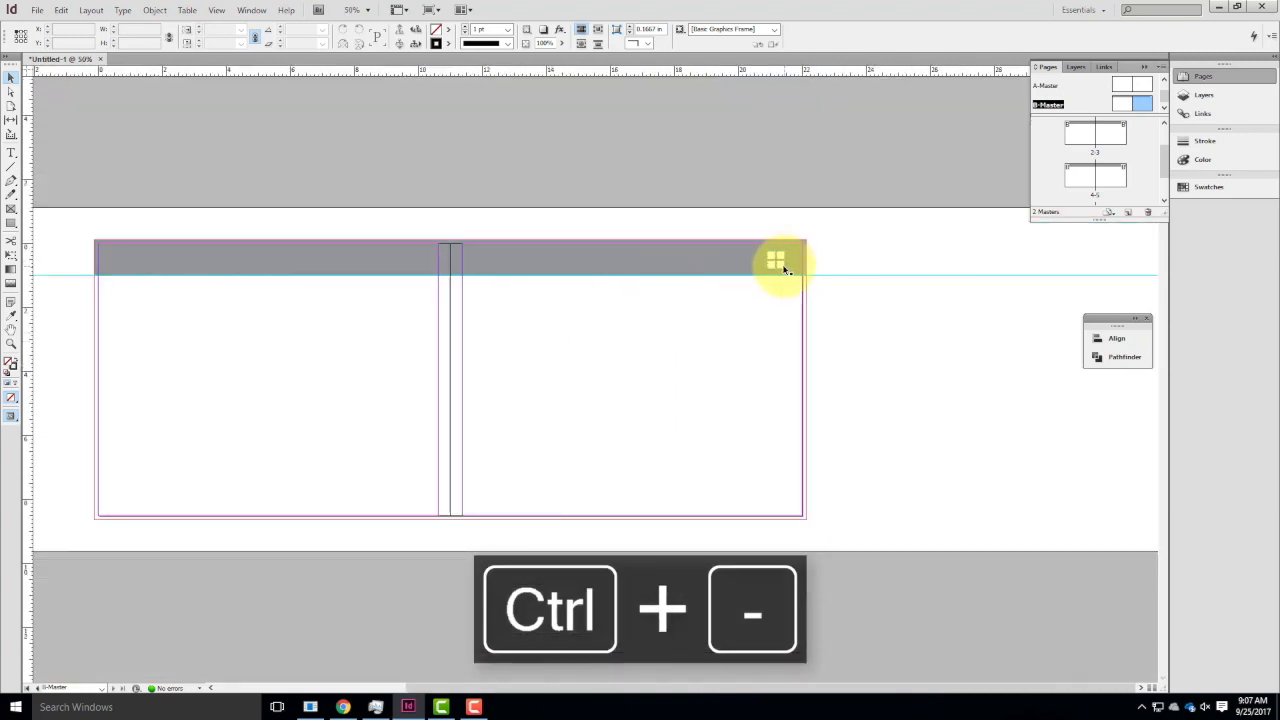
double_click(1115, 132)
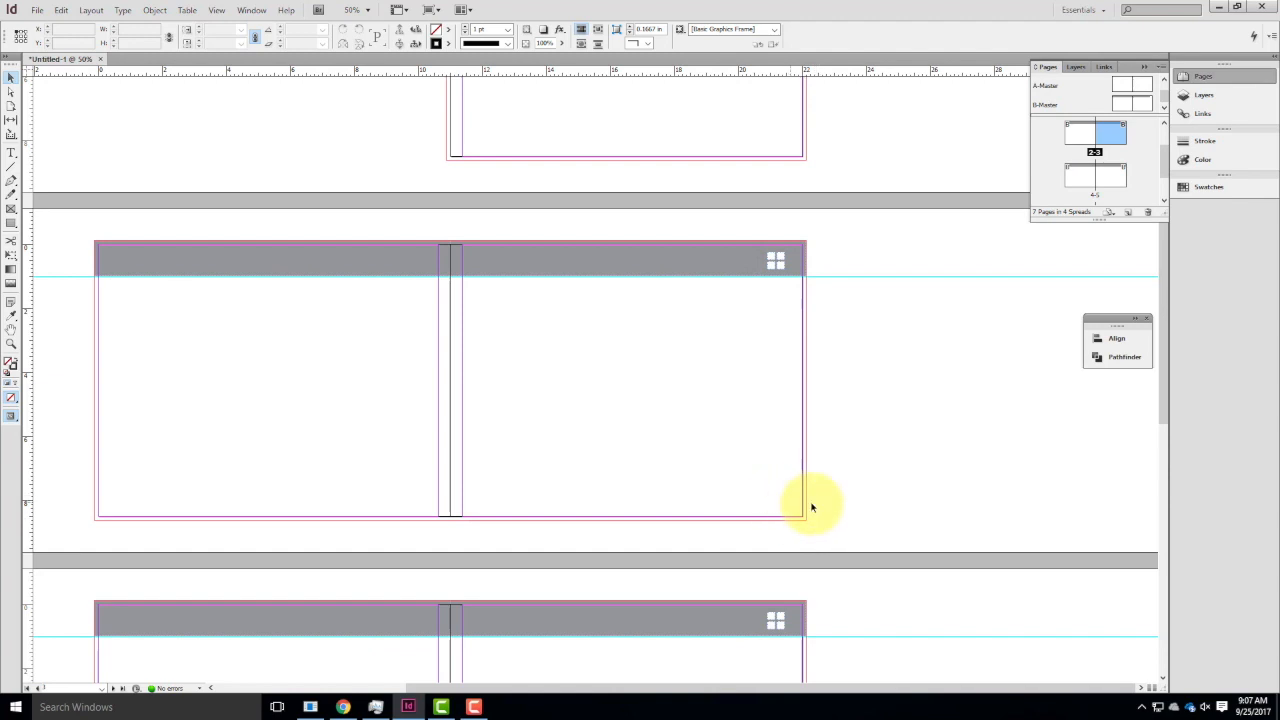
Draw a text frame about 0.53 by 0.17 in just above the header bar, over the four squares on the right B-Master page.
double_click(1146, 106)
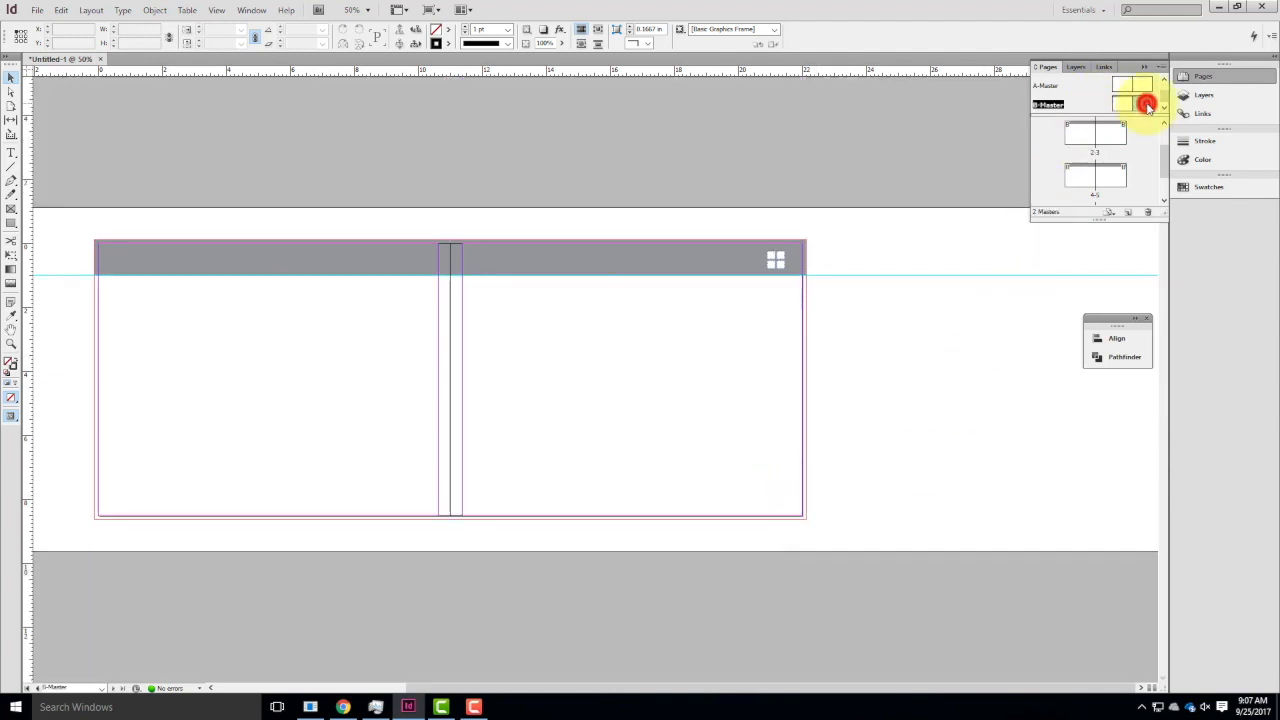
click(11, 153)
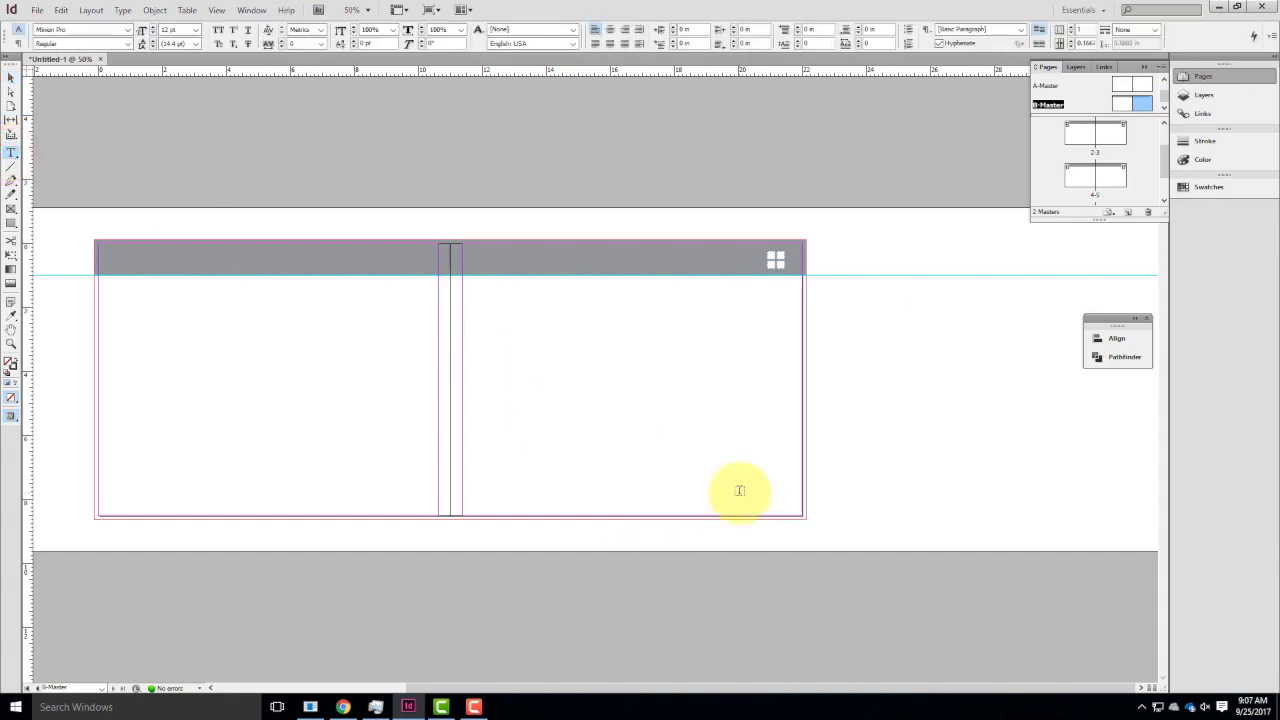
key(ctrl+equal)
key(ctrl+equal)
key(ctrl+equal)
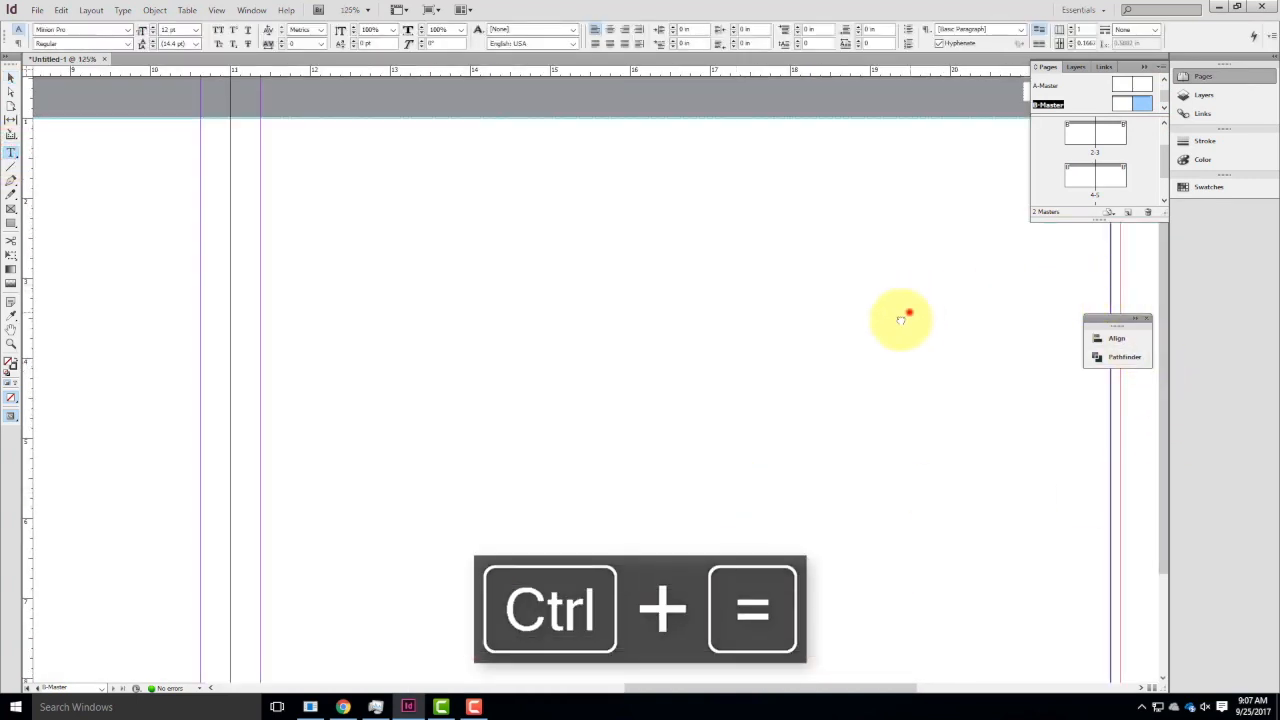
drag(901, 319, 600, 509)
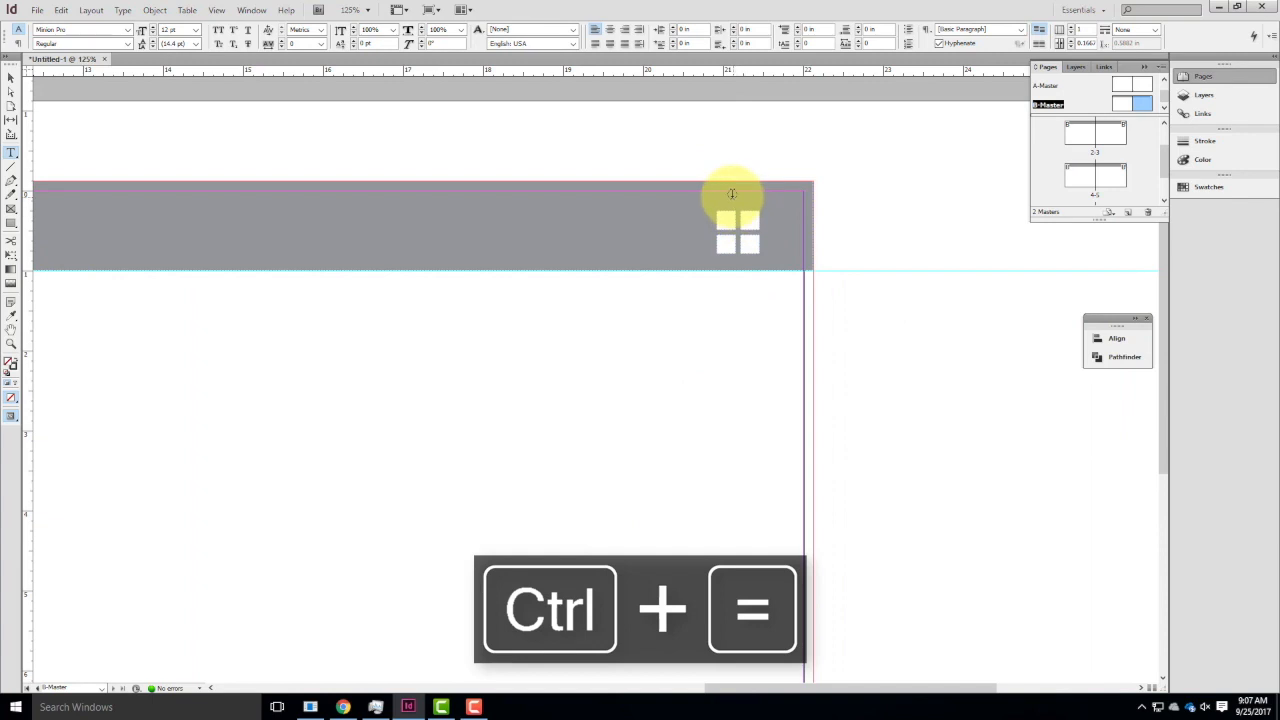
key(ctrl+equal)
key(ctrl+equal)
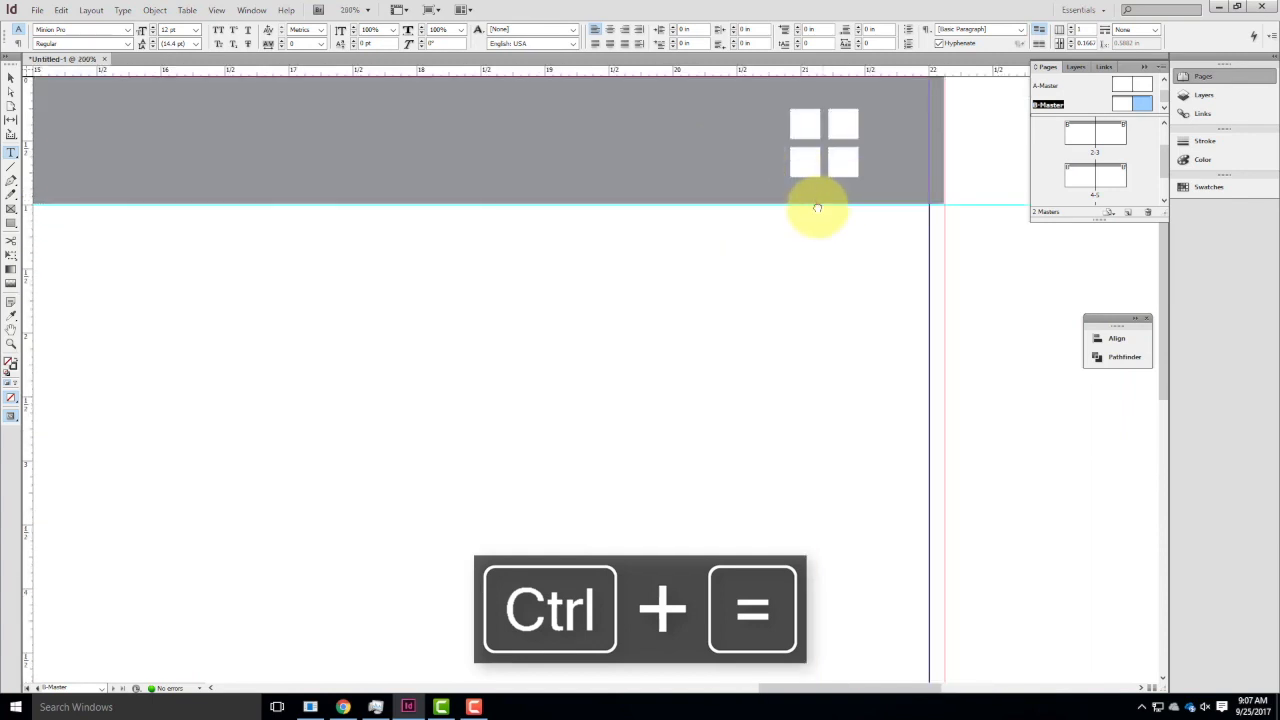
drag(816, 210, 702, 440)
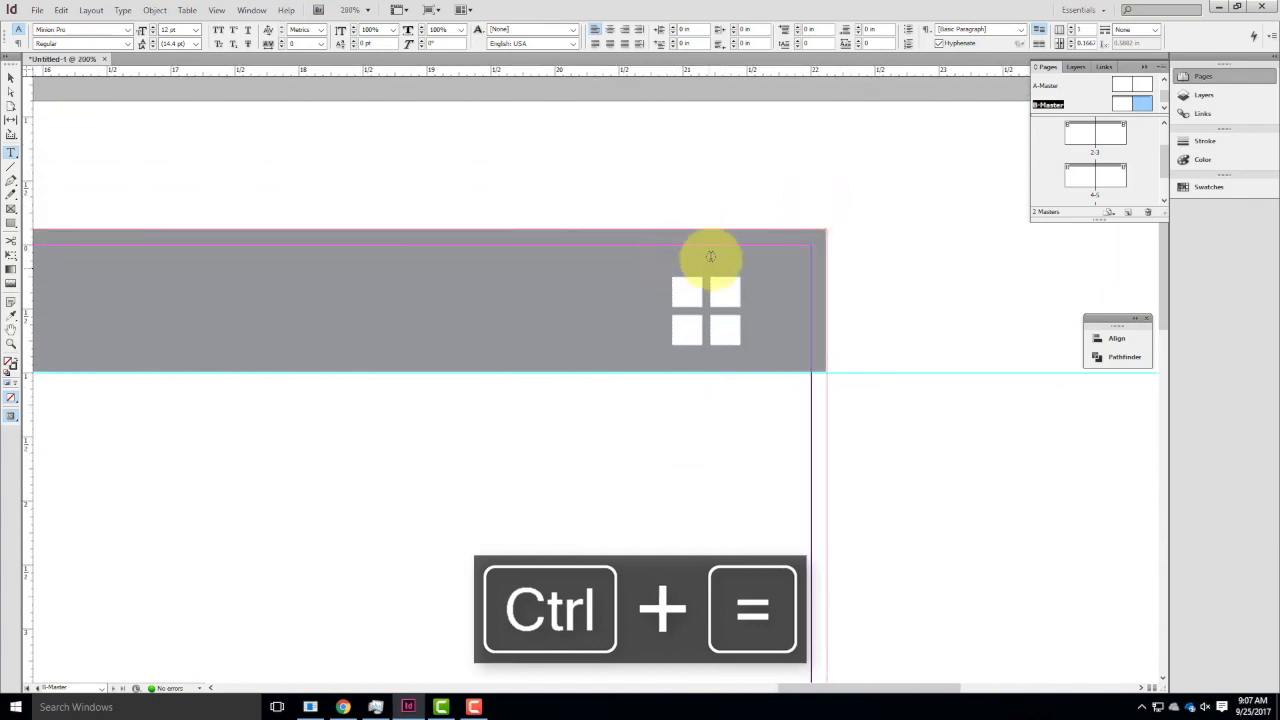
drag(668, 198, 737, 218)
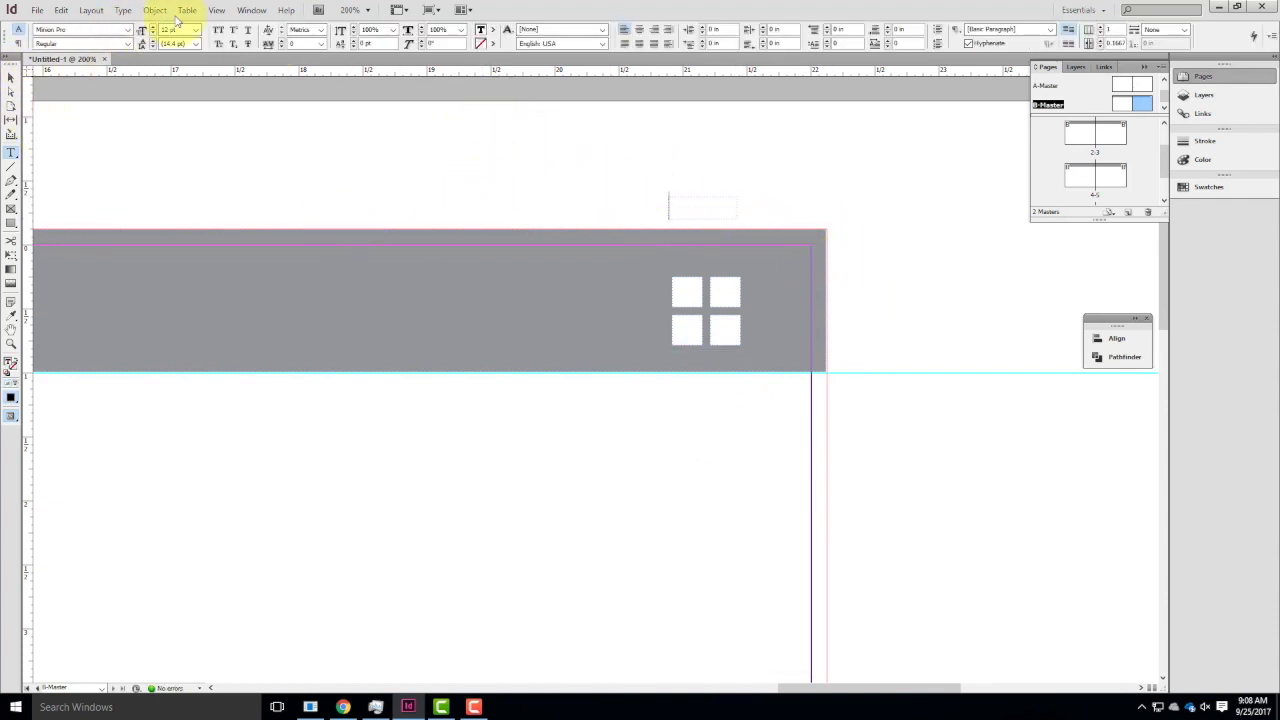
Right-align the new frame's text and enter the number 2 in it.
click(653, 29)
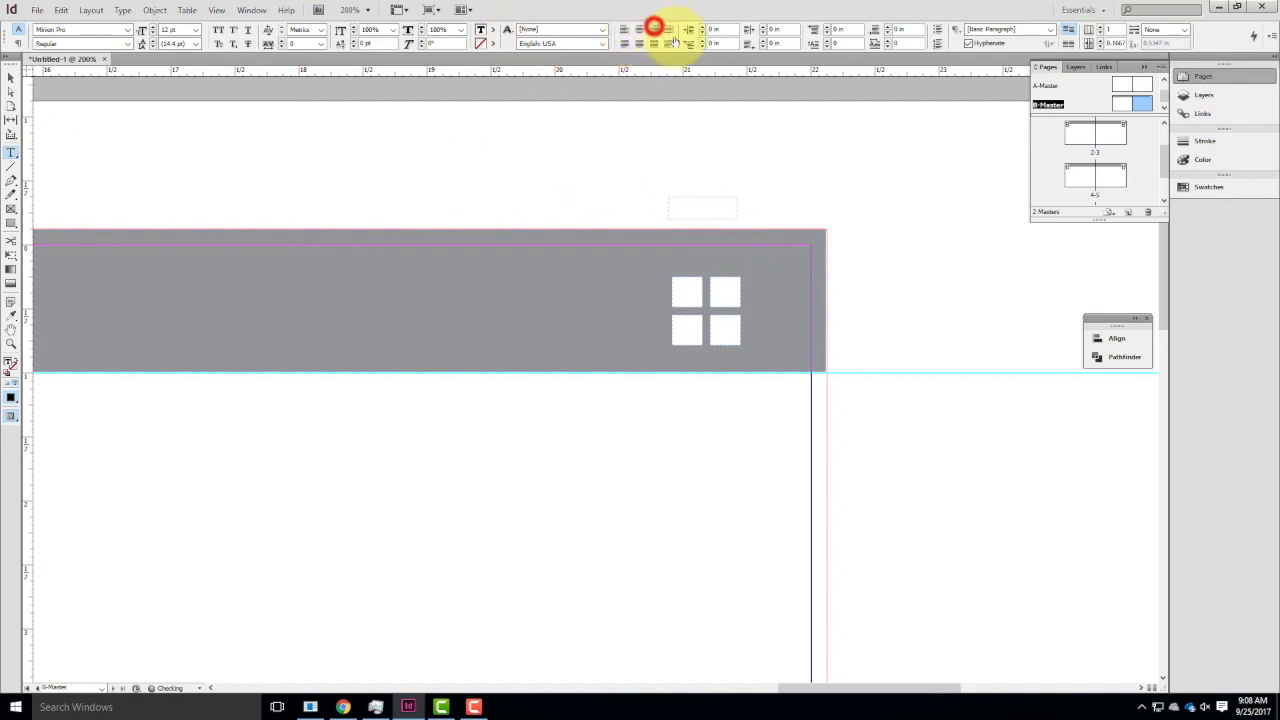
text(12)
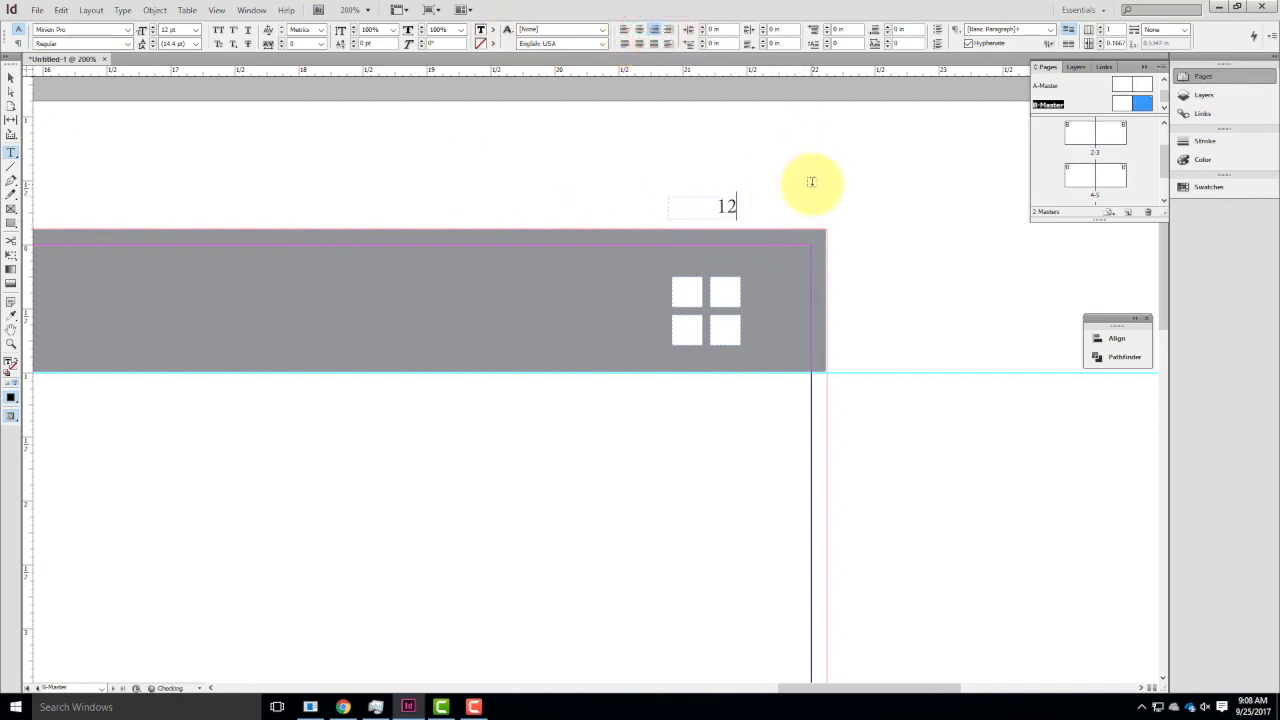
key(BackSpace)
Move the number's text frame into the gray header bar, directly above the four squares and lined up with their edges, and deselect it.
click(11, 77)
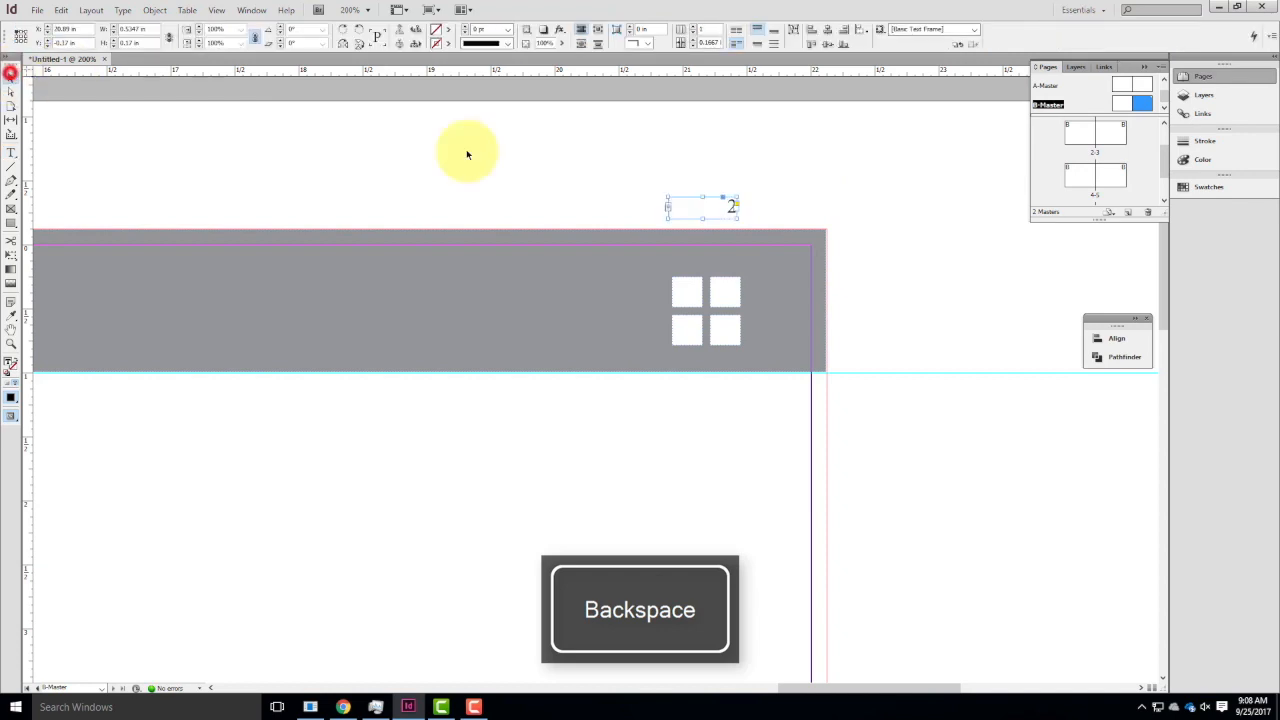
drag(733, 212, 736, 268)
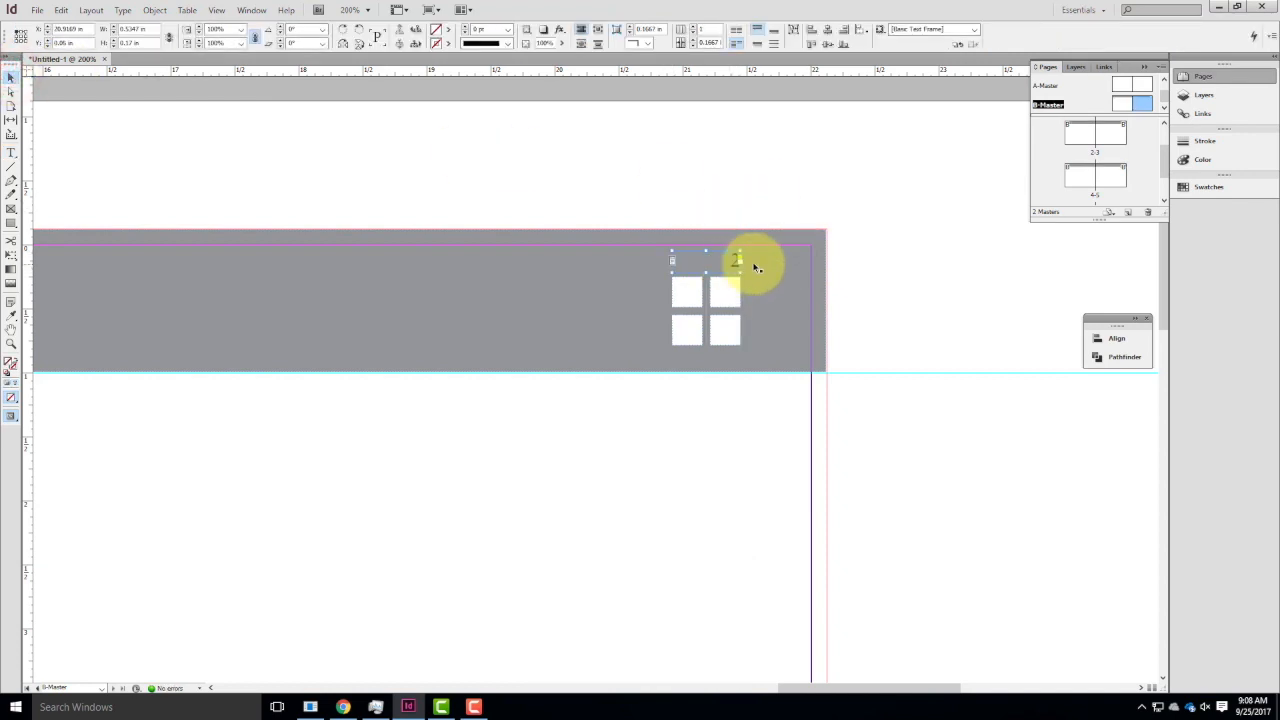
click(757, 152)
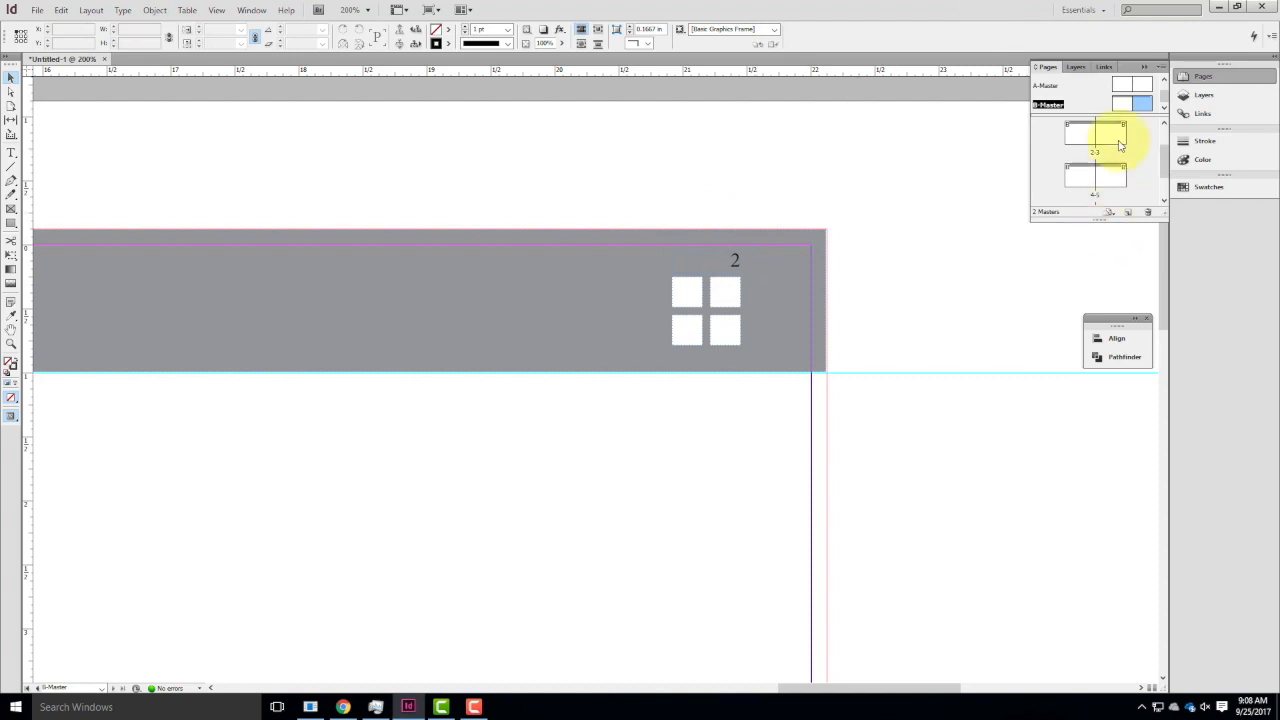
Open pages 3 and 5 to check how the typed number appears there, and return to the right B-Master page.
double_click(1114, 134)
click(1109, 178)
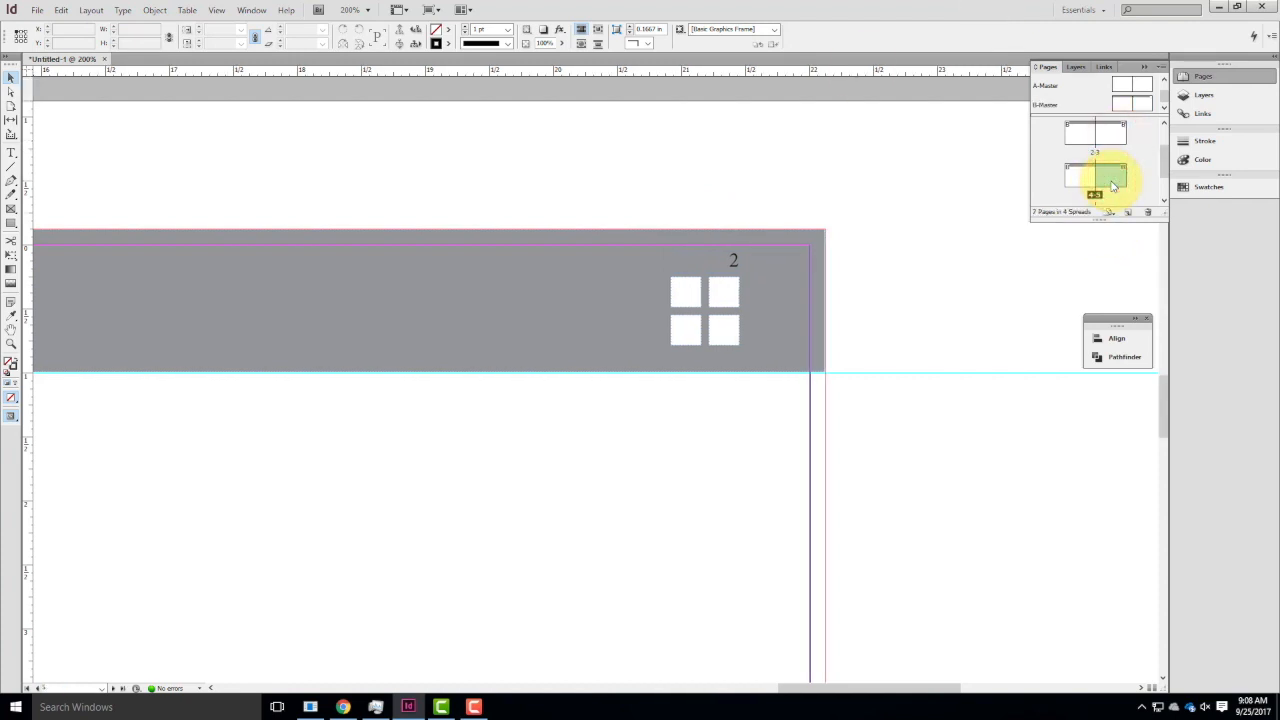
double_click(1143, 102)
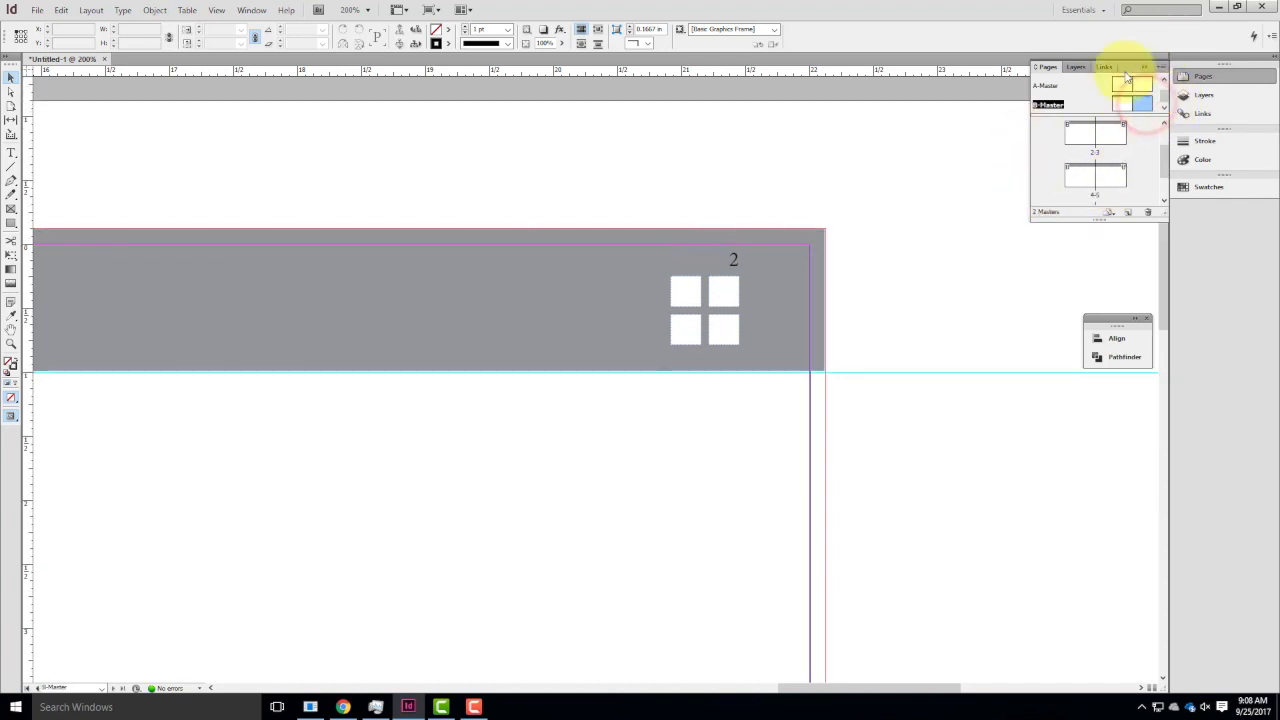
Replace the typed 2 above the squares on the B-Master with a Current Page Number marker.
click(735, 262)
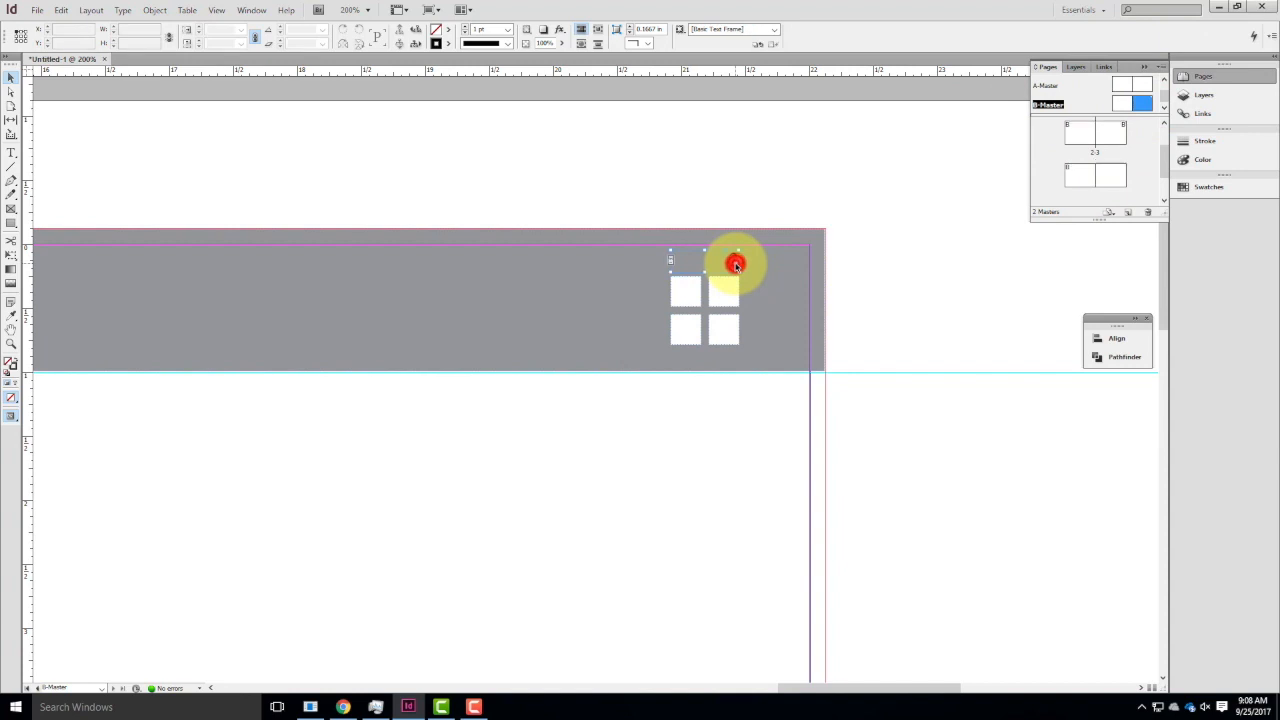
key(ctrl+z)
drag(683, 259, 737, 262)
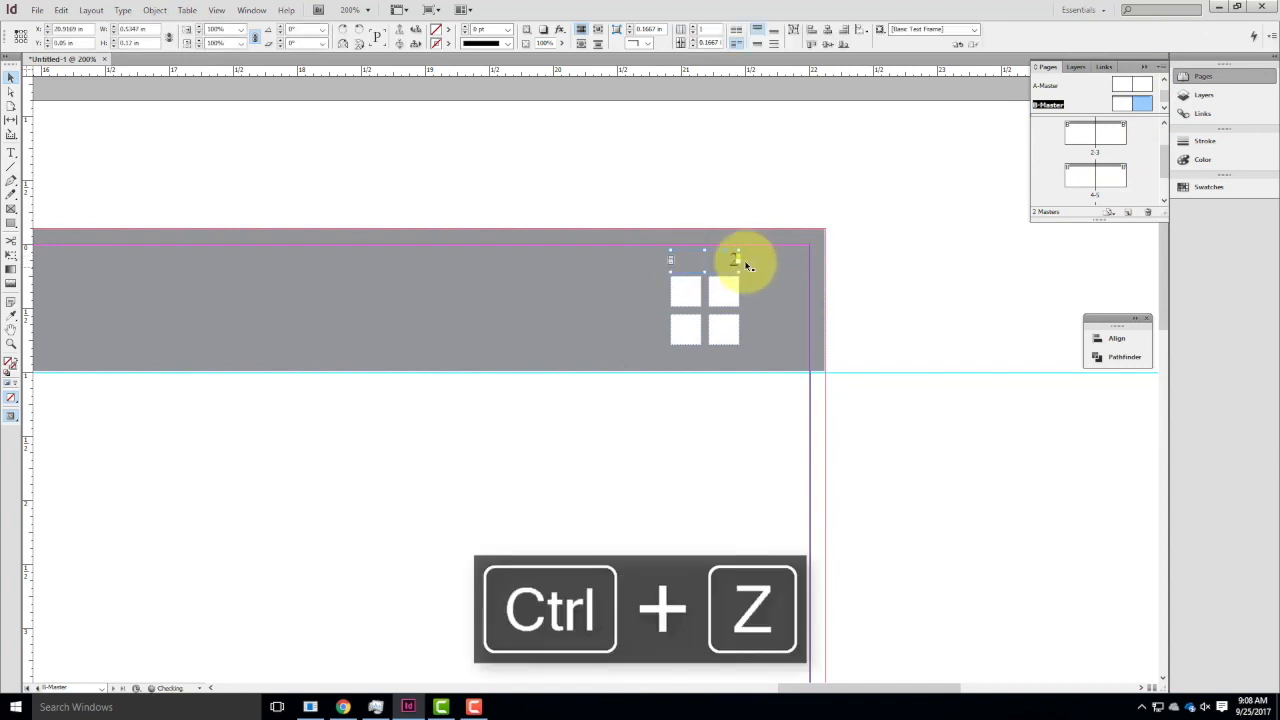
double_click(732, 263)
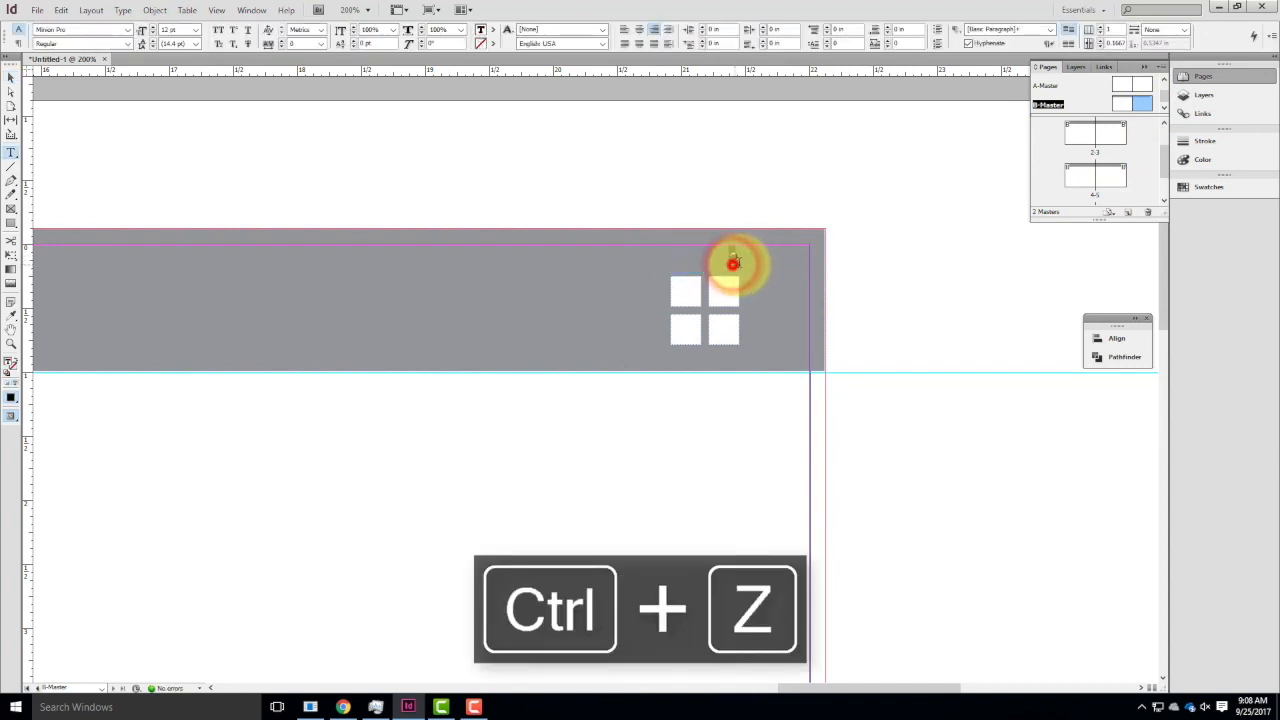
click(125, 10)
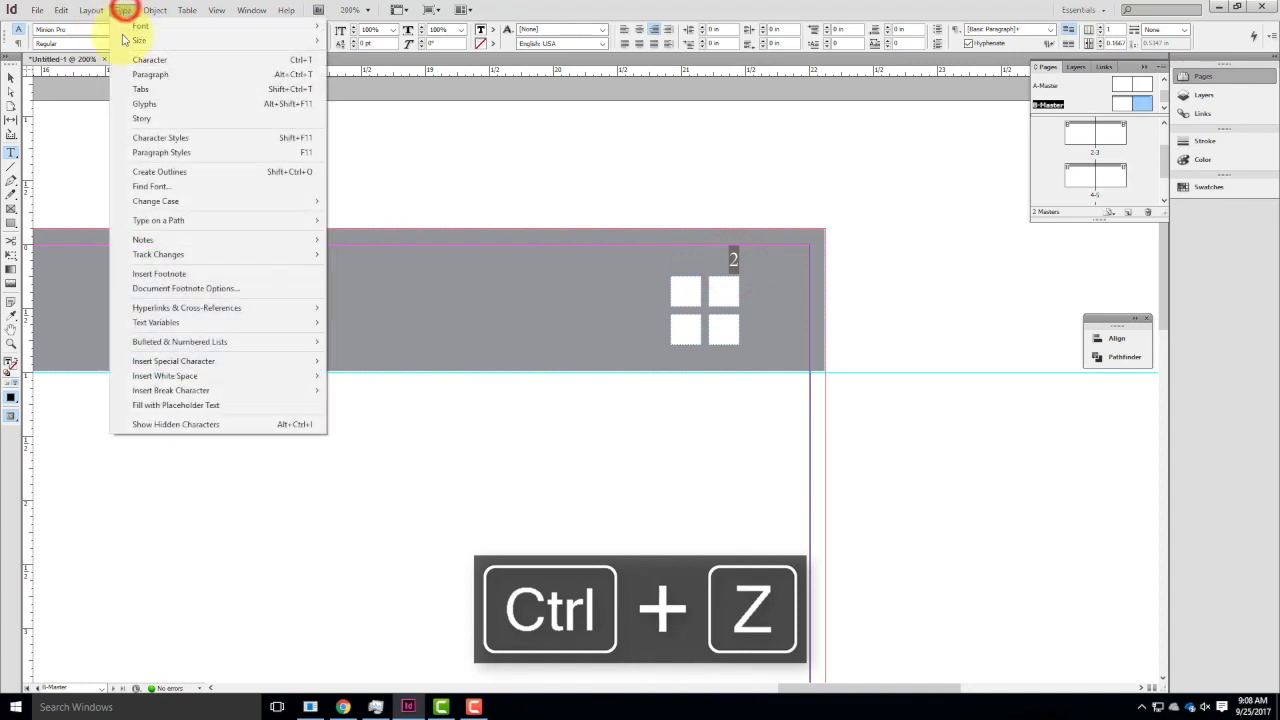
mouse_move(166, 366)
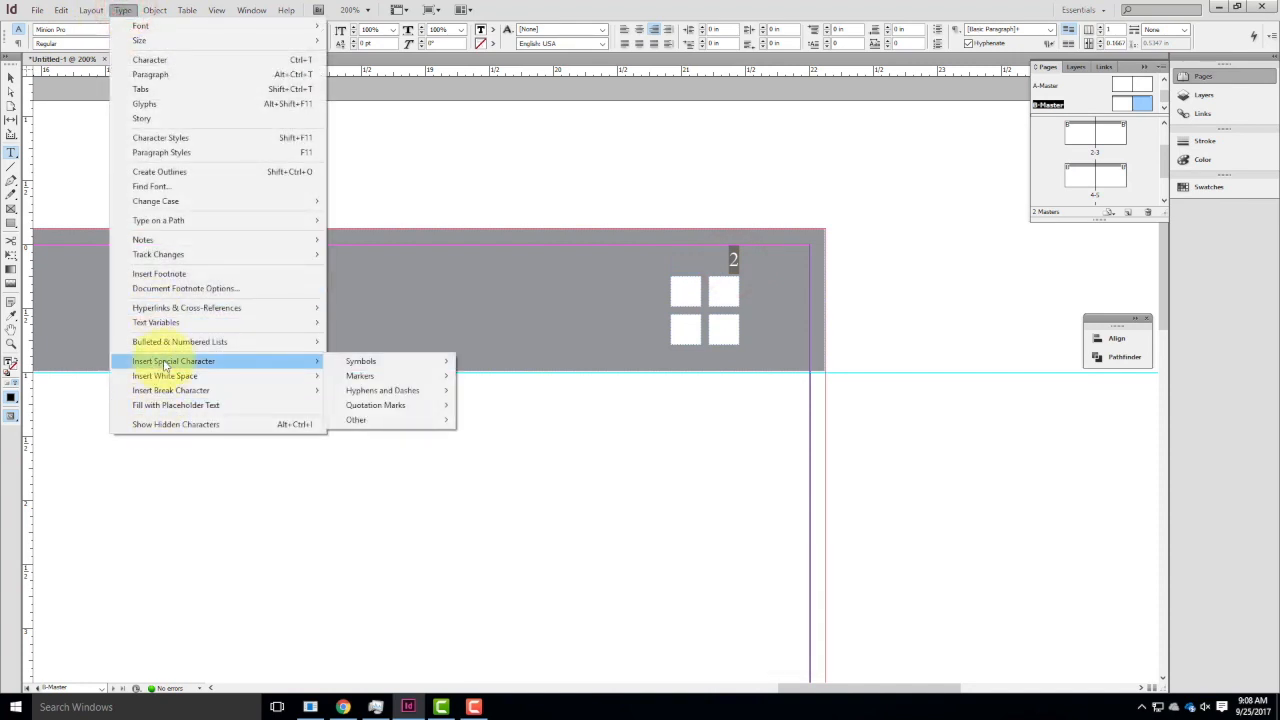
mouse_move(389, 381)
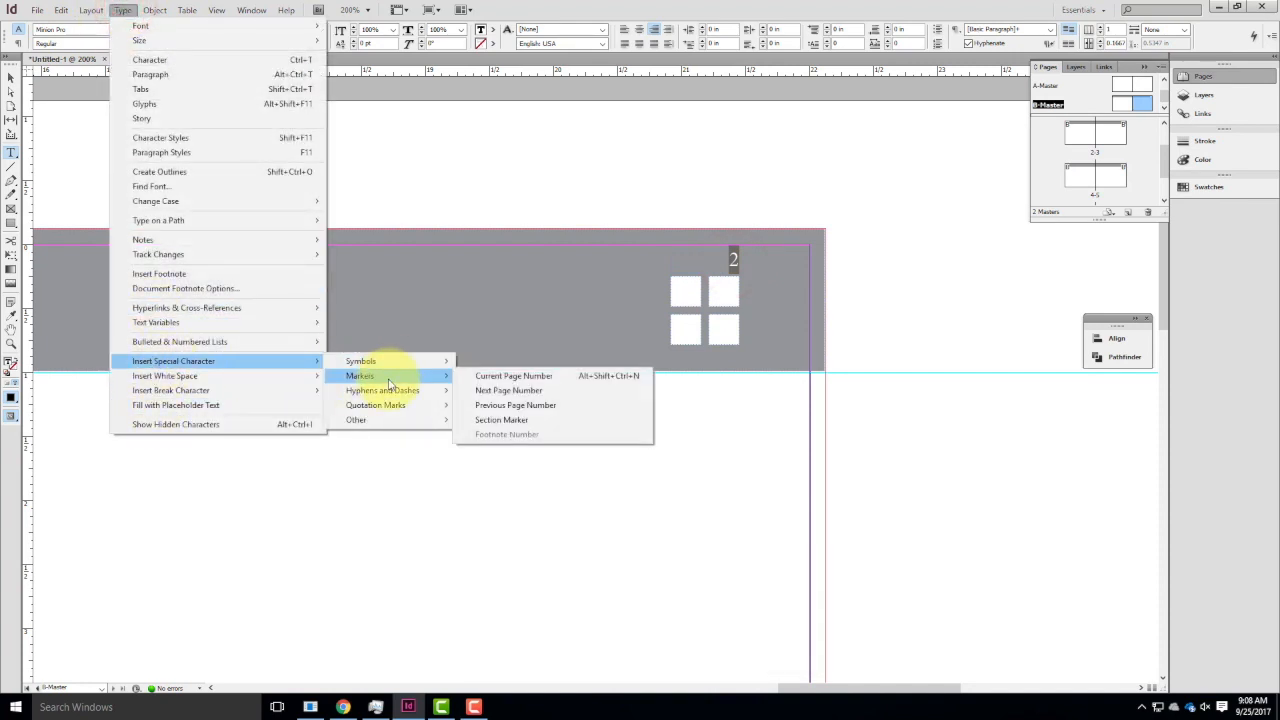
click(495, 378)
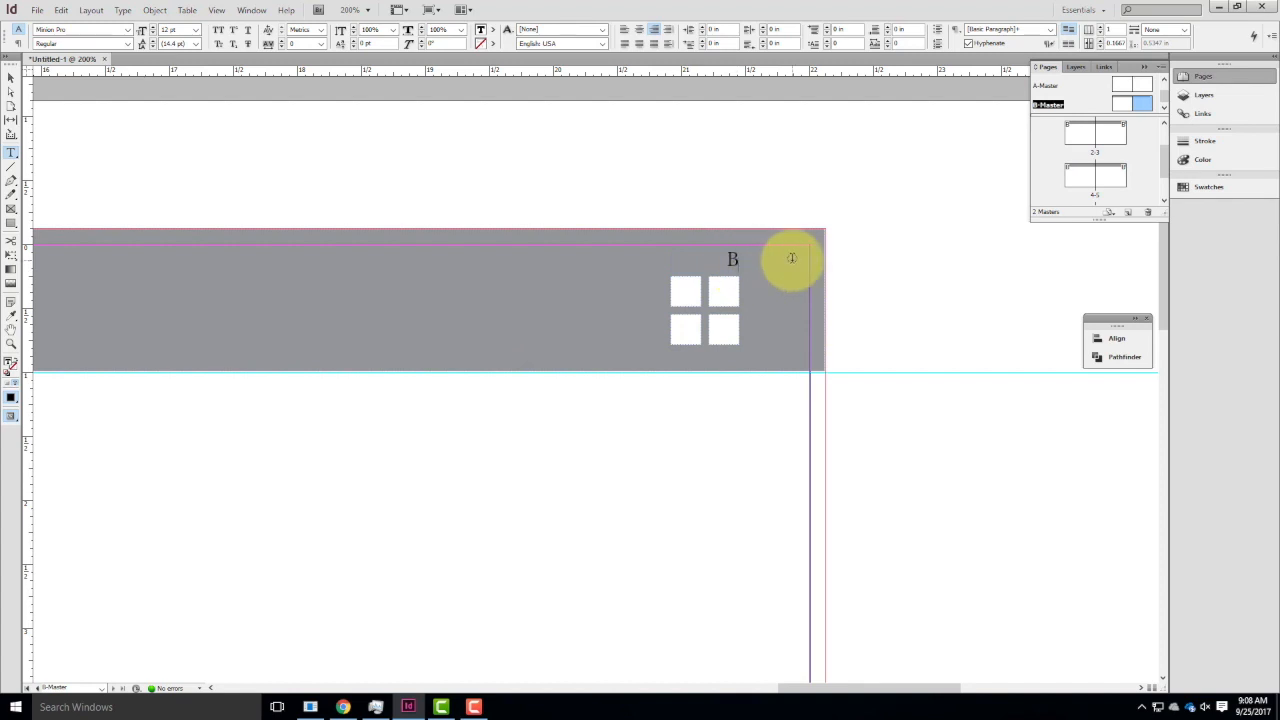
Check the automatic page number on pages 3 and 5, and reopen the right B-Master page.
double_click(1110, 138)
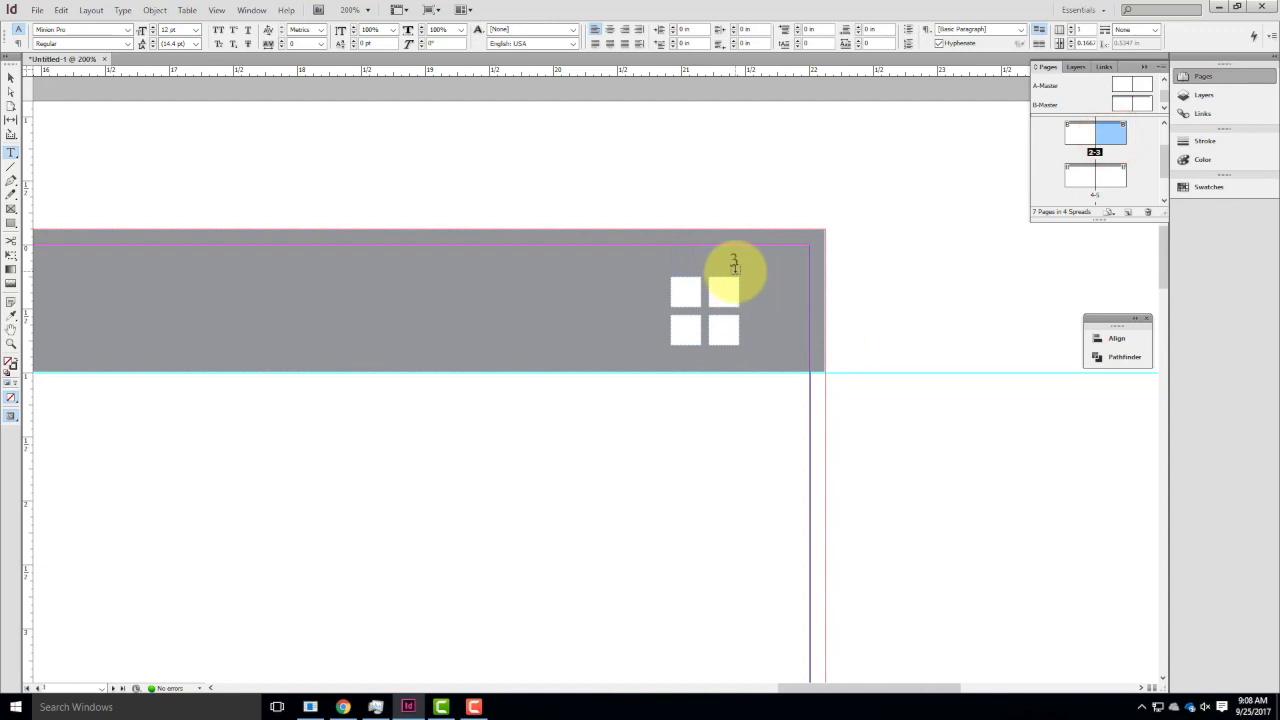
double_click(1115, 178)
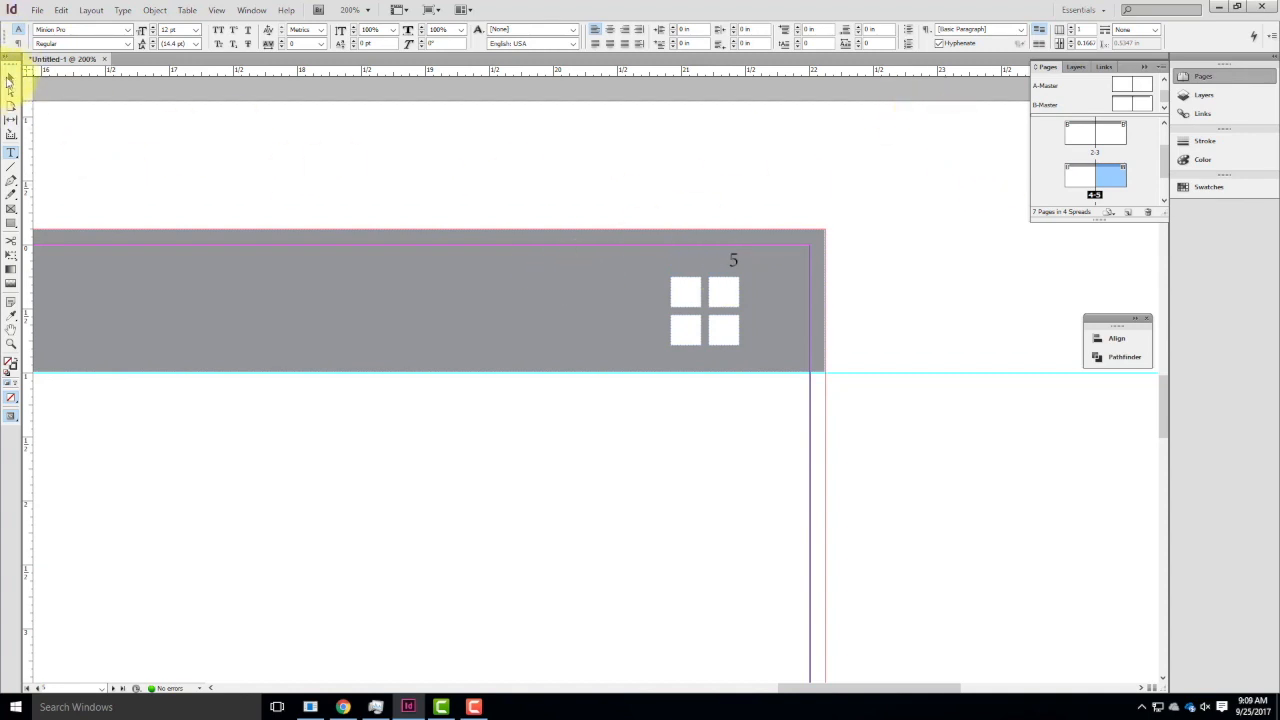
double_click(1145, 106)
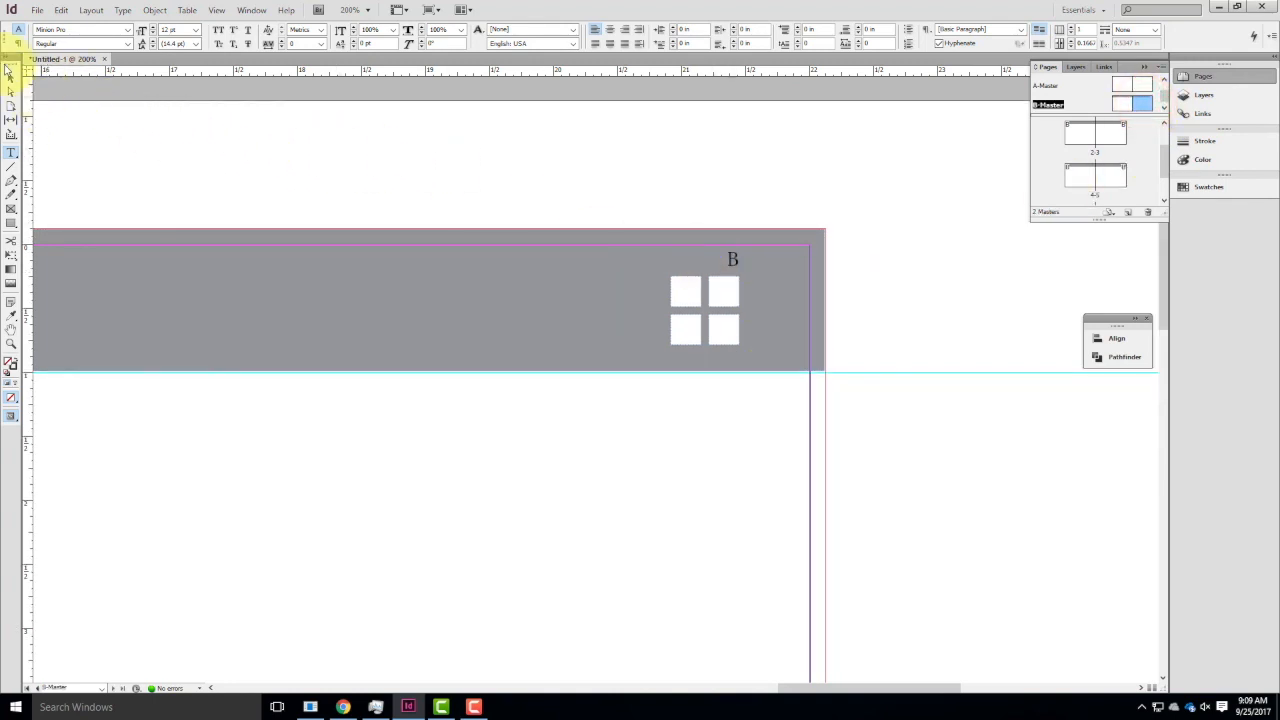
Copy the page number frame on the B-Master, paste it, and place the duplicate below the header bar on the right page.
click(8, 74)
click(734, 260)
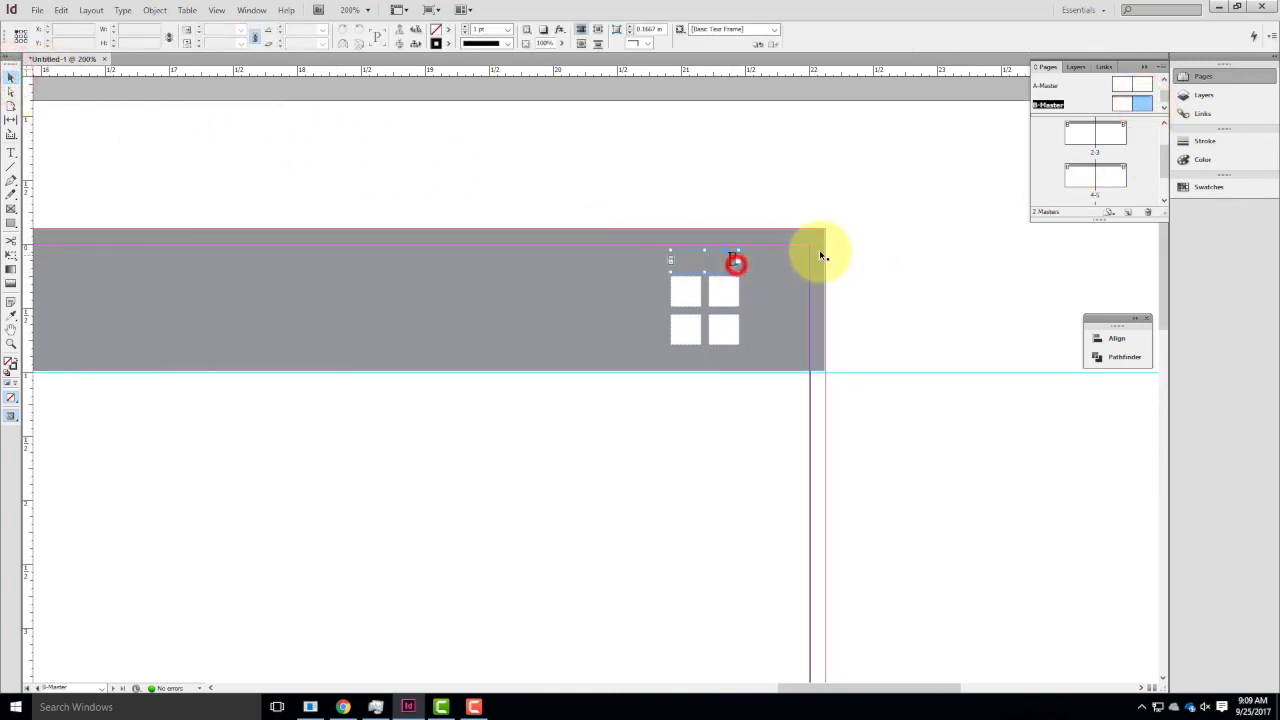
key(ctrl+c)
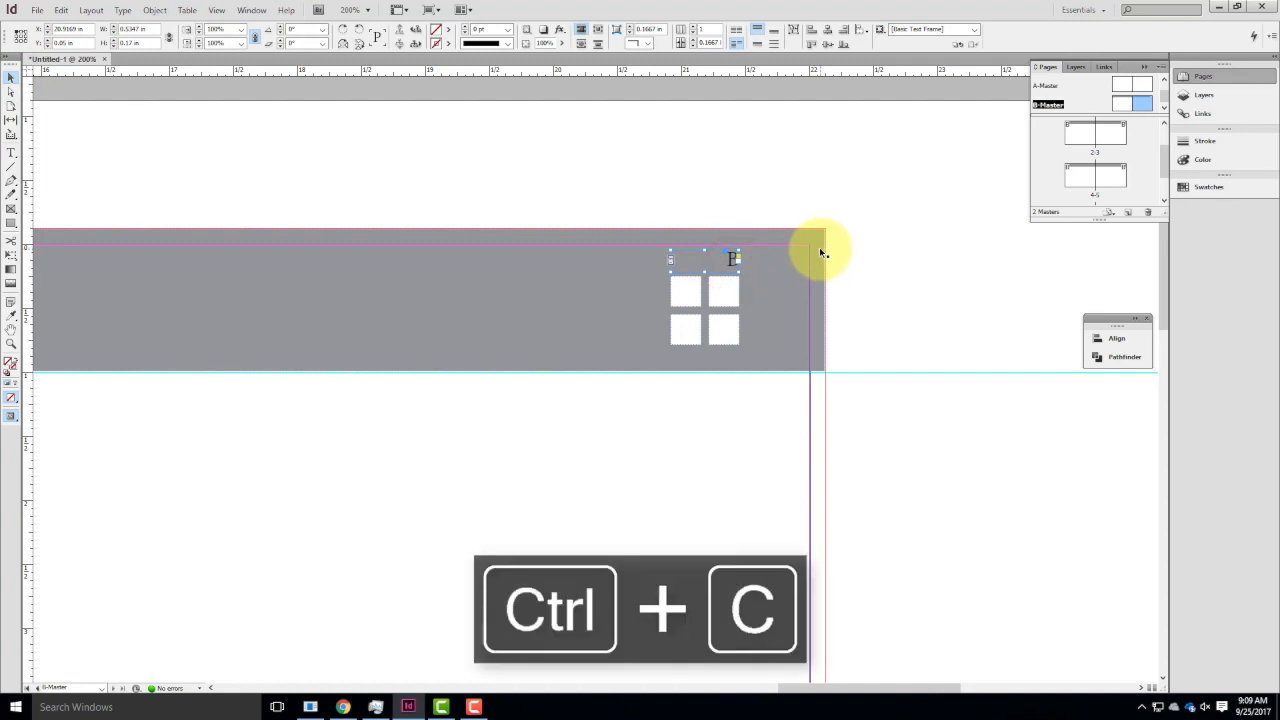
key(ctrl+v)
drag(625, 397, 118, 437)
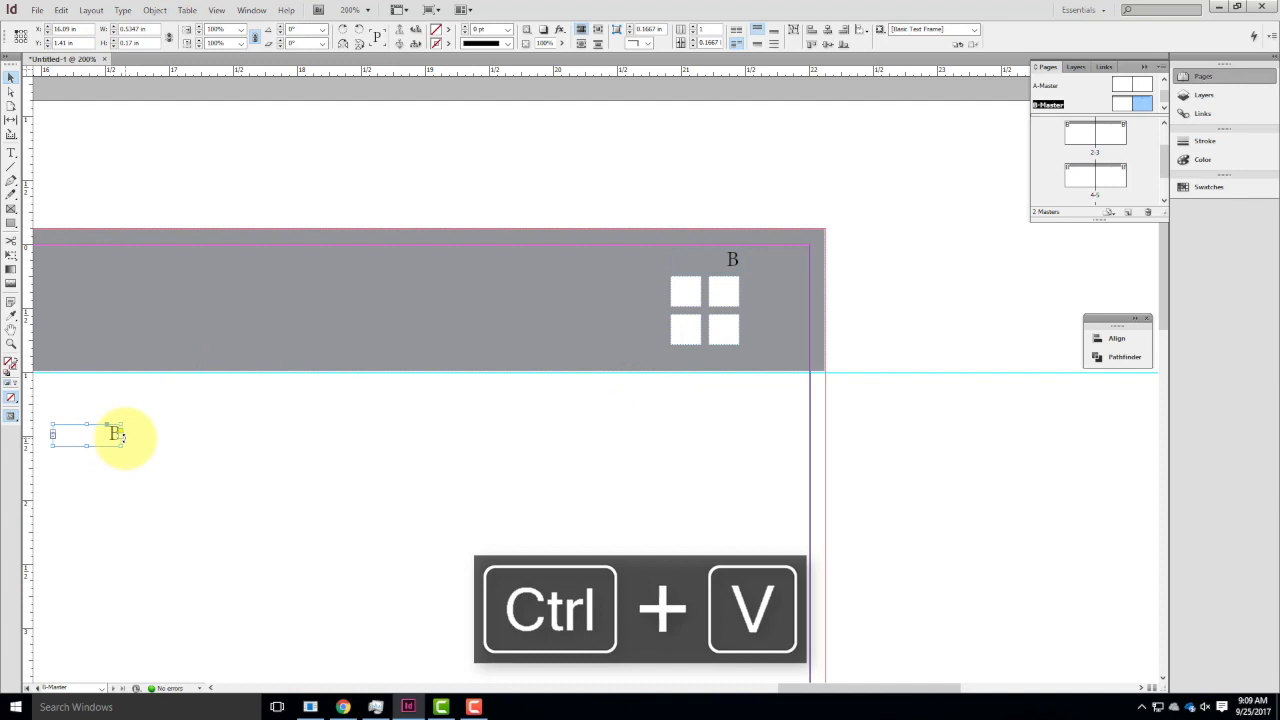
Move the duplicated page number frame into the left B-Master page's header bar near its outer corner, and left-align its text.
key(ctrl+minus)
key(ctrl+minus)
key(ctrl+minus)
key(ctrl+minus)
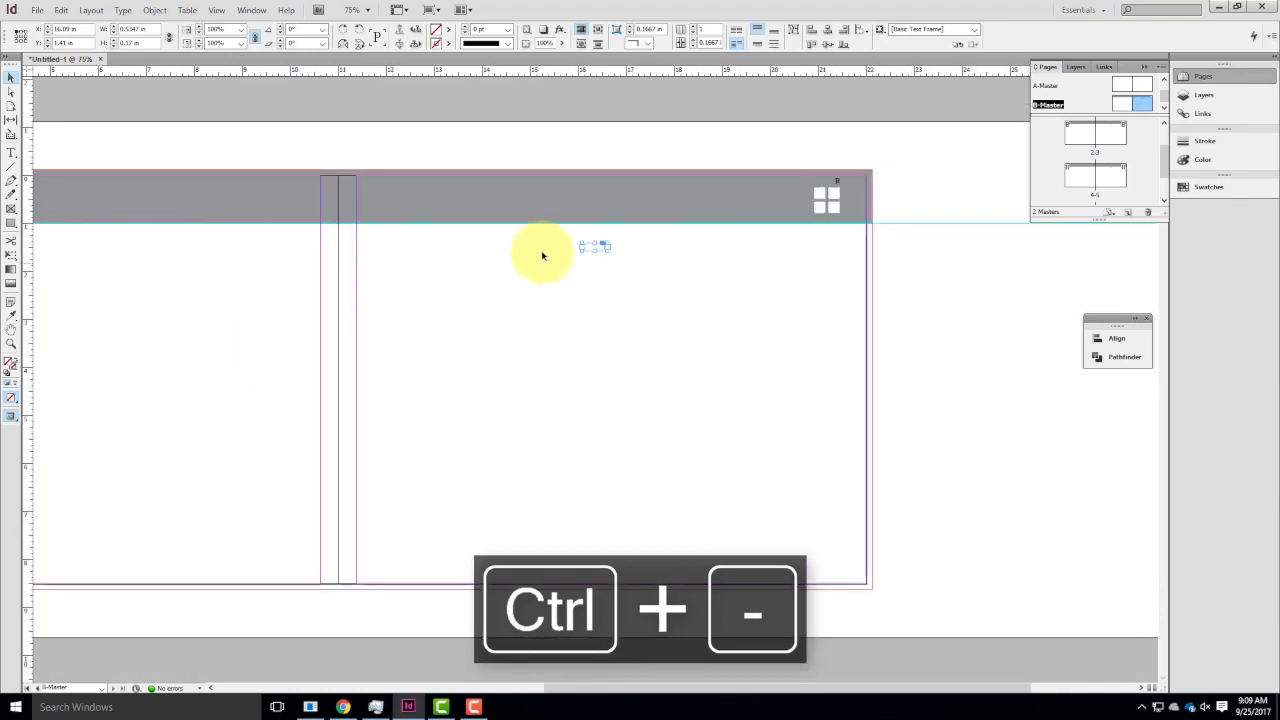
click(600, 246)
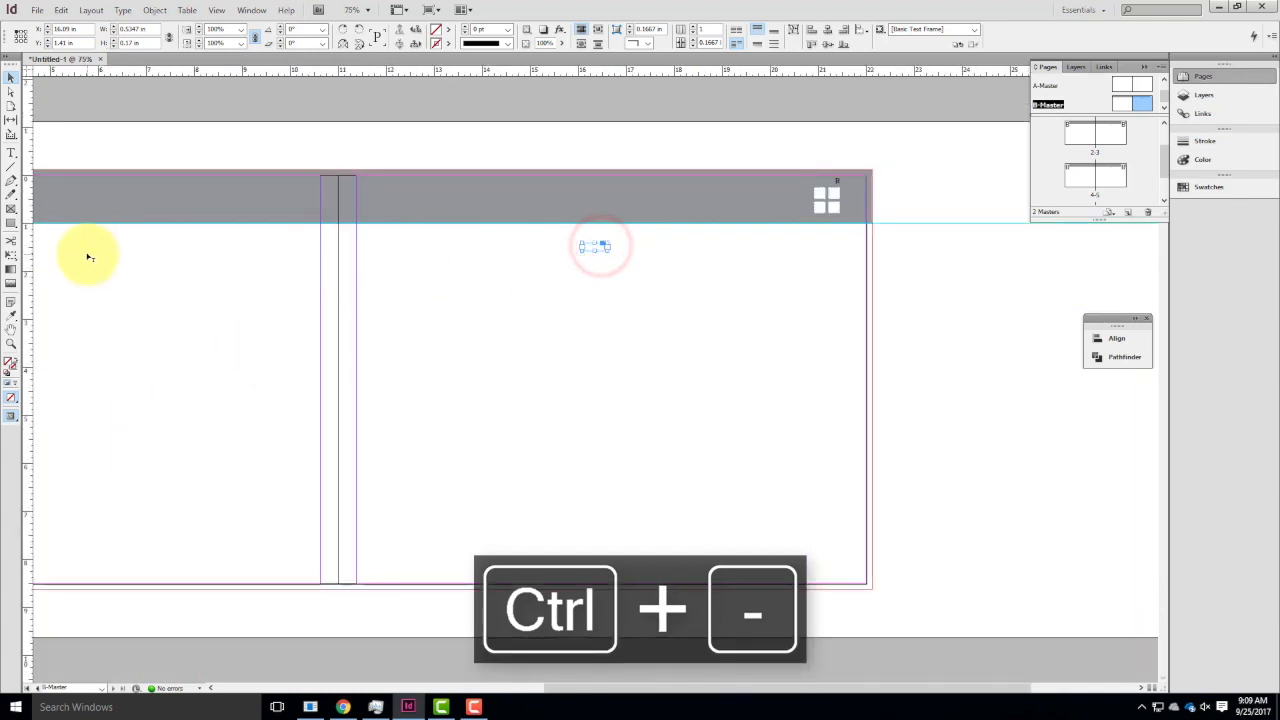
drag(592, 248, 609, 339)
drag(562, 270, 333, 191)
double_click(333, 193)
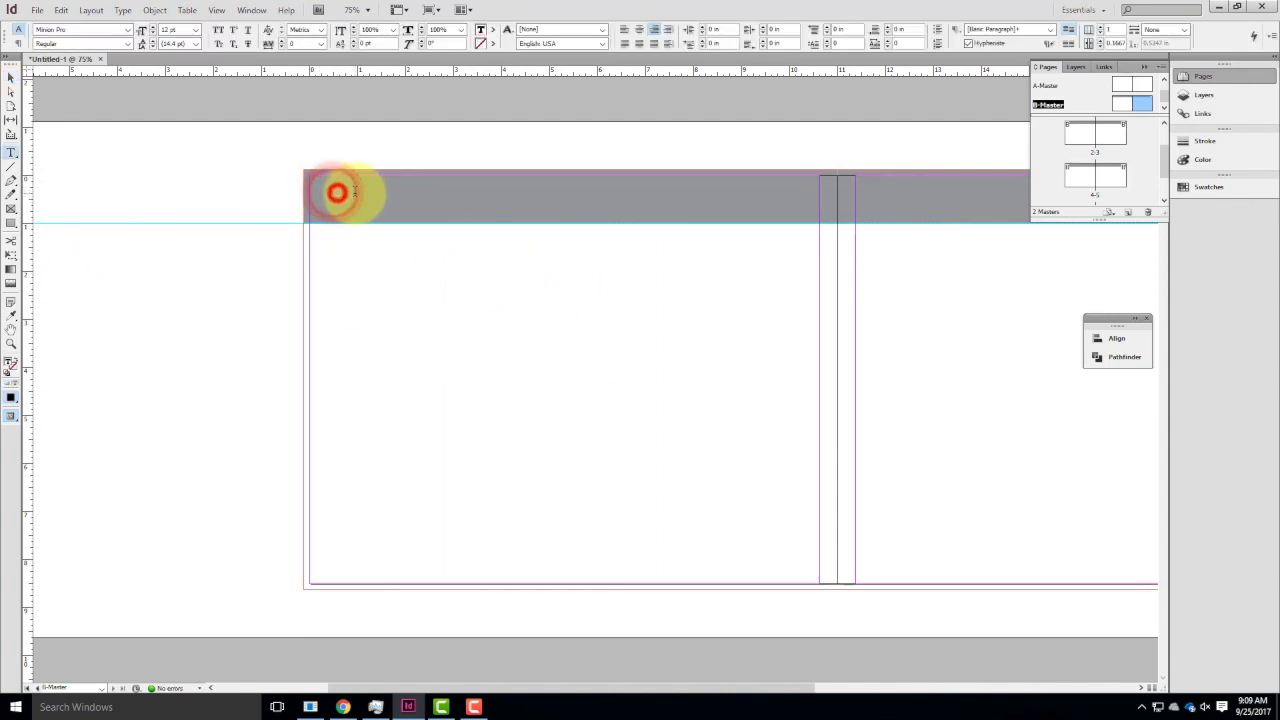
click(624, 31)
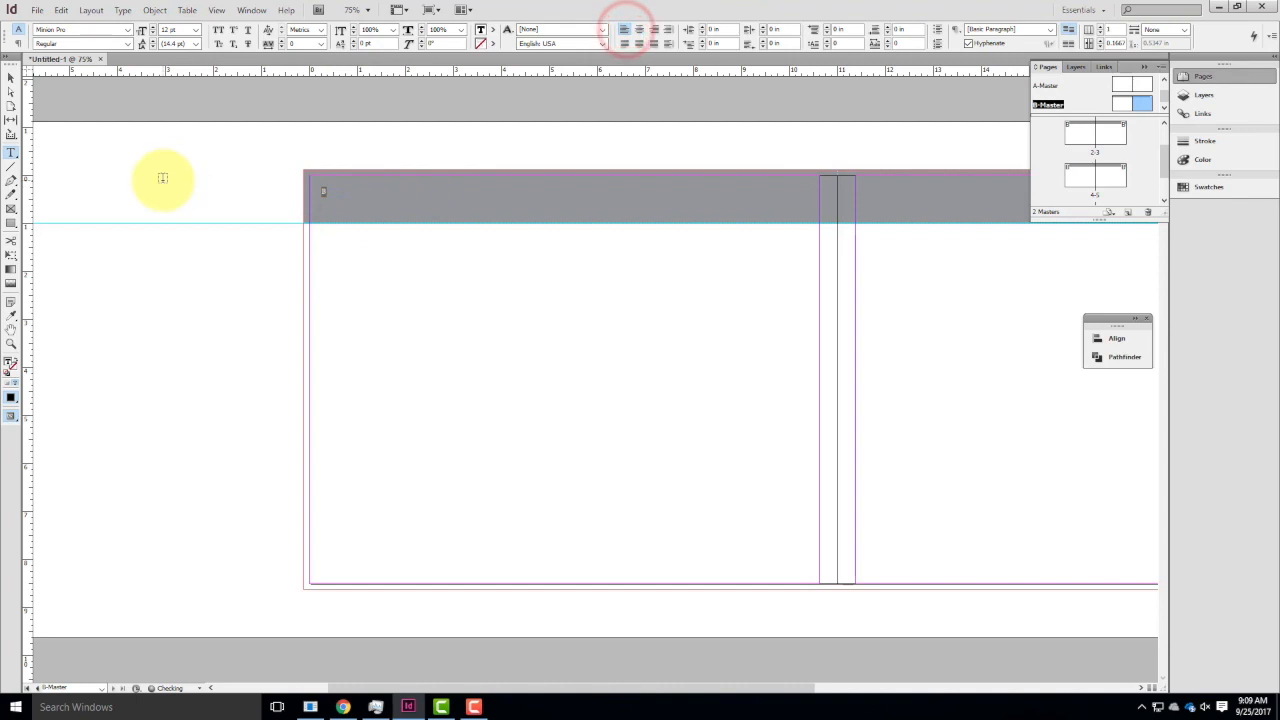
Replace the contents of the page number frame in the left B-Master header bar with a Current Page Number marker.
click(10, 78)
click(214, 177)
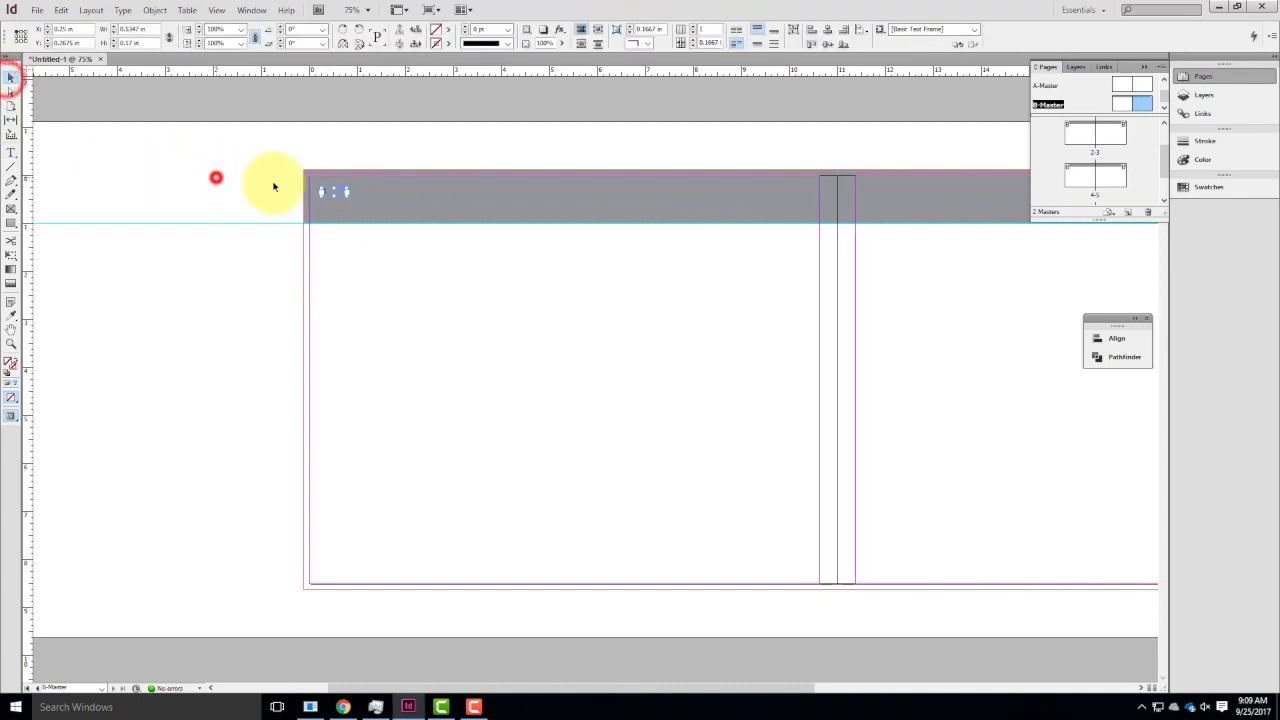
double_click(326, 190)
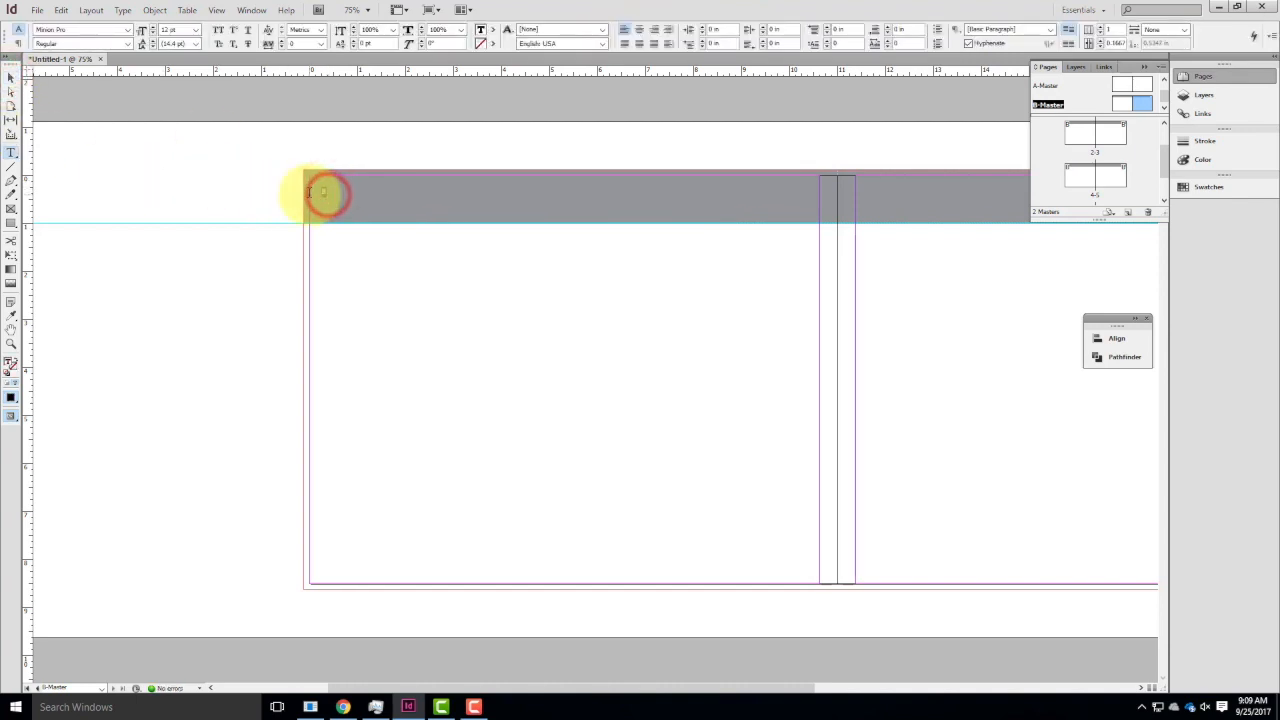
key(Delete)
click(132, 11)
mouse_move(146, 364)
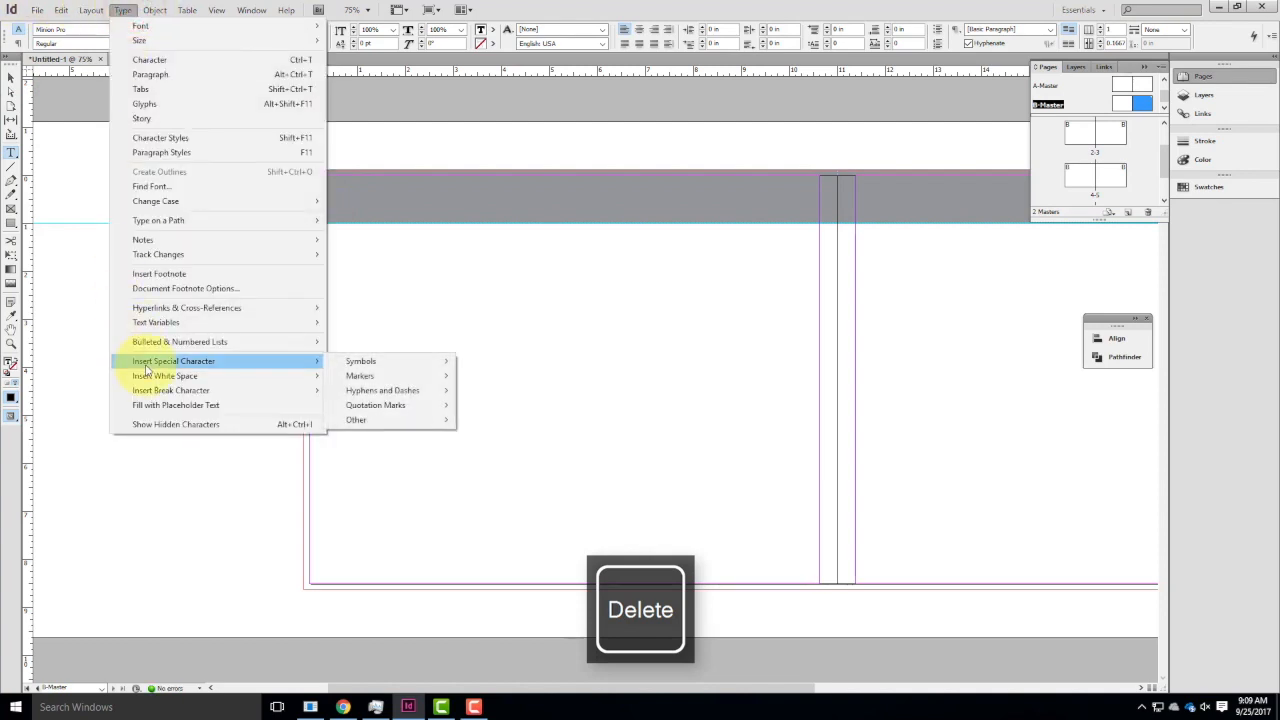
mouse_move(410, 380)
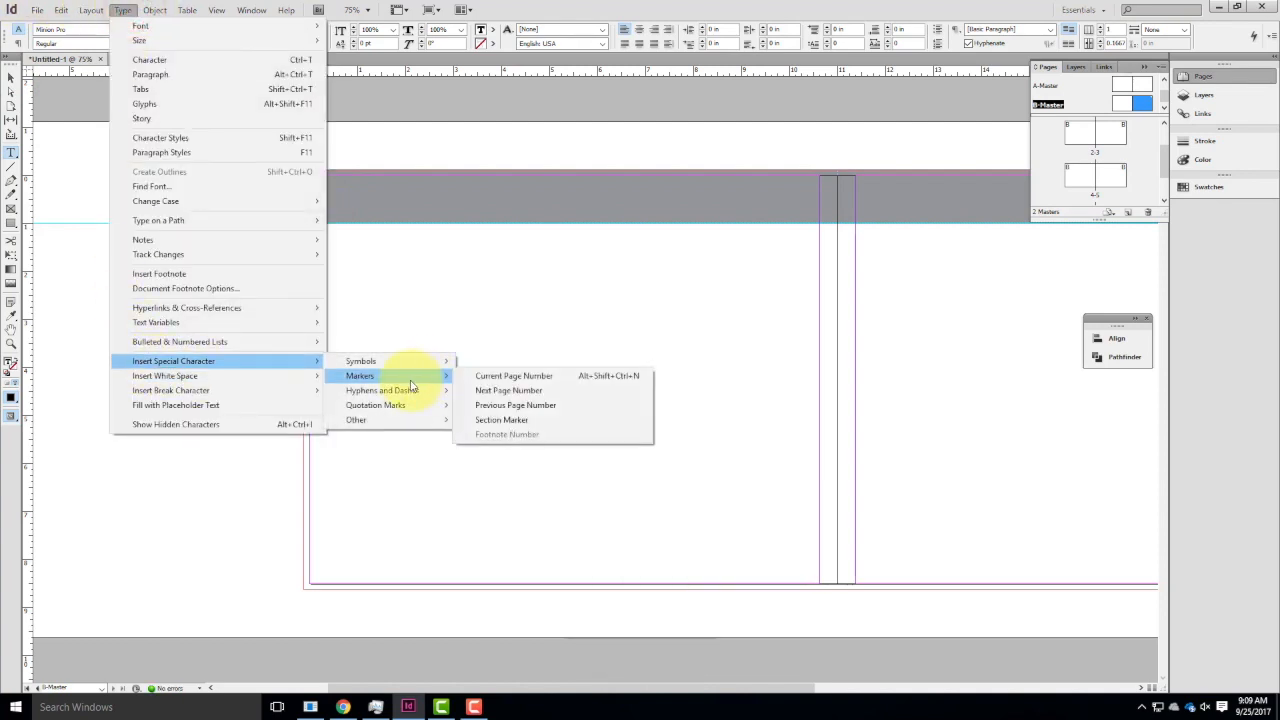
click(506, 378)
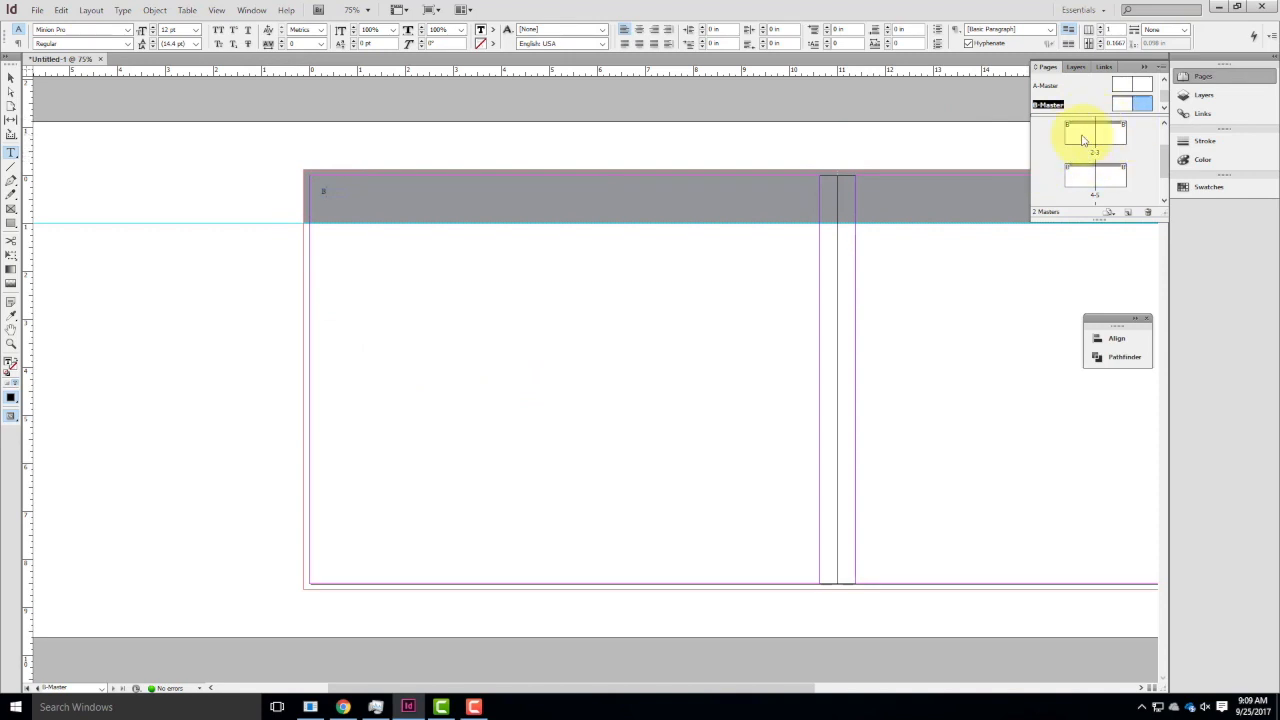
Check the automatic page numbers in the header bars of the 2-3 and 4-5 spreads.
double_click(1082, 140)
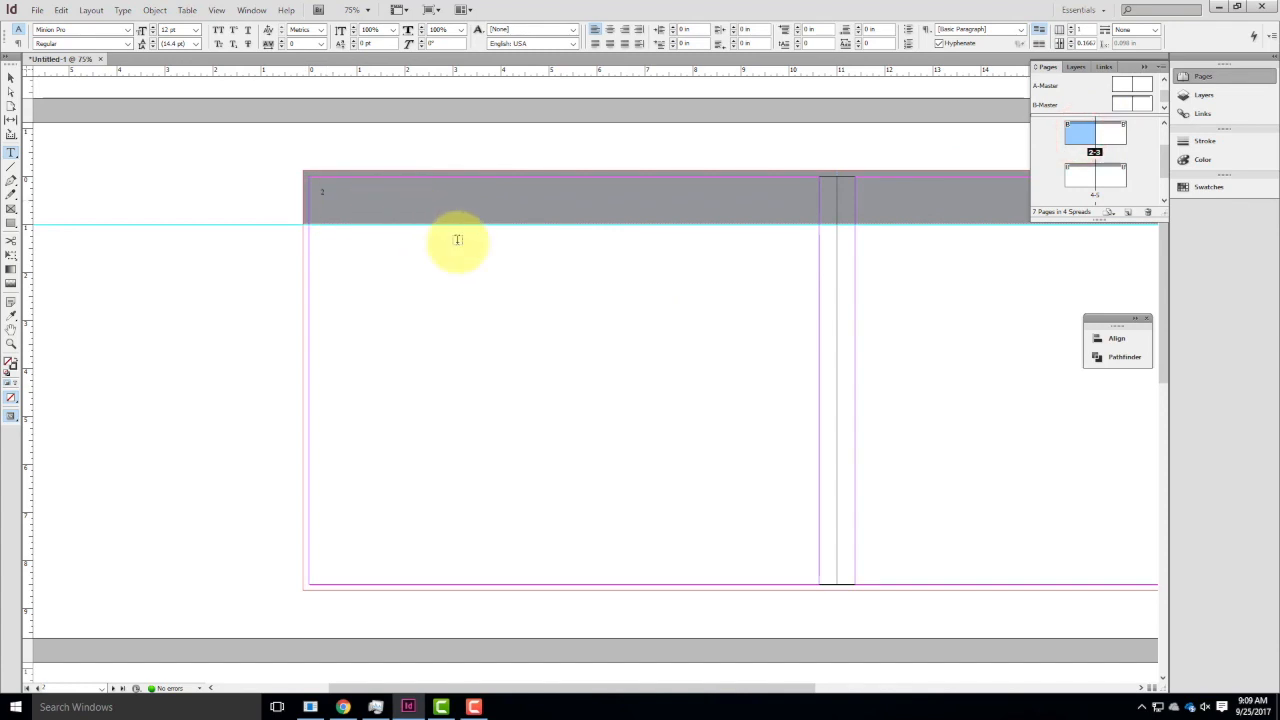
drag(820, 278, 358, 277)
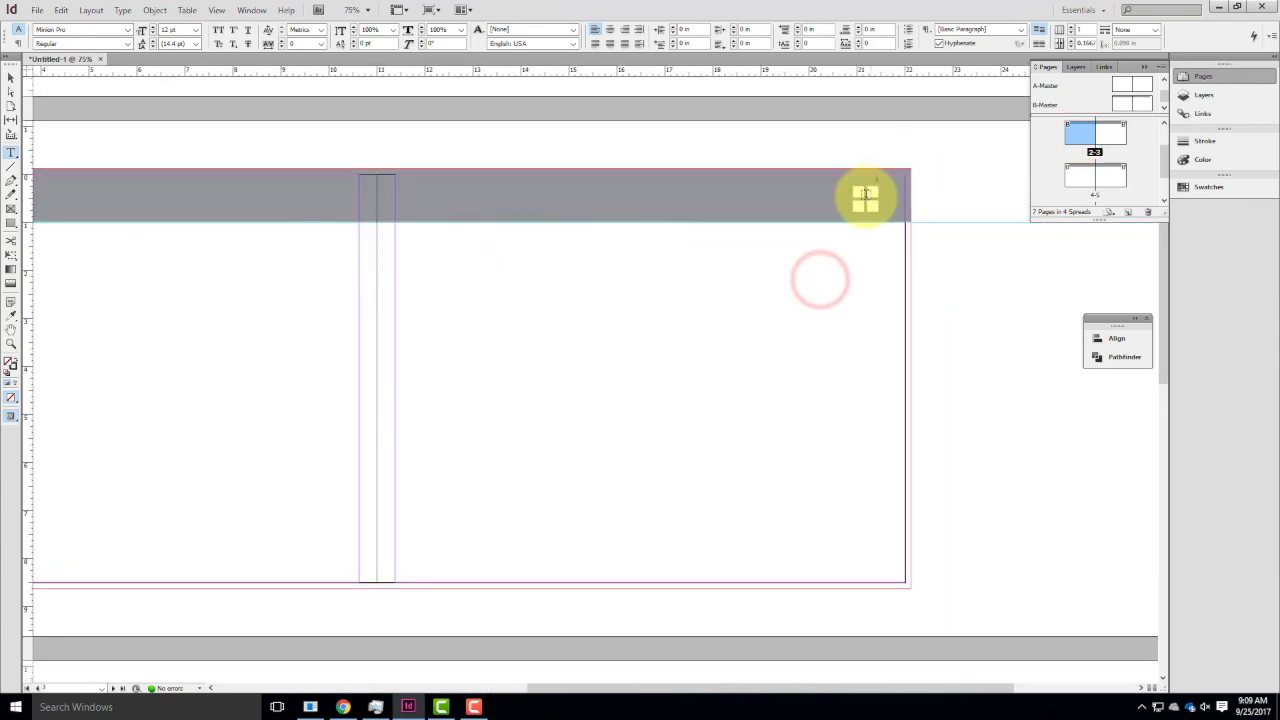
double_click(1092, 178)
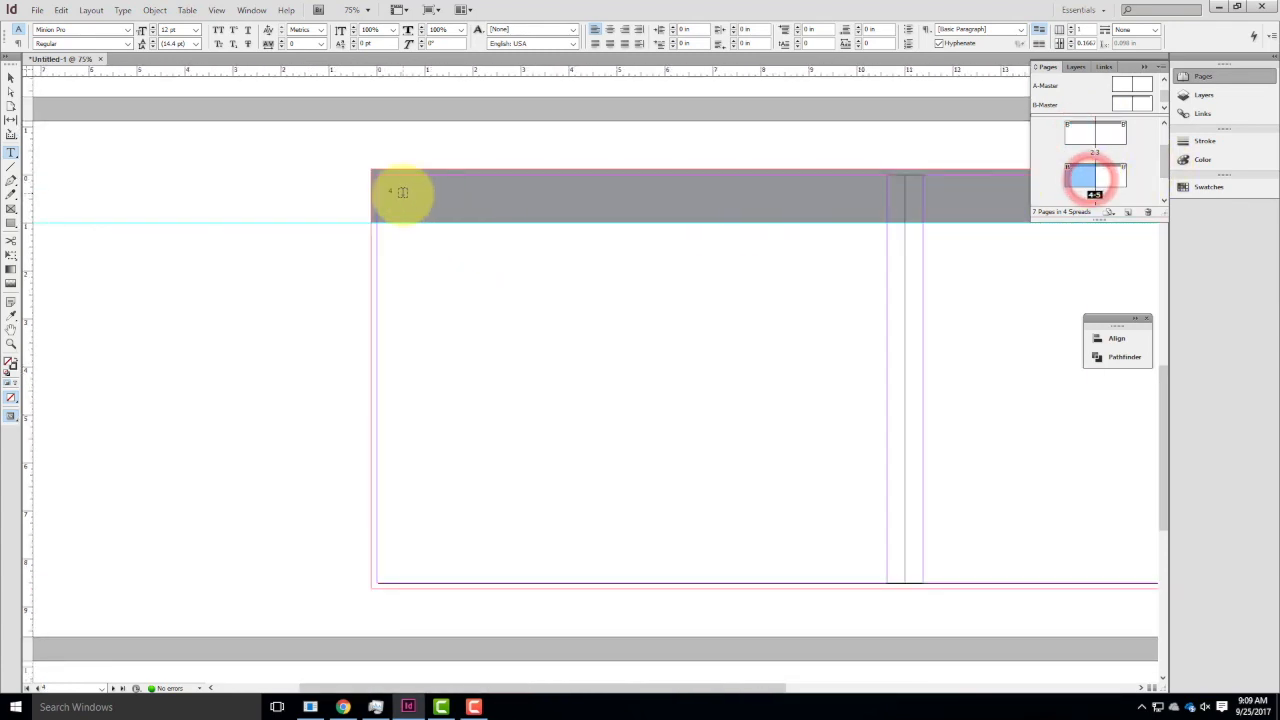
double_click(1110, 177)
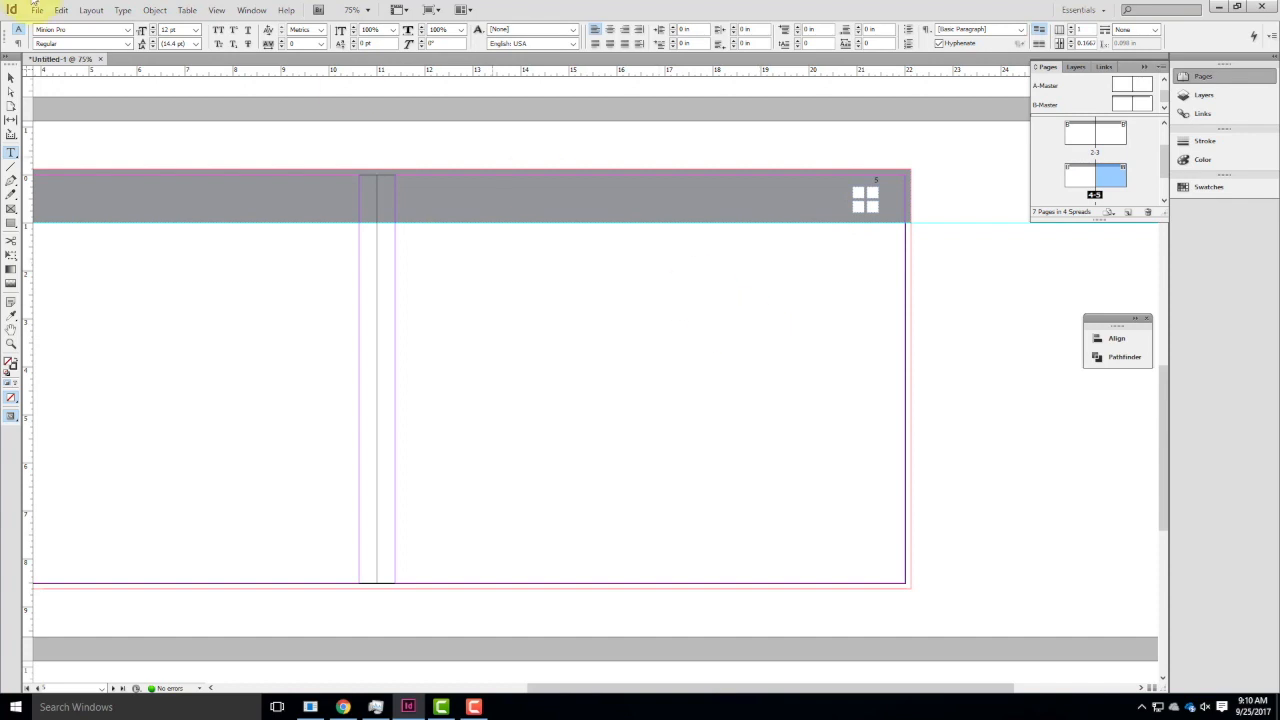
Draw a rectangular graphics frame about 7.86 by 5 in on page 5 below the header bar, and start placing a file in it.
click(11, 207)
drag(492, 276, 871, 516)
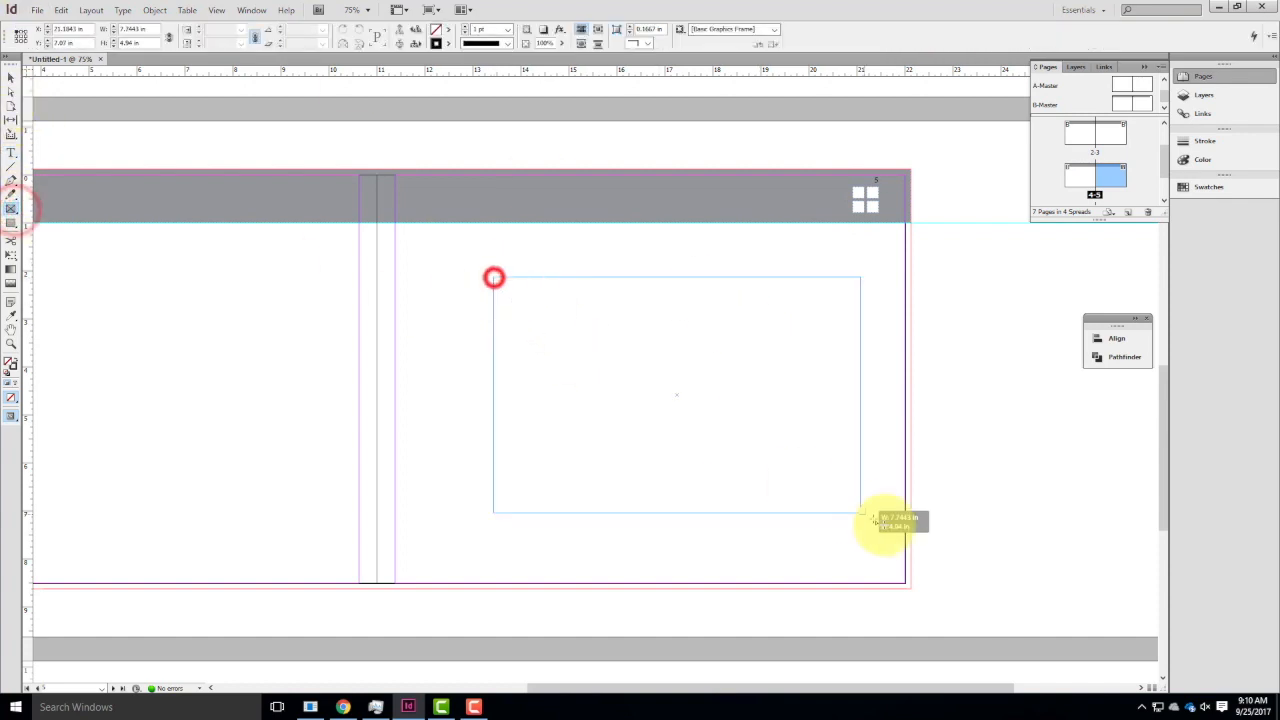
key(ctrl+d)
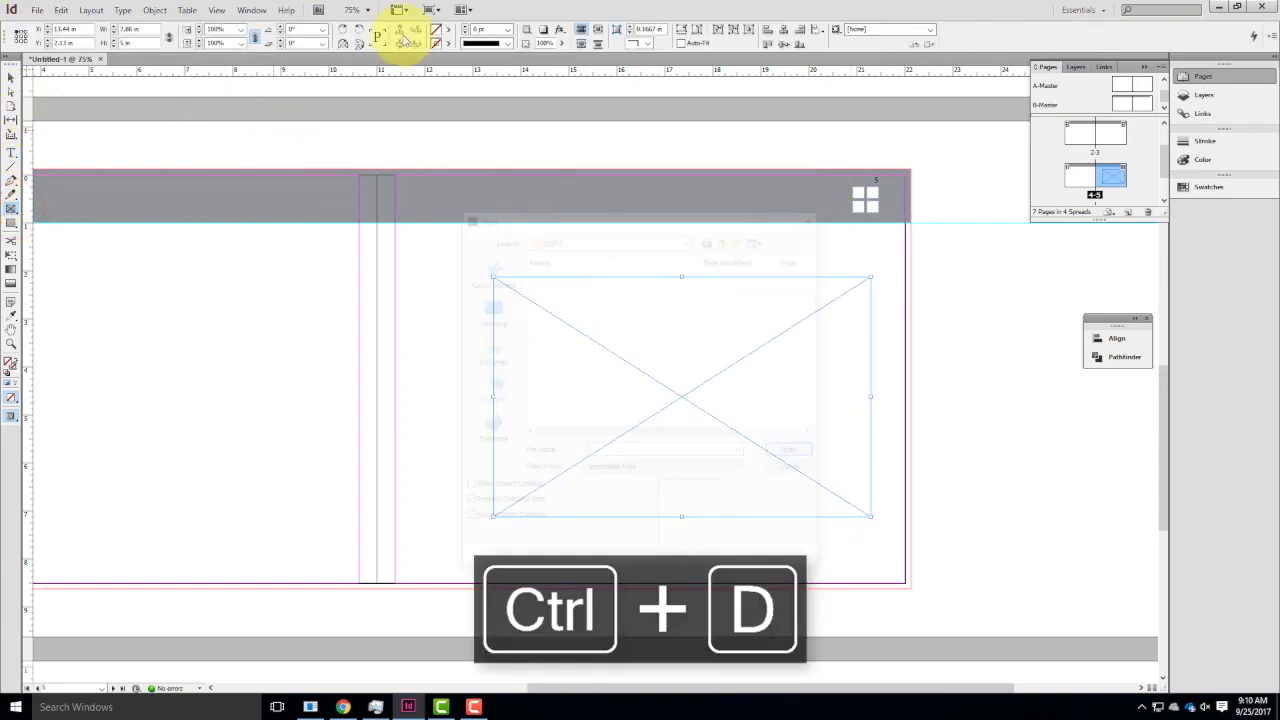
Find the Ex111 folder and place its night city skyline photo into the frame on page 5.
click(724, 237)
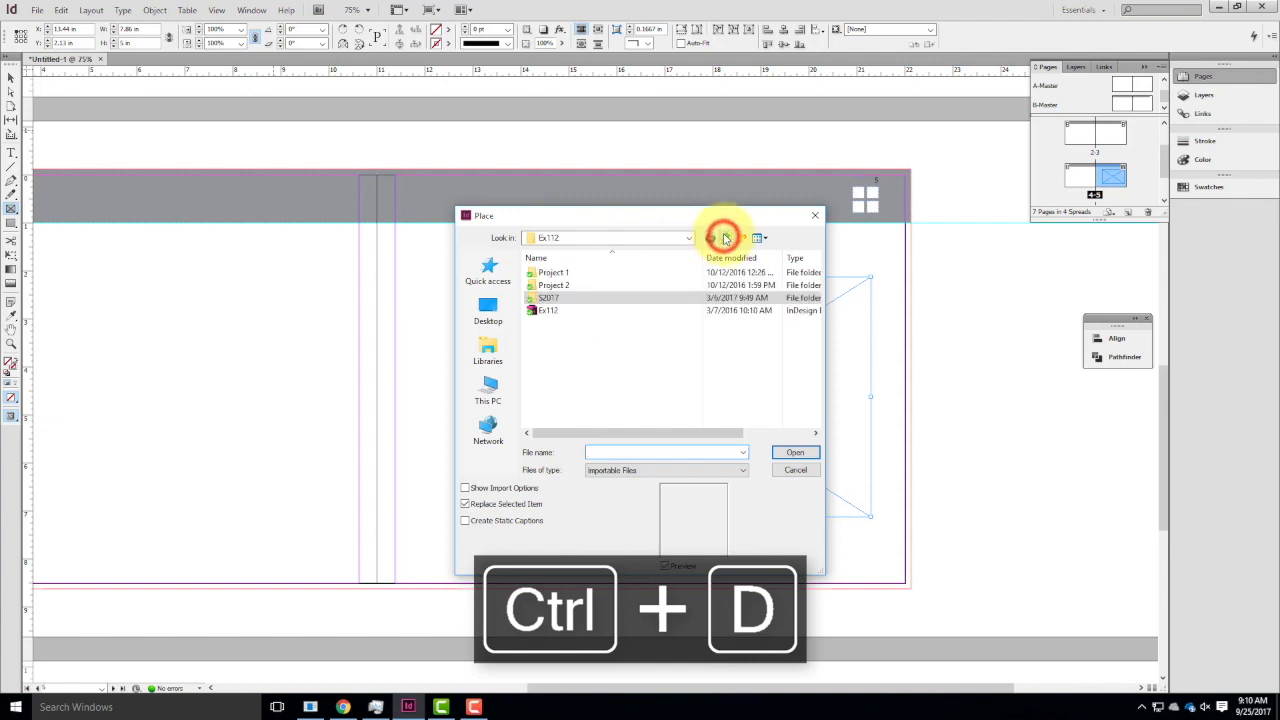
double_click(553, 272)
click(724, 237)
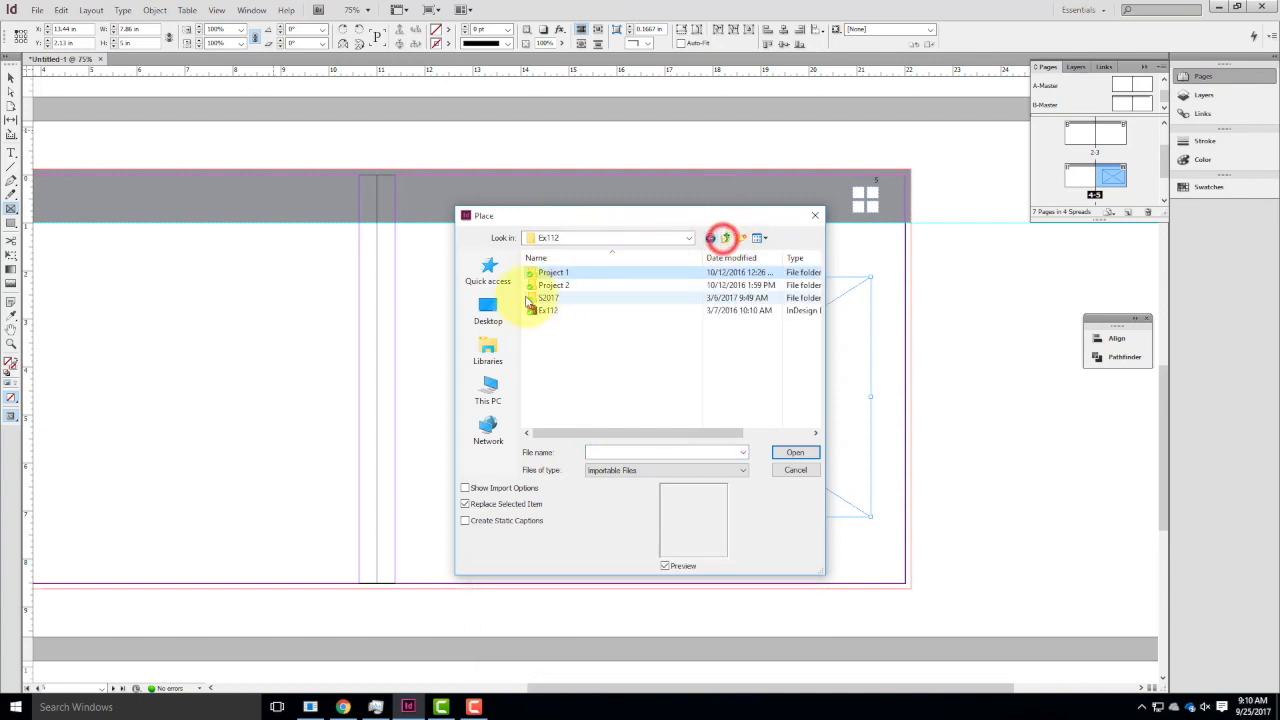
double_click(540, 286)
click(725, 237)
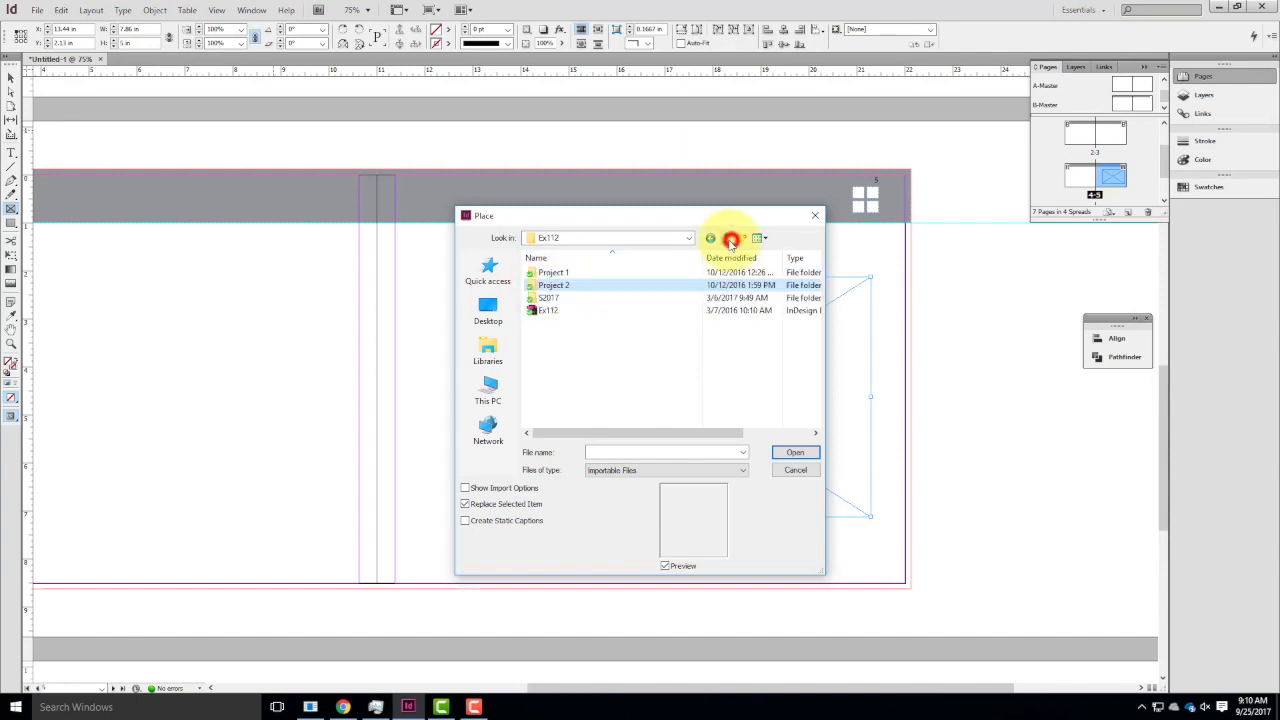
click(563, 297)
double_click(565, 297)
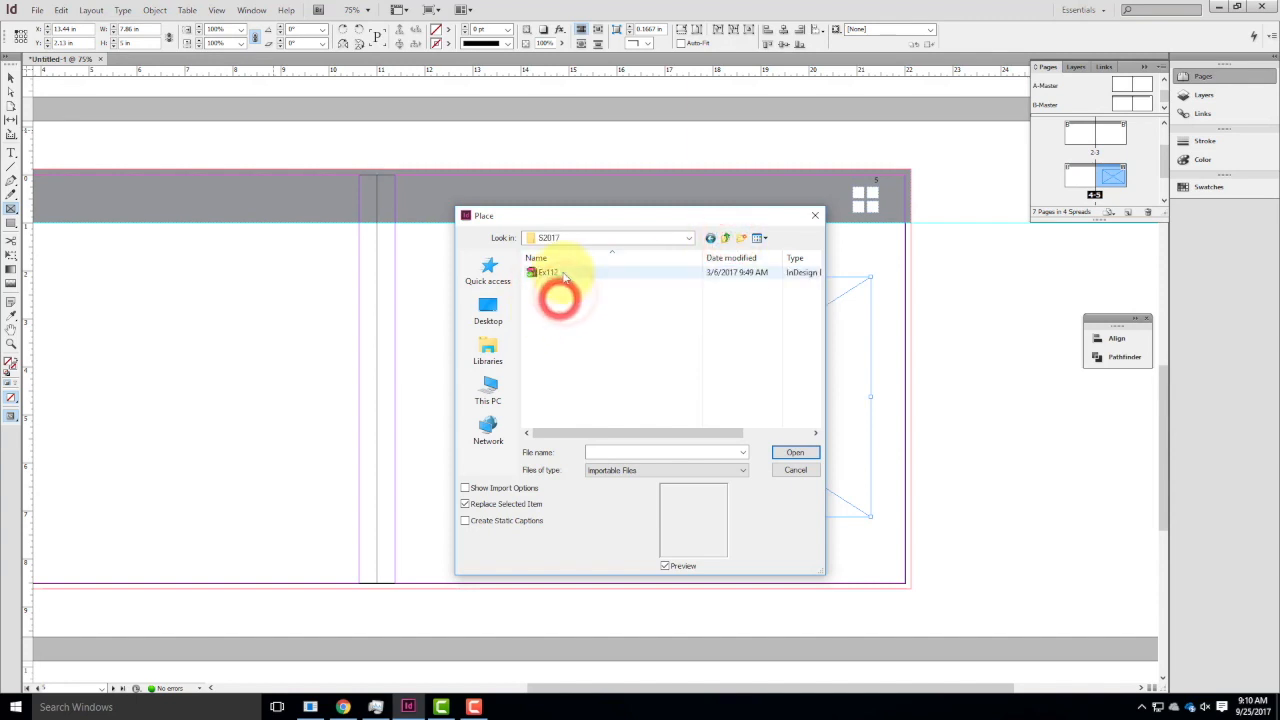
click(720, 238)
click(720, 238)
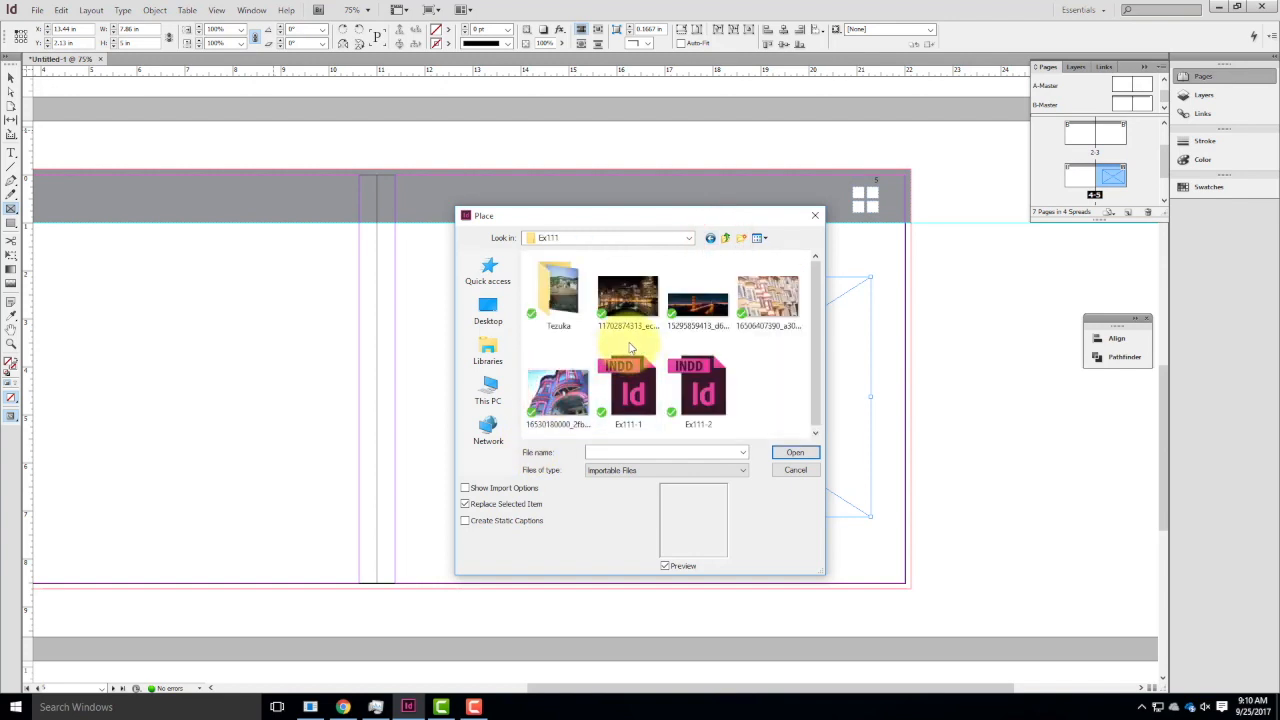
click(627, 298)
click(795, 451)
Fit the skyline photo with Fill Frame Proportionally and deselect it.
right_click(650, 373)
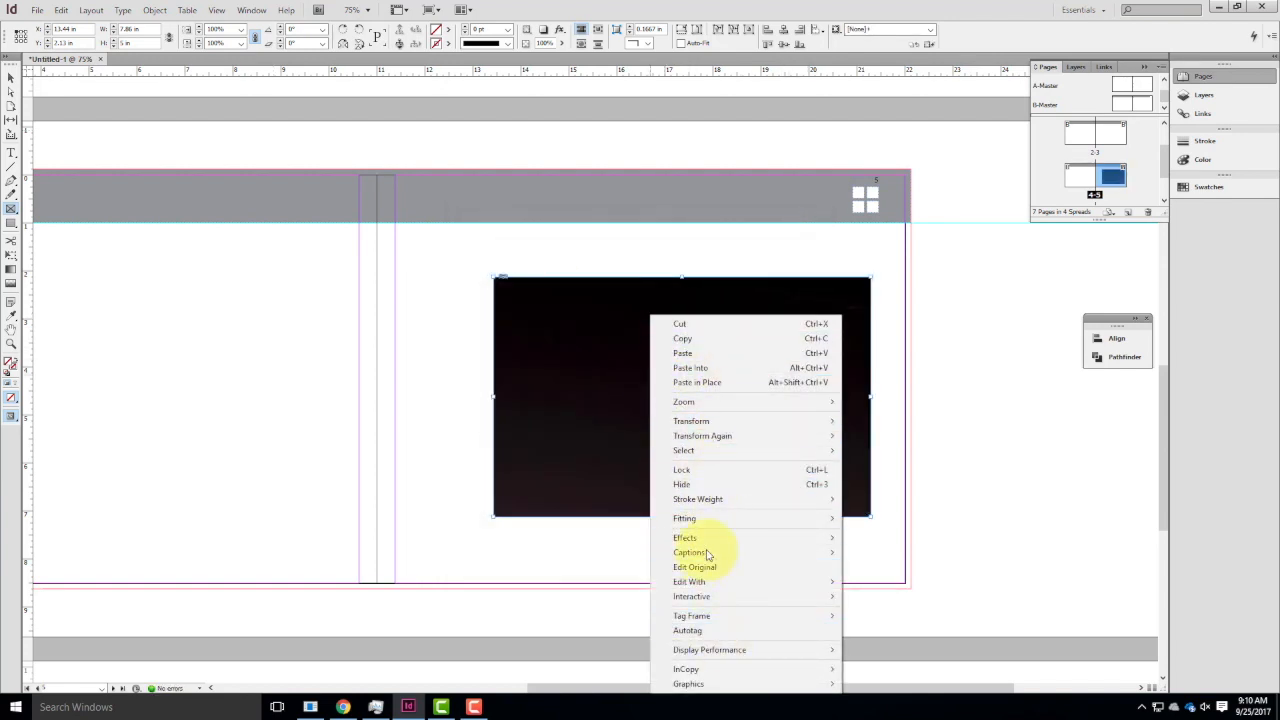
mouse_move(771, 520)
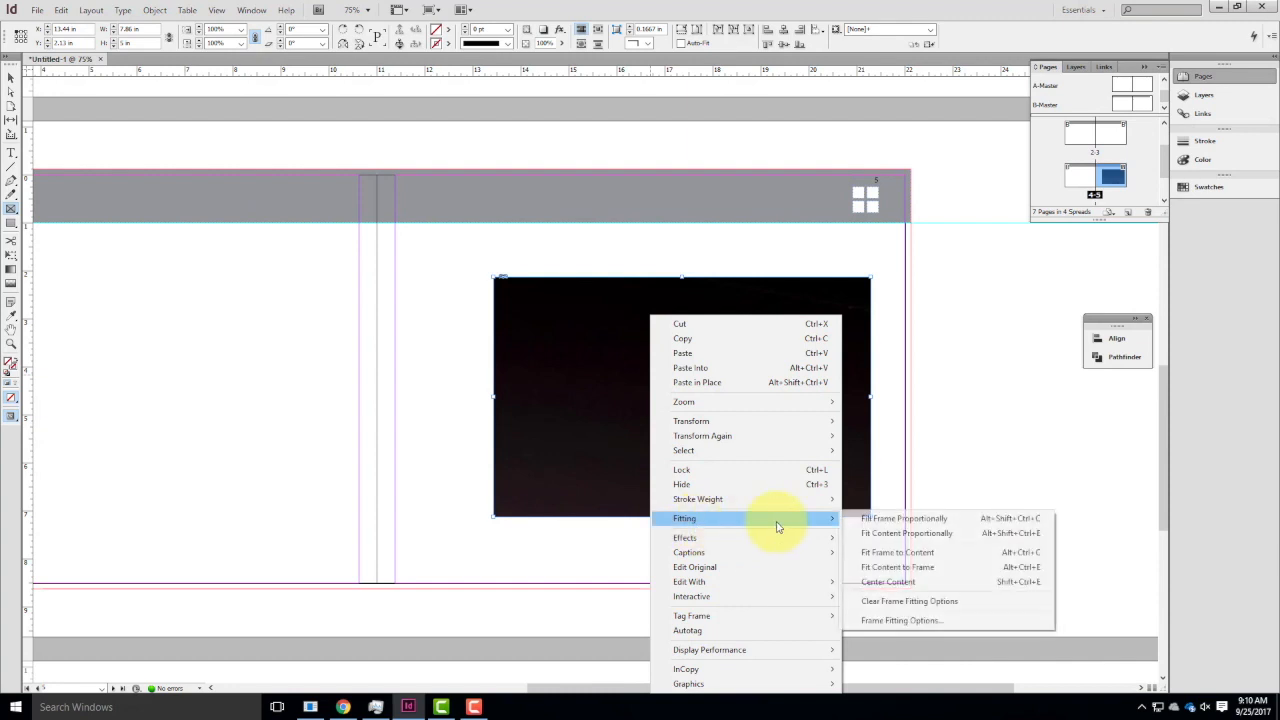
click(891, 521)
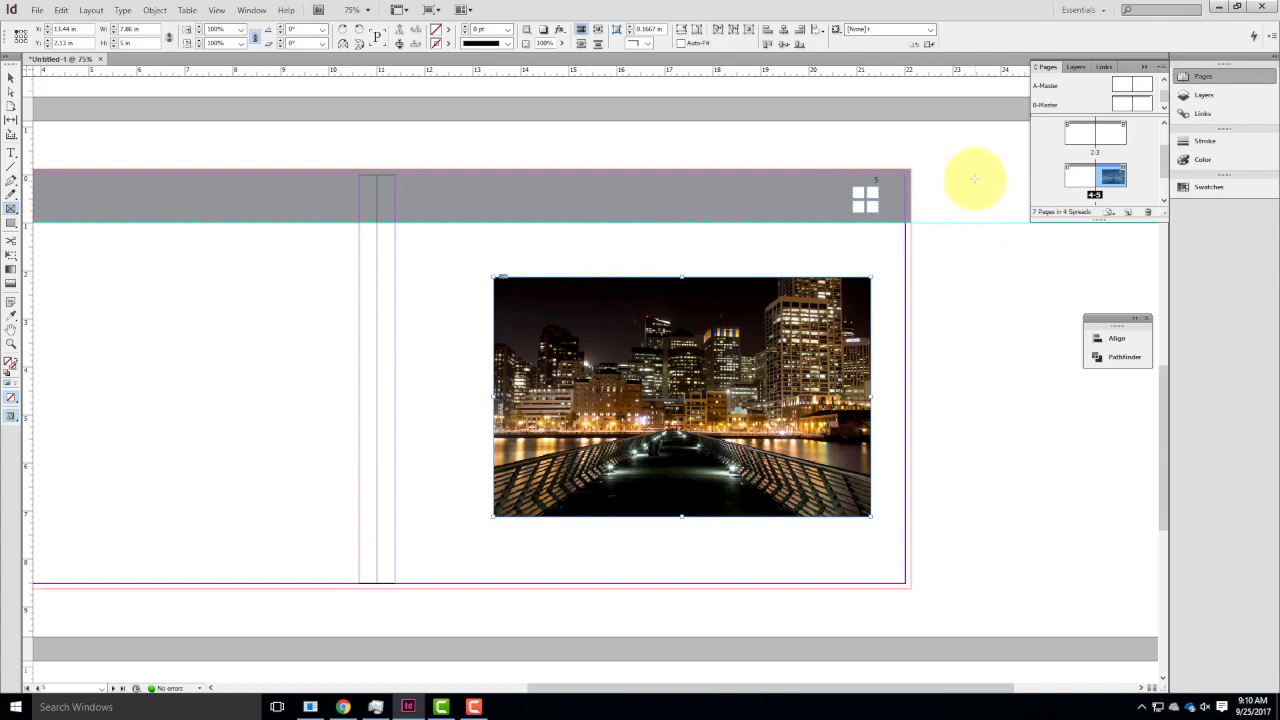
click(10, 76)
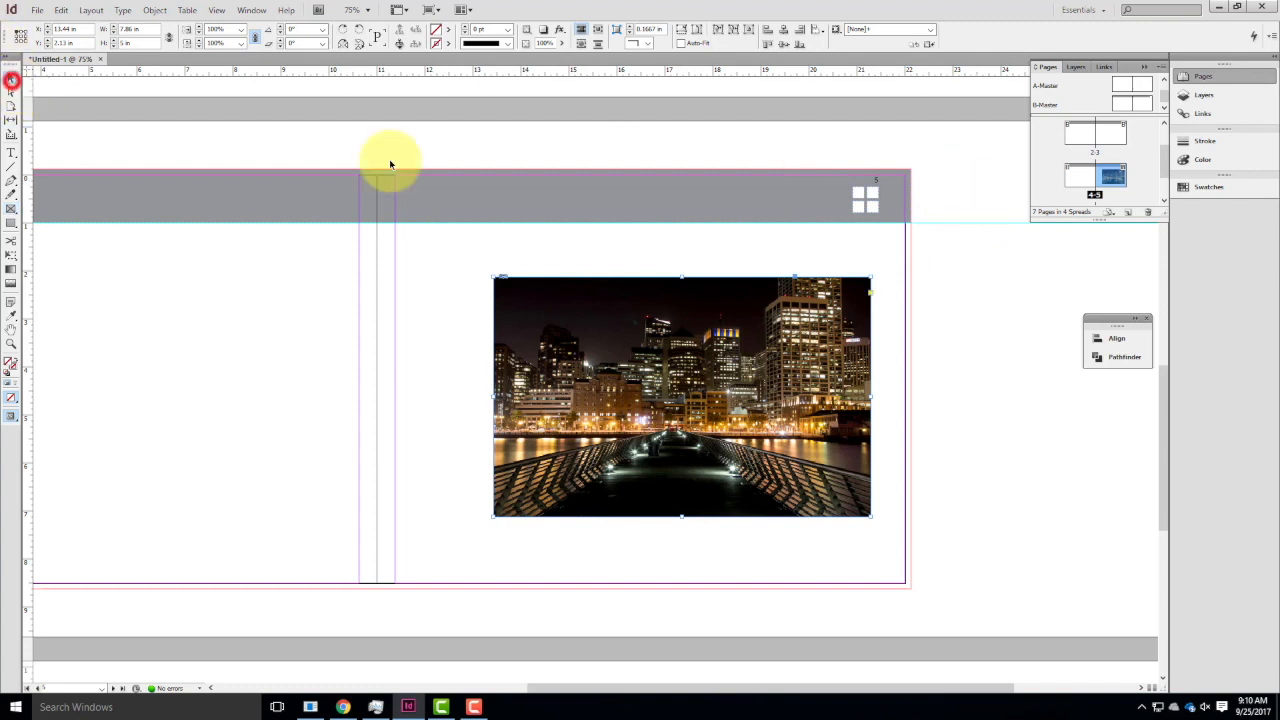
click(998, 331)
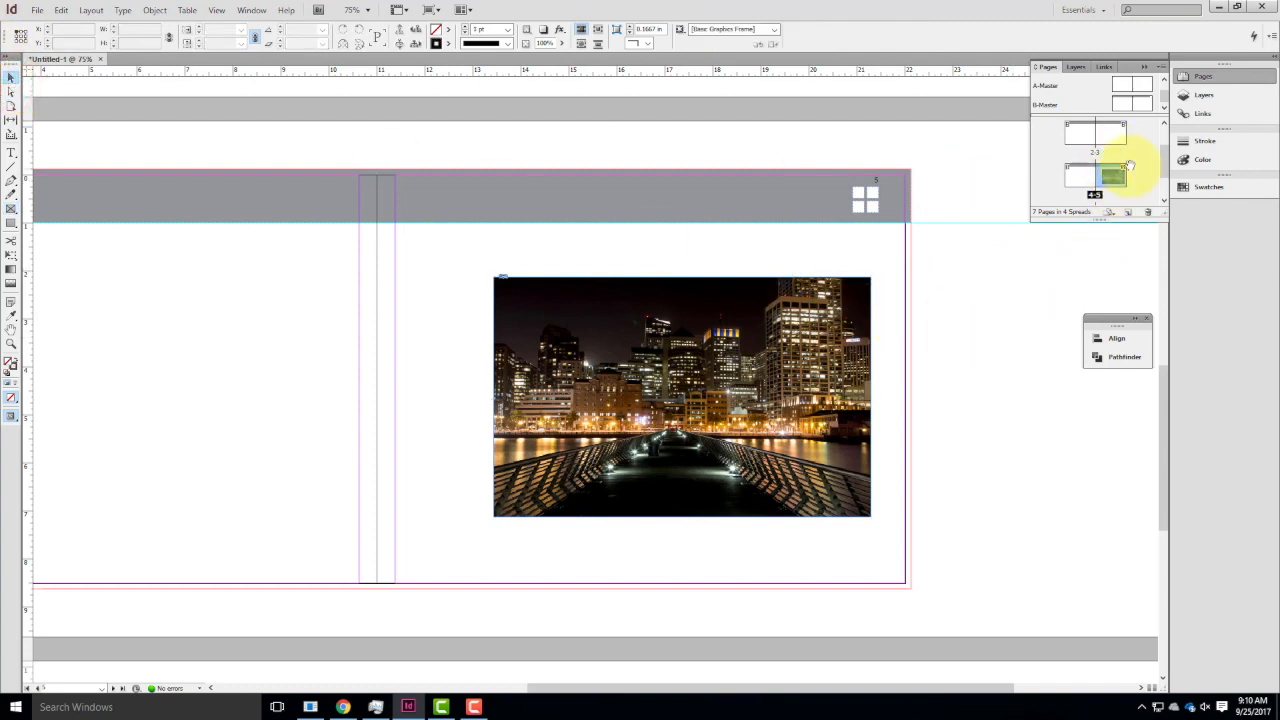
Move page 5 with the skyline photo to the page 3 position and check its automatic page number.
drag(1117, 178, 1117, 139)
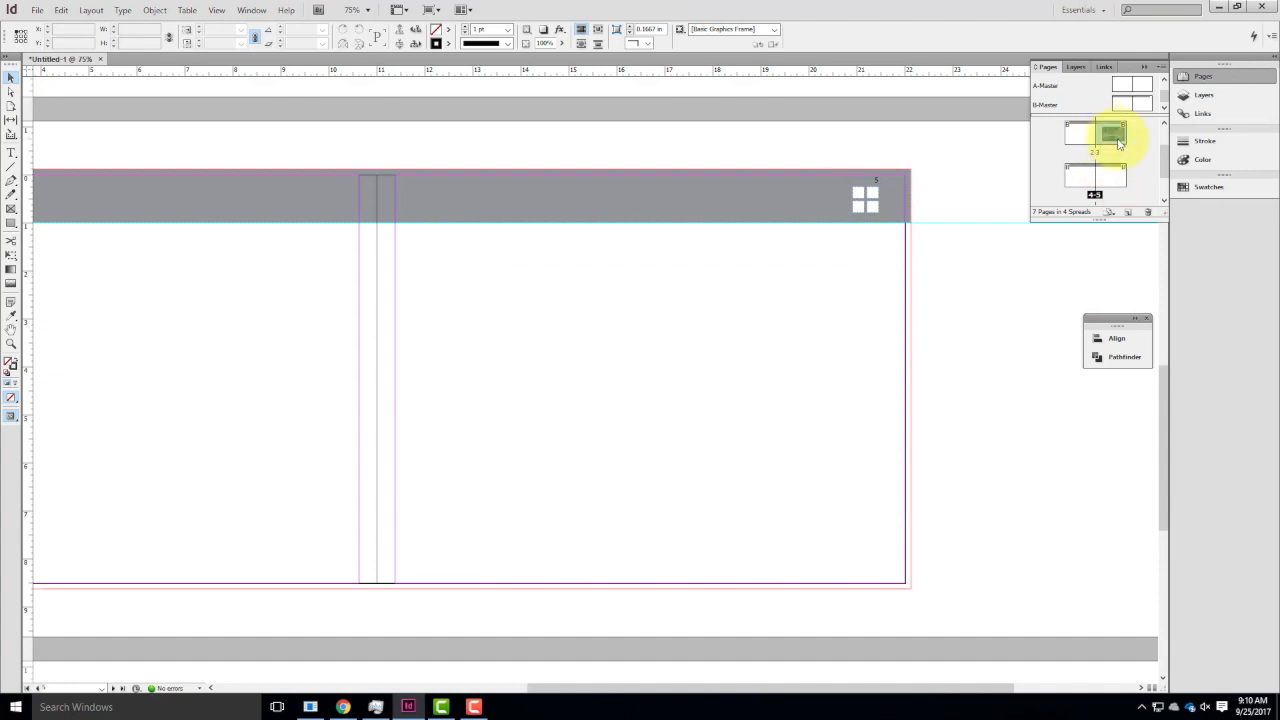
scroll(843, 268, up, 5)
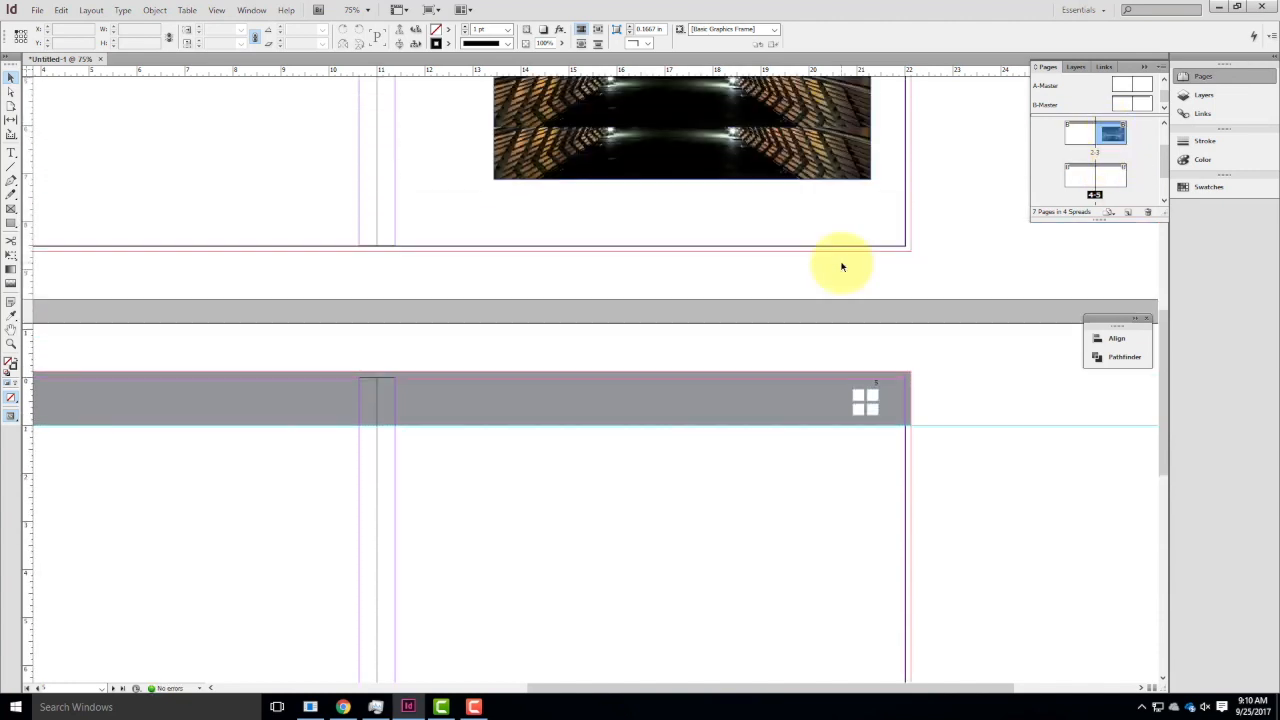
scroll(843, 268, up, 1)
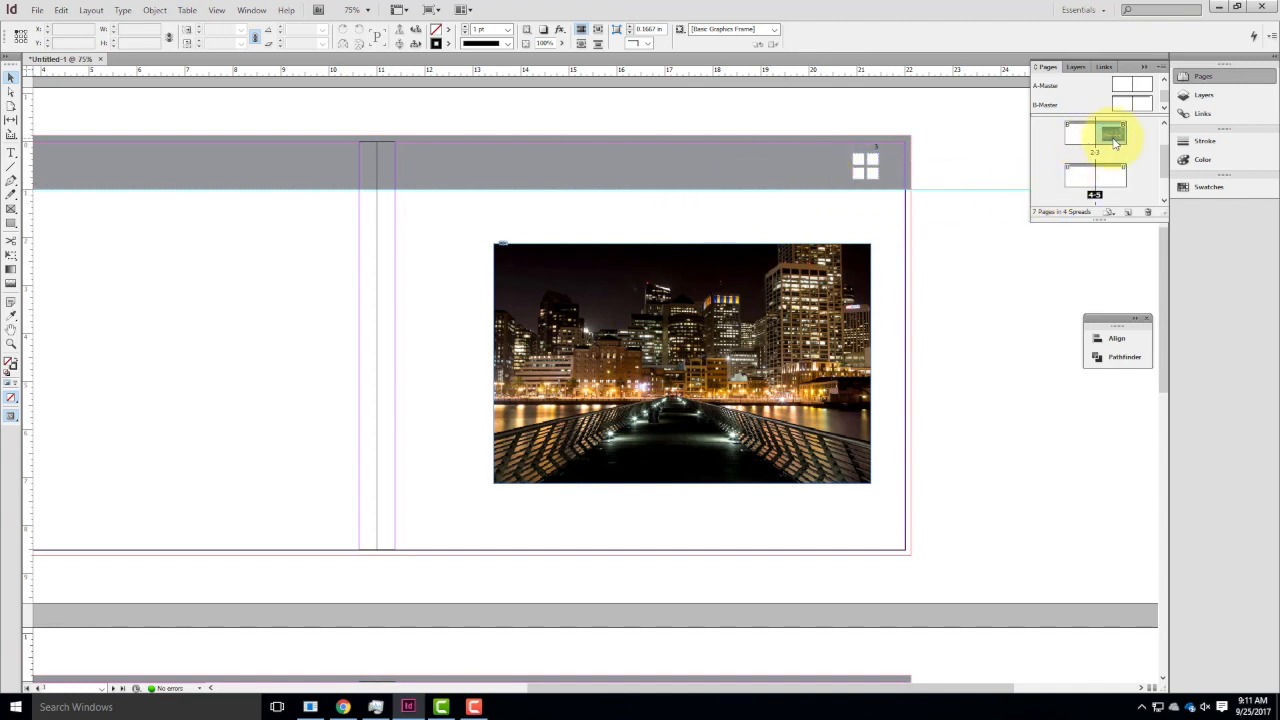
scroll(985, 177, up, 1)
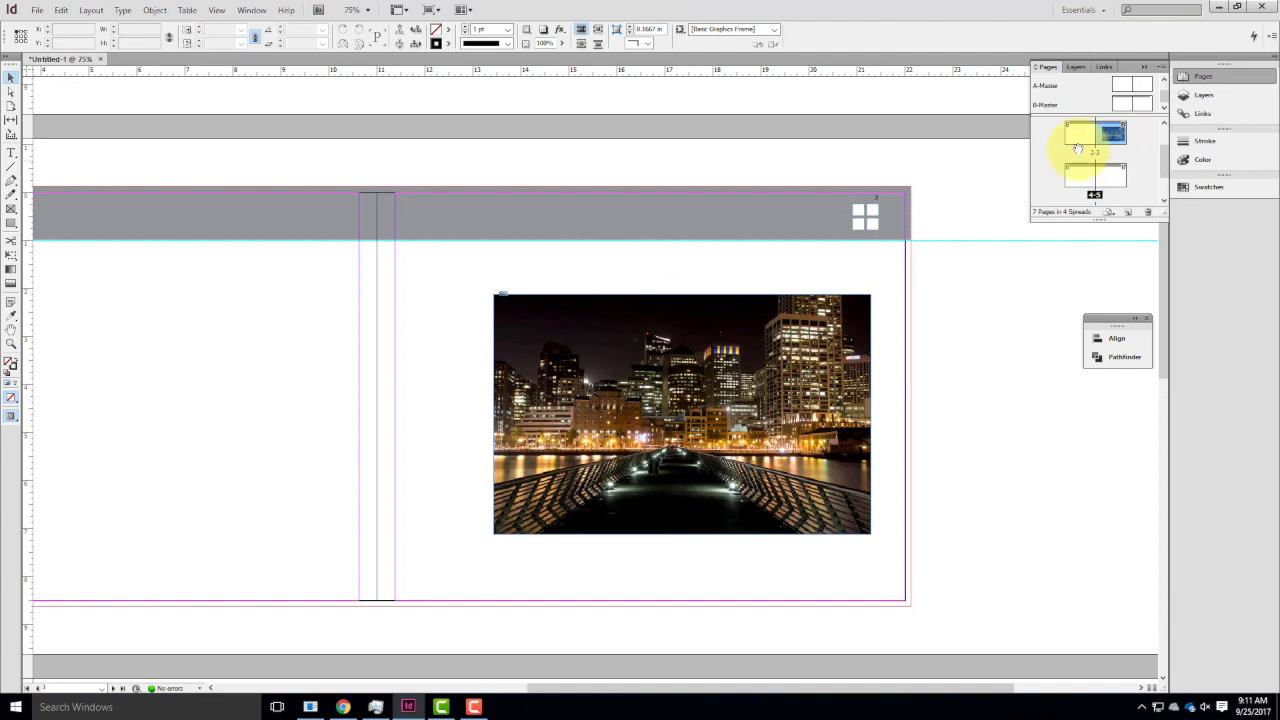
Start a new section at page 2 with section prefix P1 and section marker [Project 1], keeping automatic page numbering.
click(1083, 137)
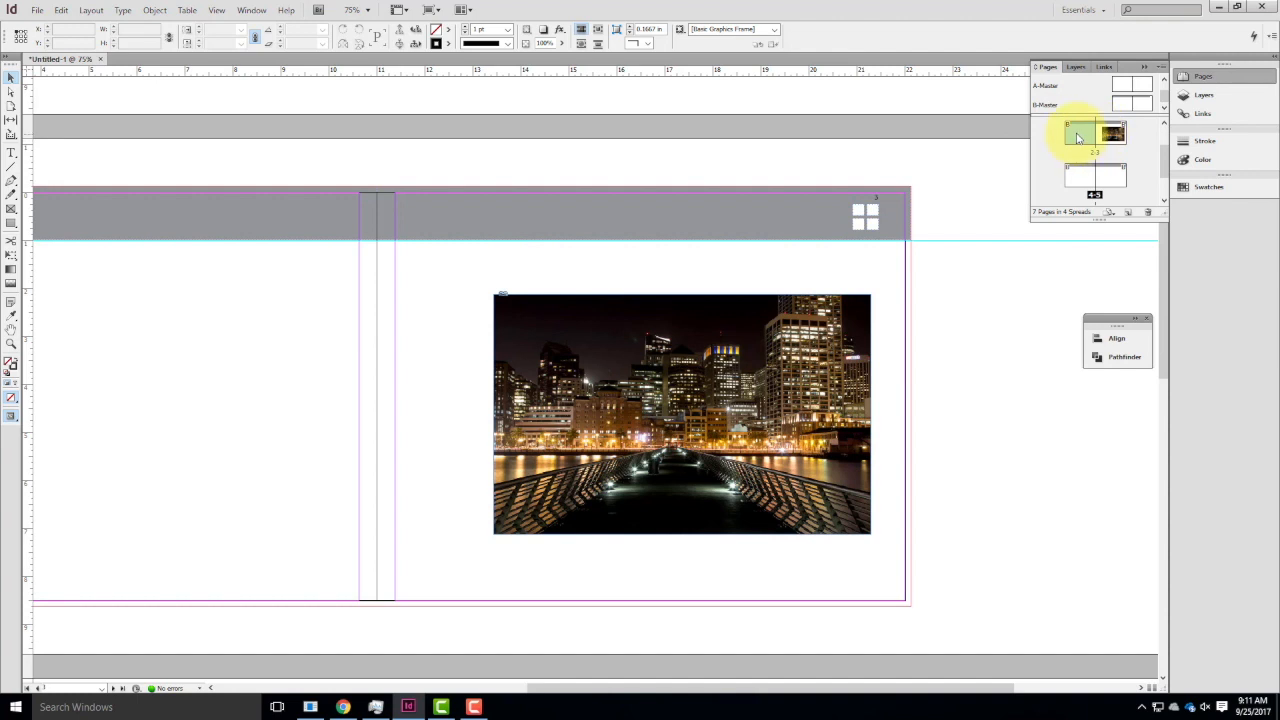
right_click(1078, 137)
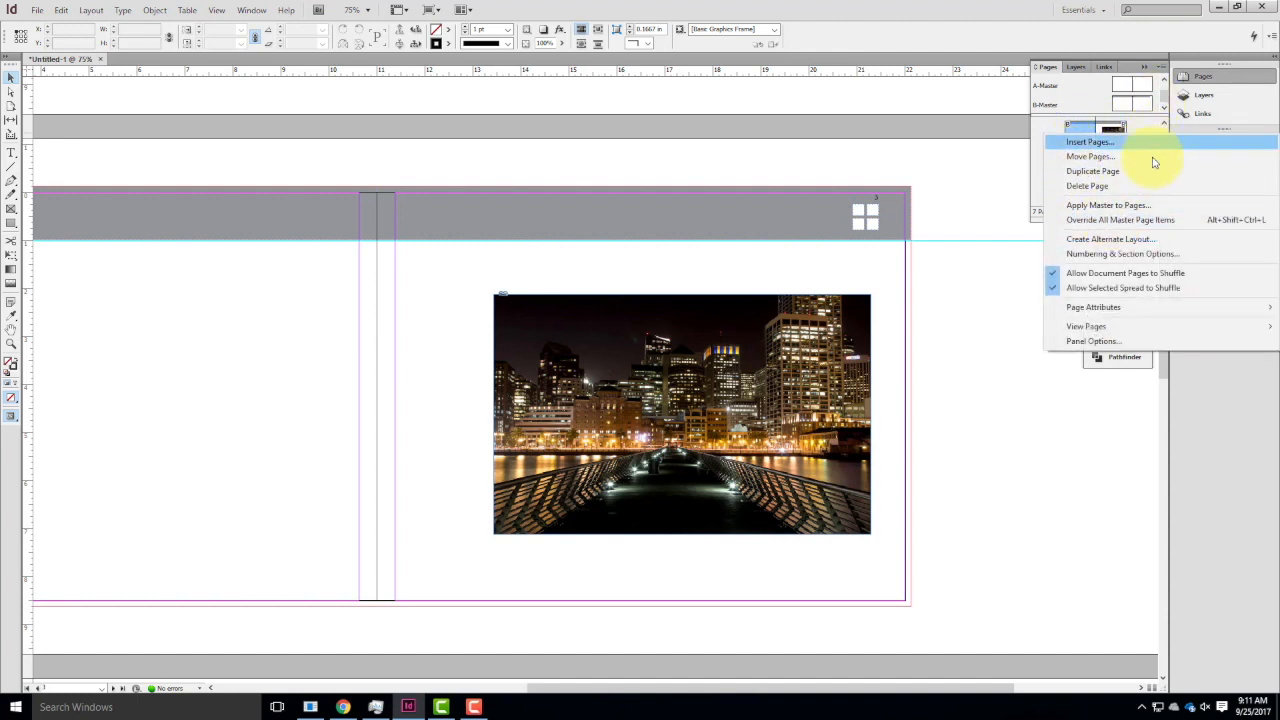
mouse_move(1165, 332)
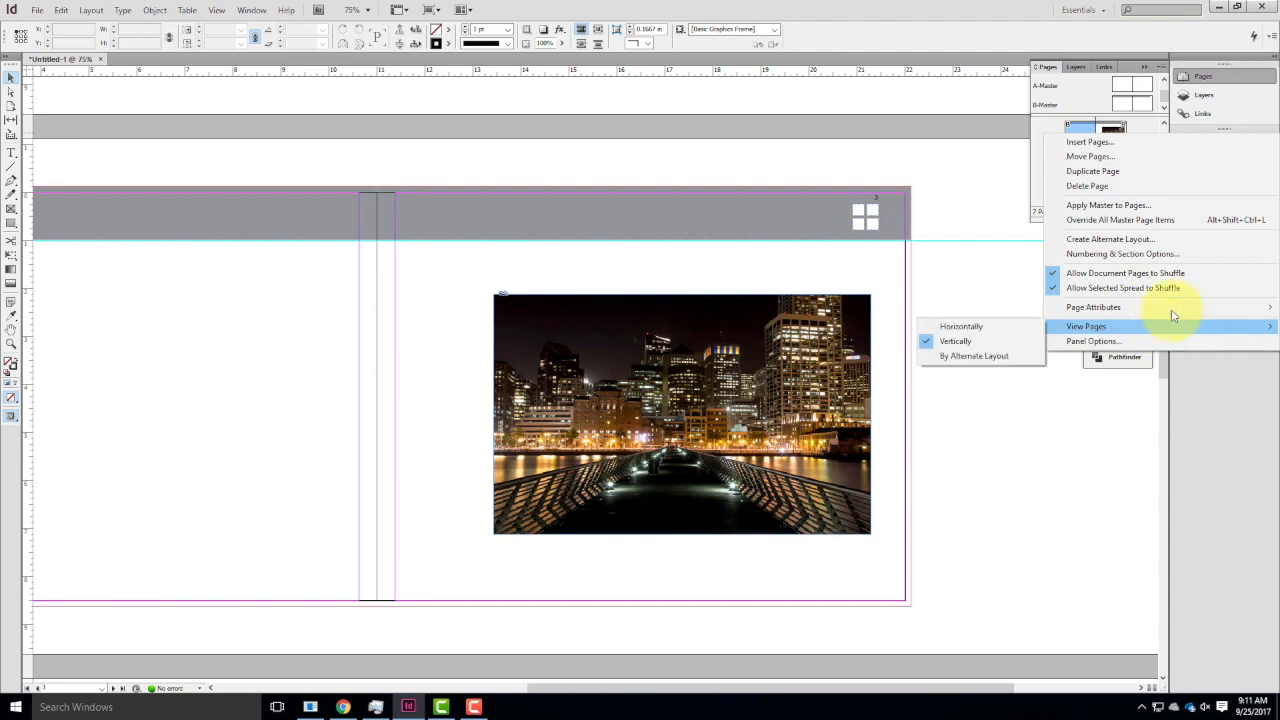
click(1145, 257)
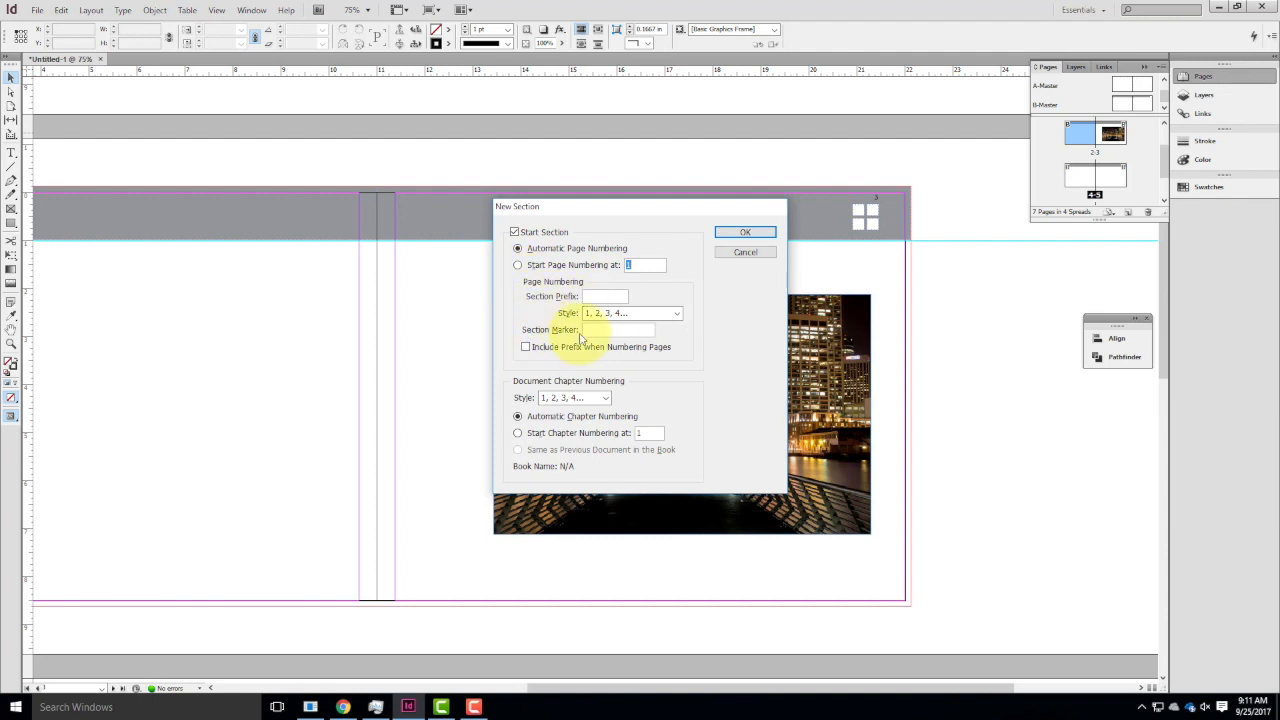
click(600, 297)
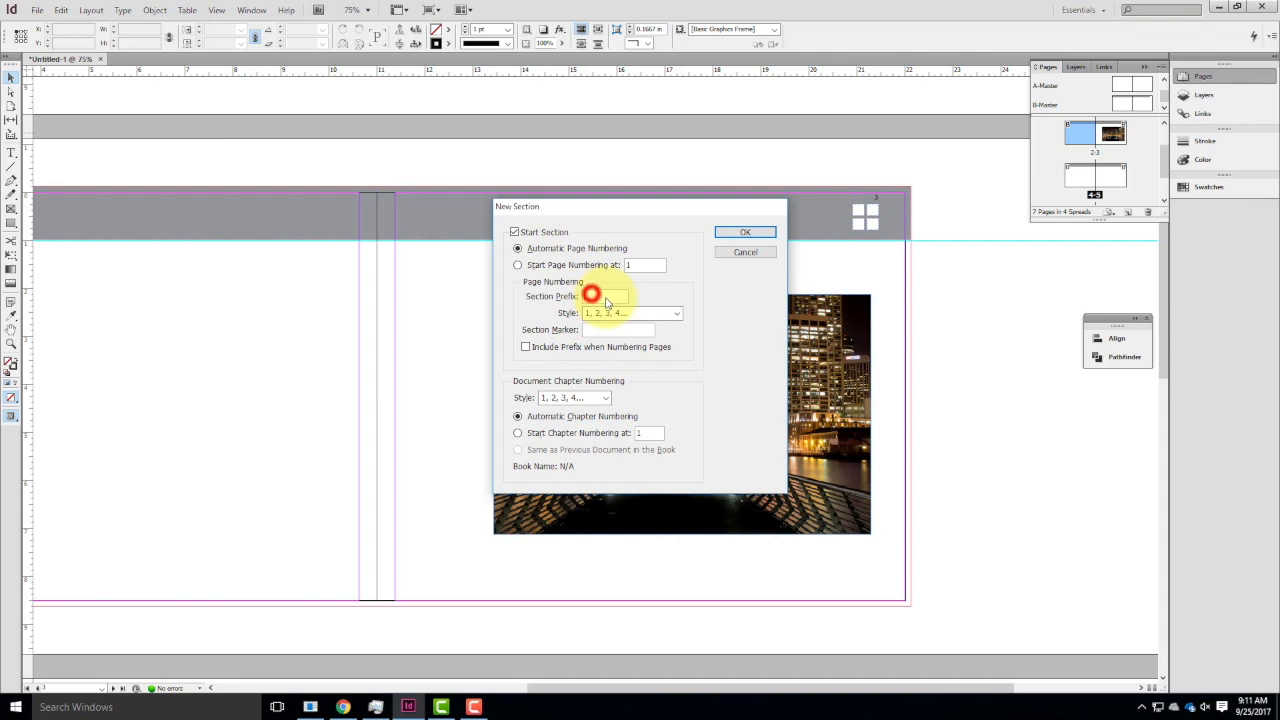
key(End)
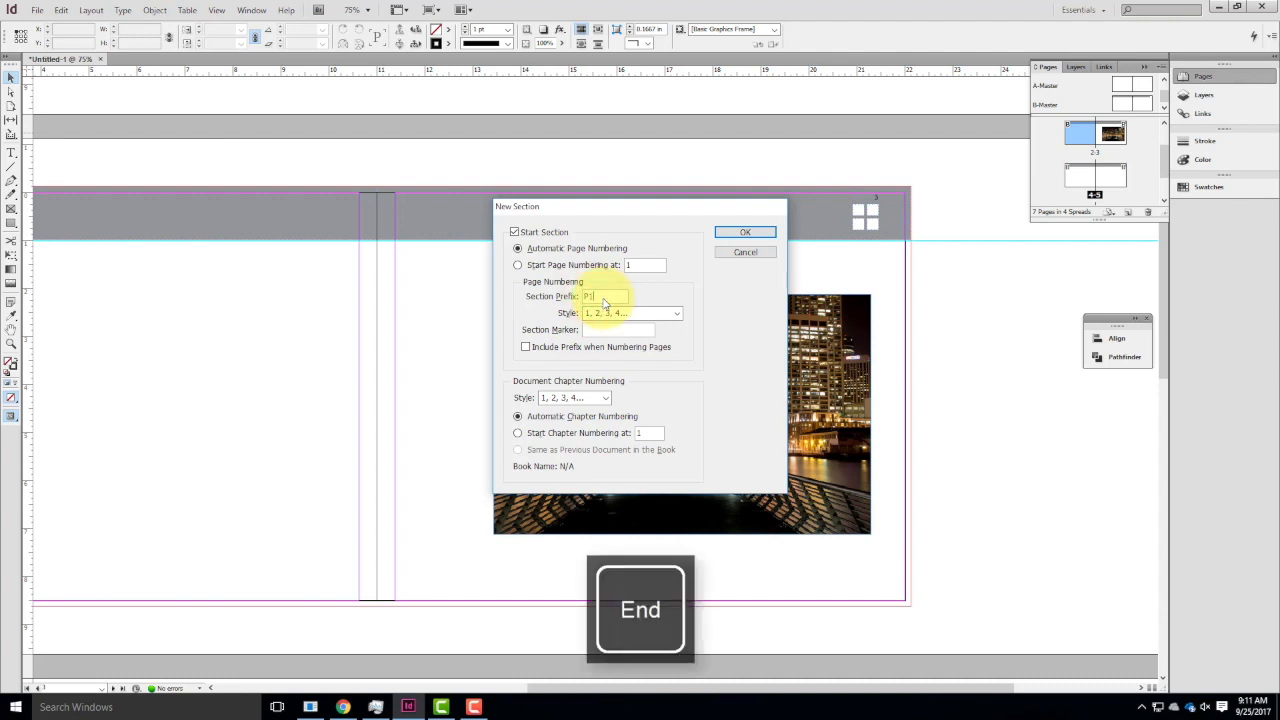
click(603, 332)
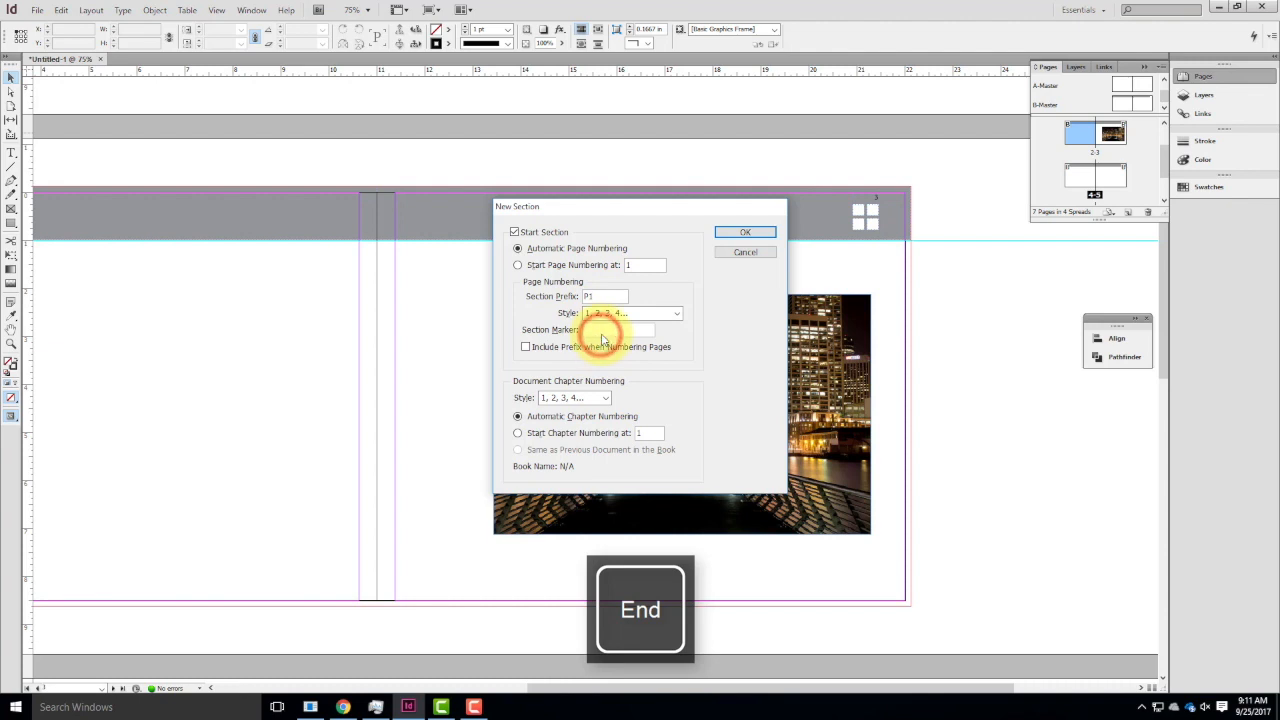
text(P)
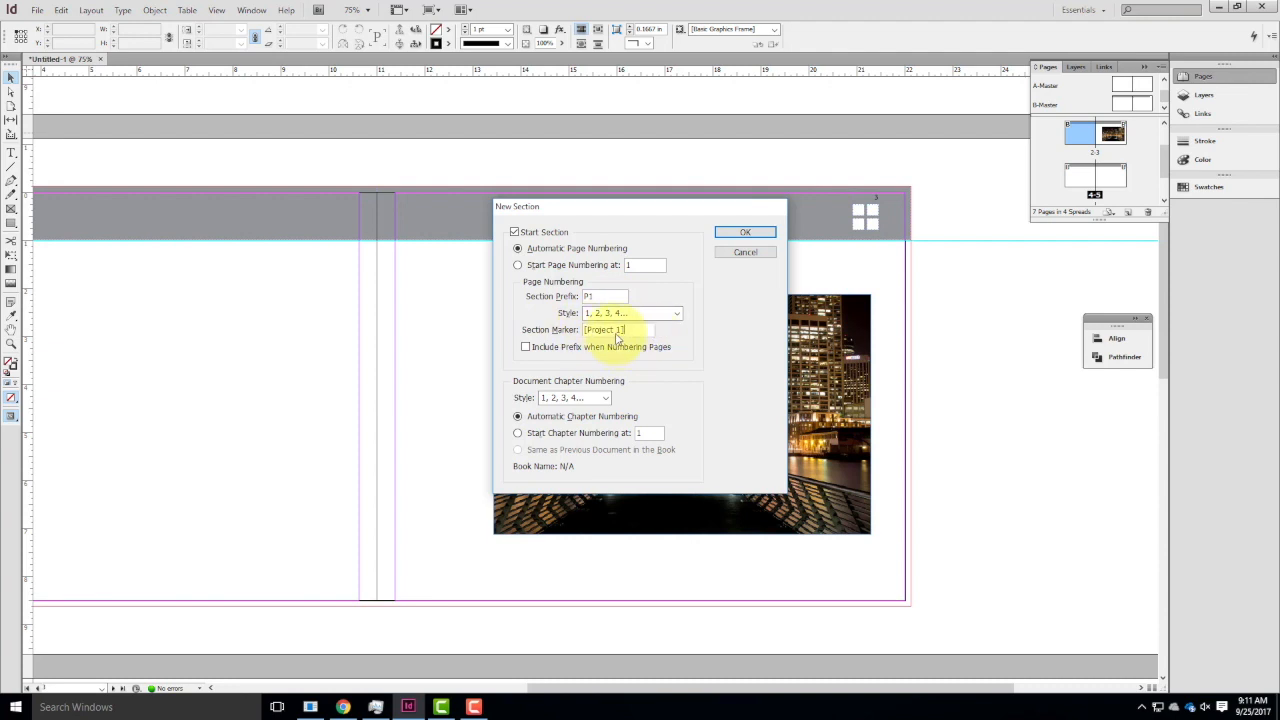
click(749, 233)
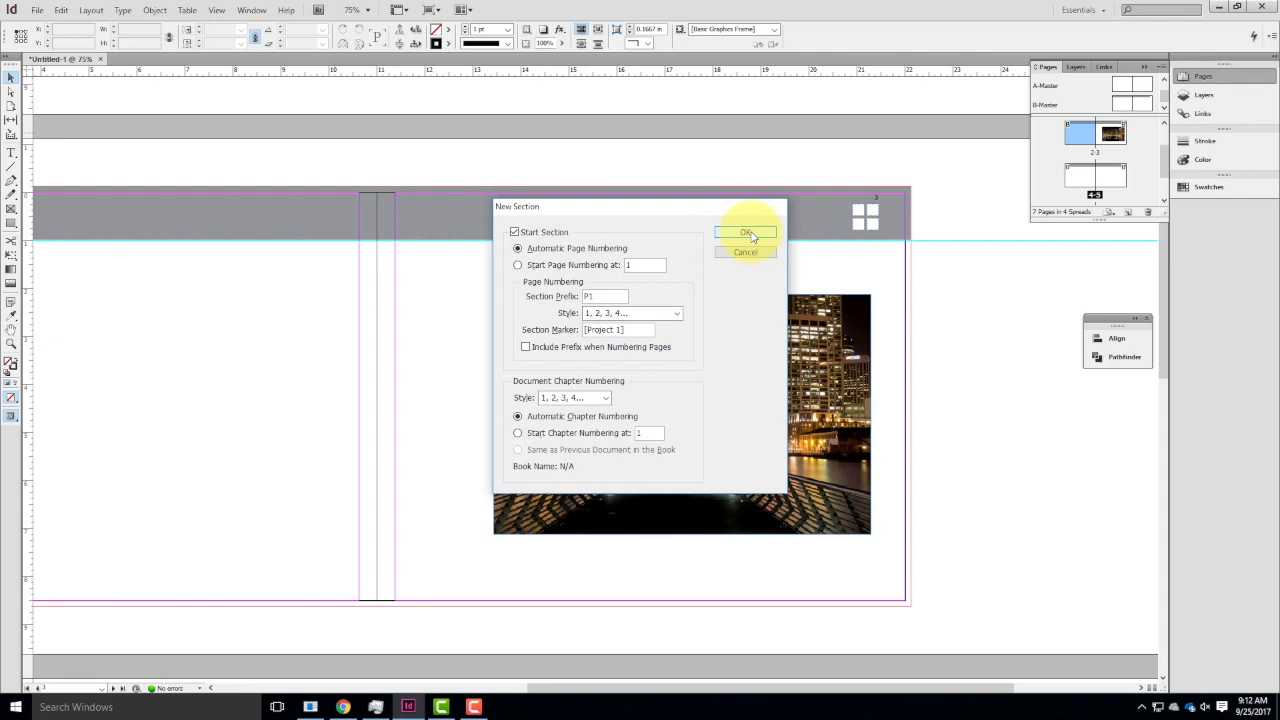
click(752, 235)
scroll(1079, 153, up, 1)
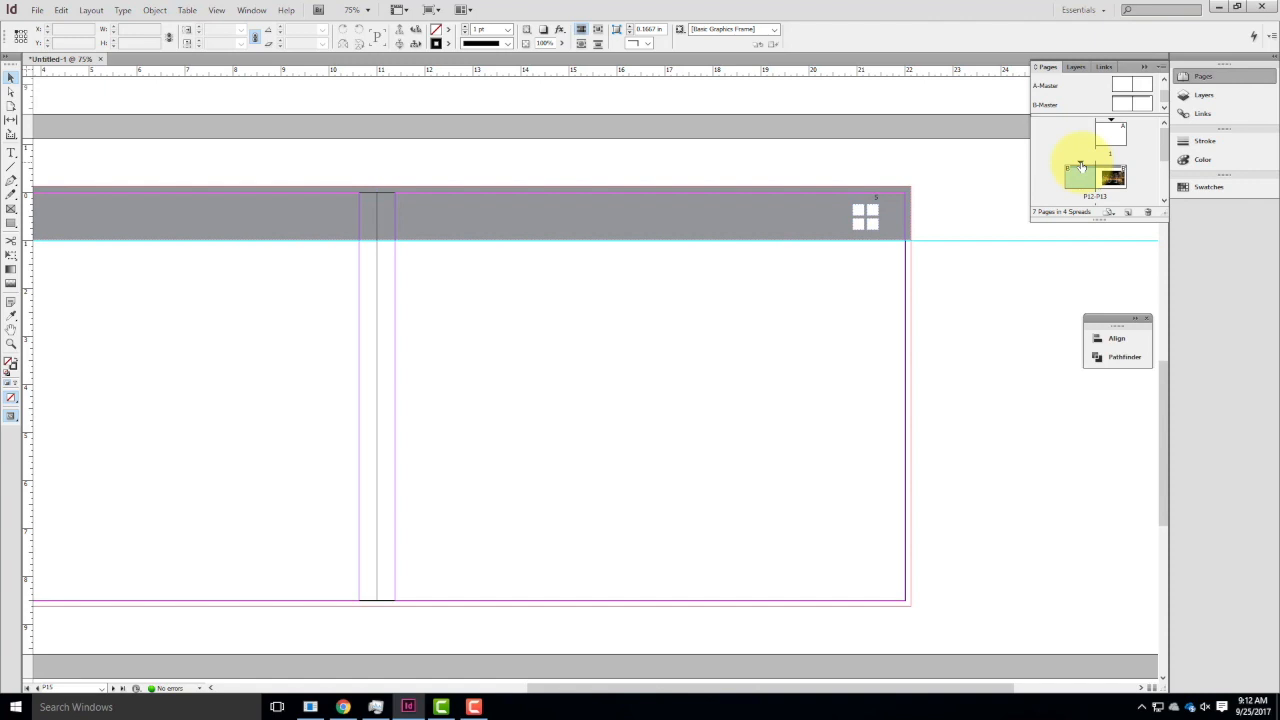
On B-Master, duplicate the right-hand page number text frame and place the copy directly below the four white squares in the header bar.
double_click(1127, 106)
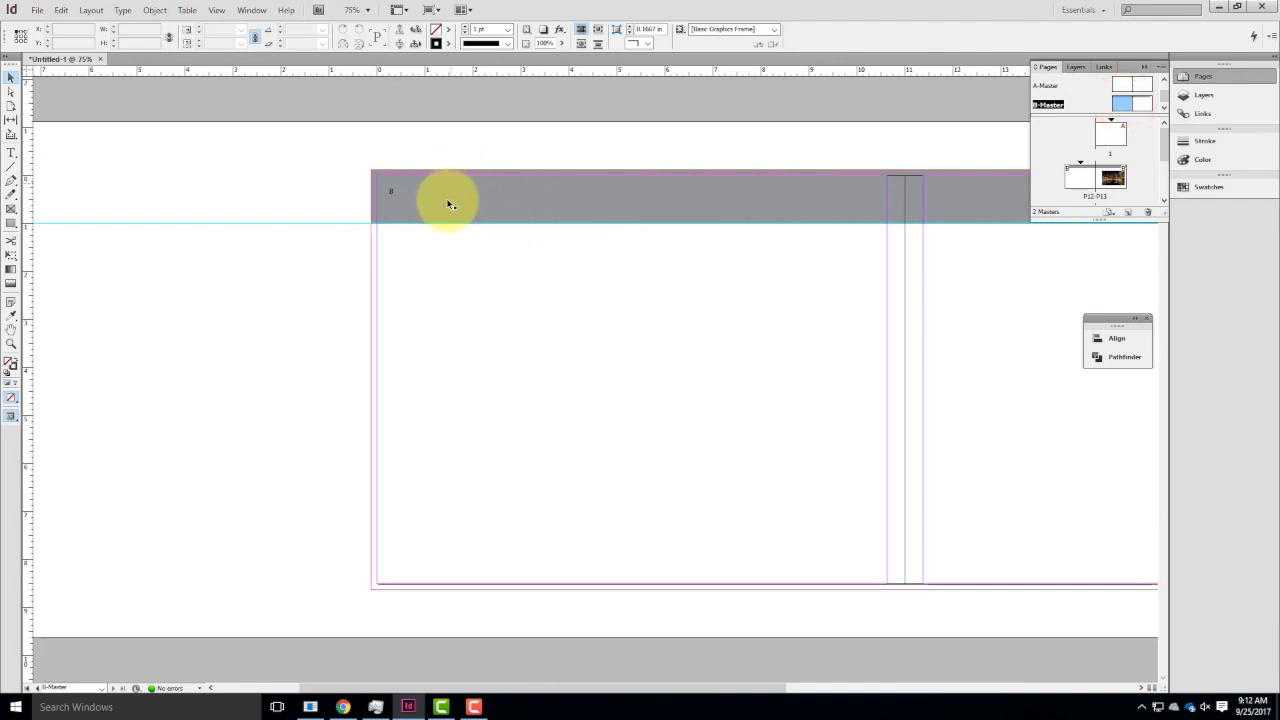
drag(749, 222, 160, 306)
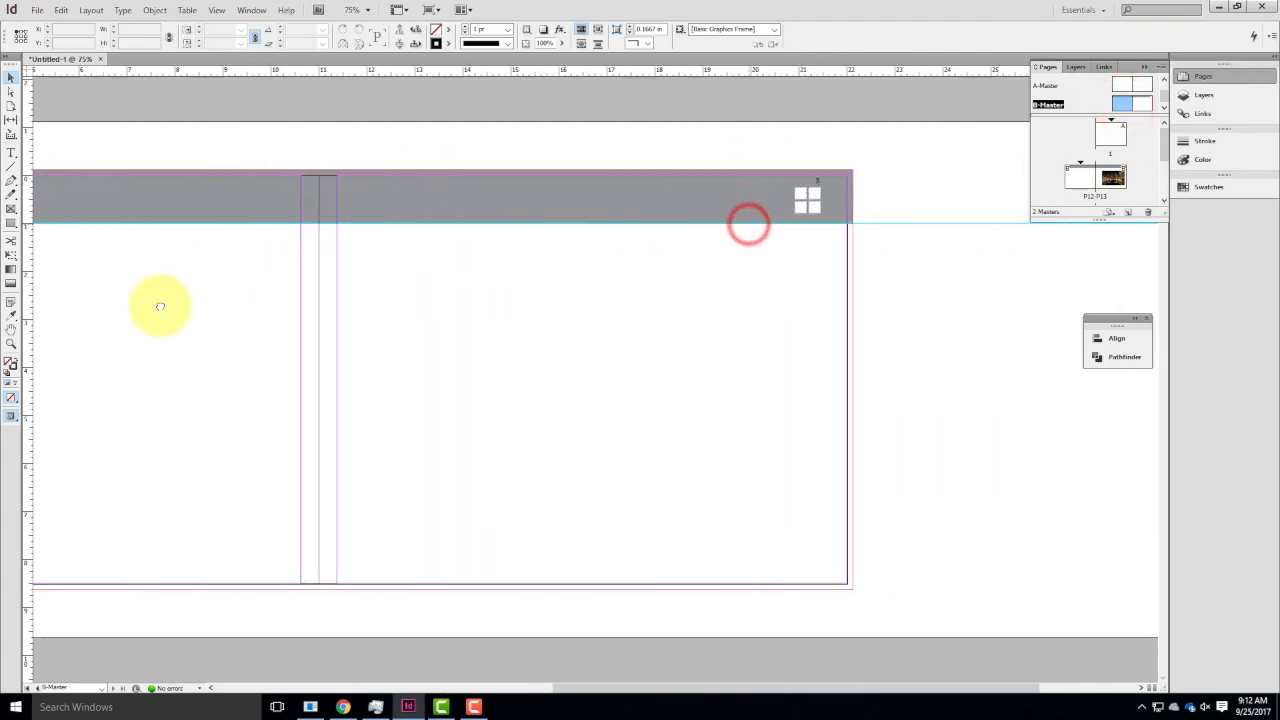
key(ctrl+=)
key(ctrl+=)
key(ctrl+=)
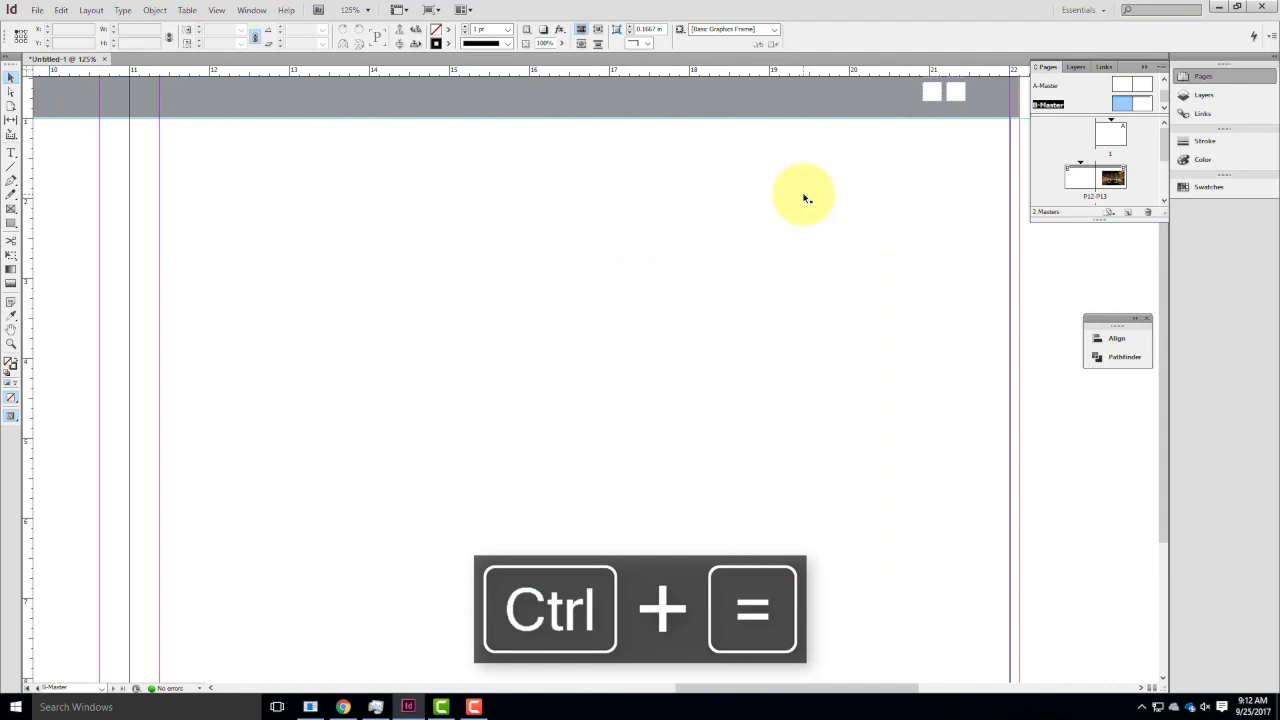
drag(852, 119, 304, 530)
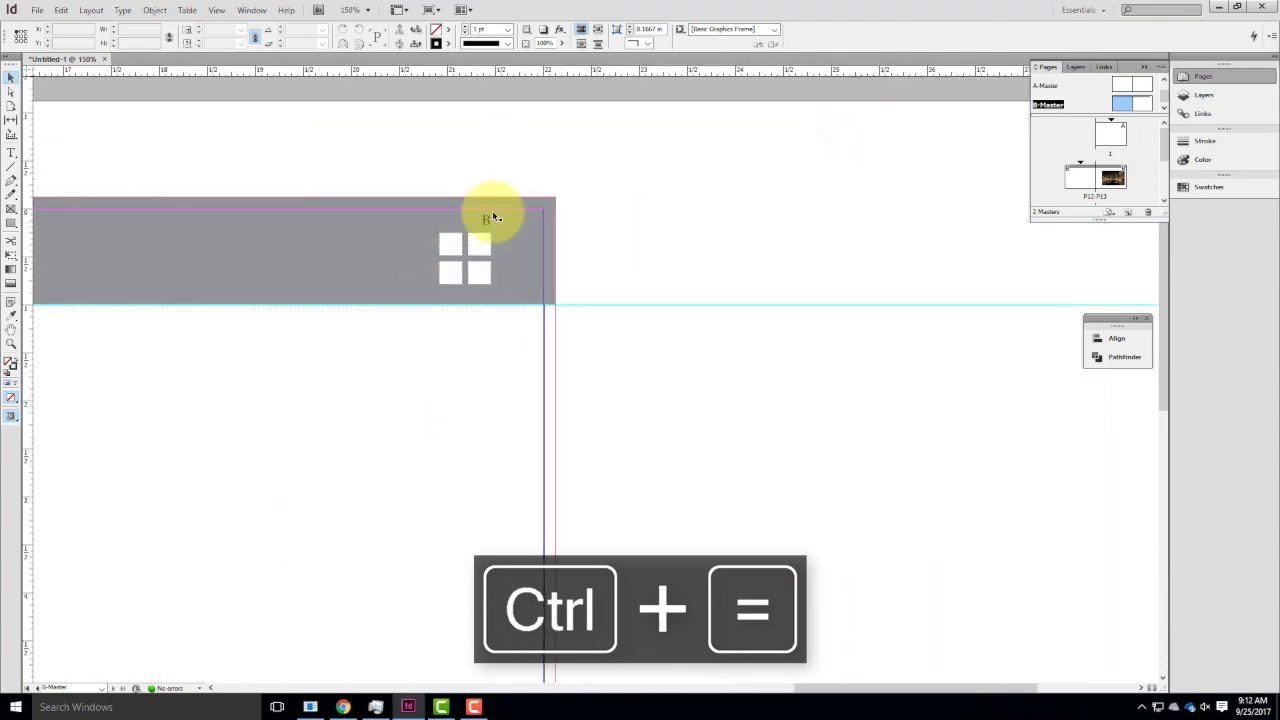
click(490, 230)
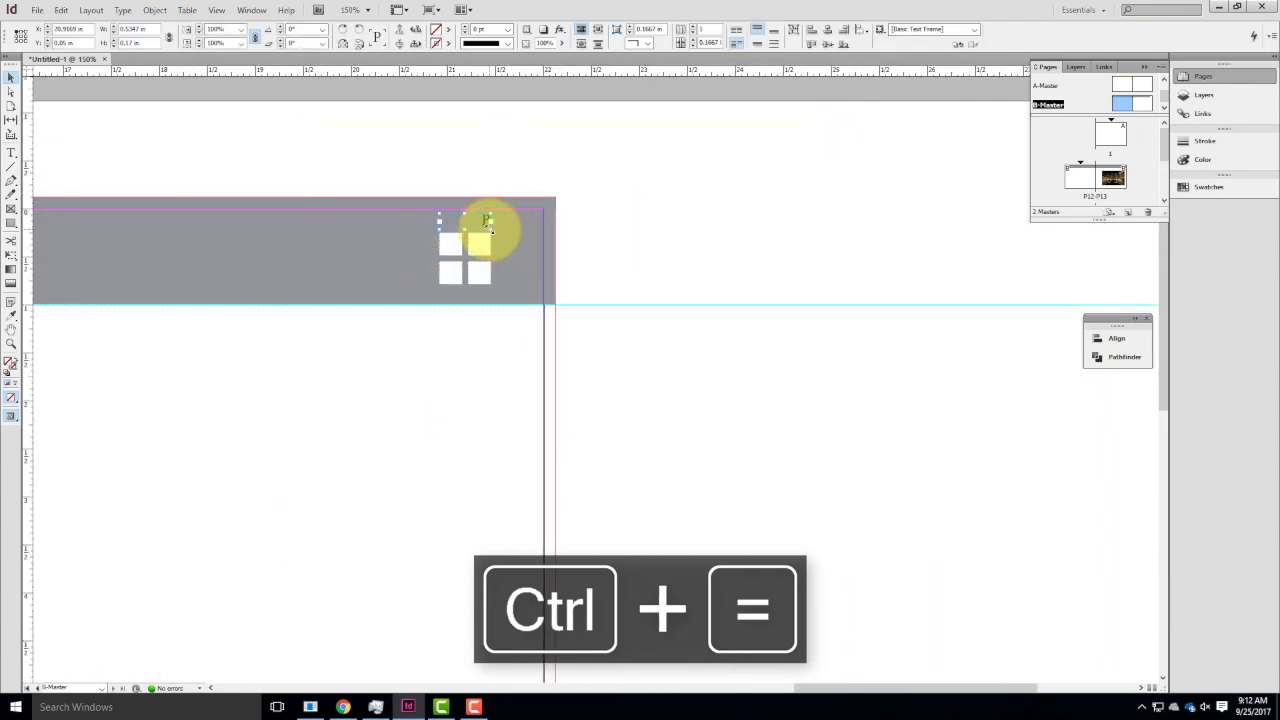
key(ctrl+c)
key(ctrl+v)
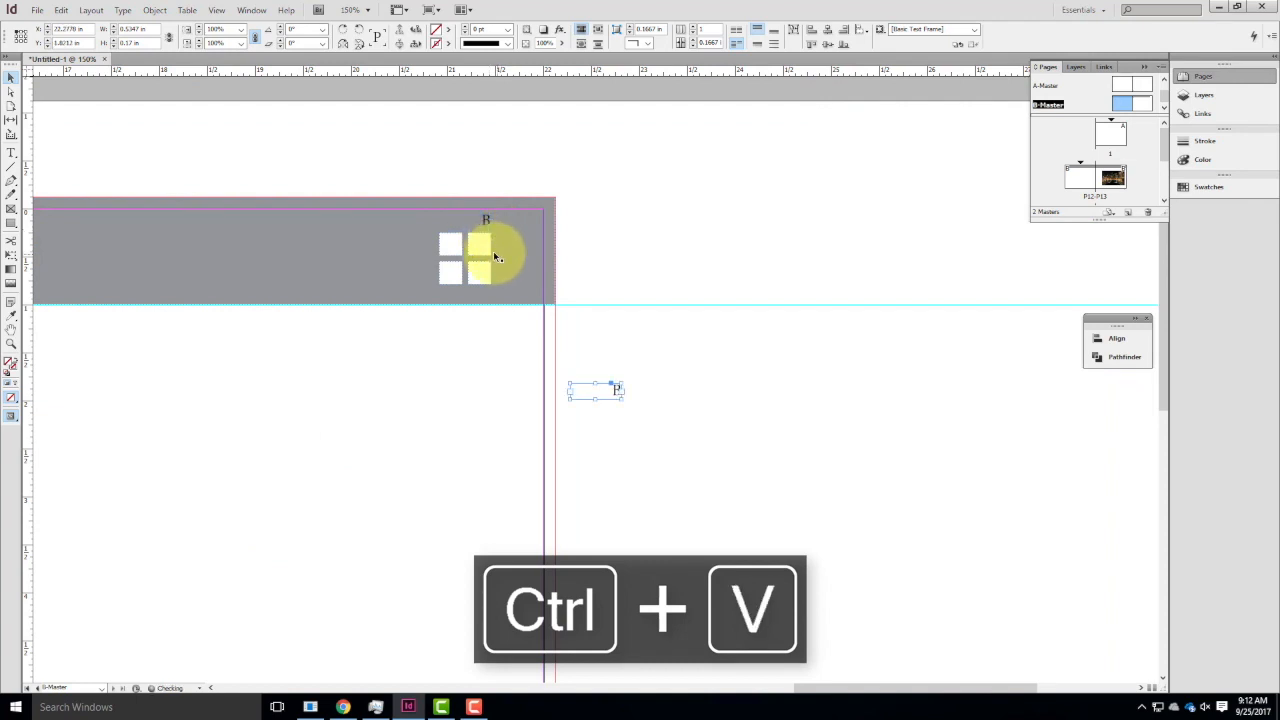
drag(611, 397, 486, 303)
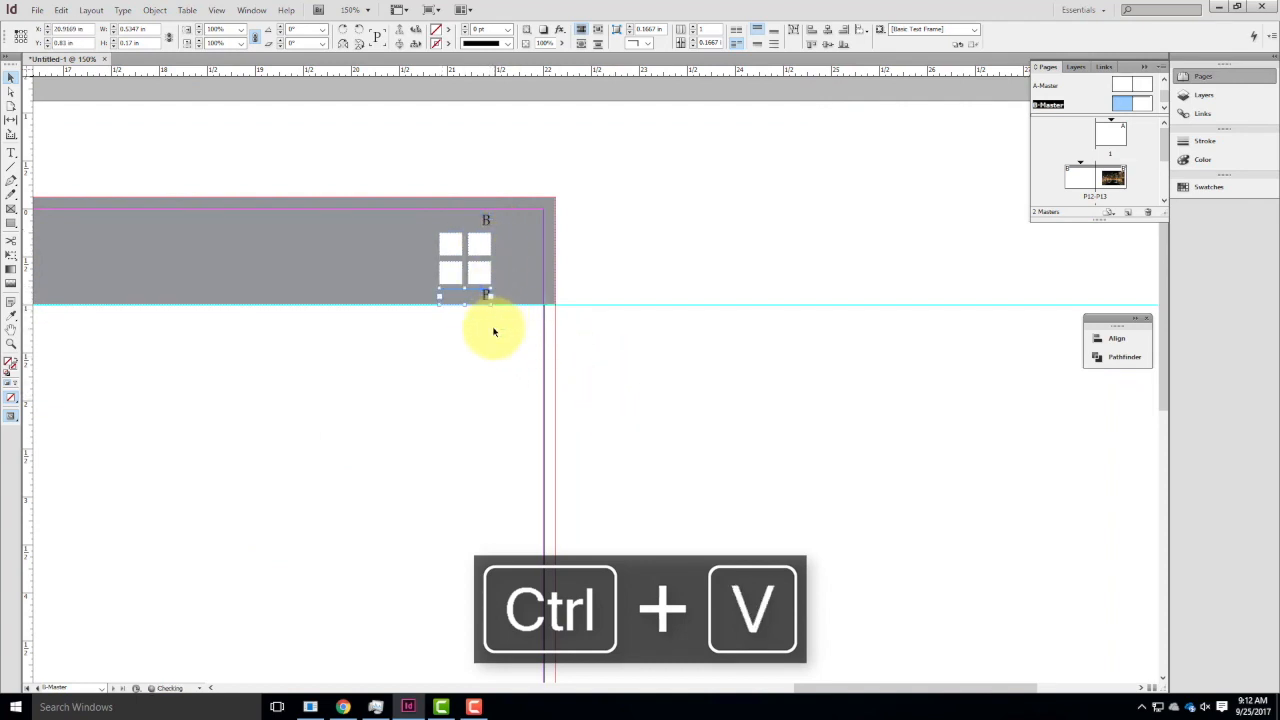
Replace the page number character in the copied text frame with a Section Marker.
double_click(485, 297)
drag(497, 302, 479, 301)
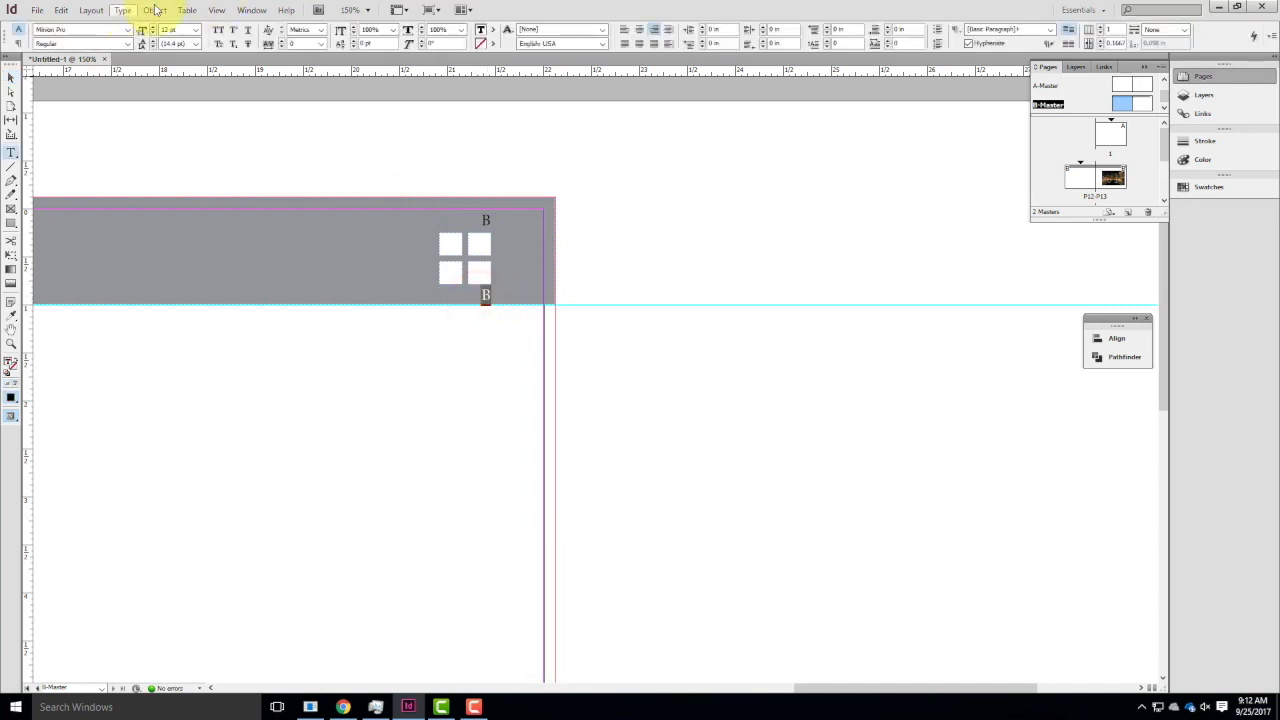
click(155, 9)
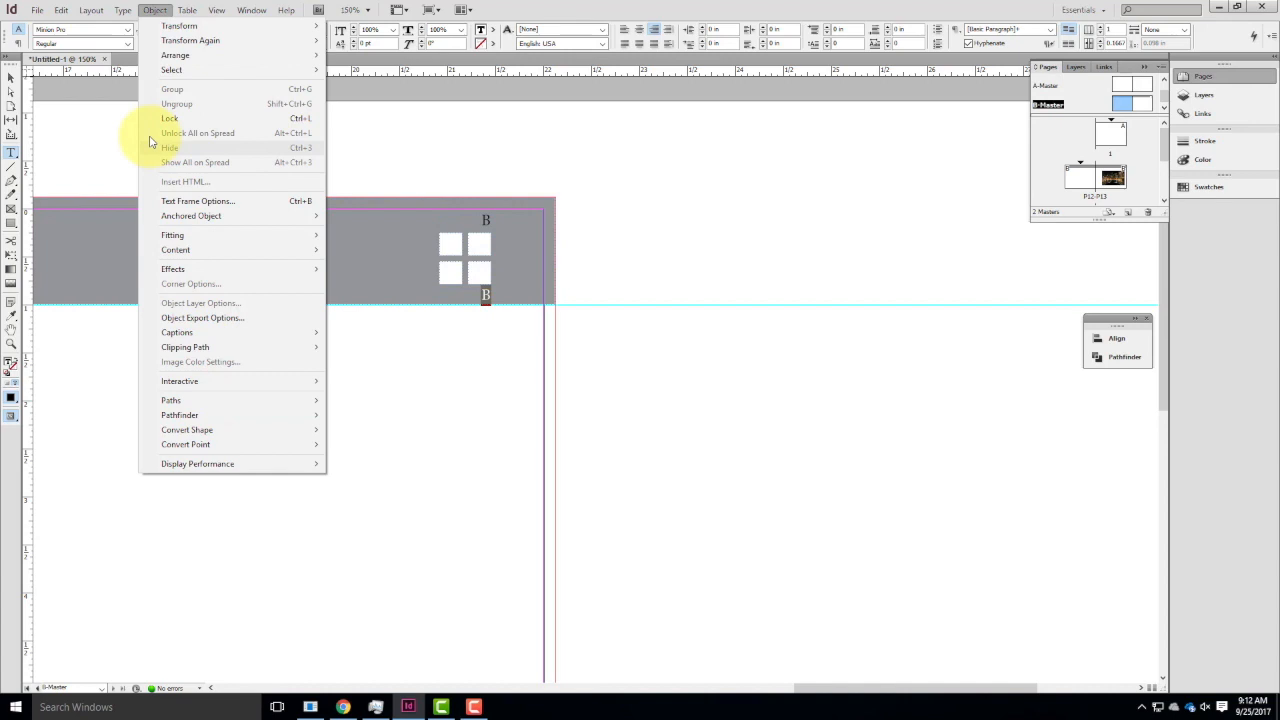
mouse_move(123, 9)
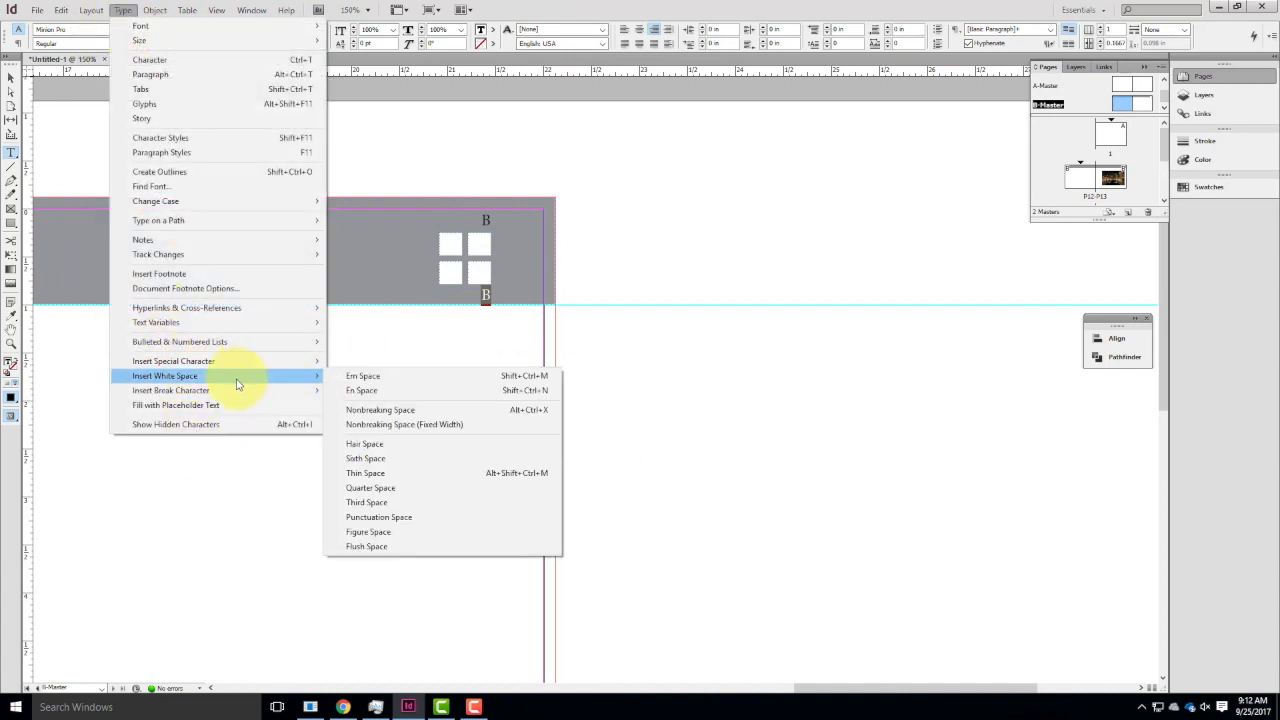
mouse_move(240, 366)
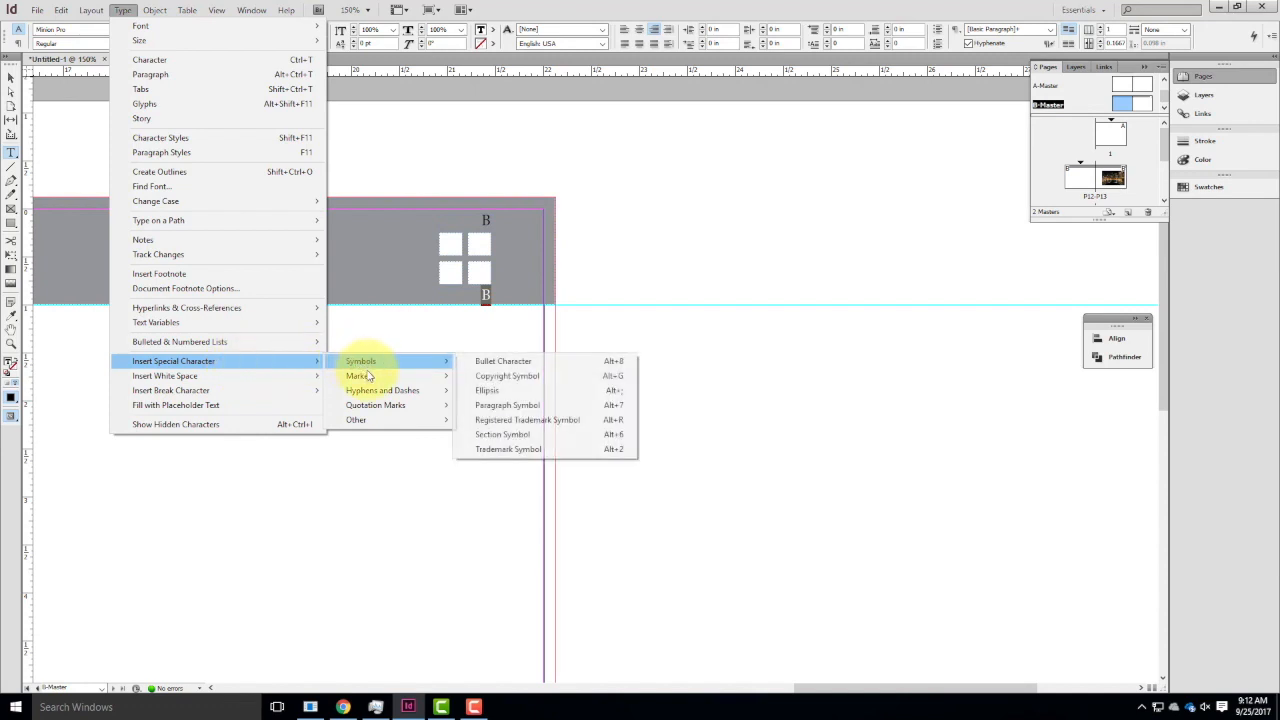
mouse_move(368, 378)
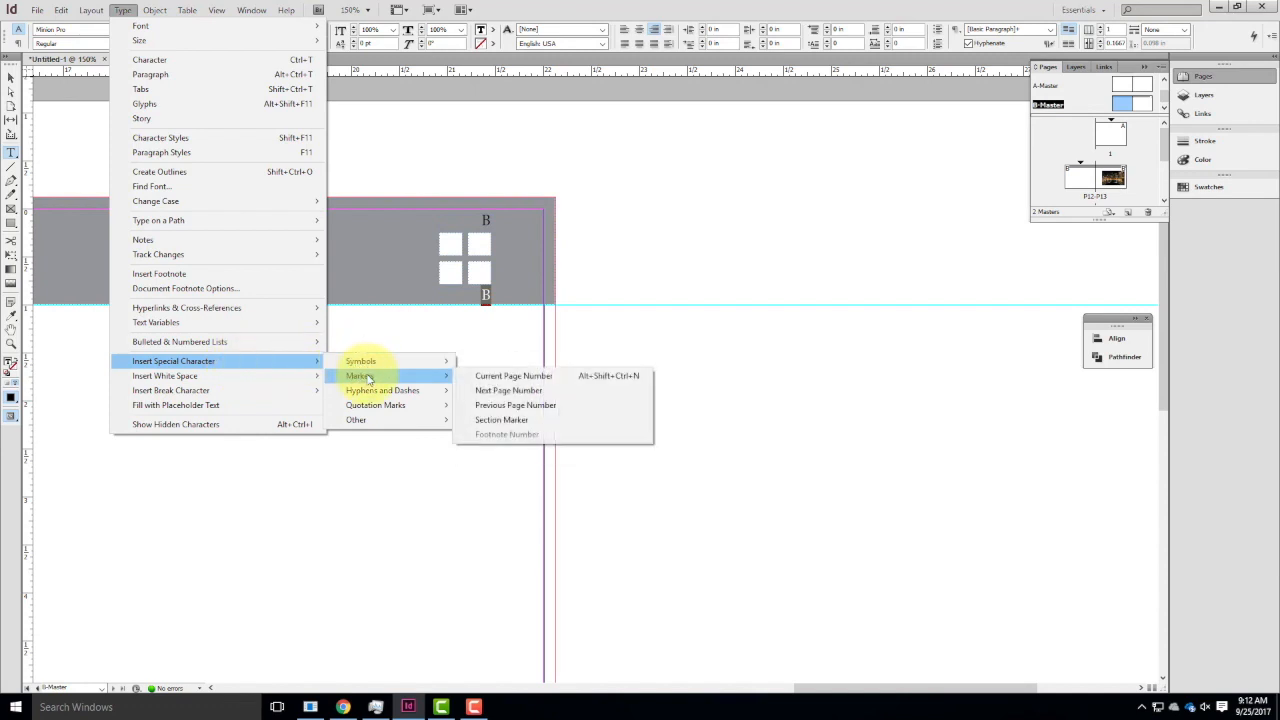
click(508, 421)
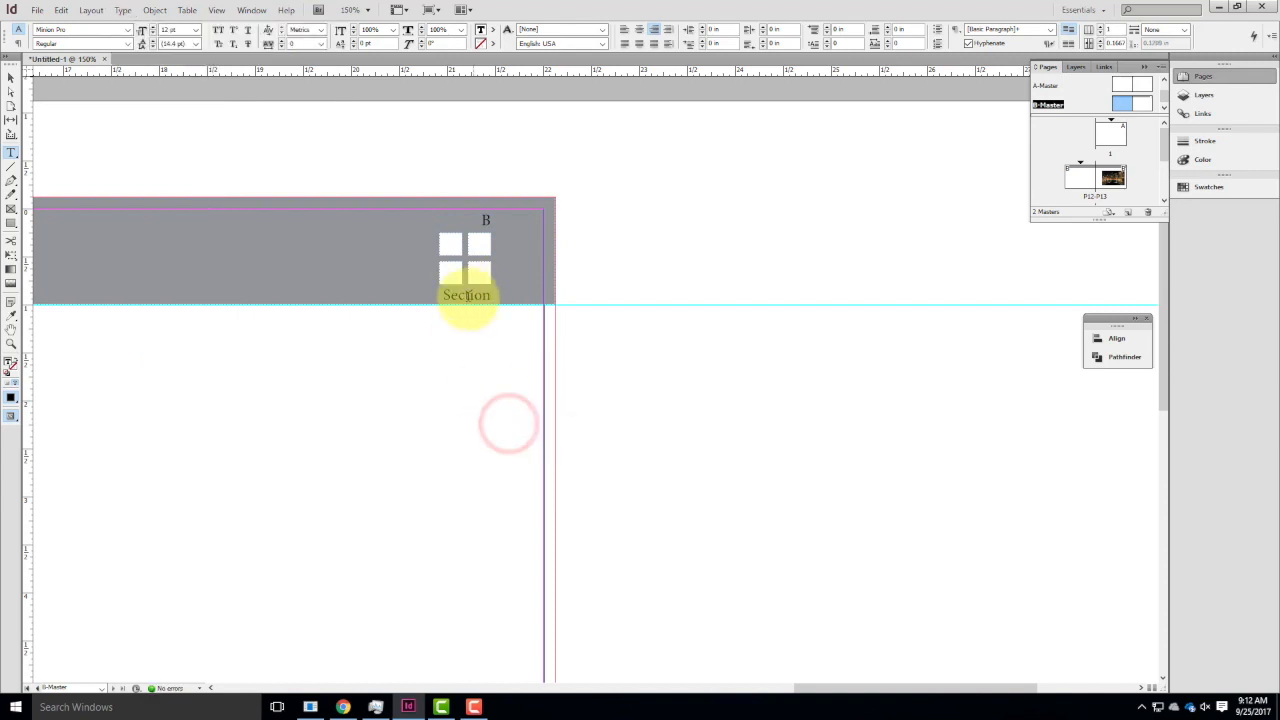
click(11, 77)
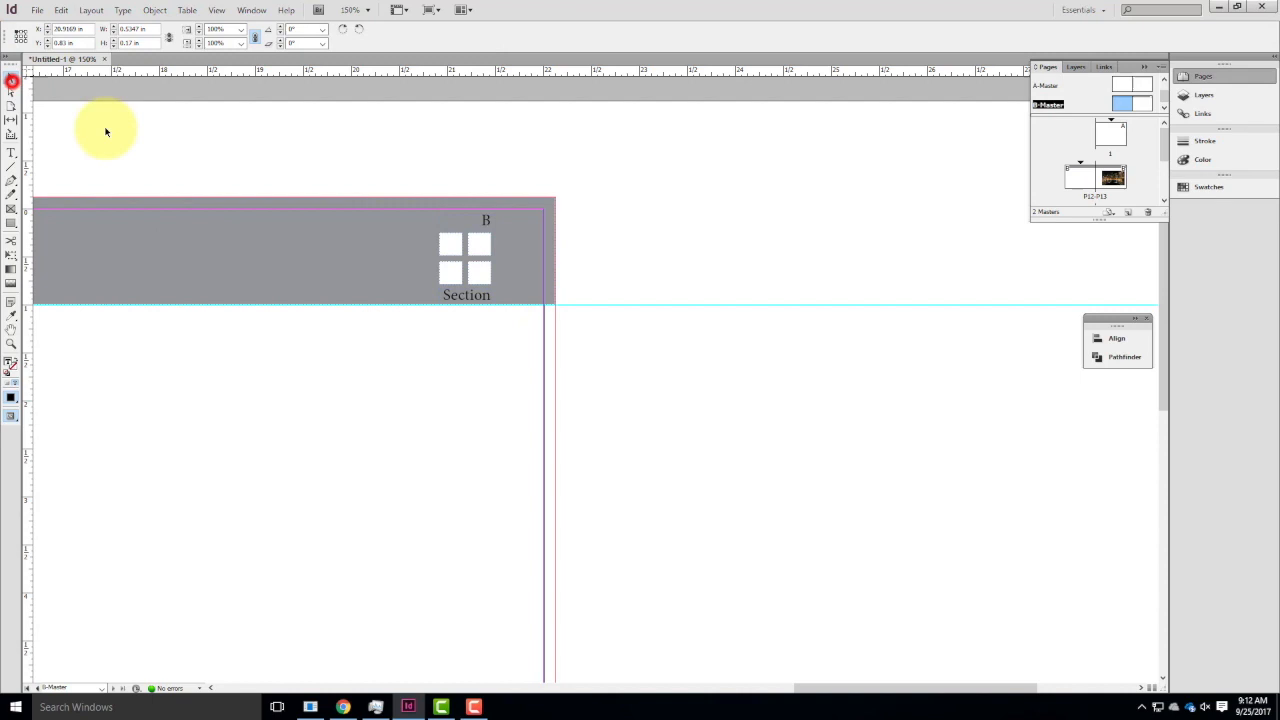
Widen the section marker frame toward the spine, deselect it, and check the marker on page 3 with the skyline photo.
click(442, 298)
drag(437, 300, 390, 303)
click(677, 242)
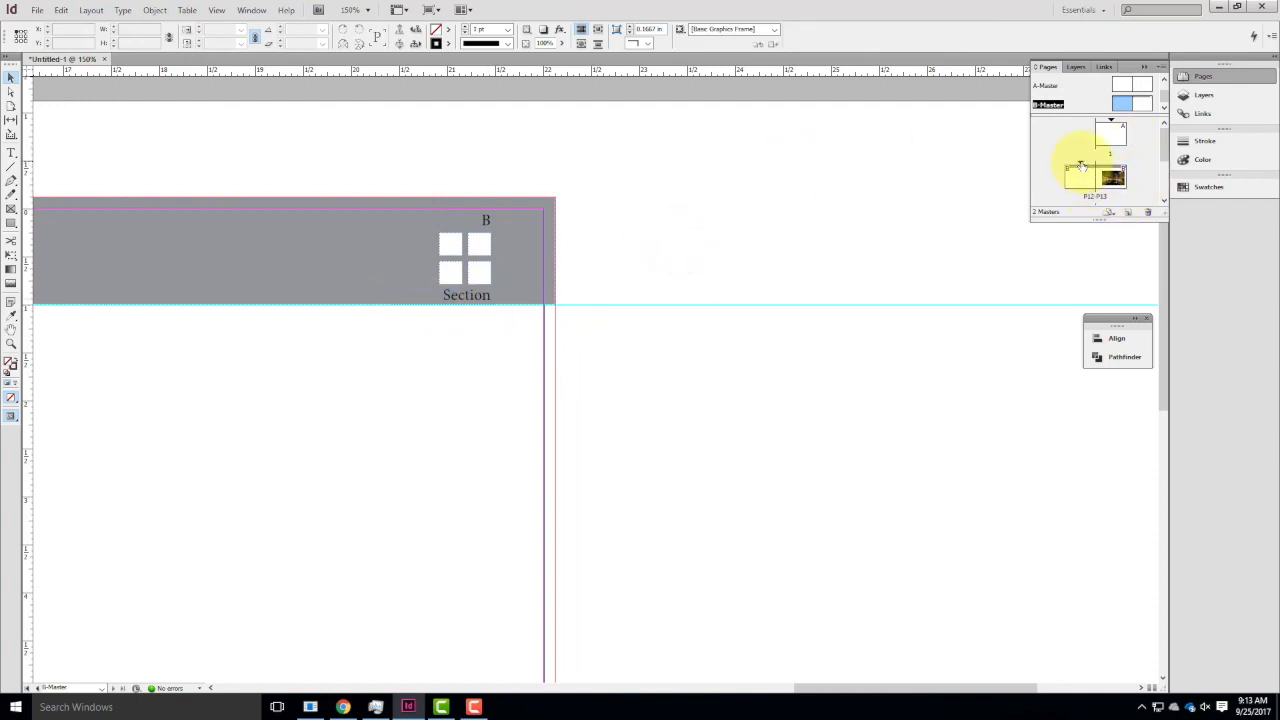
double_click(1112, 175)
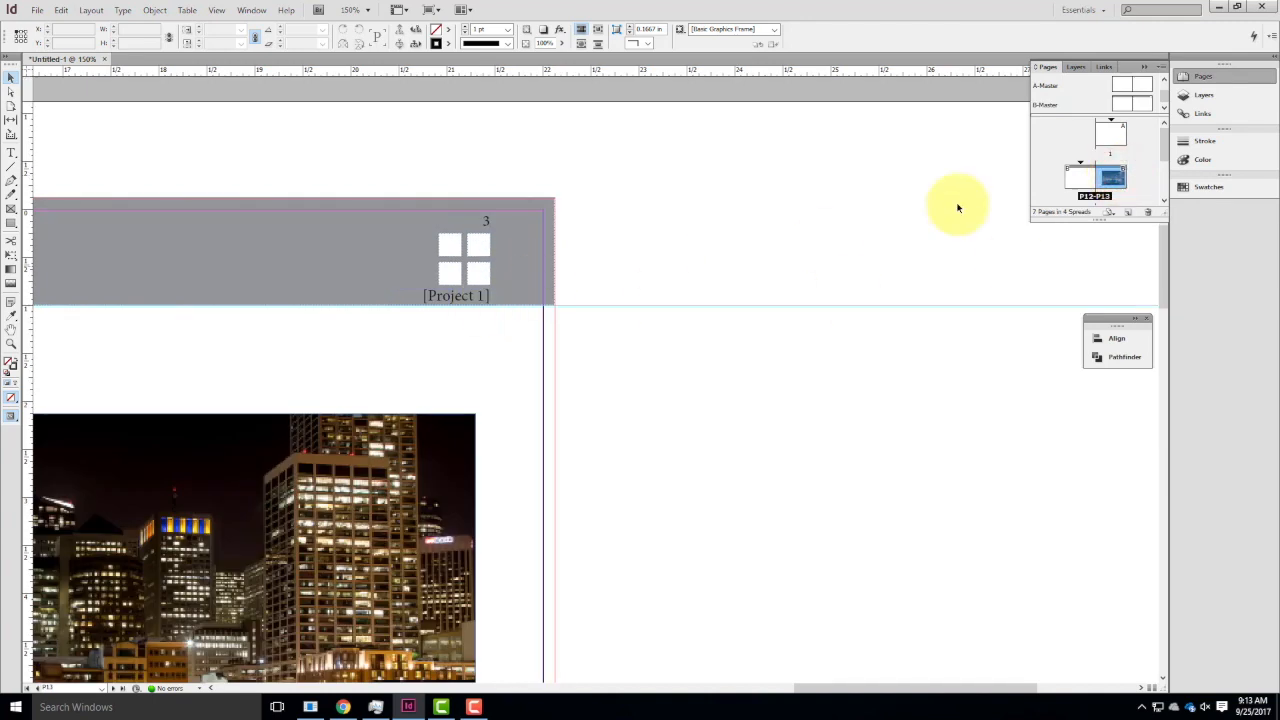
Start a new section at page 6 with section prefix P2 and section marker [Project 2], keeping automatic page numbering.
scroll(1109, 177, down, 1)
scroll(1100, 194, down, 1)
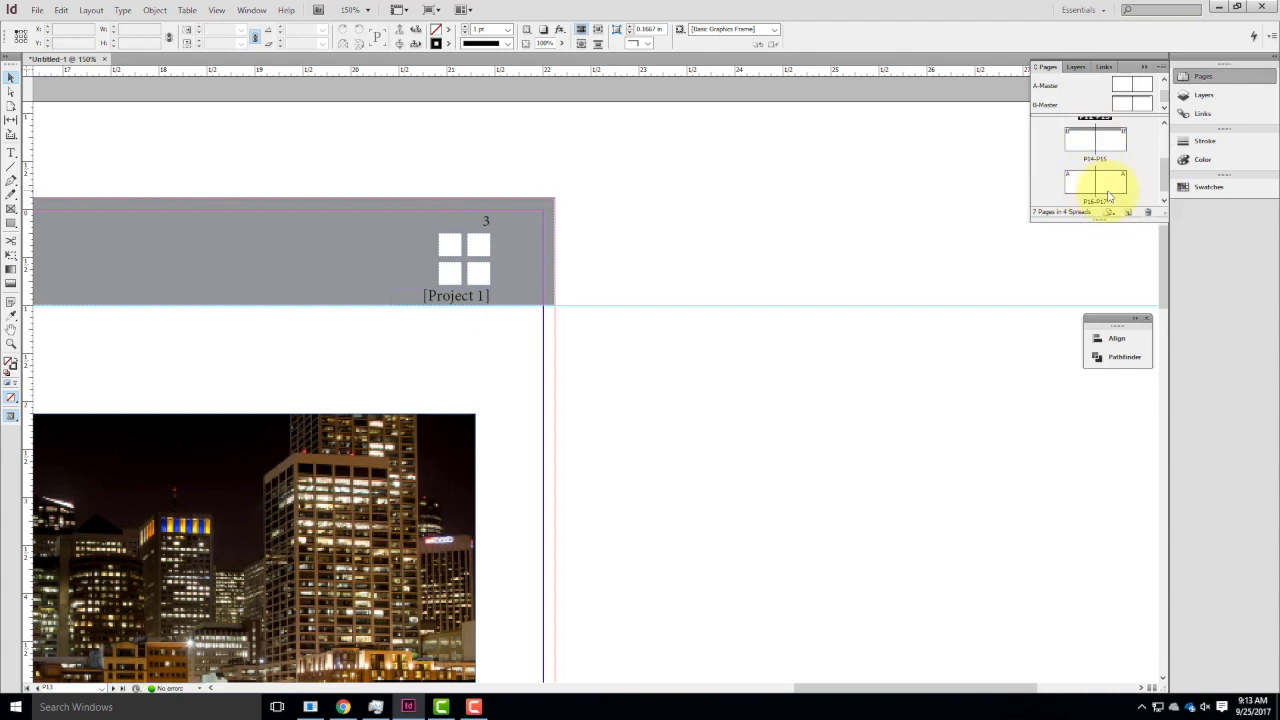
scroll(1109, 196, up, 2)
scroll(1109, 190, down, 2)
click(1087, 185)
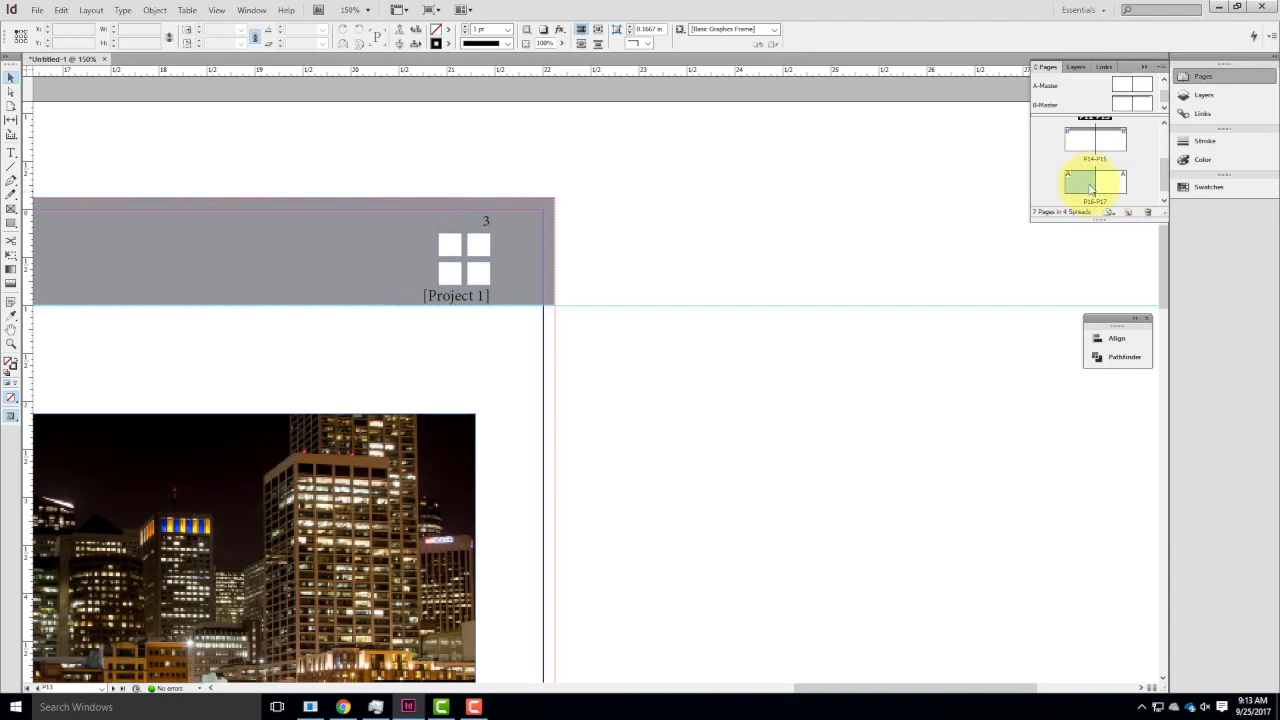
right_click(1079, 183)
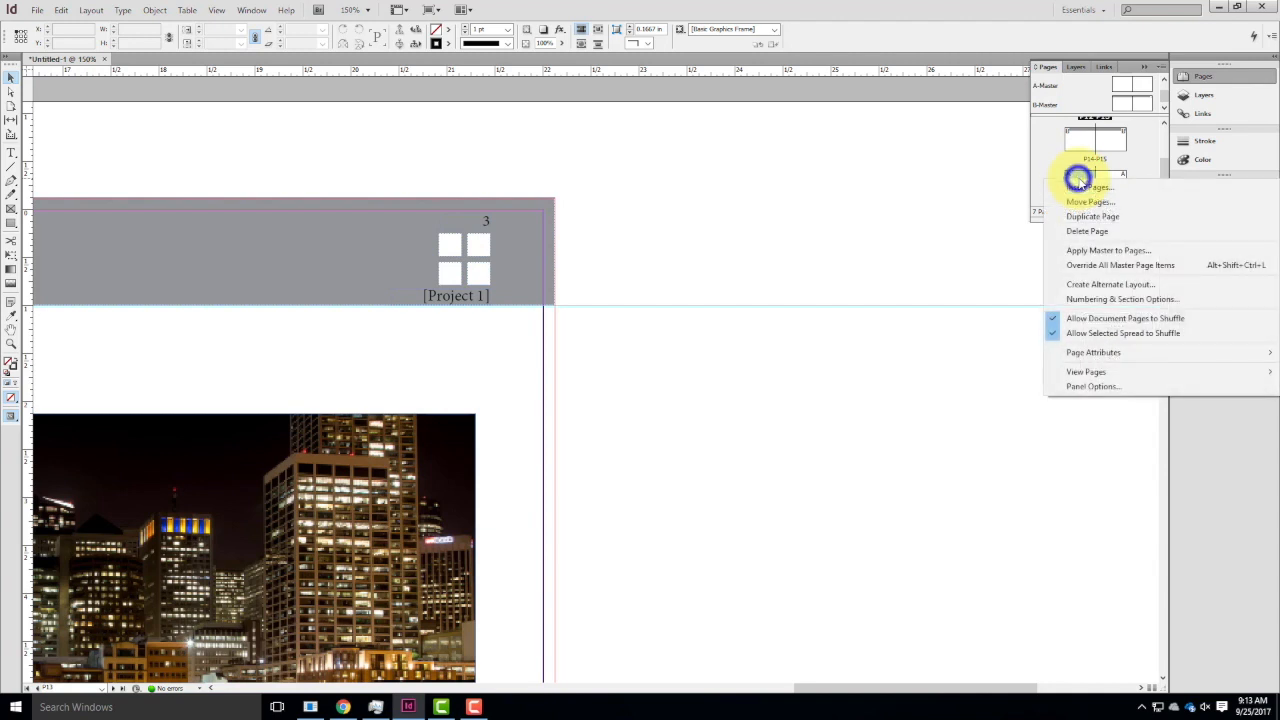
click(1128, 299)
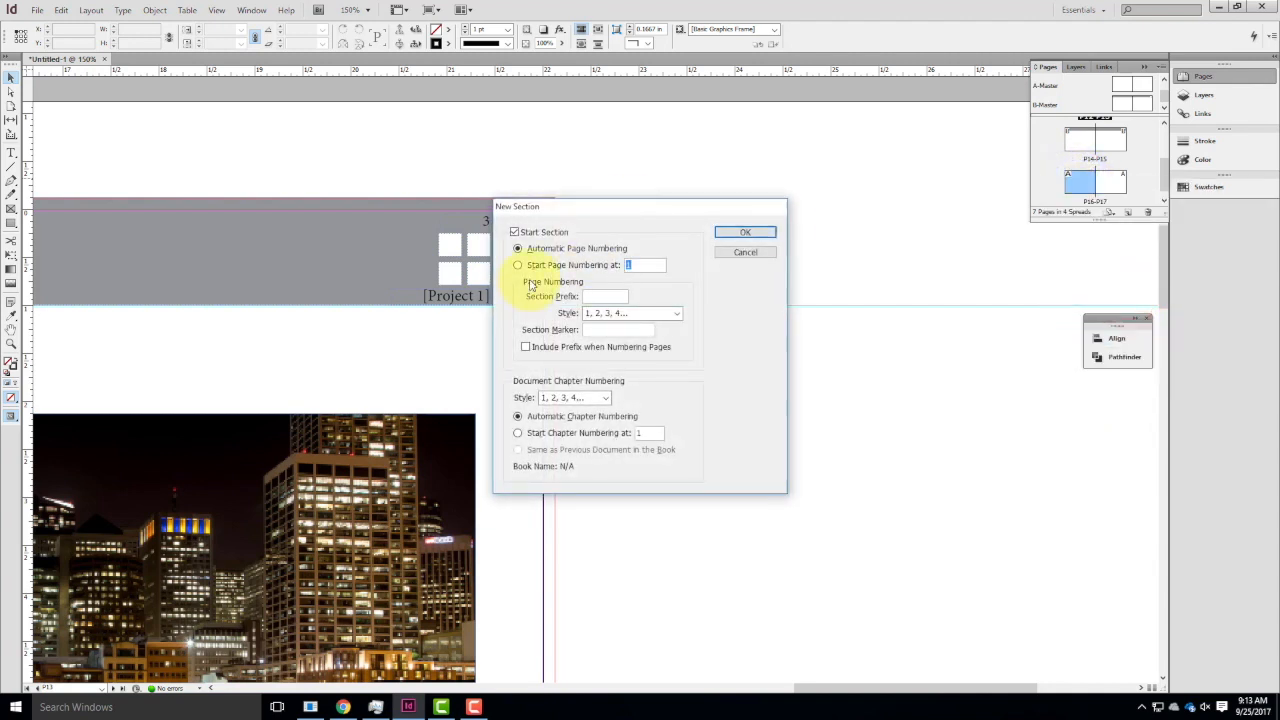
click(603, 298)
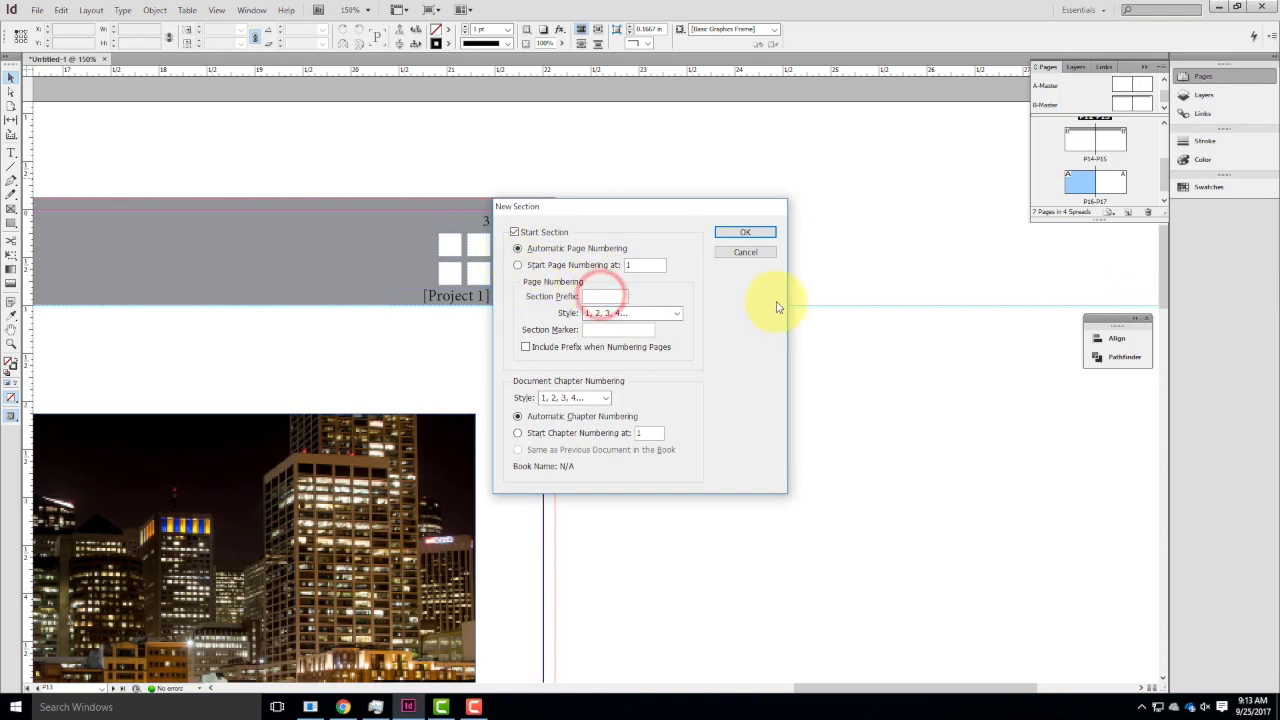
text(P2)
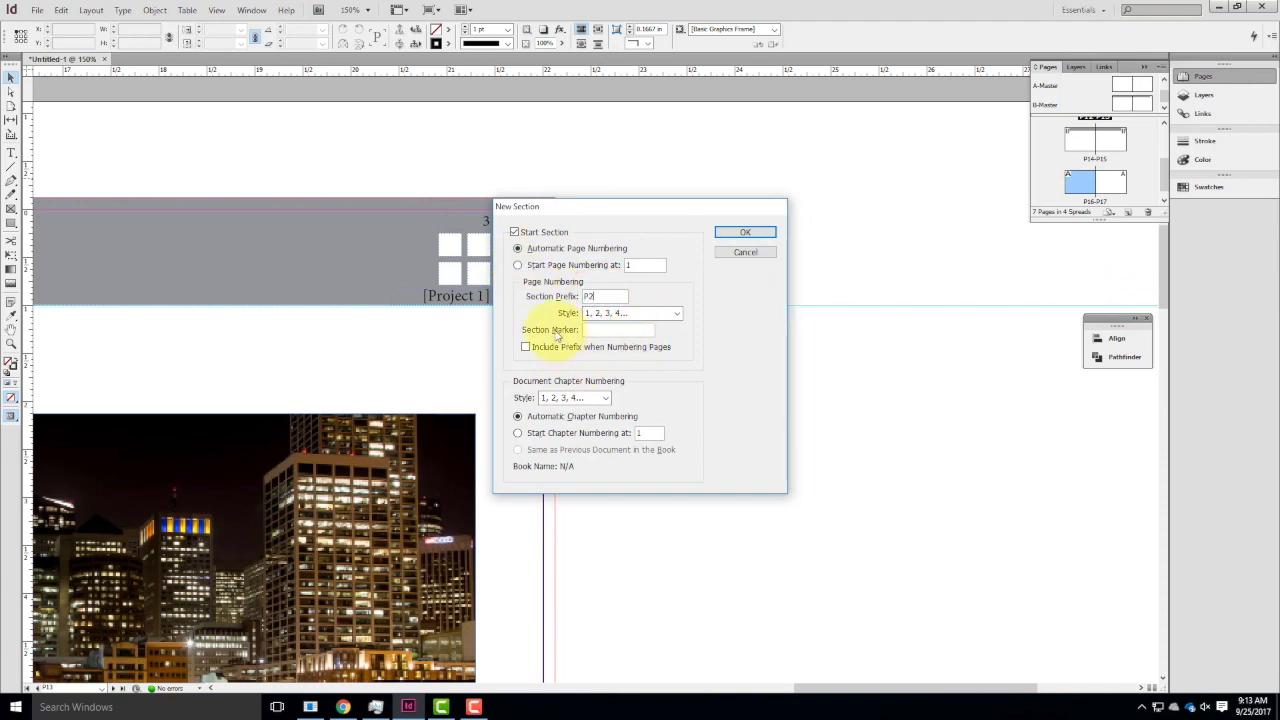
click(594, 330)
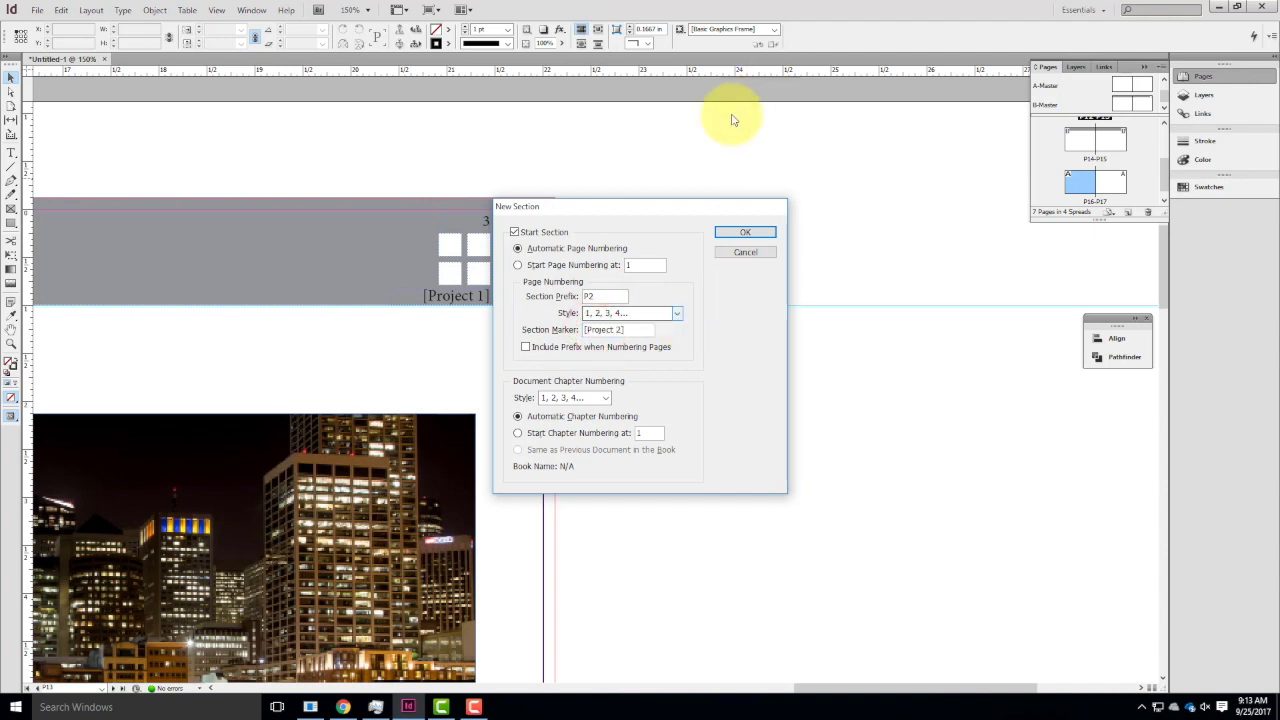
click(743, 235)
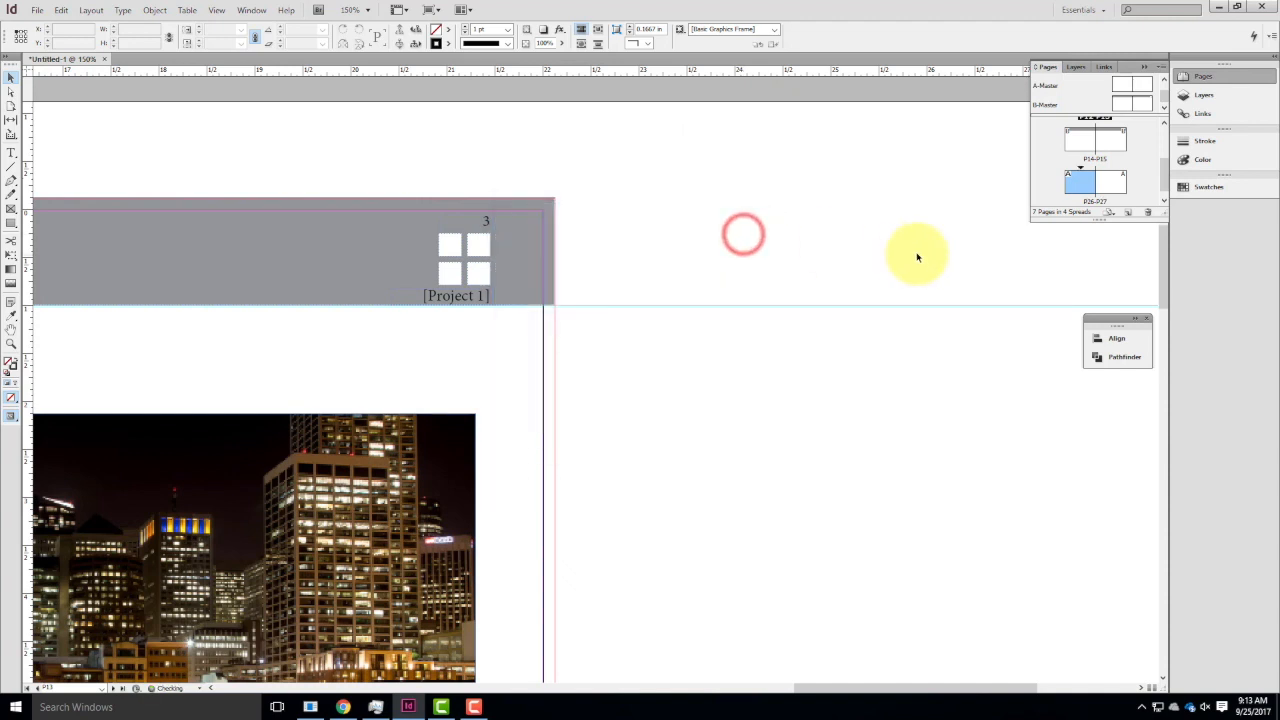
Apply B-Master to the P26-P27 spread.
right_click(1085, 188)
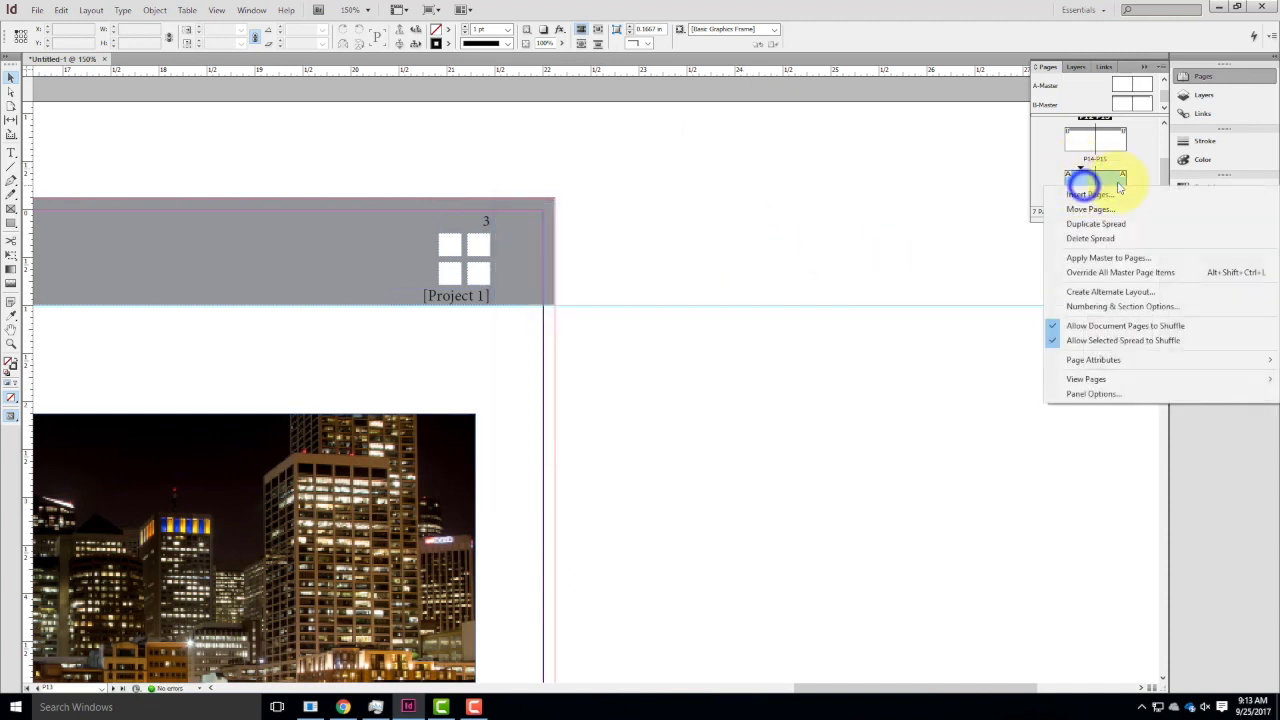
click(1126, 259)
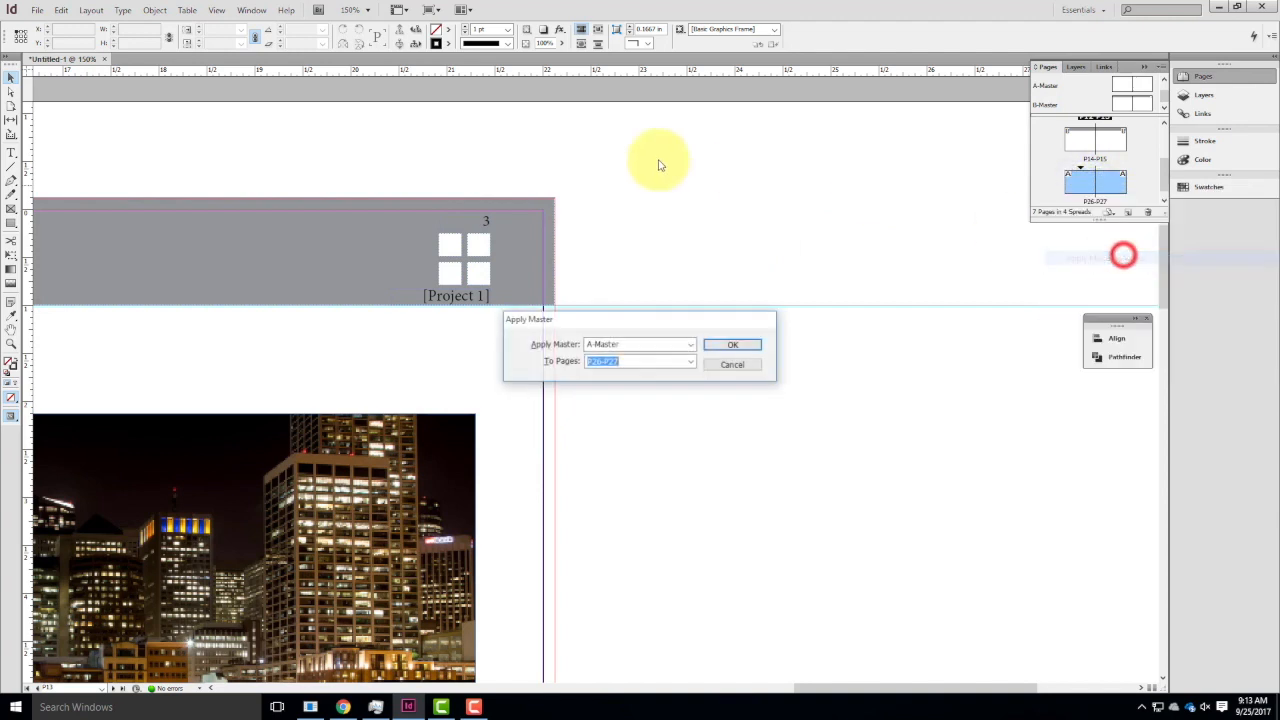
click(629, 343)
click(629, 380)
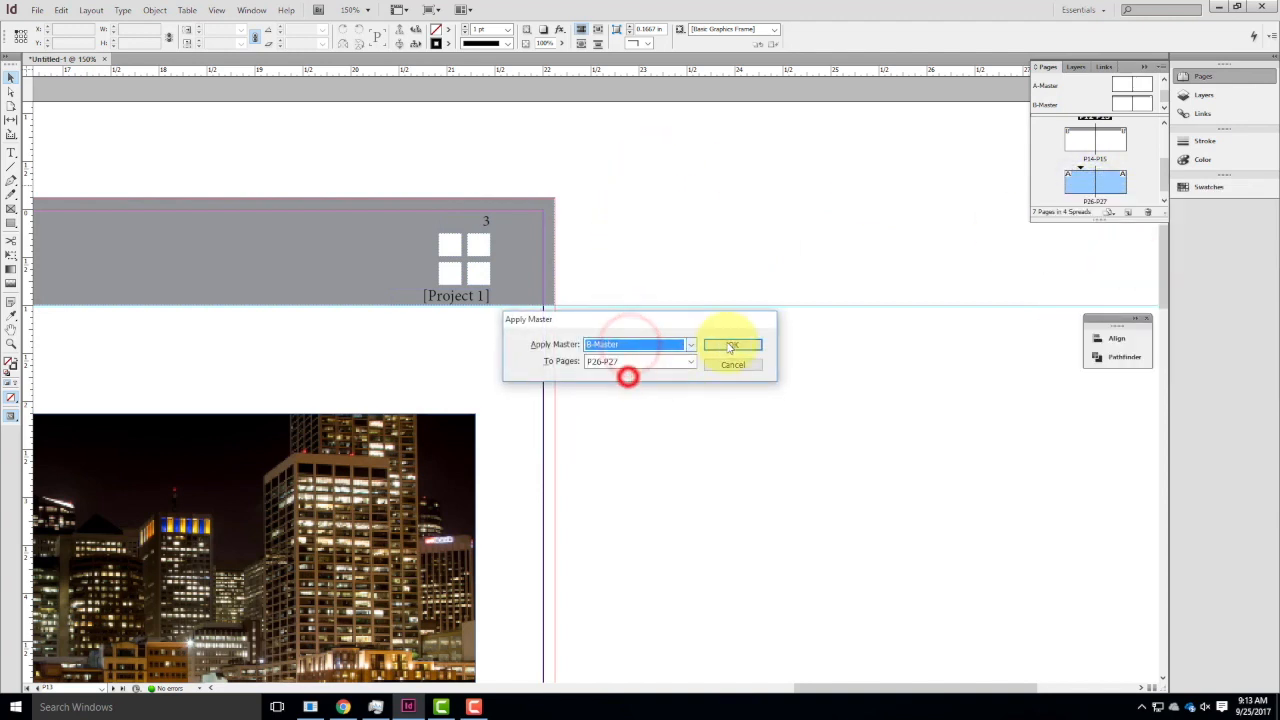
click(732, 344)
Compare the page numbers and section markers in the right-hand header bars of pages 3, 5 and 7.
scroll(1115, 152, up, 1)
double_click(1110, 138)
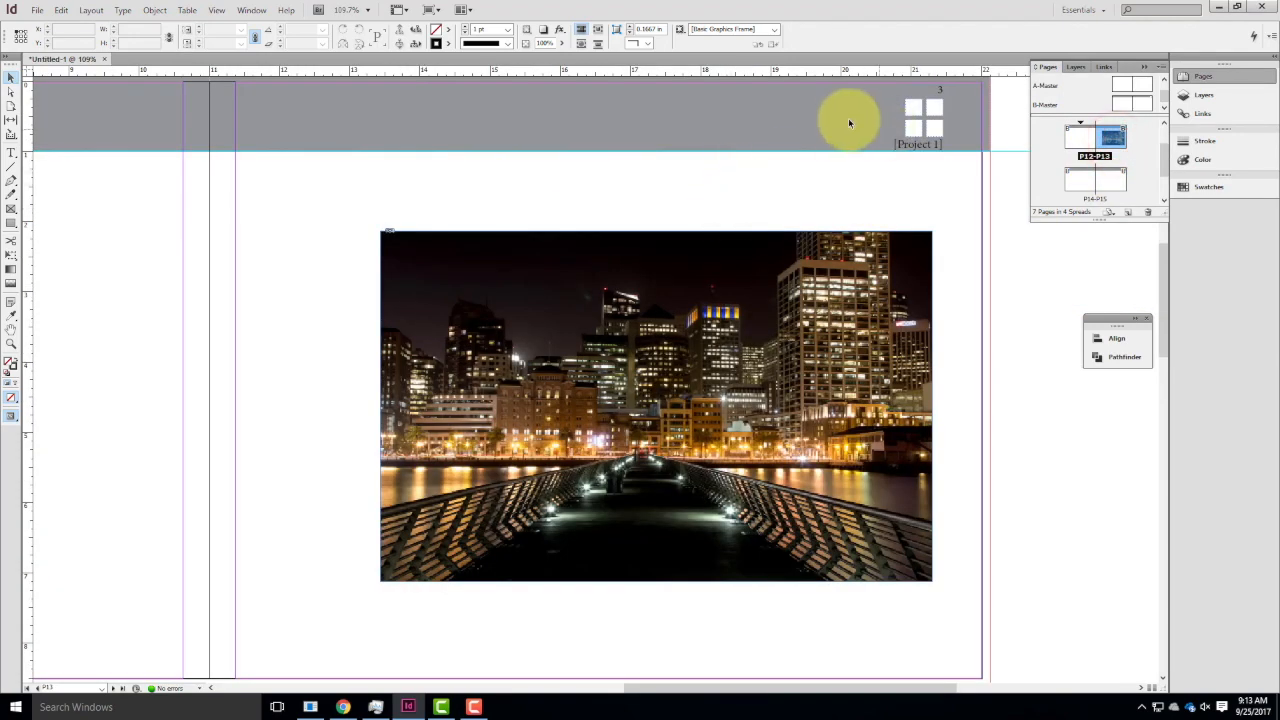
scroll(928, 230, down, 2)
scroll(925, 230, down, 7)
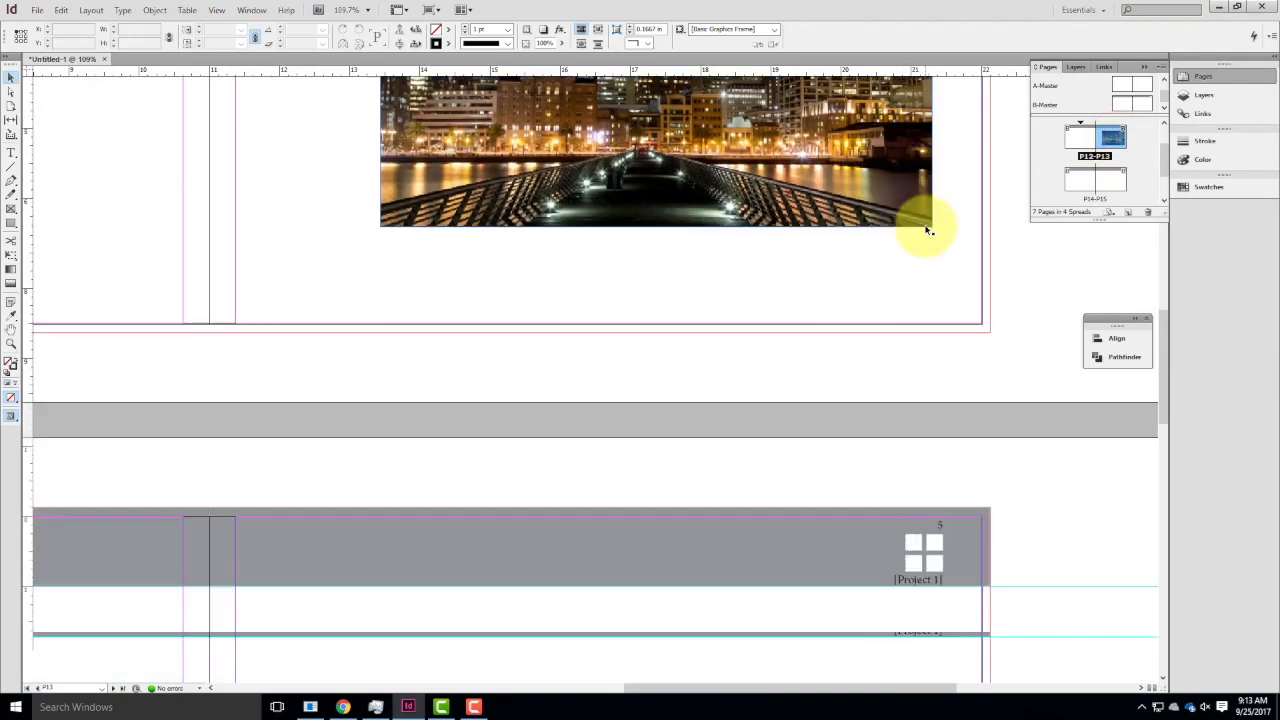
scroll(930, 470, down, 3)
scroll(930, 455, down, 10)
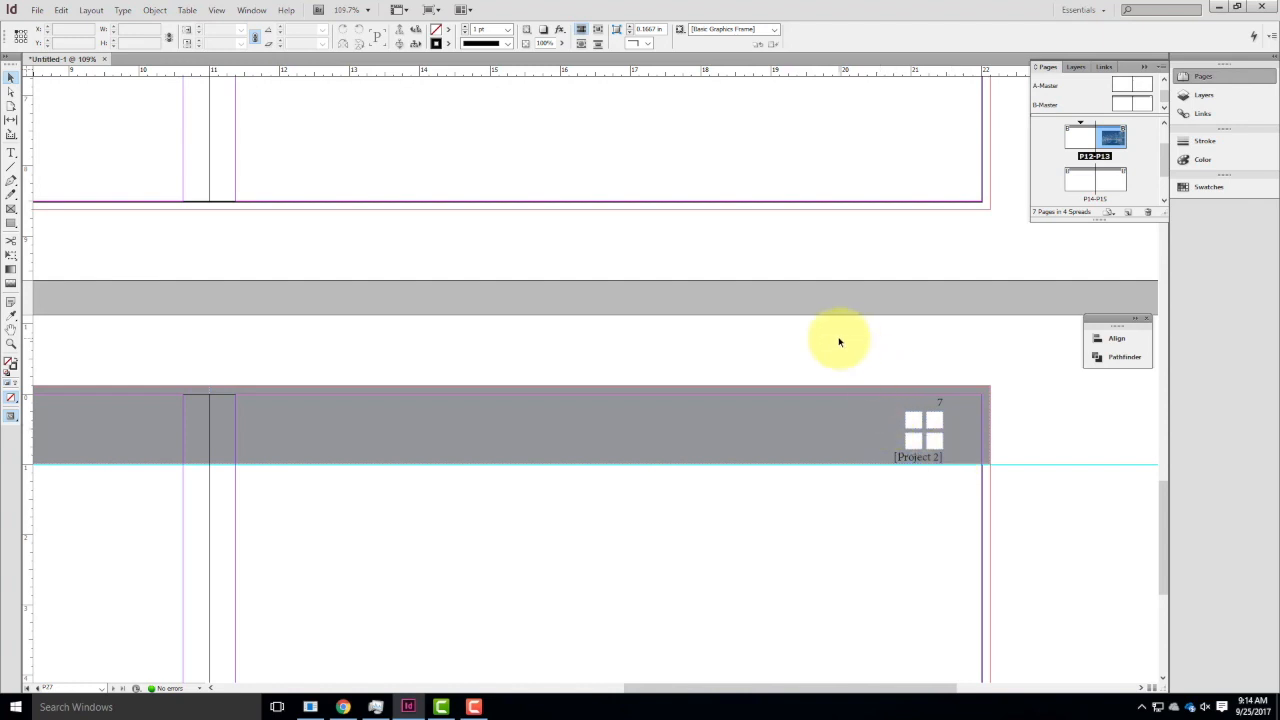
scroll(838, 339, up, 10)
scroll(838, 339, up, 5)
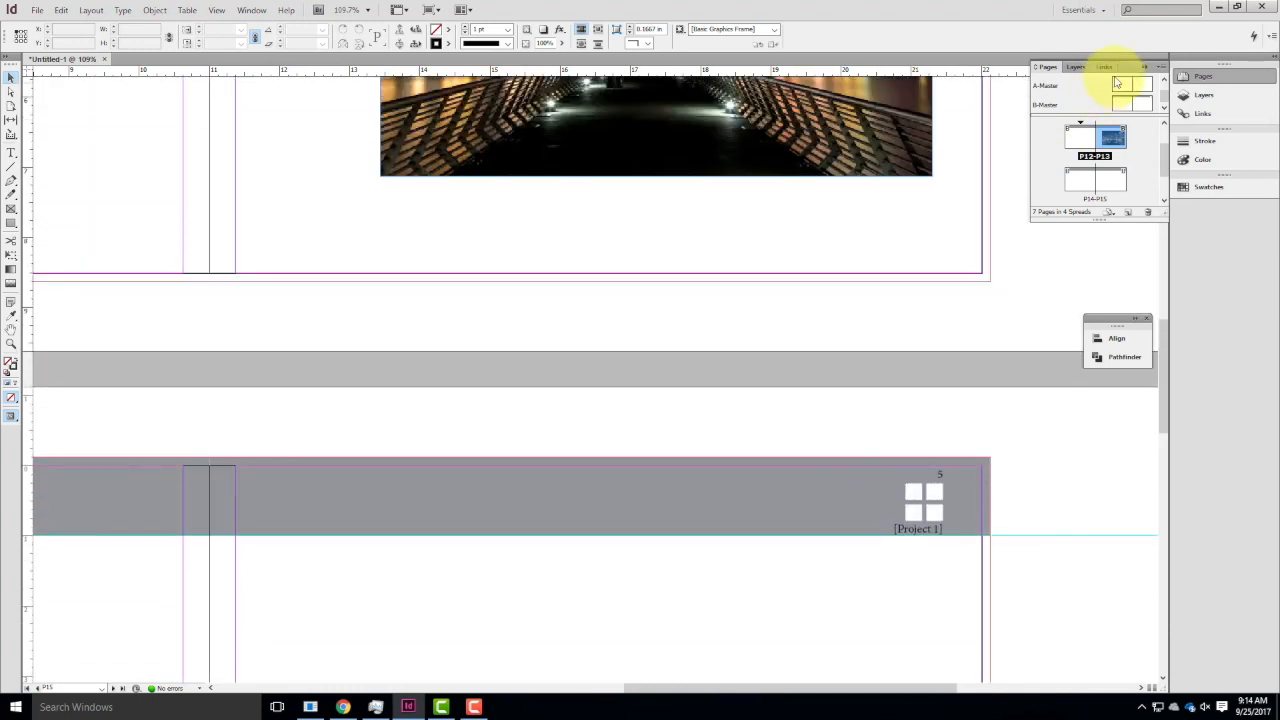
Add vertical ruler guides to the B-Master spread, at 18.75 in on the right page and at about 3 in on the left page.
click(1142, 105)
double_click(1142, 105)
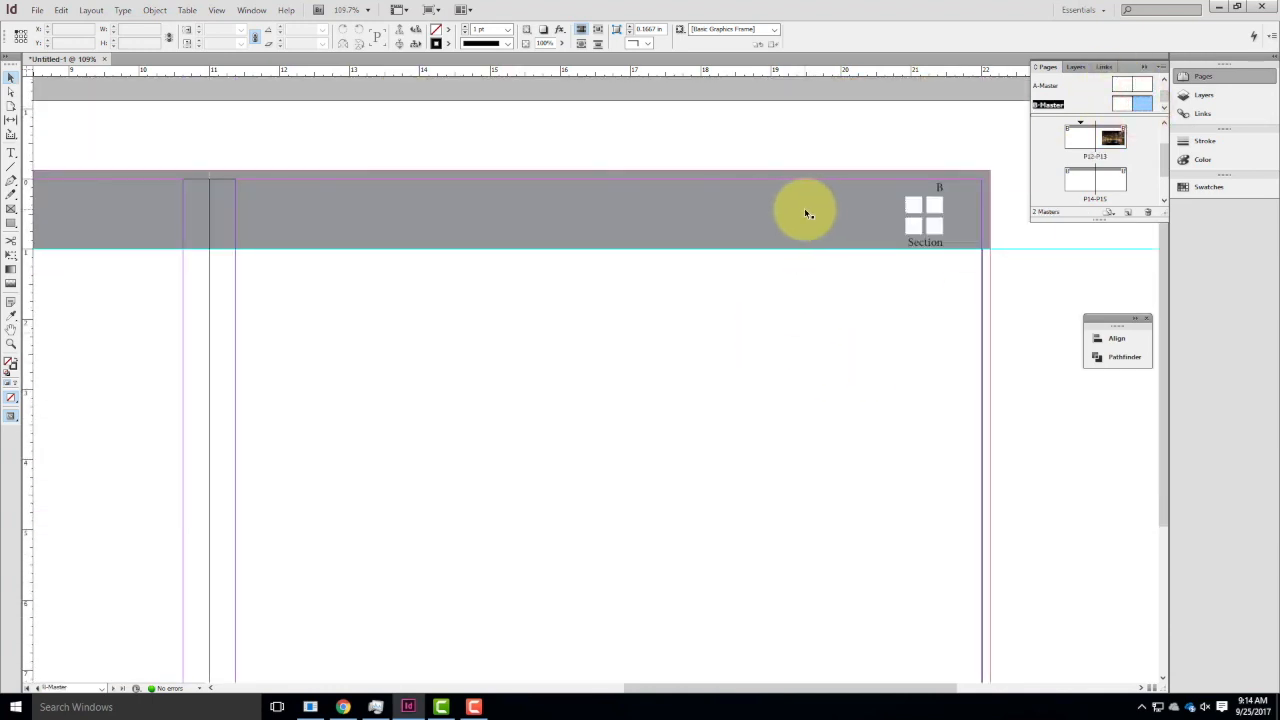
key(ctrl+minus)
key(ctrl+minus)
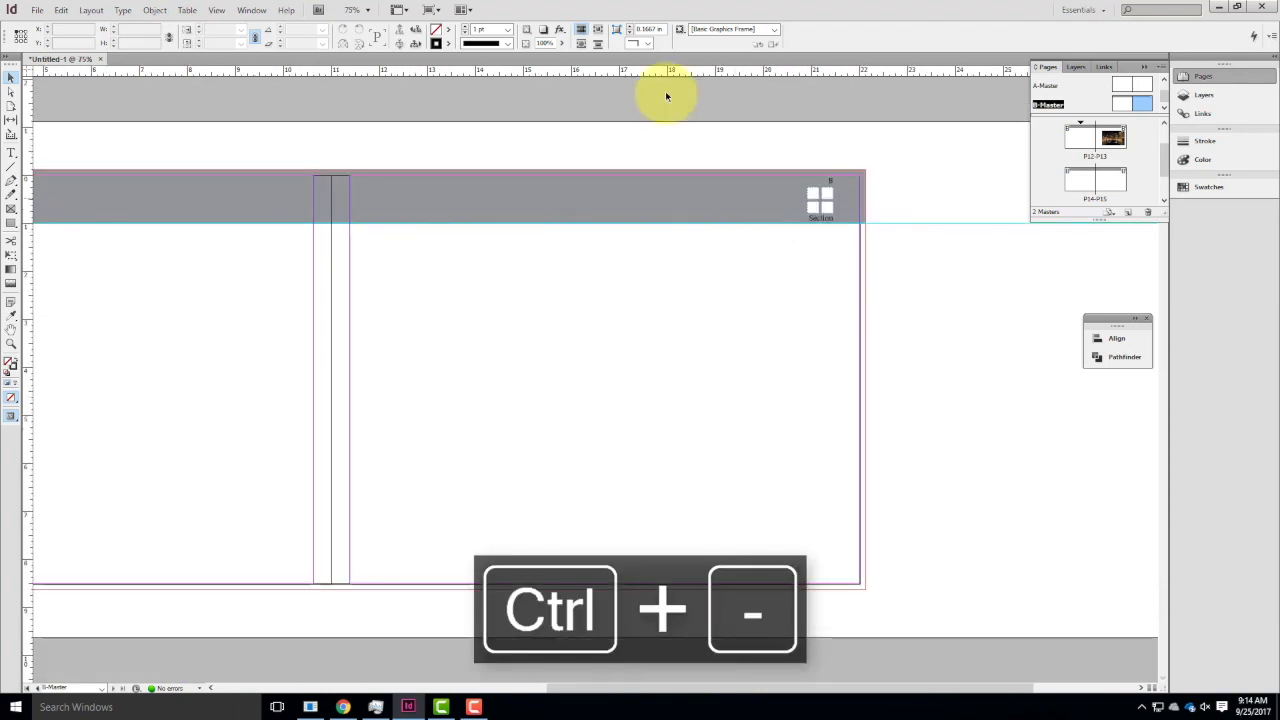
drag(30, 240, 702, 281)
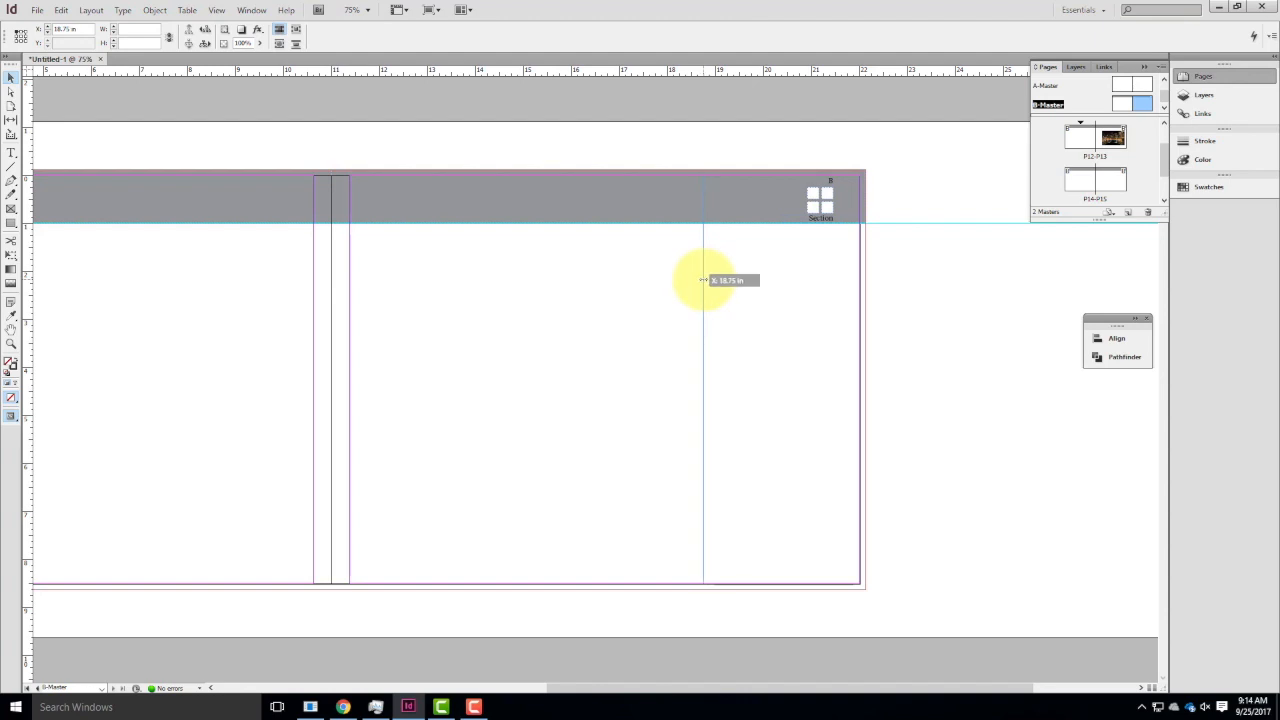
drag(703, 280, 703, 281)
drag(359, 343, 705, 373)
drag(28, 258, 283, 264)
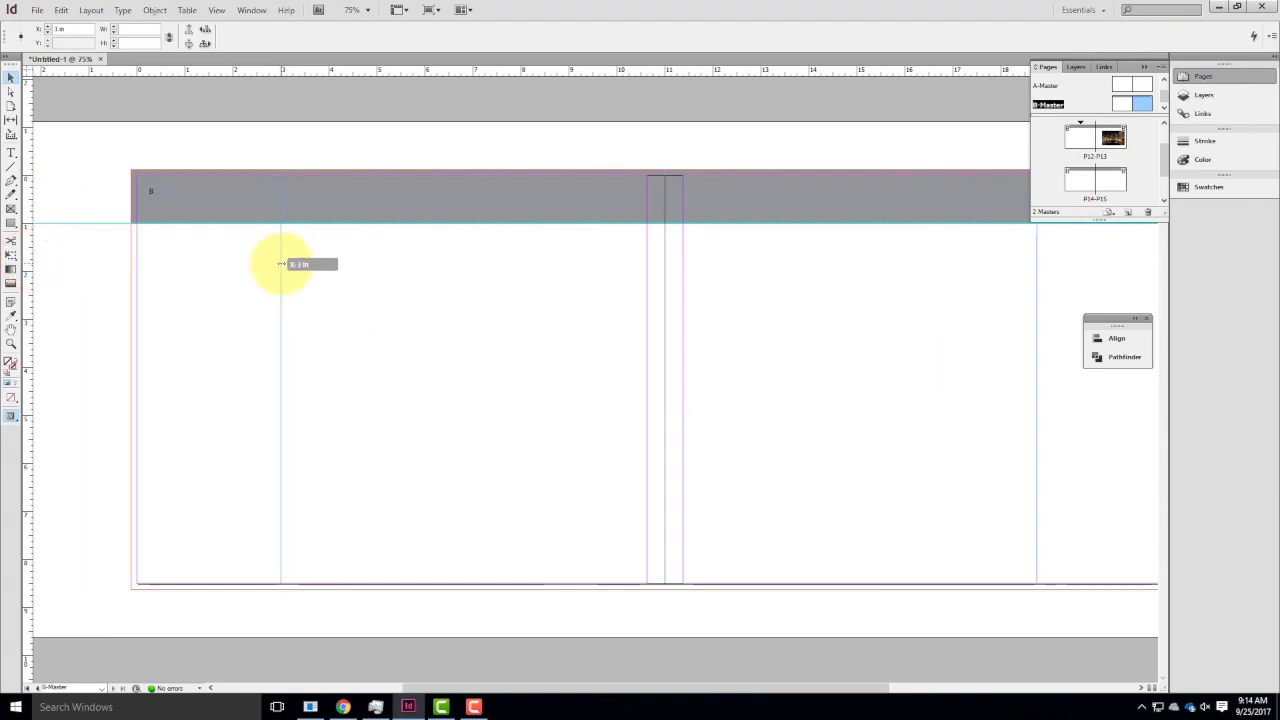
Place the B-Master left page's vertical guide at 3 in and move the right page's vertical guide to 19 in.
drag(283, 264, 283, 264)
drag(826, 273, 586, 291)
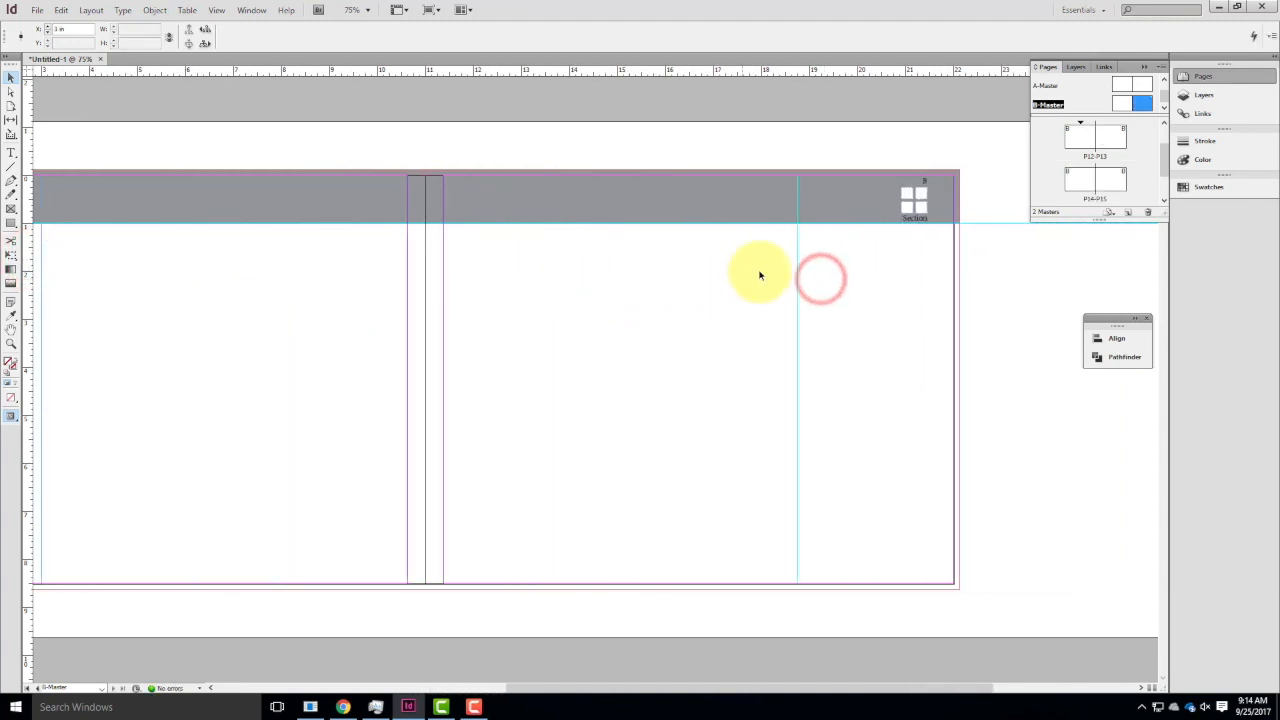
mouse_move(800, 265)
mouse_down()
mouse_move(958, 289)
mouse_move(810, 287)
mouse_up()
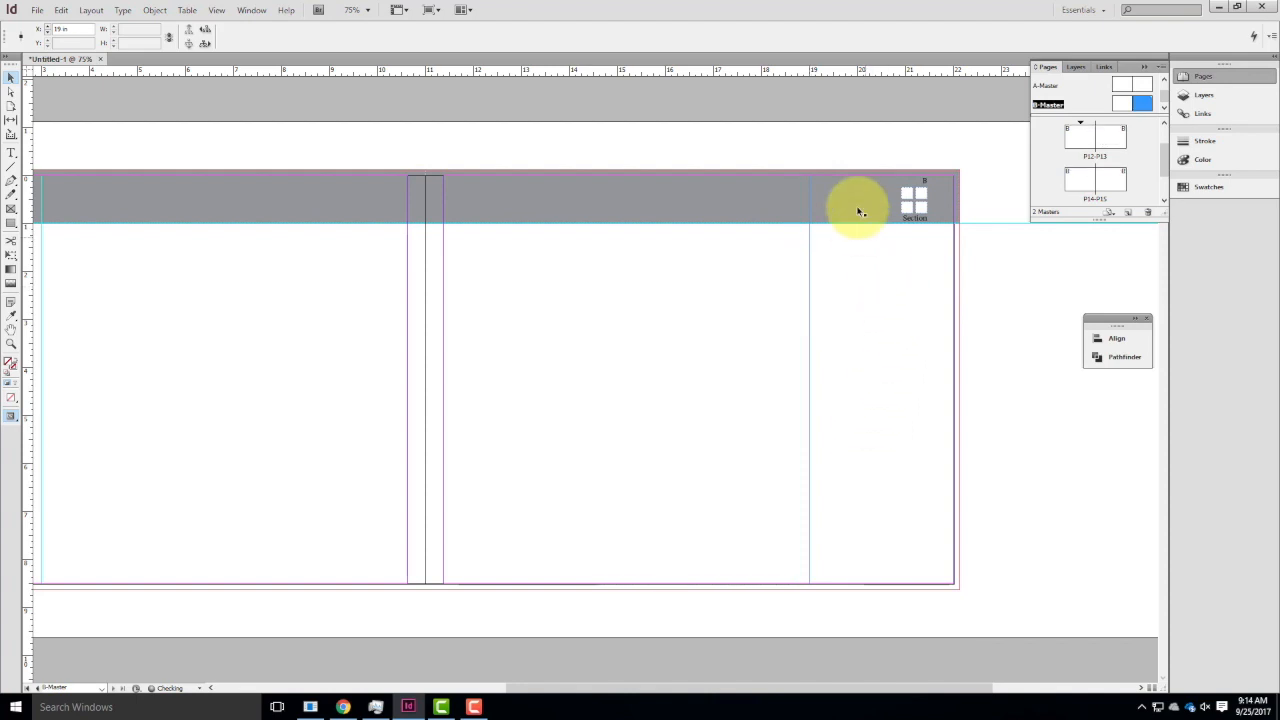
Add a horizontal ruler guide across the B-Master spread at about 7.6 in, near the bottom margin.
drag(415, 343, 630, 342)
drag(698, 363, 288, 350)
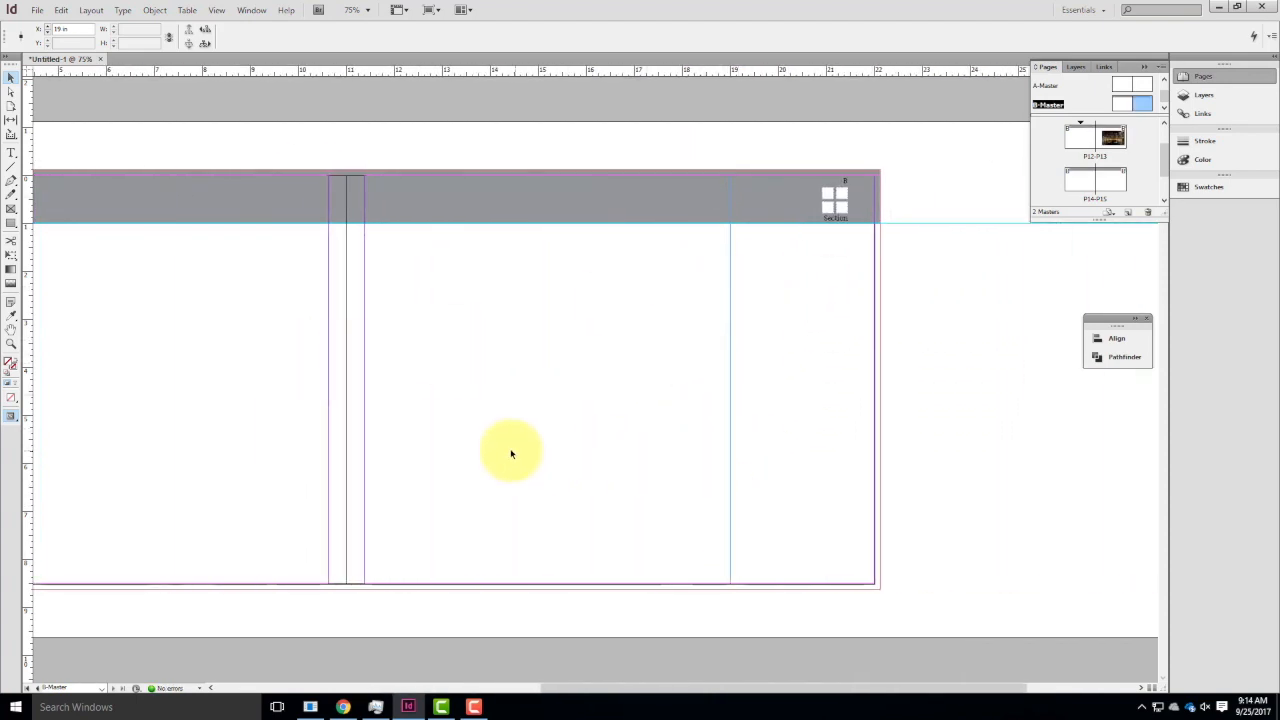
drag(510, 449, 663, 440)
drag(546, 71, 950, 540)
click(942, 394)
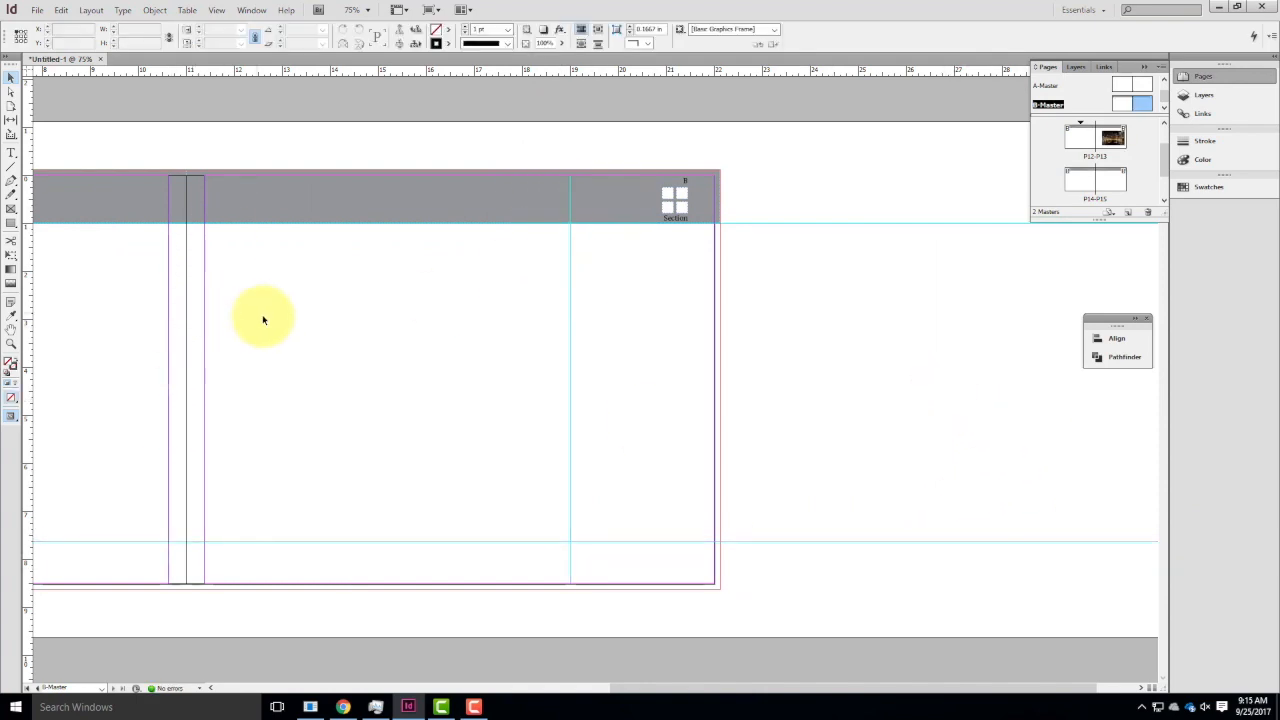
Draw a rectangle frame about 7.625 by 6.535 in on the B-Master right page, from the inner margin to the 19 in guide.
click(11, 208)
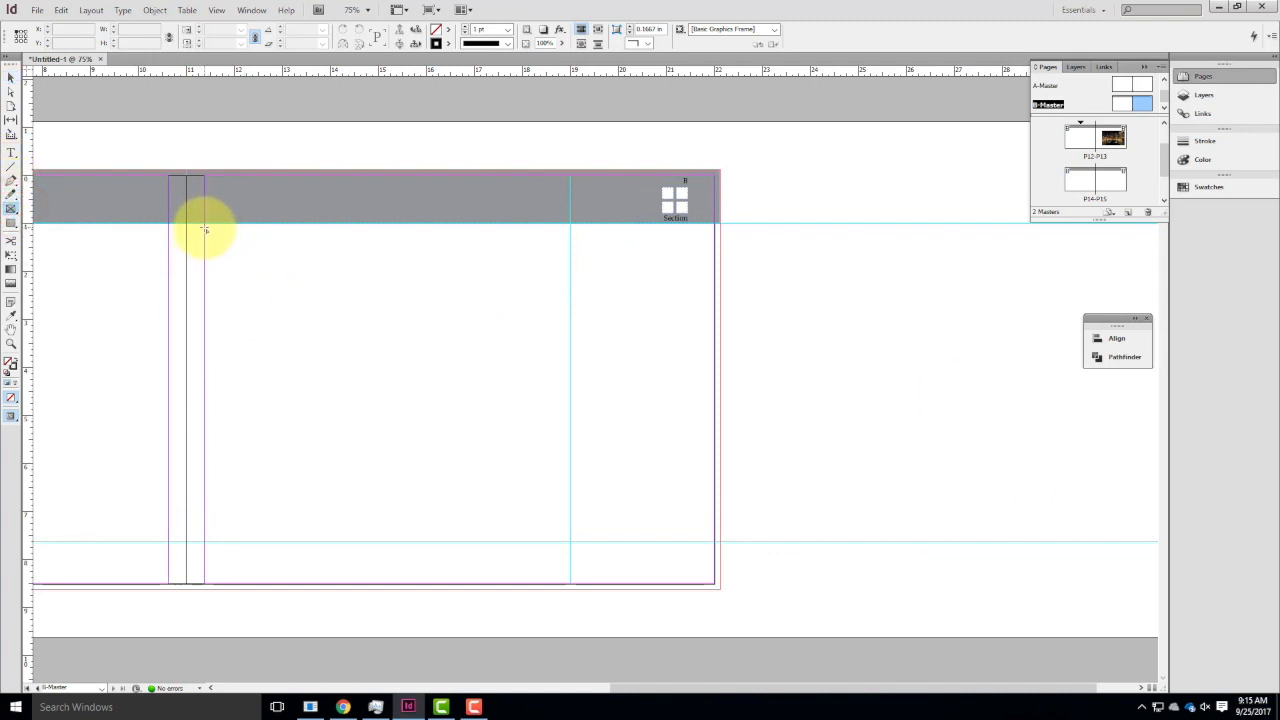
drag(204, 229, 570, 543)
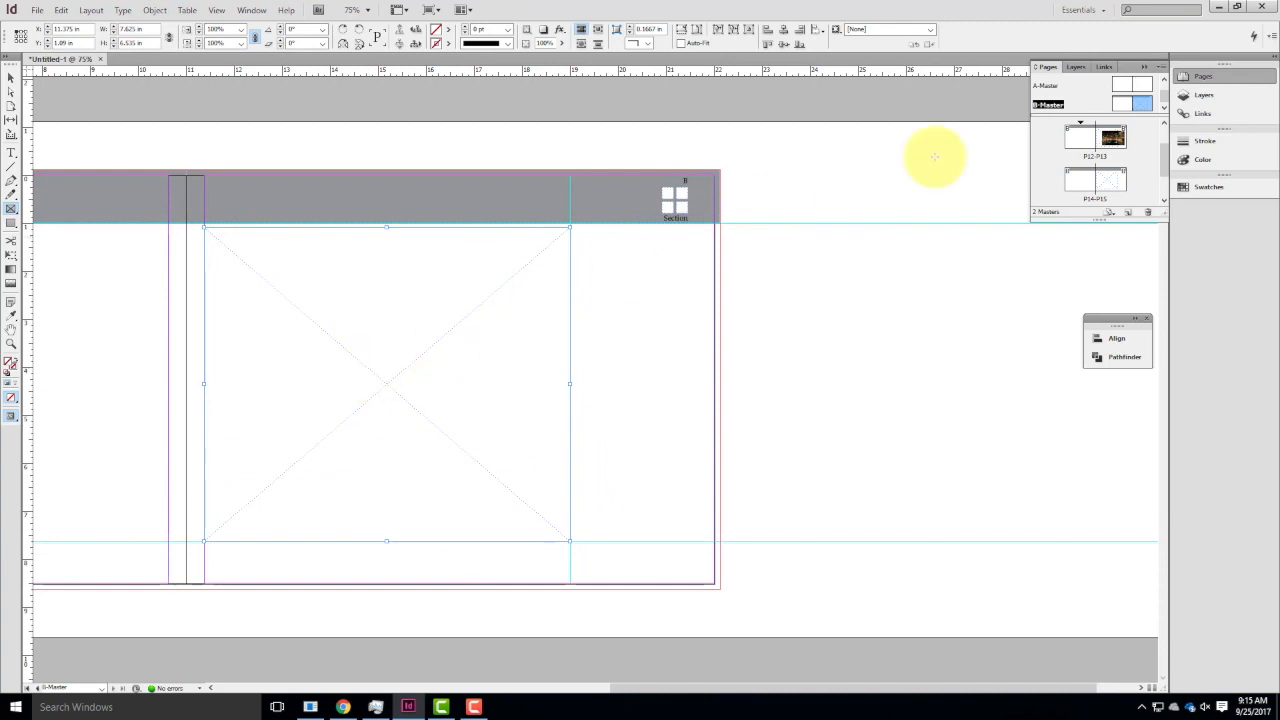
double_click(1112, 137)
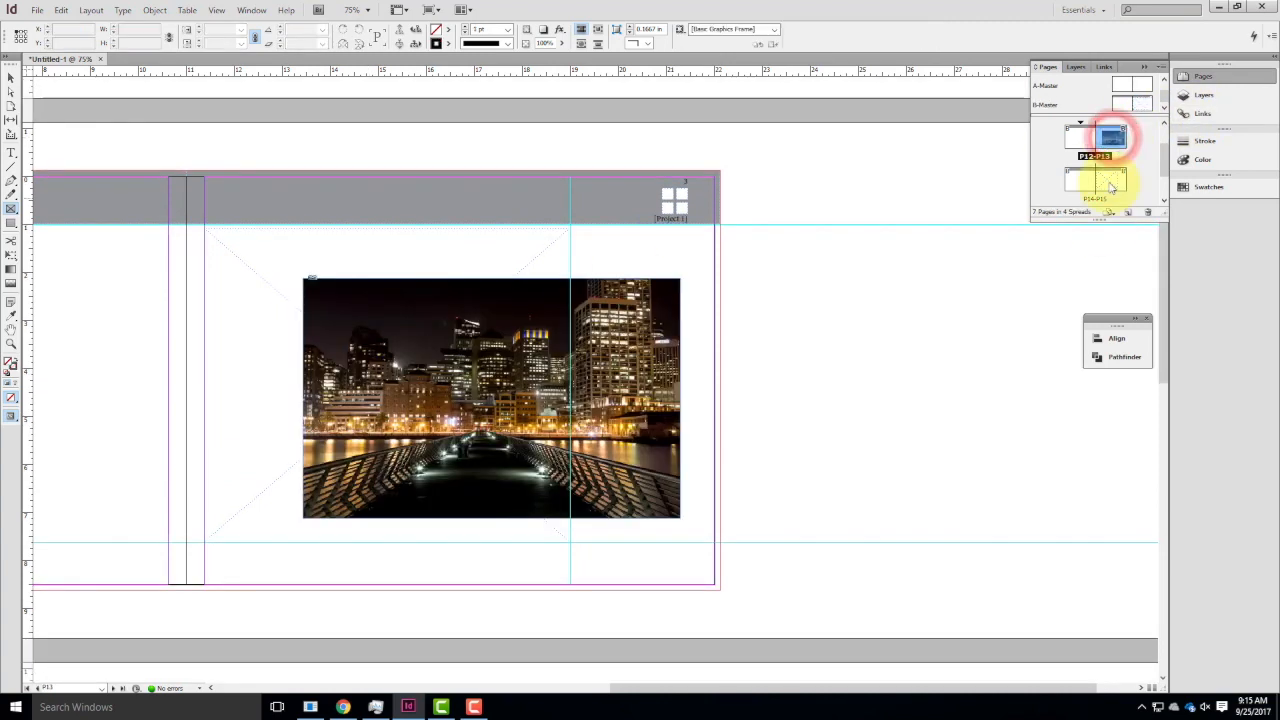
double_click(1107, 176)
click(36, 10)
click(48, 170)
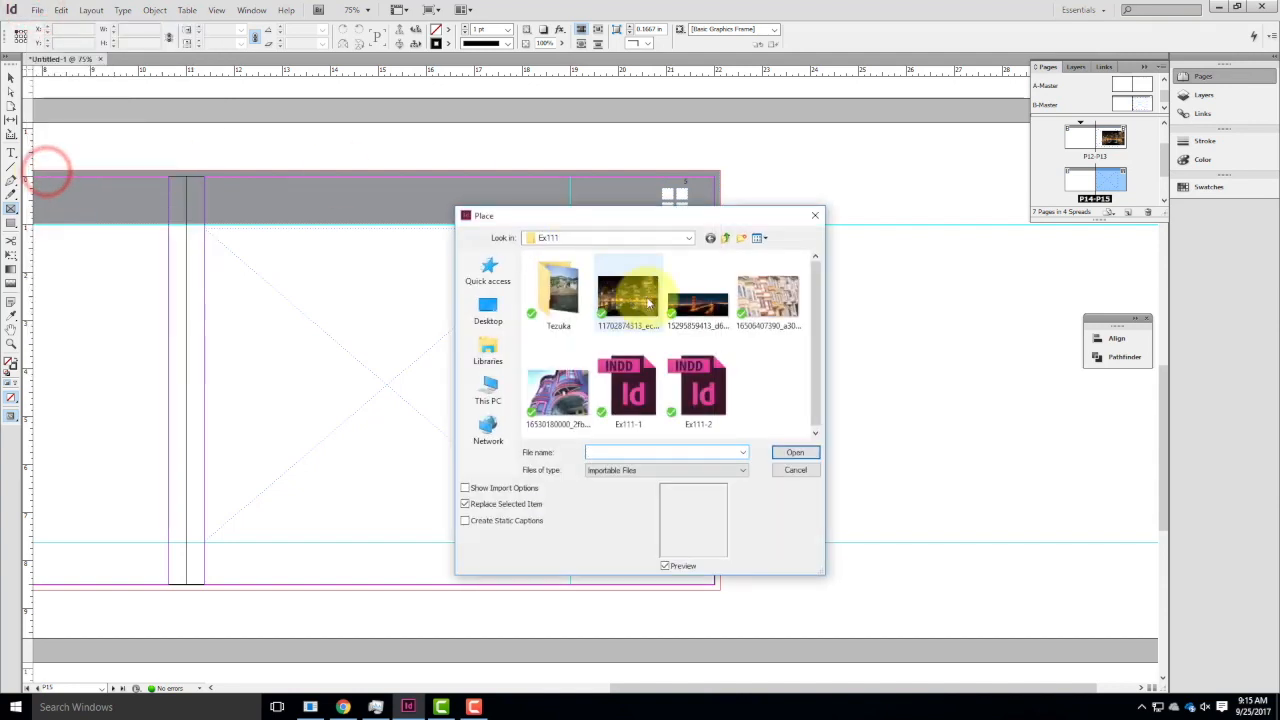
click(757, 302)
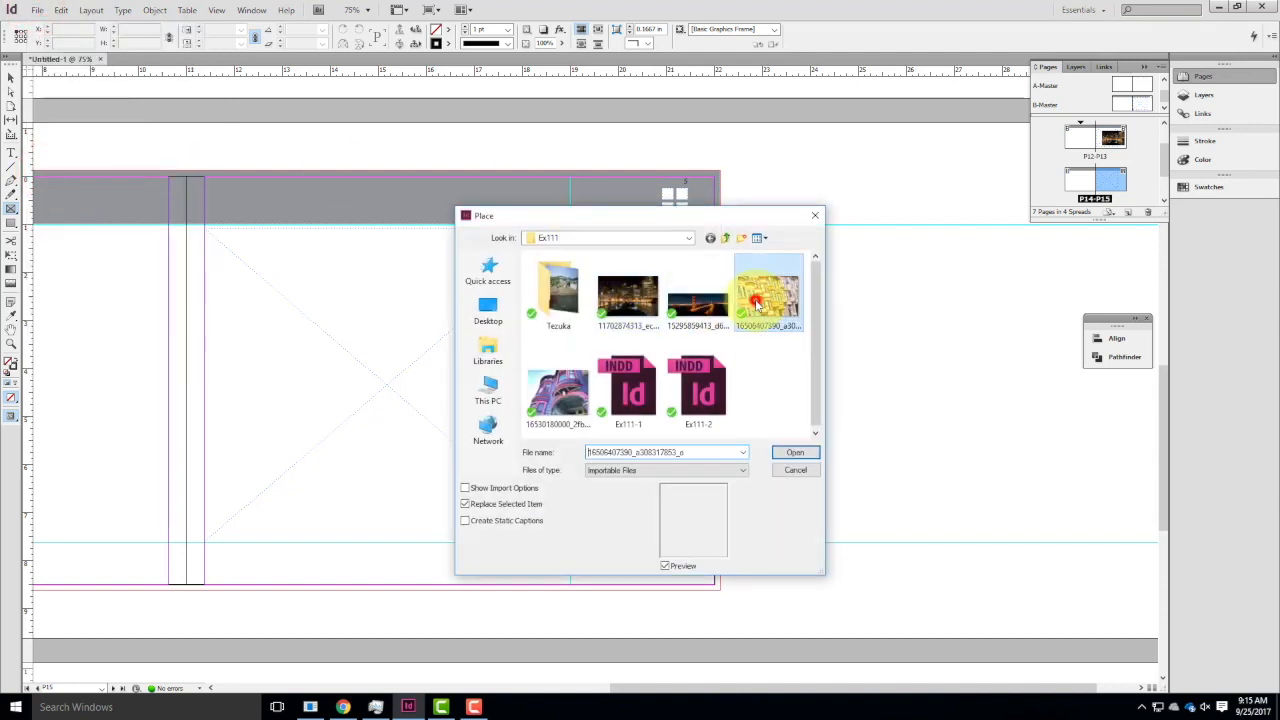
click(795, 452)
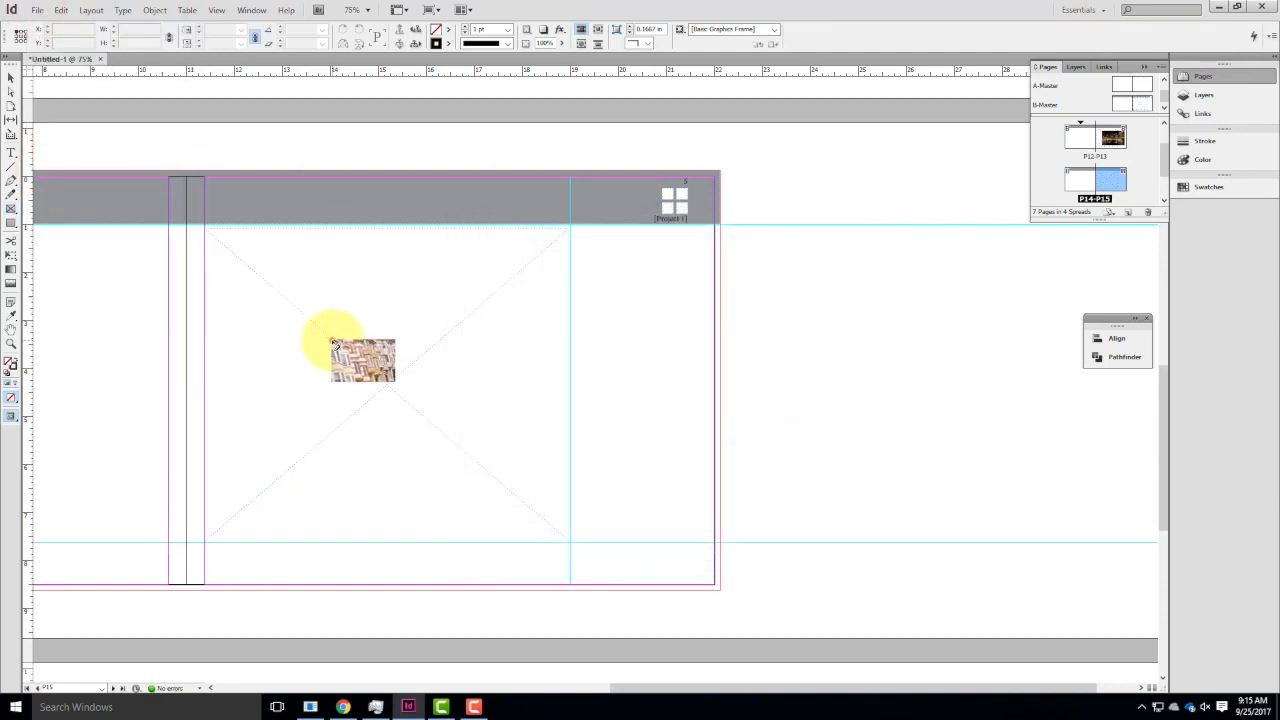
click(334, 341)
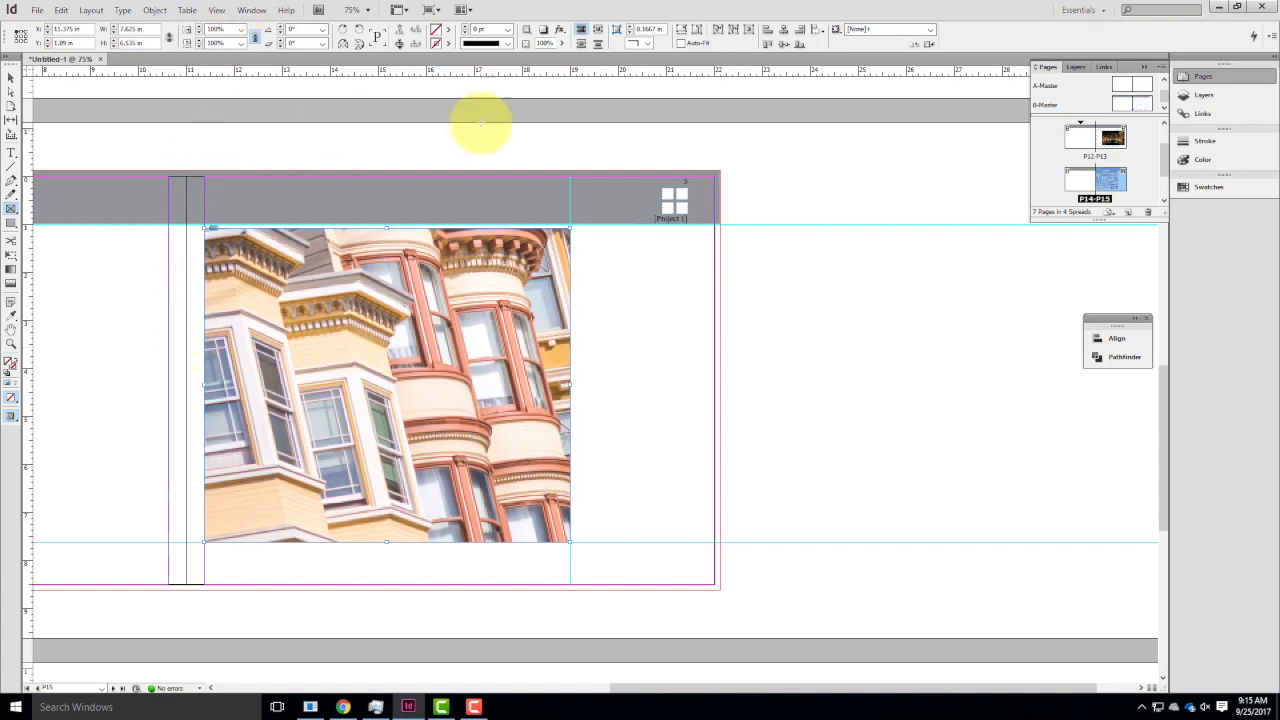
Delete the picture frame with its placed image from page P15.
click(8, 78)
click(366, 296)
key(Delete)
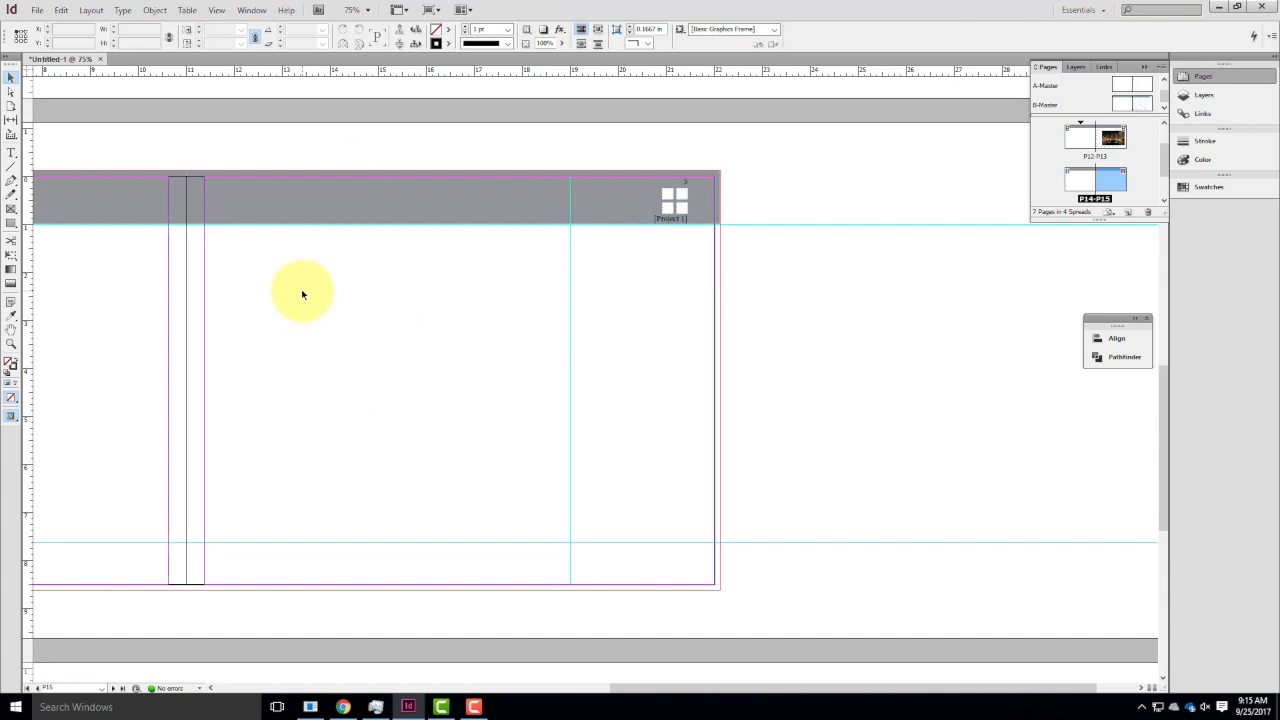
Draw a text frame about 2.78 by 6.535 in beside the B-Master picture frame and try selecting it on page P15.
double_click(1144, 108)
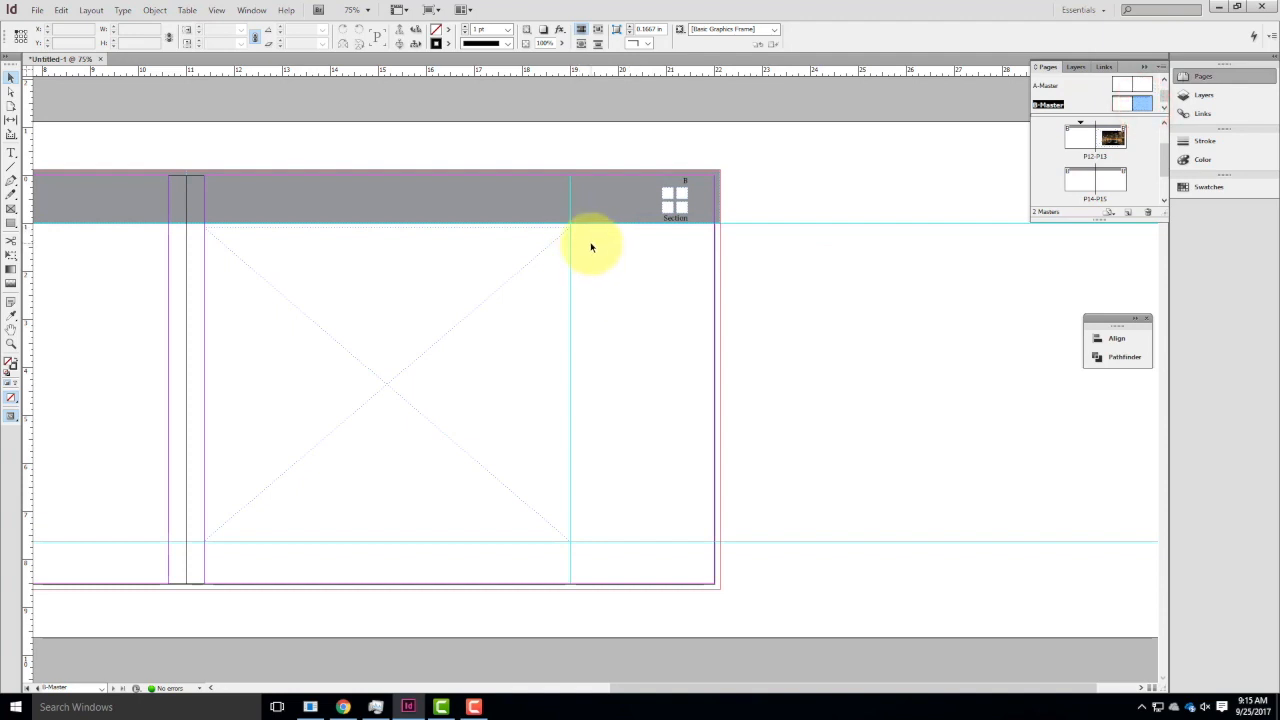
click(533, 260)
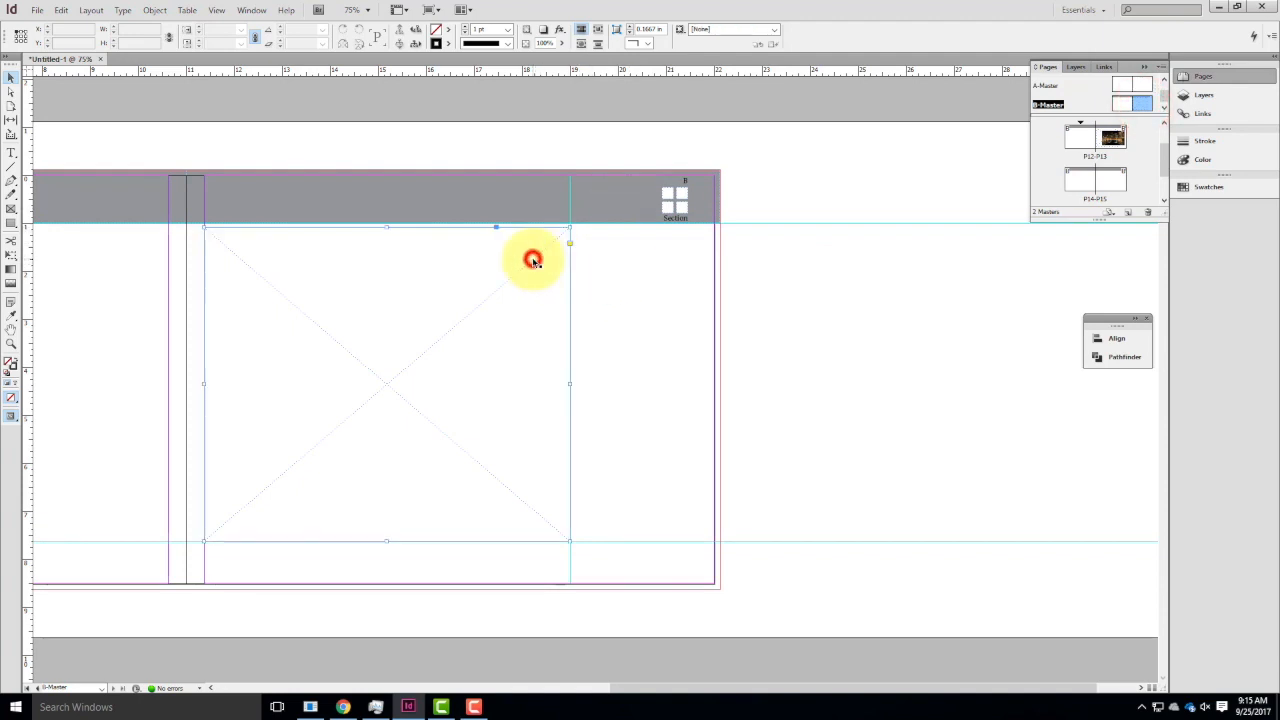
click(11, 152)
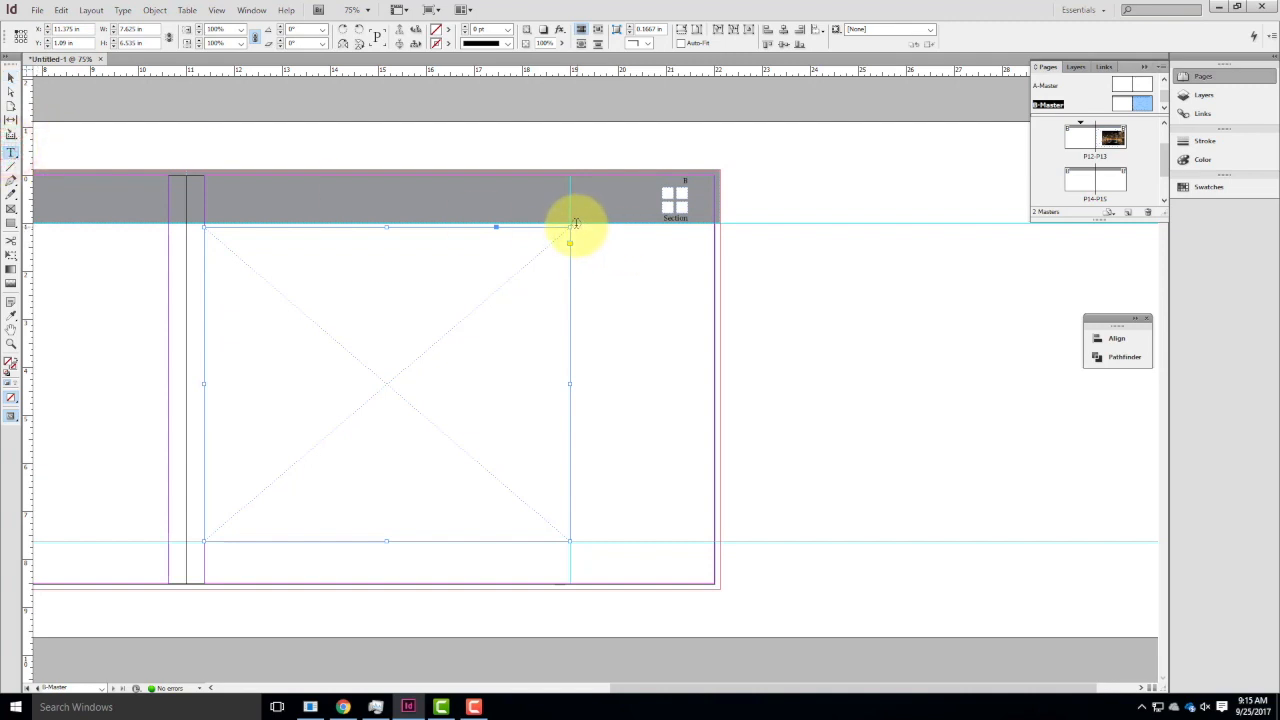
drag(574, 226, 709, 534)
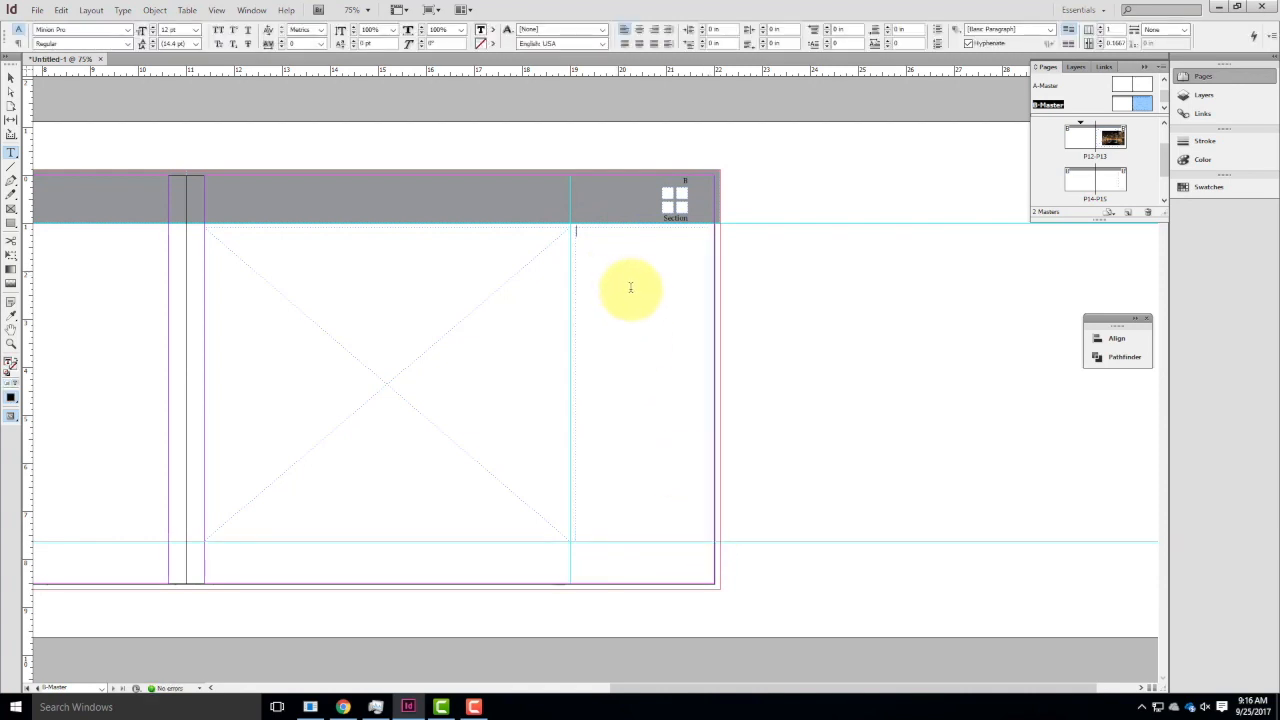
click(12, 75)
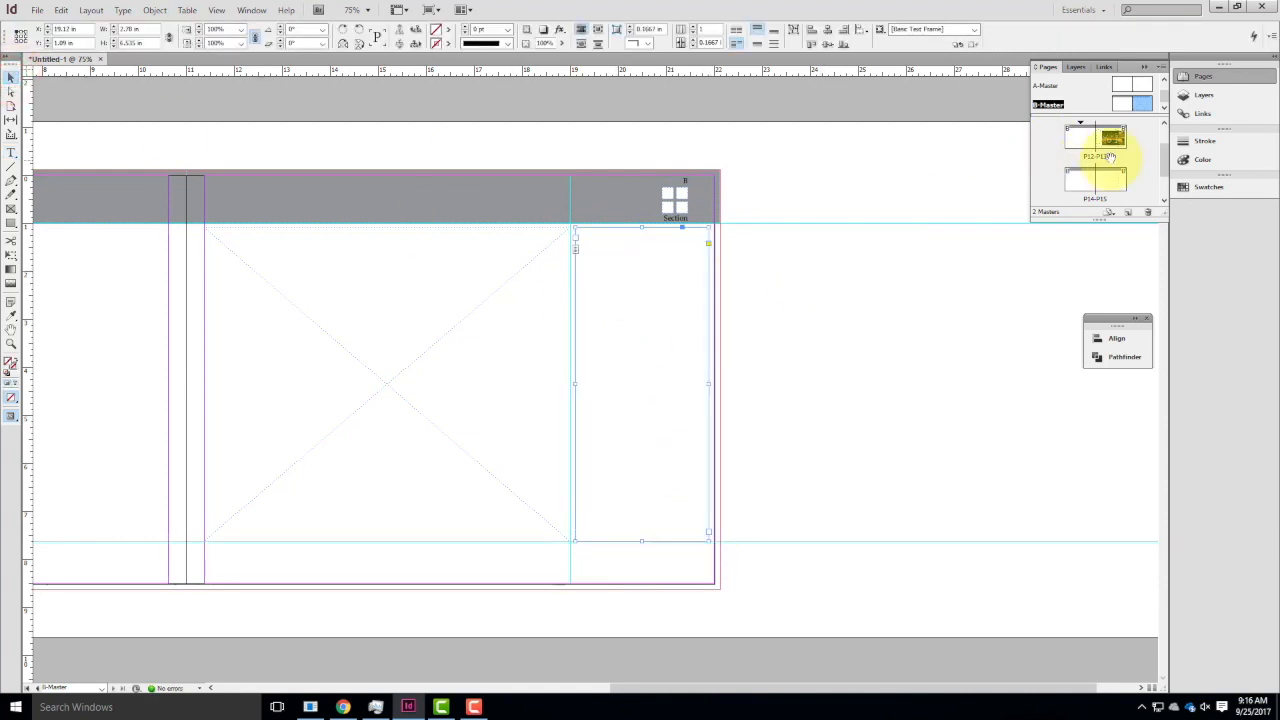
double_click(1104, 182)
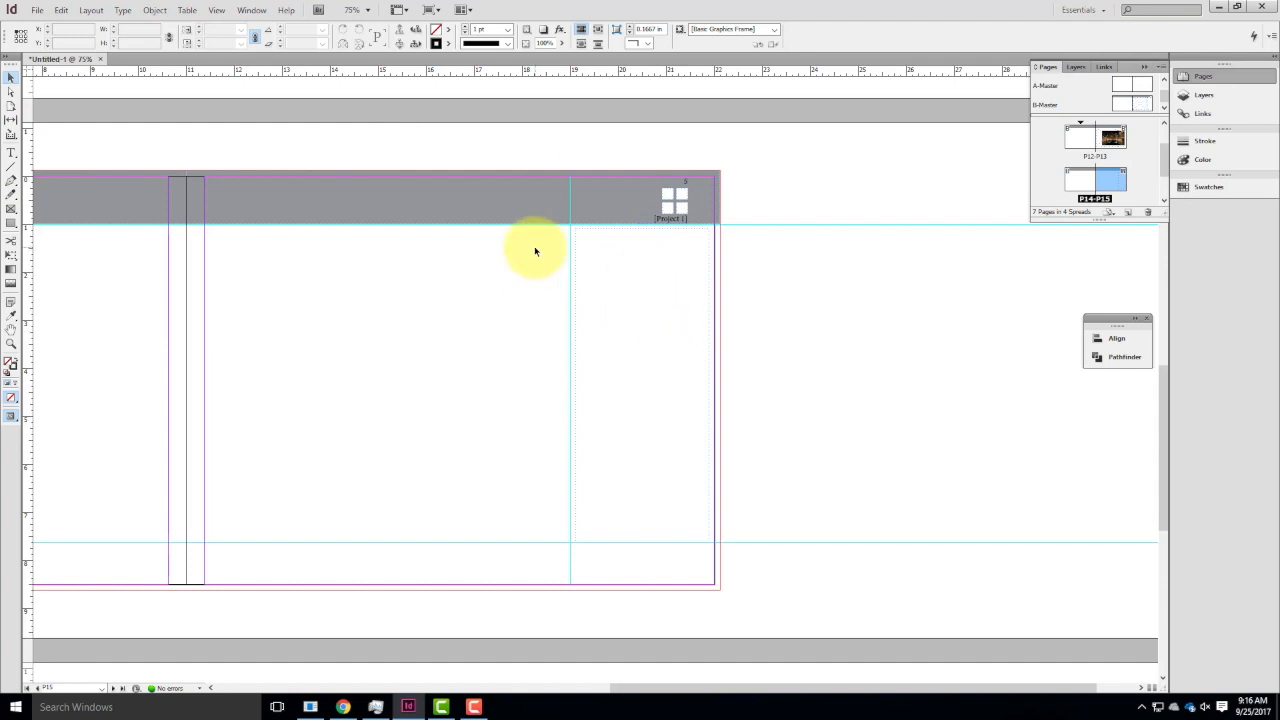
click(587, 231)
Delete the text frame beside the picture frame on the B-Master right page.
double_click(1134, 104)
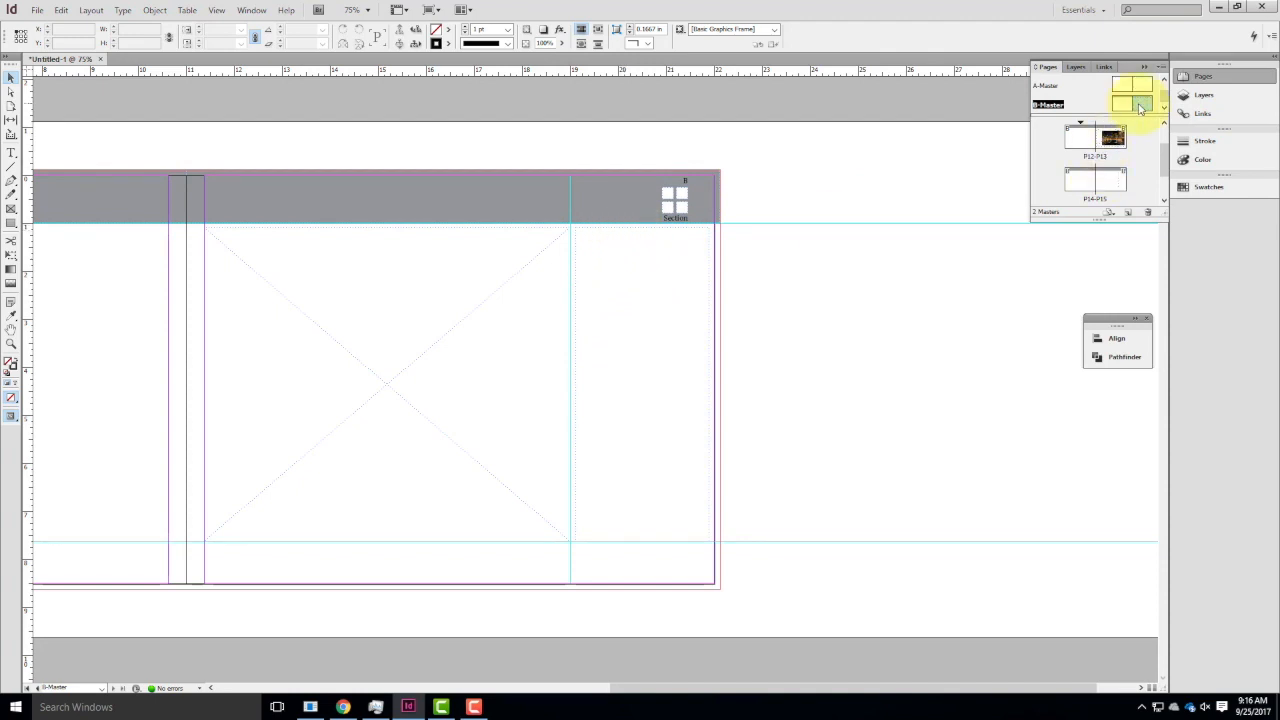
double_click(1139, 105)
click(814, 157)
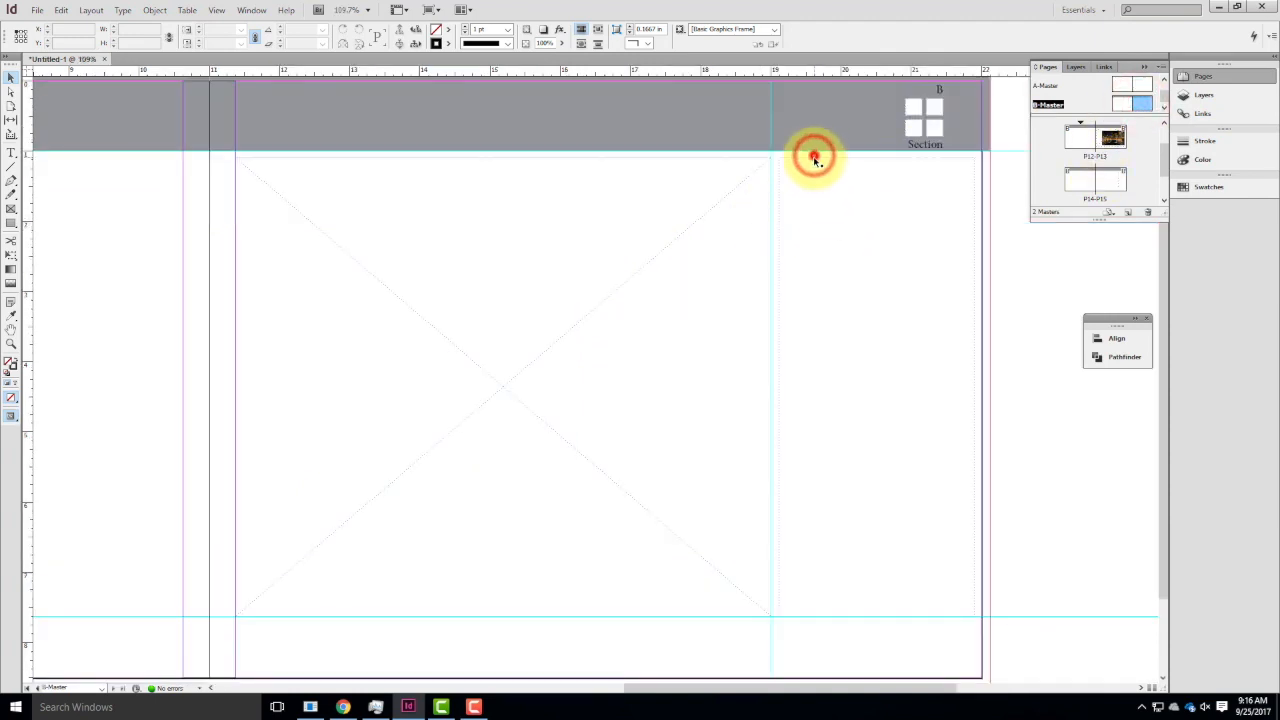
key(BackSpace)
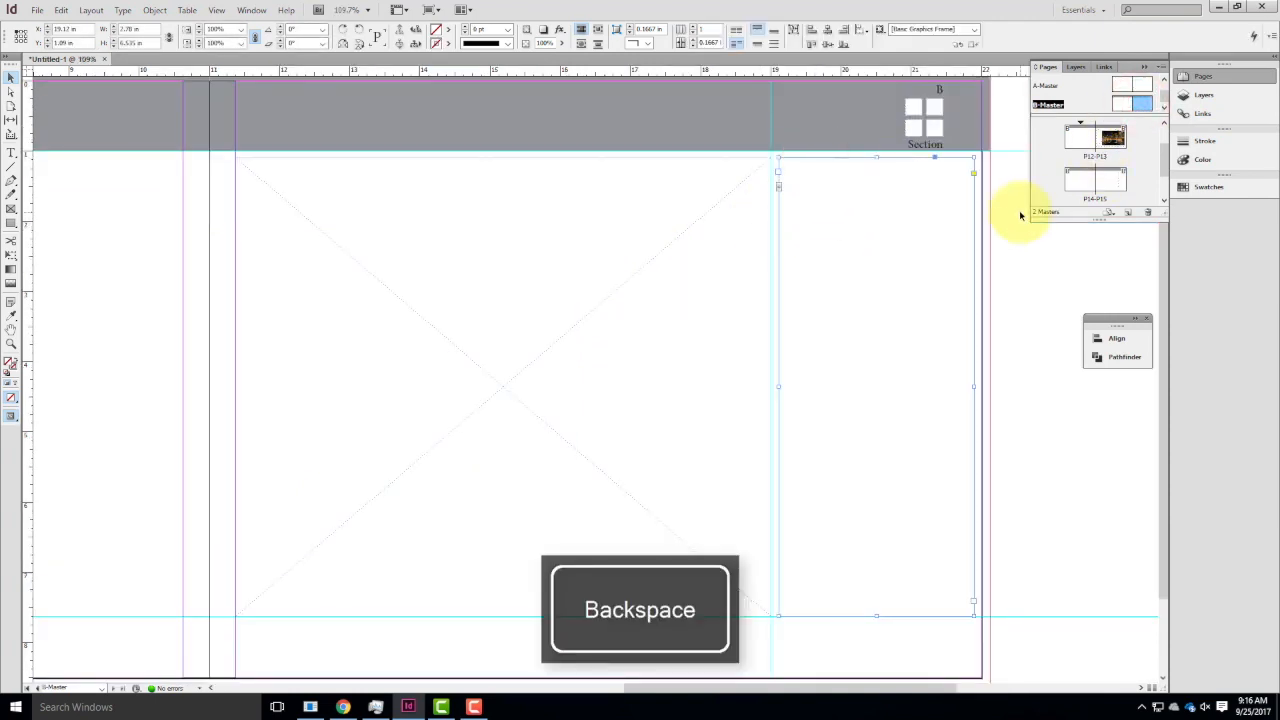
Draw a text frame about 2.8 by 6.5 in on page P15, between the 19 in guide and the outer margin.
double_click(1110, 178)
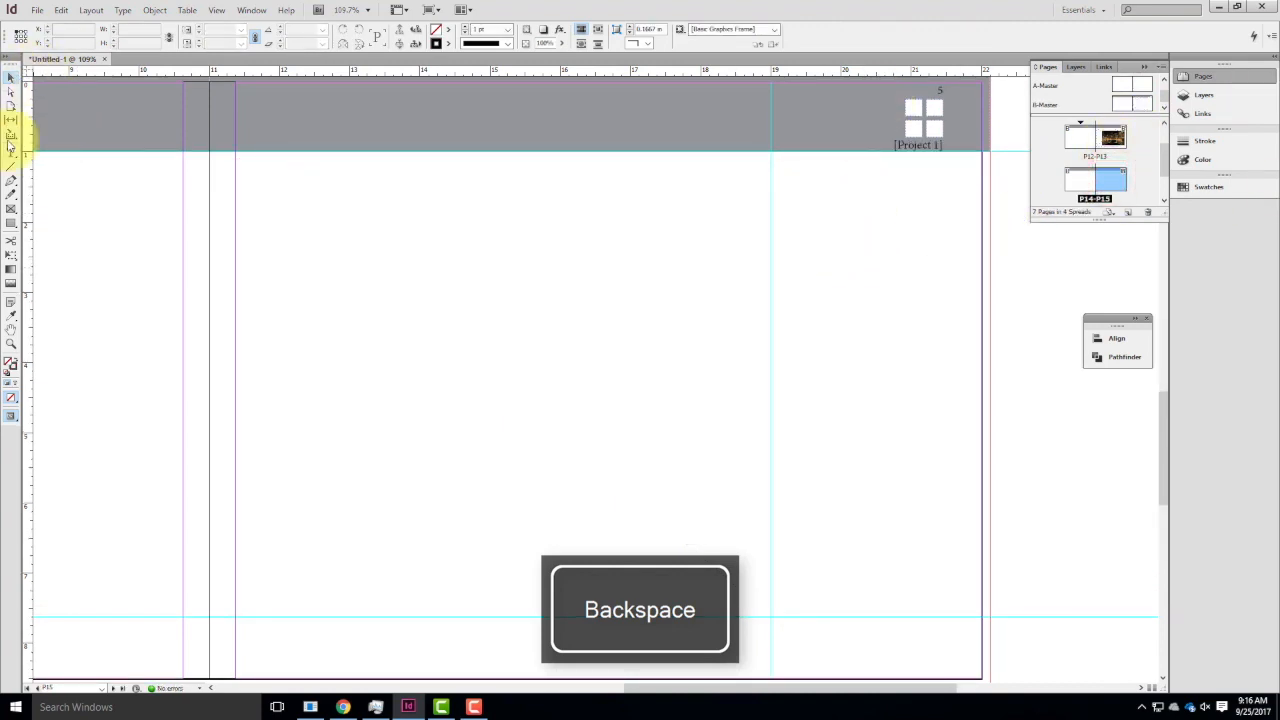
click(11, 152)
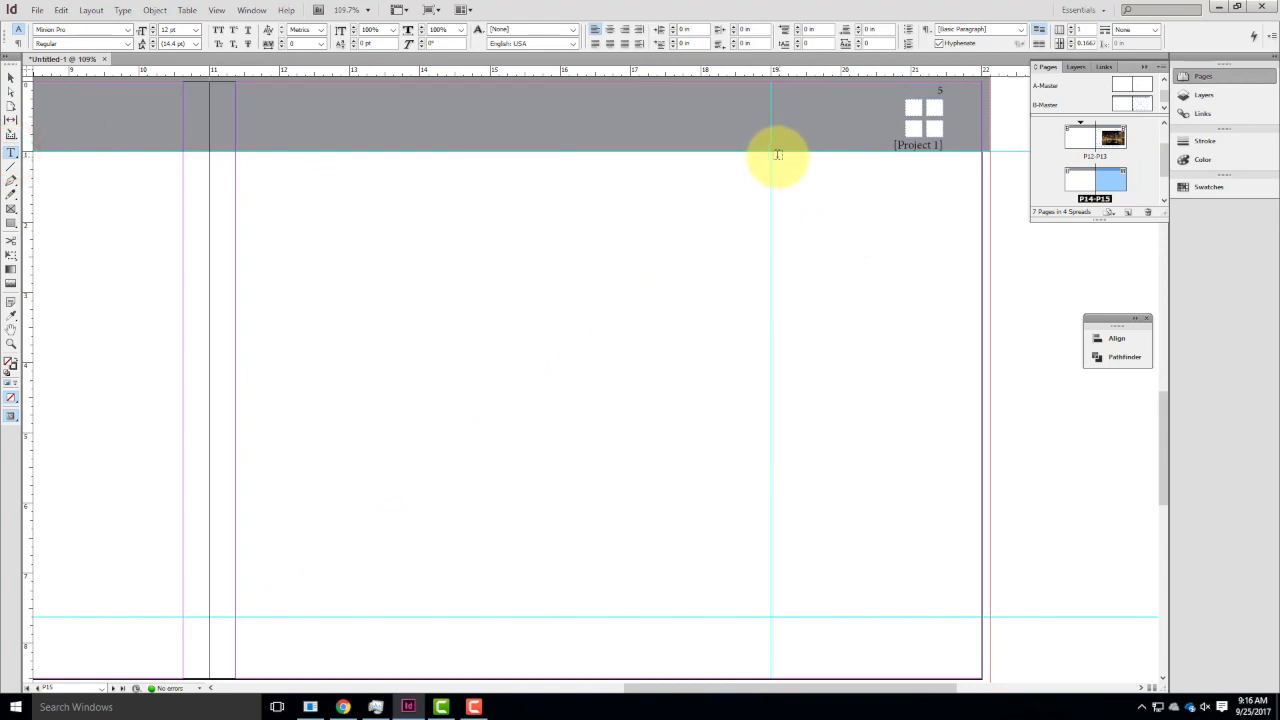
mouse_move(778, 157)
mouse_down()
mouse_move(909, 380)
mouse_move(983, 560)
mouse_move(973, 617)
mouse_up()
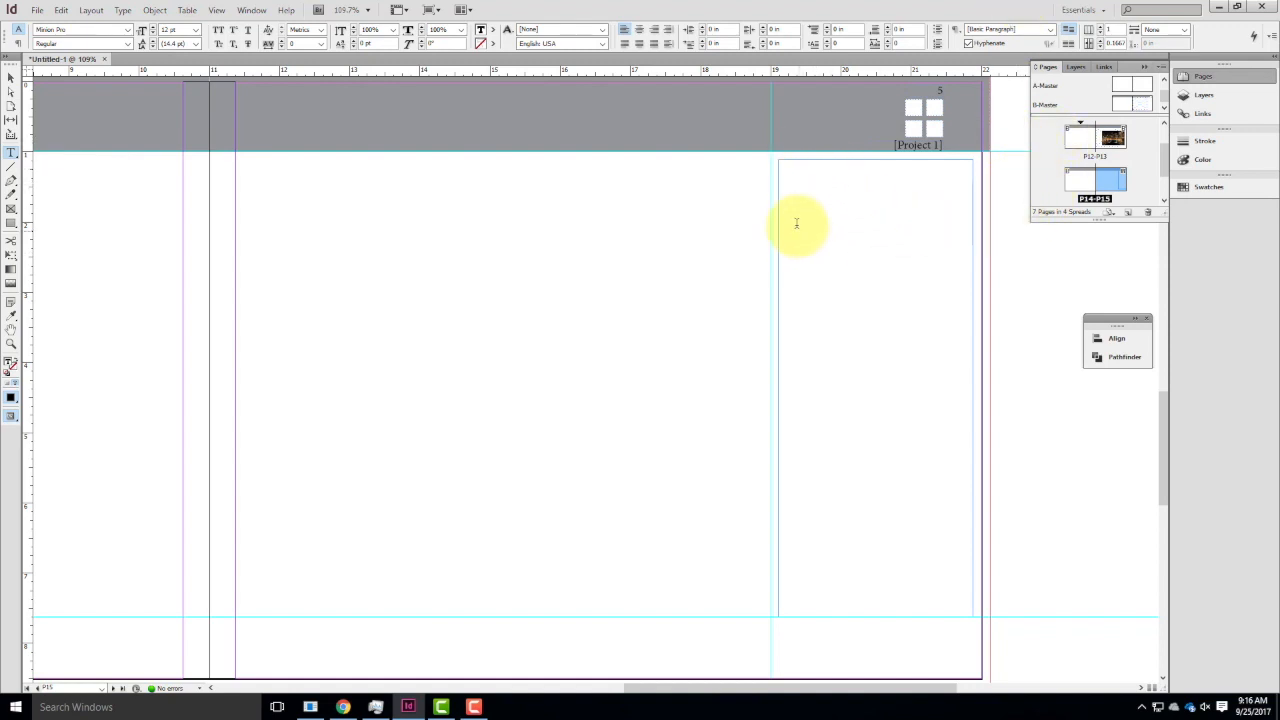
Enter a line of random test characters in page P15's text frame and delete it again.
click(808, 212)
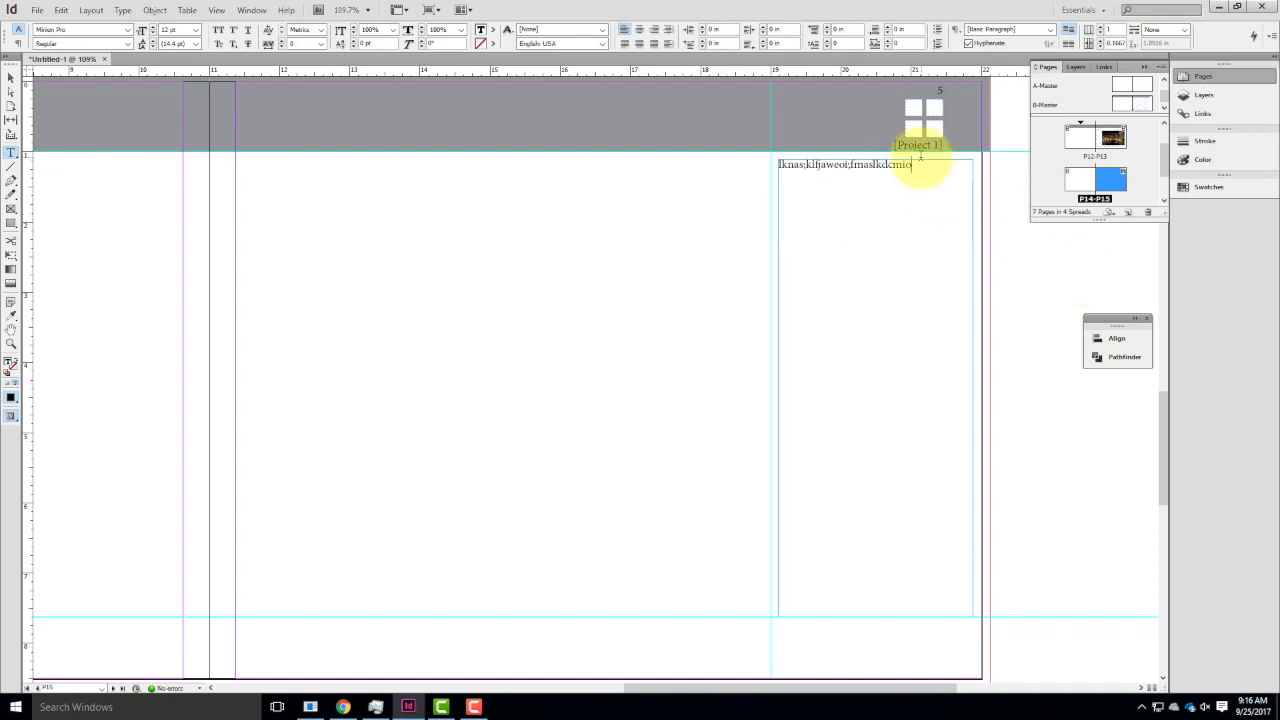
triple_click(917, 165)
key(Delete)
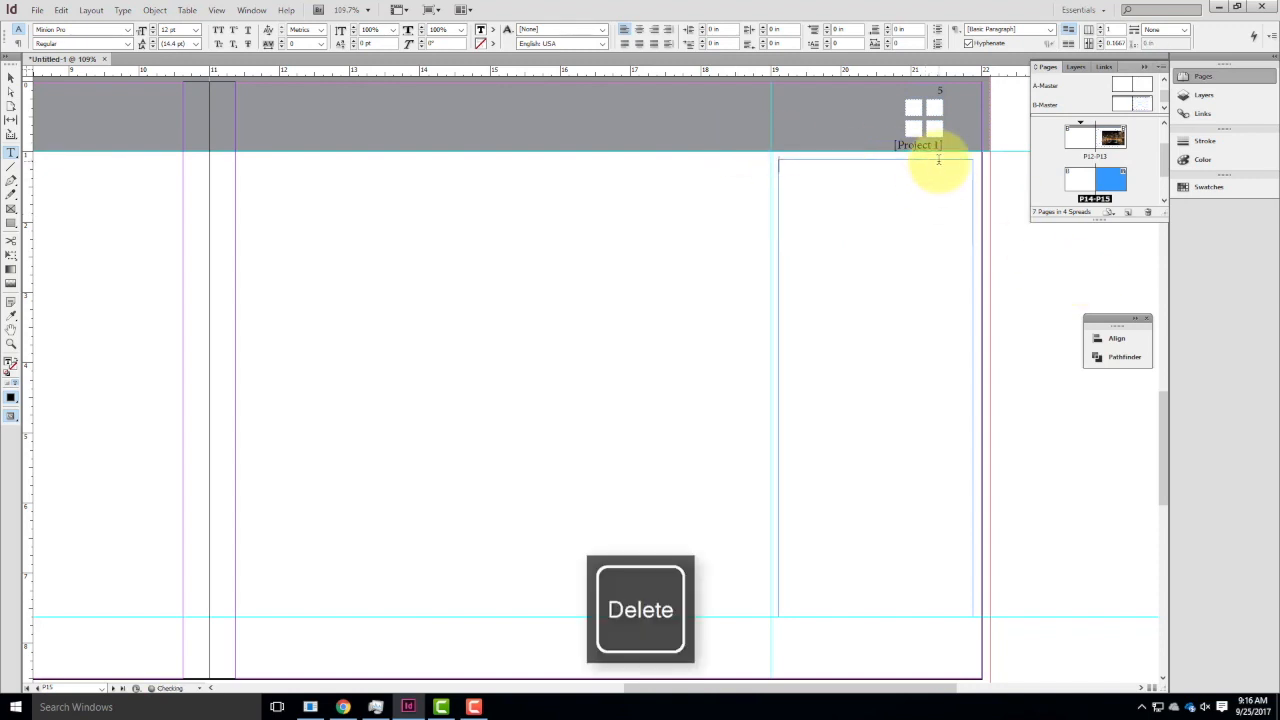
Fill the text frame on page P15 with placeholder text.
click(91, 10)
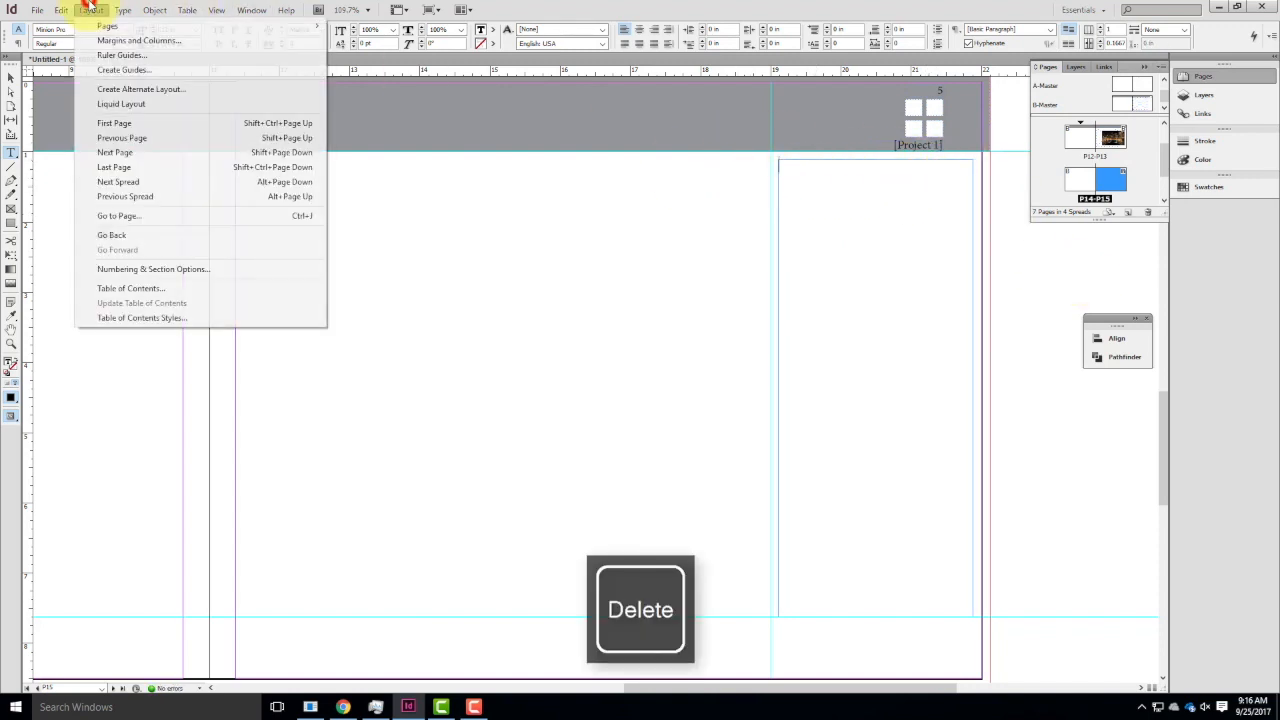
mouse_move(132, 10)
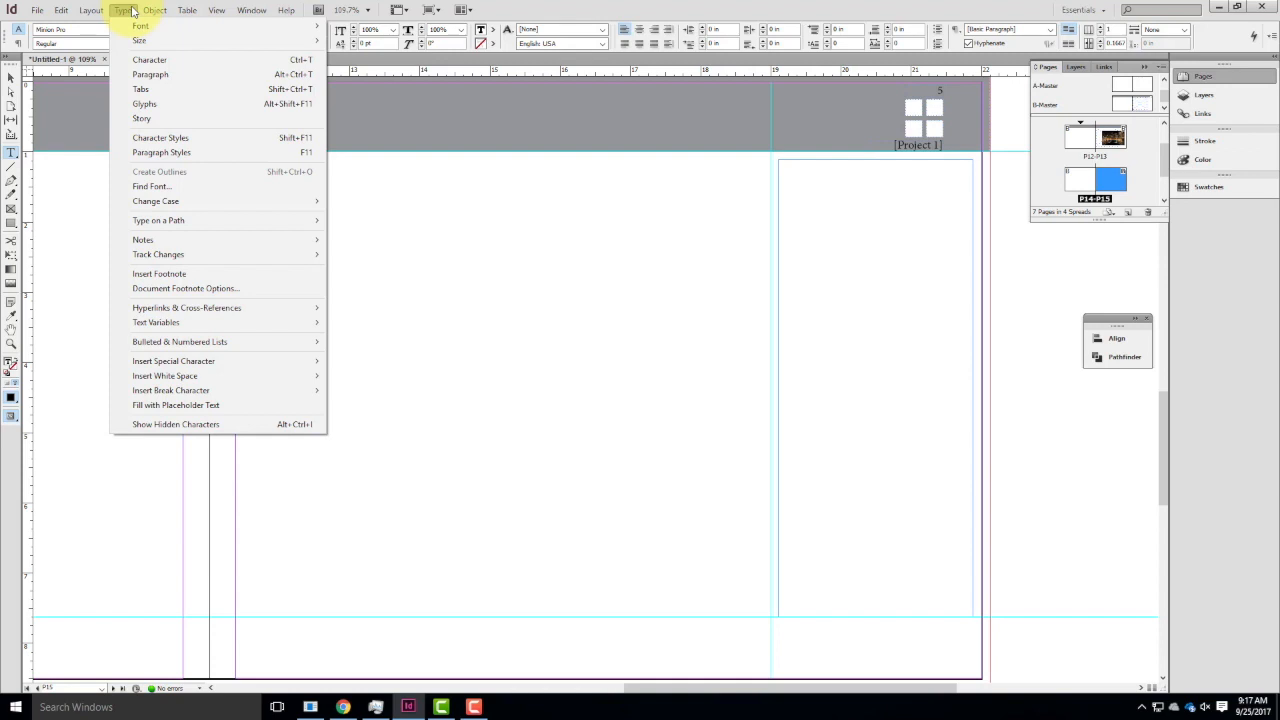
mouse_move(210, 366)
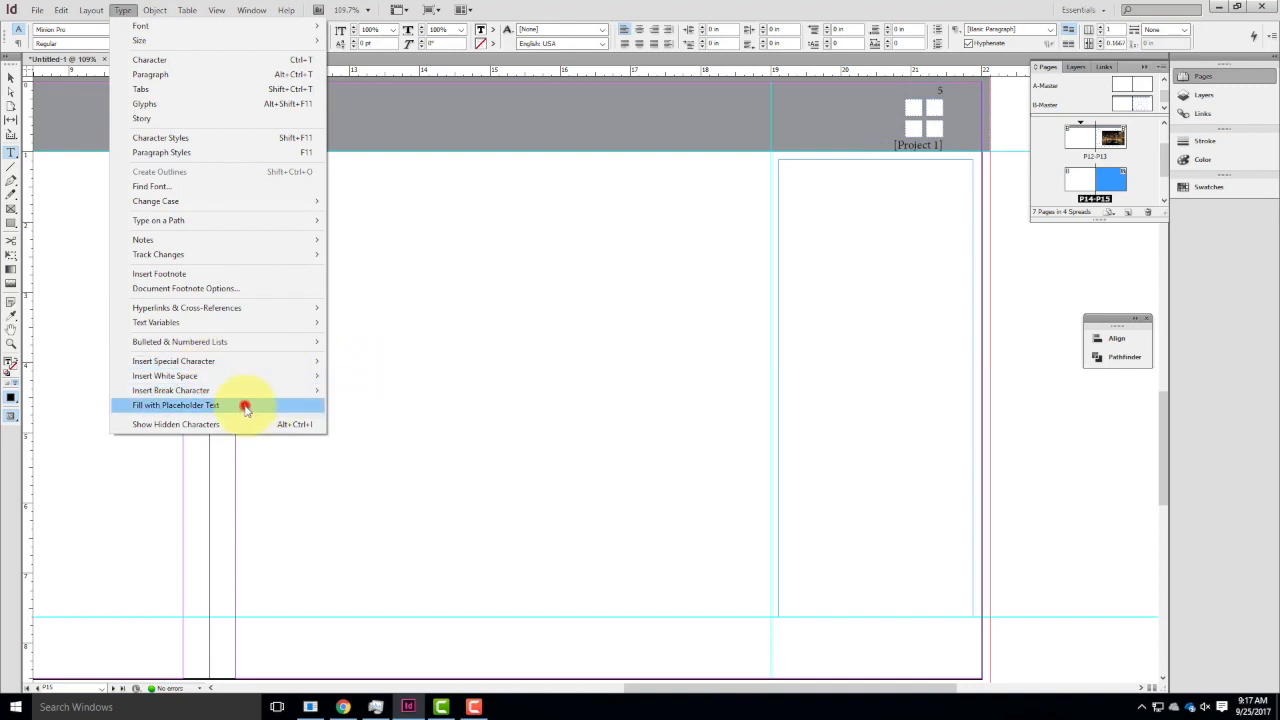
click(246, 407)
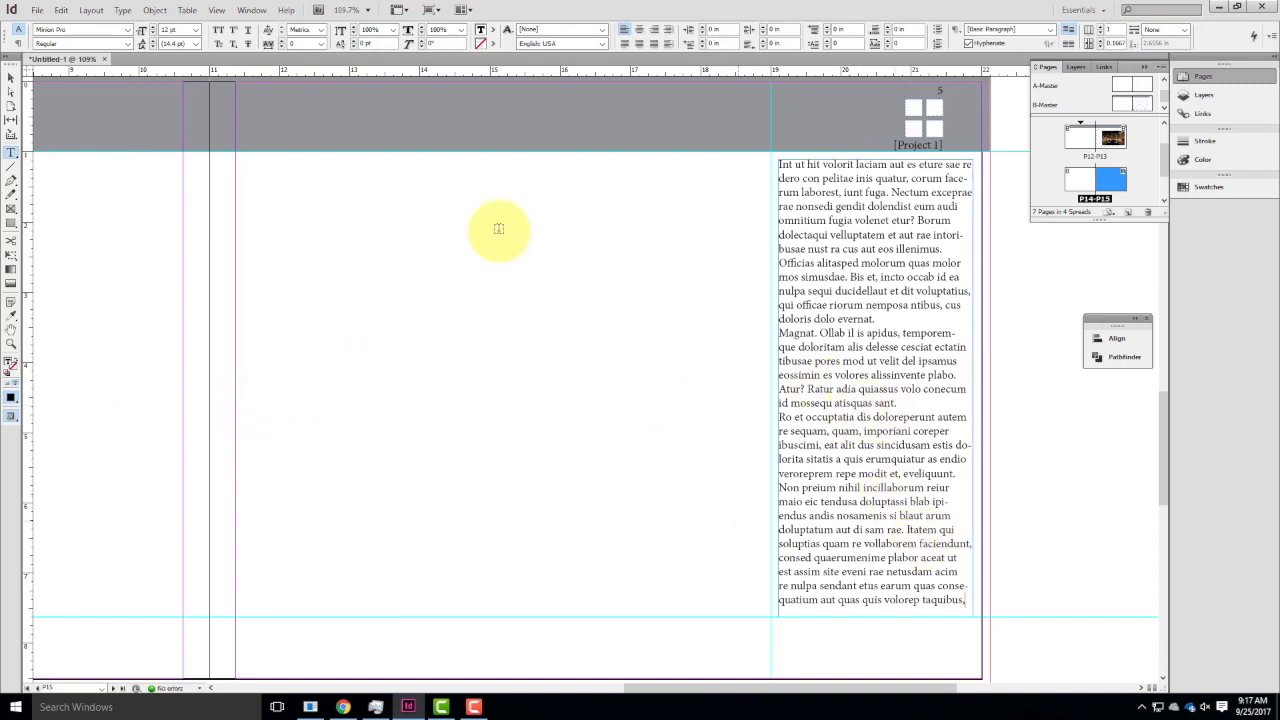
click(124, 12)
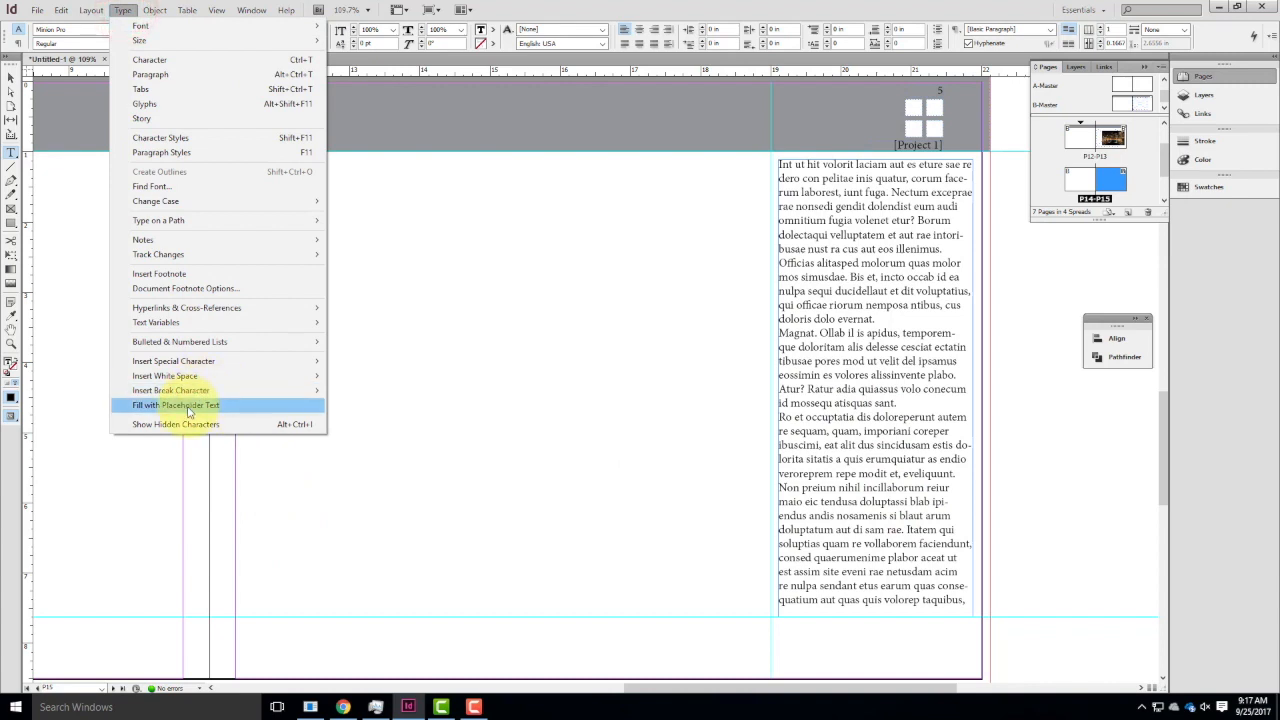
Format all the placeholder text in page P15's text frame as 10 pt Arial and deselect the frame.
double_click(884, 502)
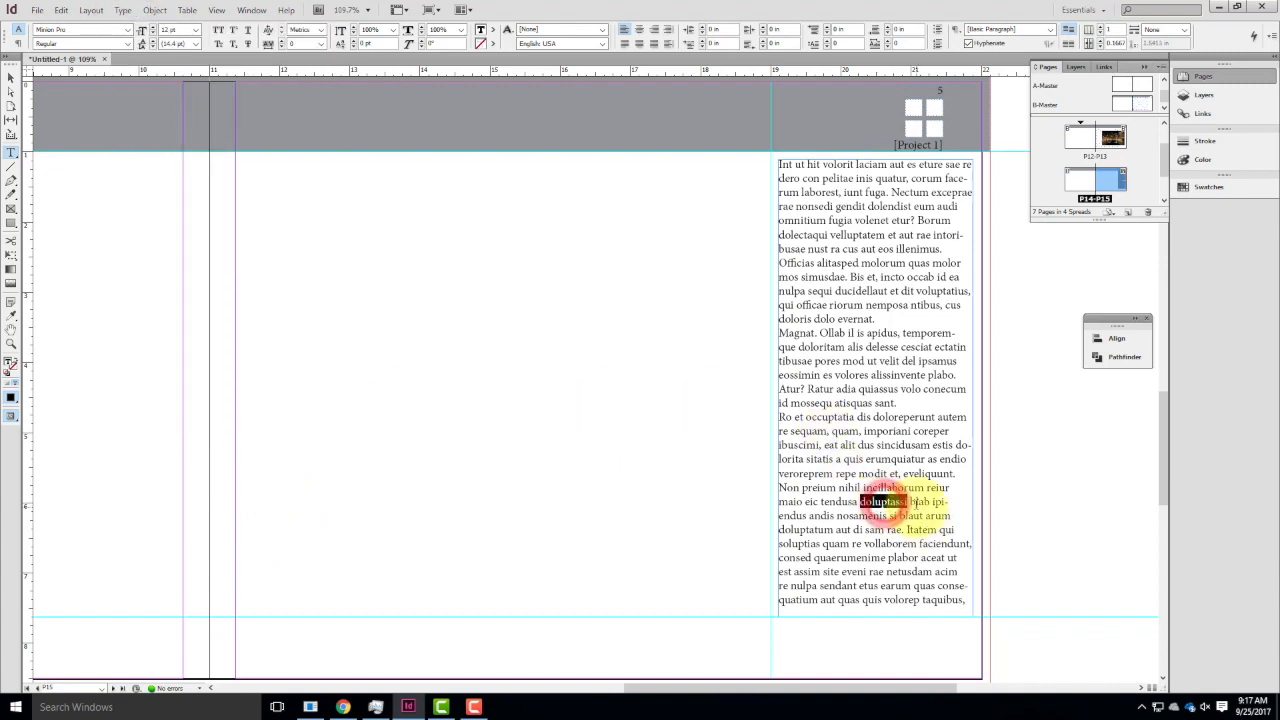
key(ctrl+a)
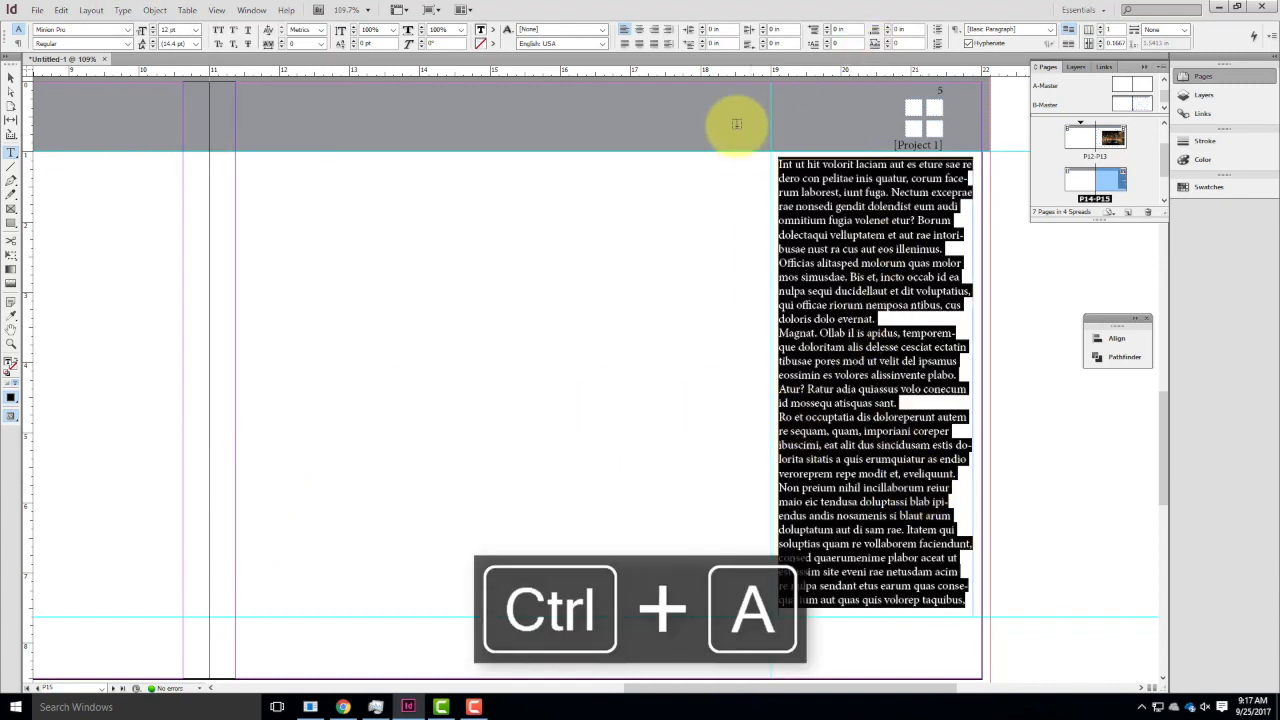
click(178, 29)
text(10)
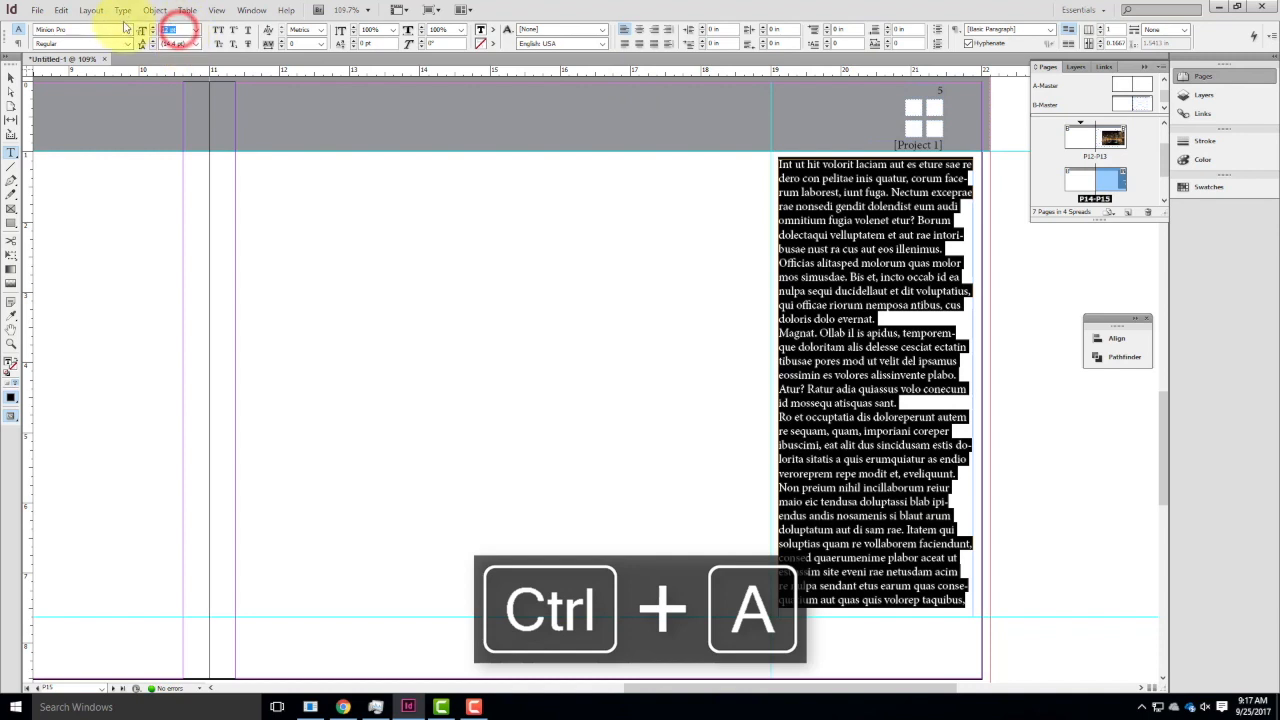
key(Return)
click(77, 30)
text(Arial)
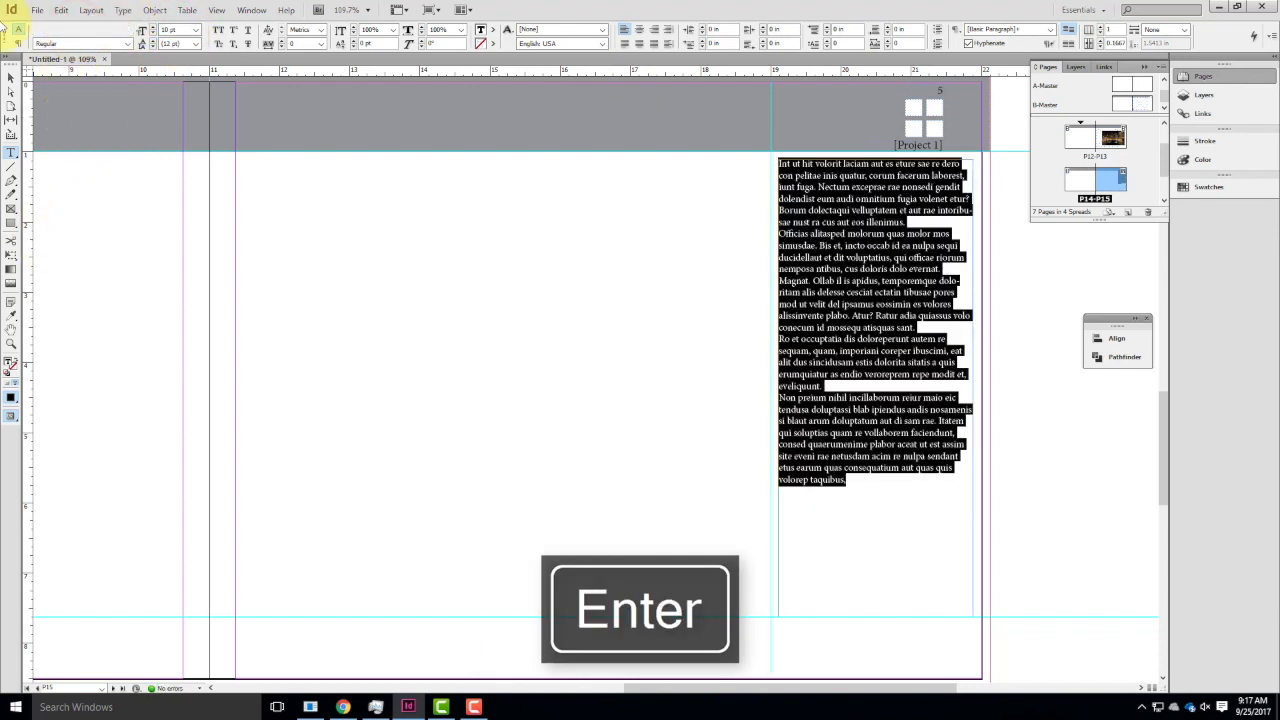
key(Tab)
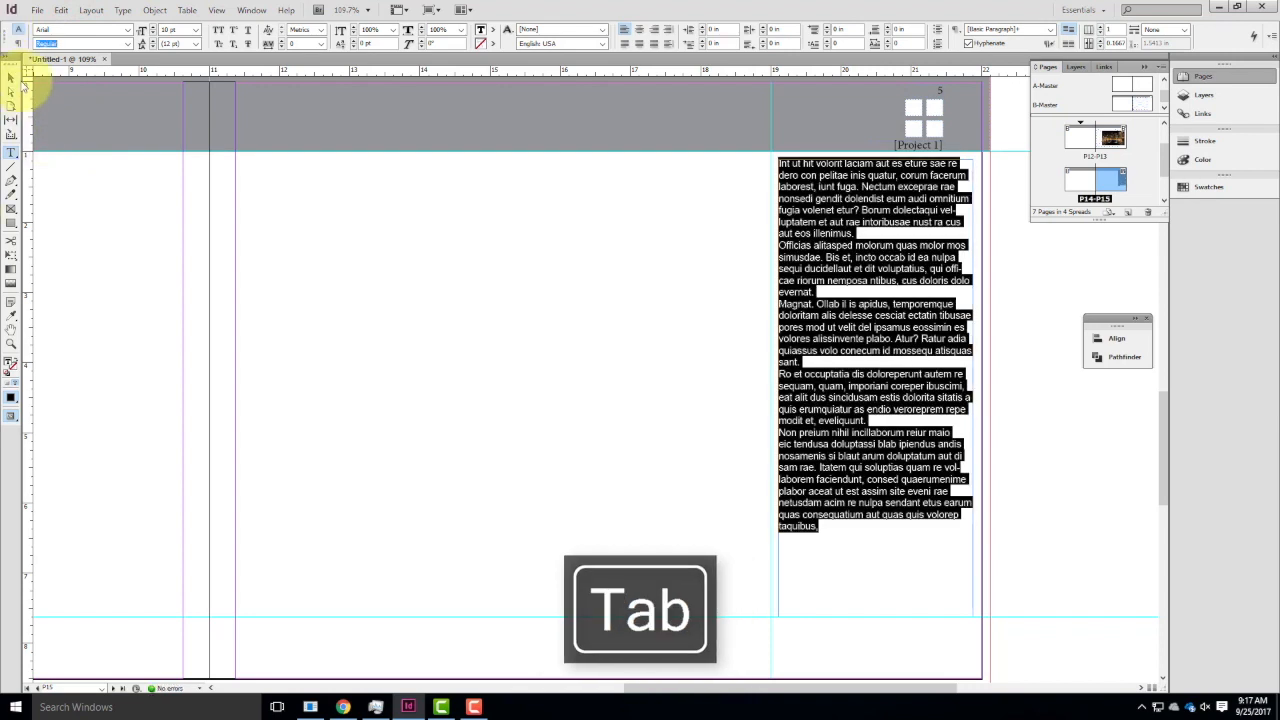
click(11, 77)
click(925, 494)
click(669, 462)
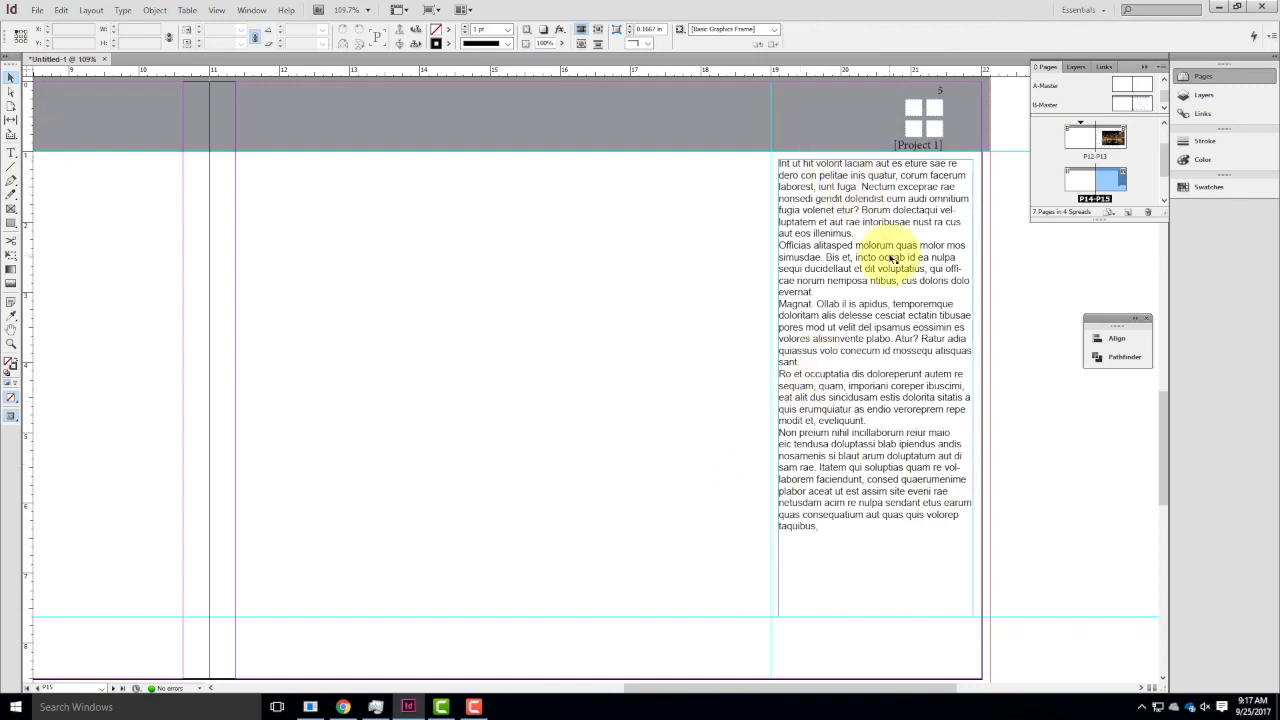
Copy the text frame on page P15 and paste it in place on page P27.
scroll(883, 285, down, 1)
scroll(886, 329, down, 10)
scroll(886, 523, up, 2)
scroll(863, 421, up, 8)
scroll(834, 194, down, 5)
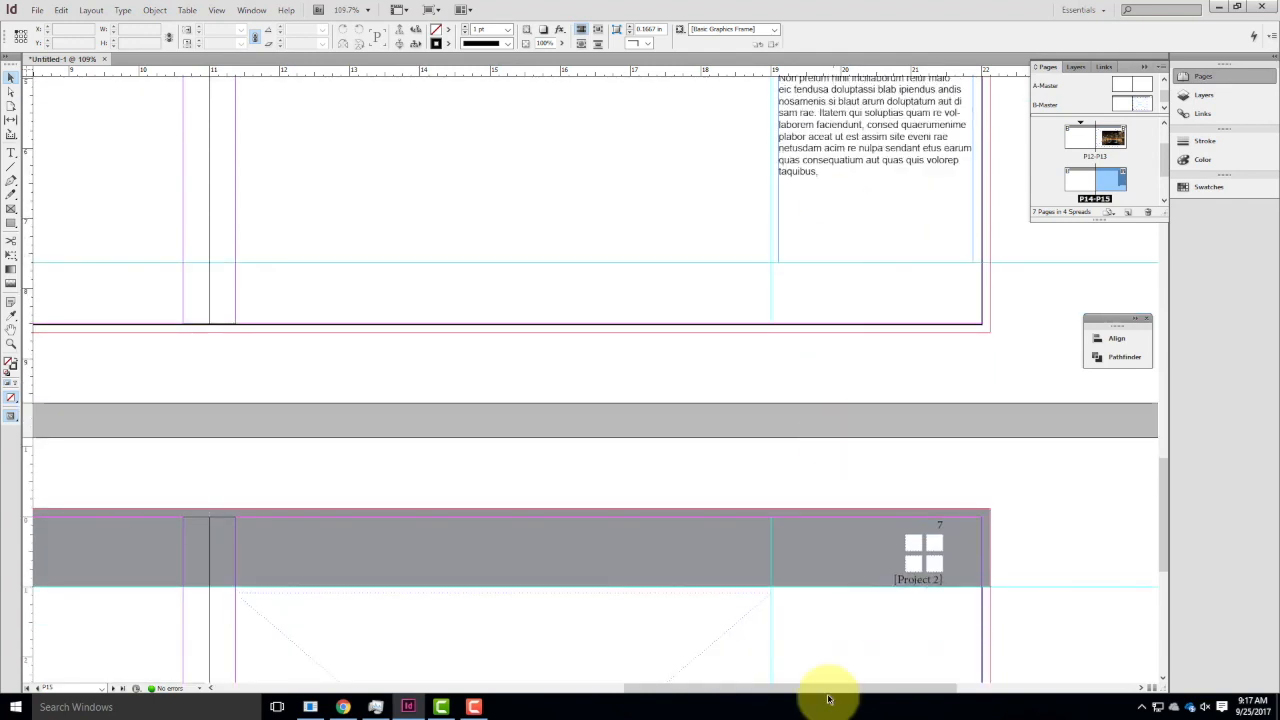
scroll(847, 624, up, 5)
click(849, 264)
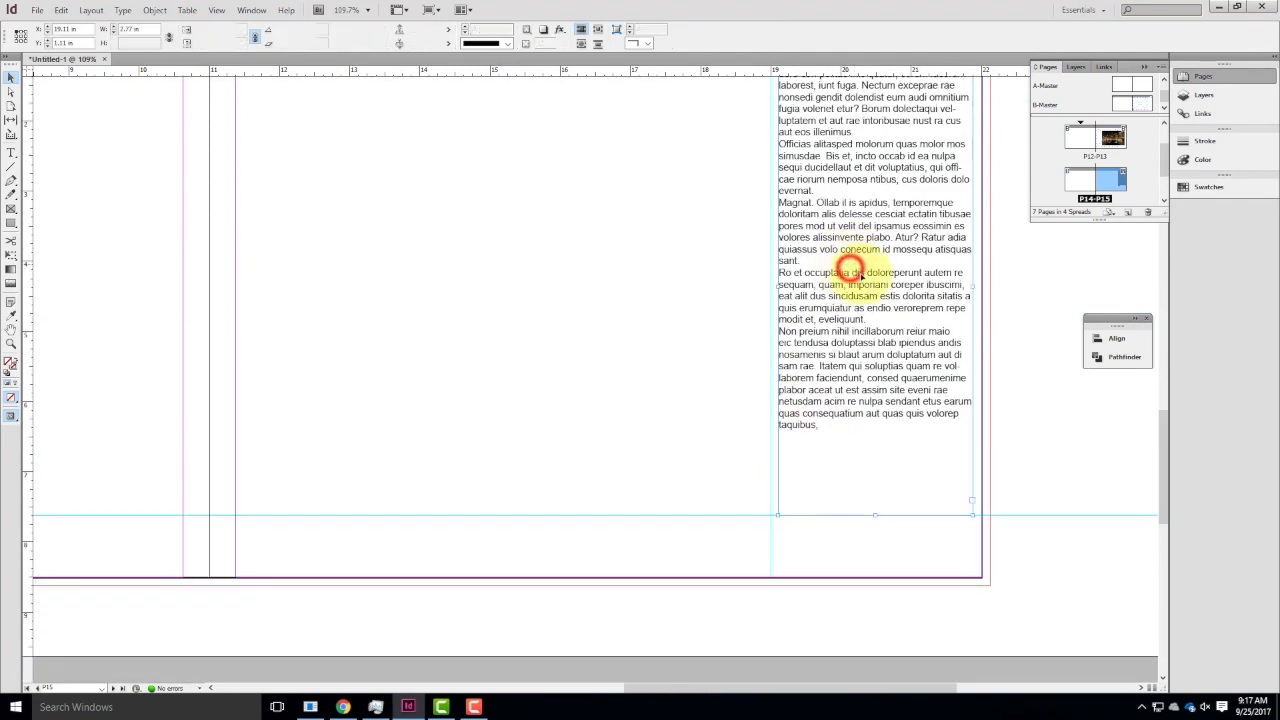
click(61, 10)
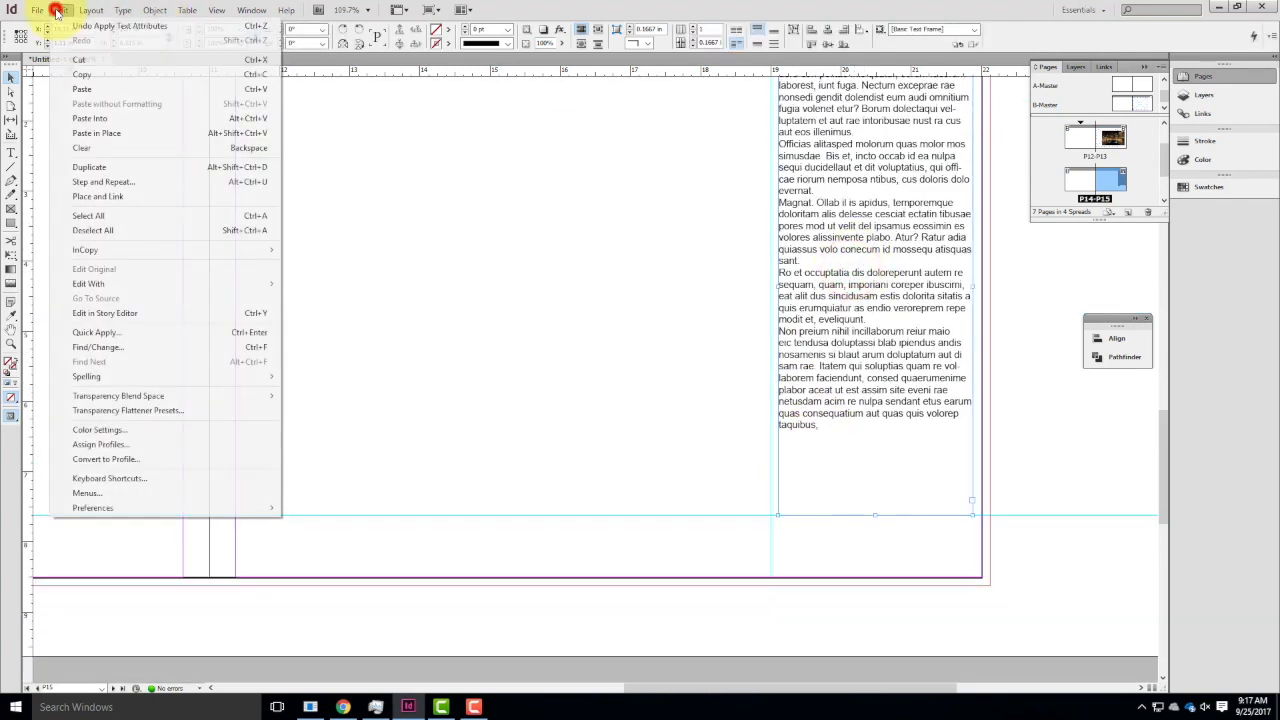
click(84, 75)
scroll(549, 243, down, 6)
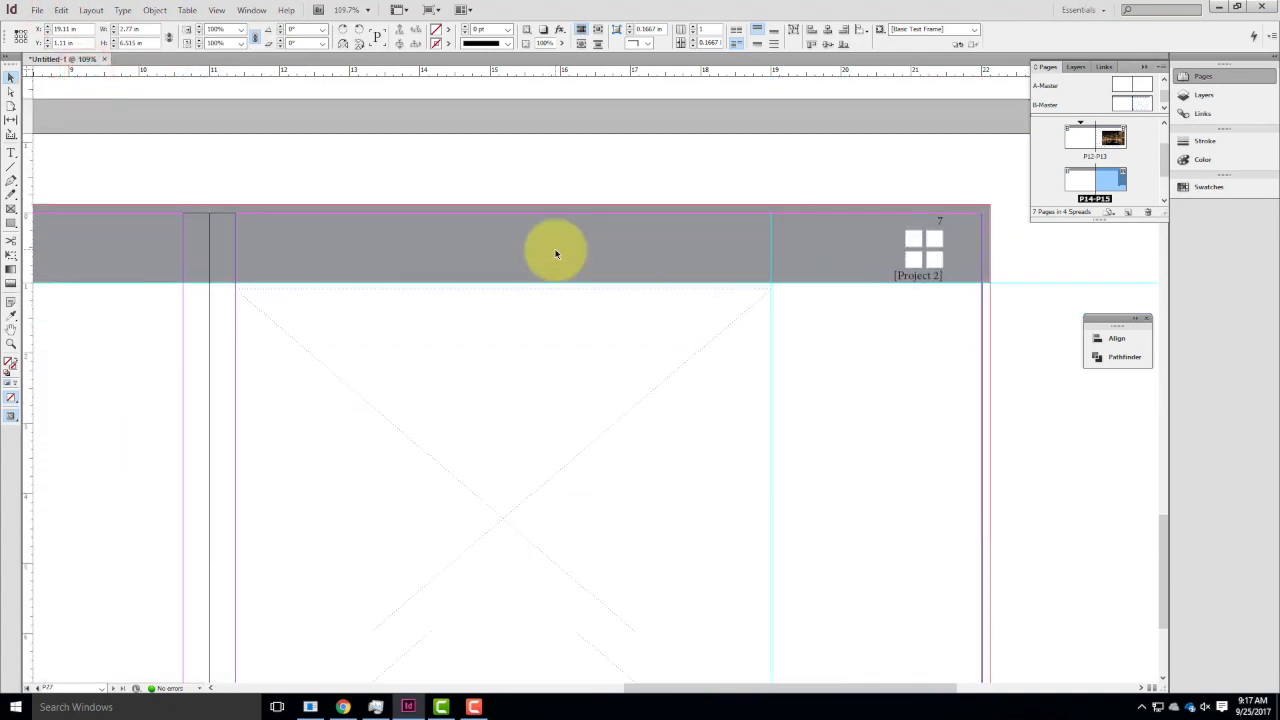
click(625, 452)
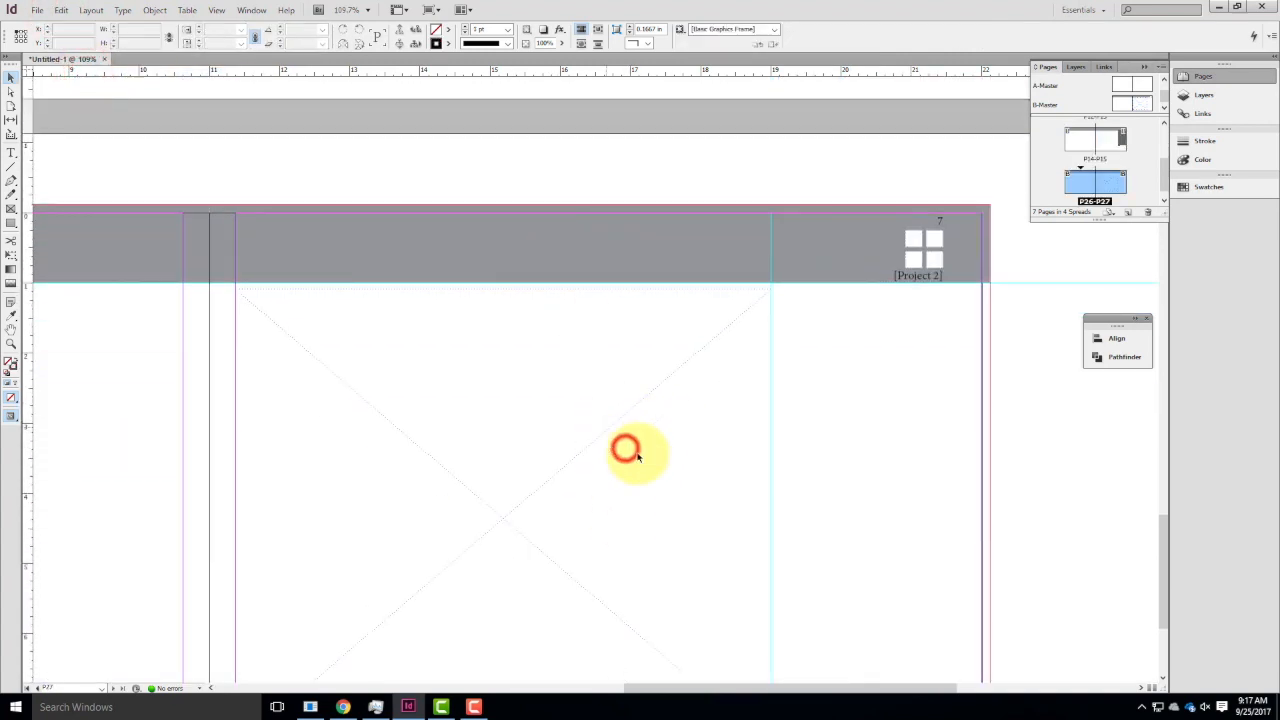
click(58, 10)
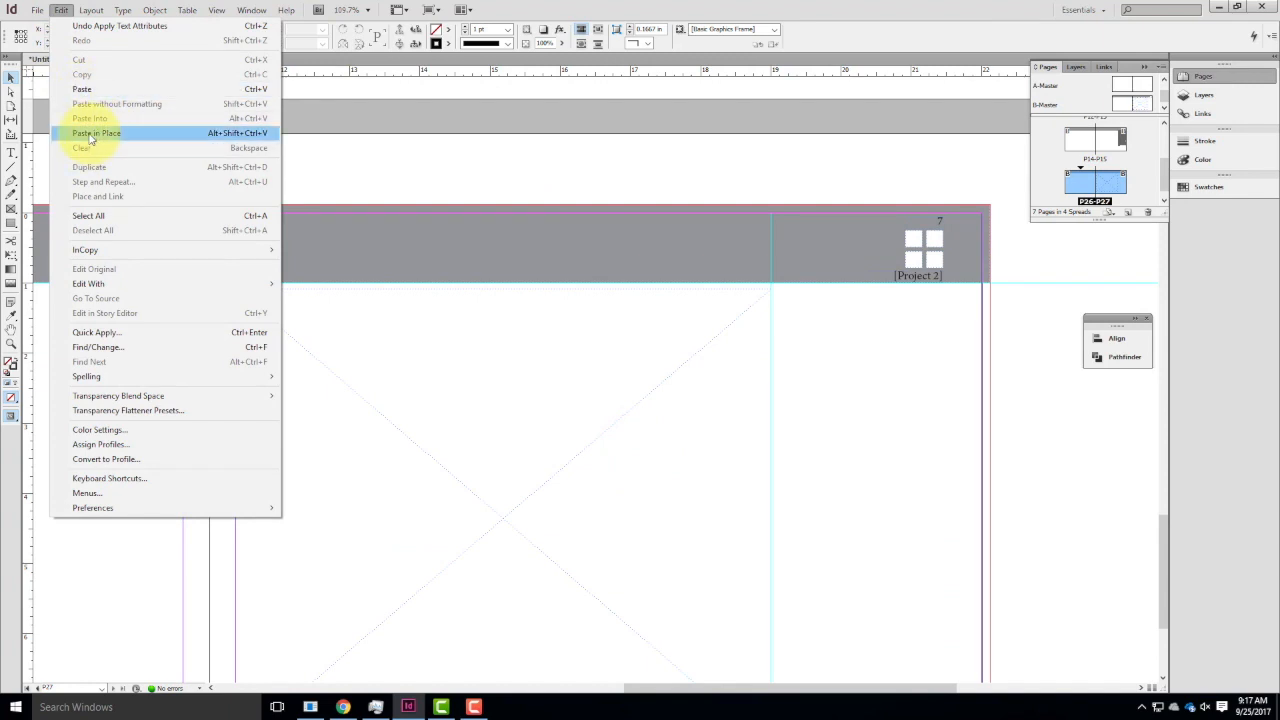
click(89, 132)
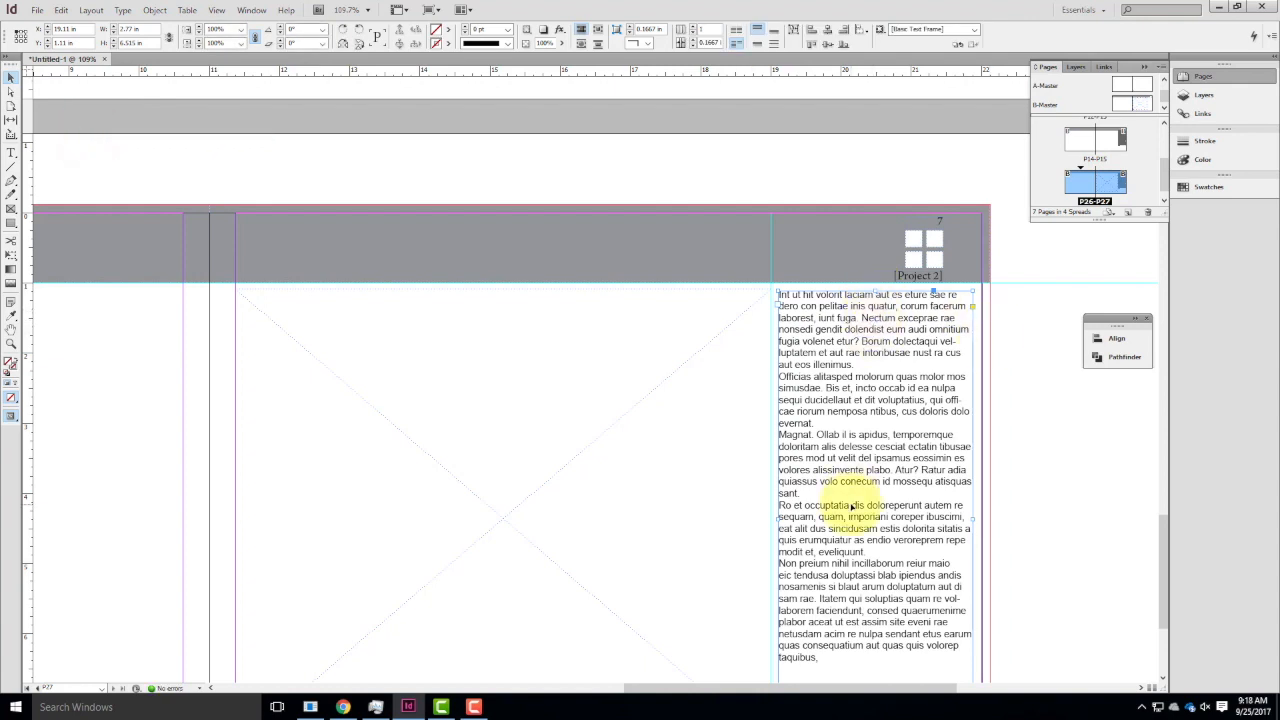
Compare the layout of the text and picture frames across pages P27, P15 and P13.
scroll(730, 425, up, 20)
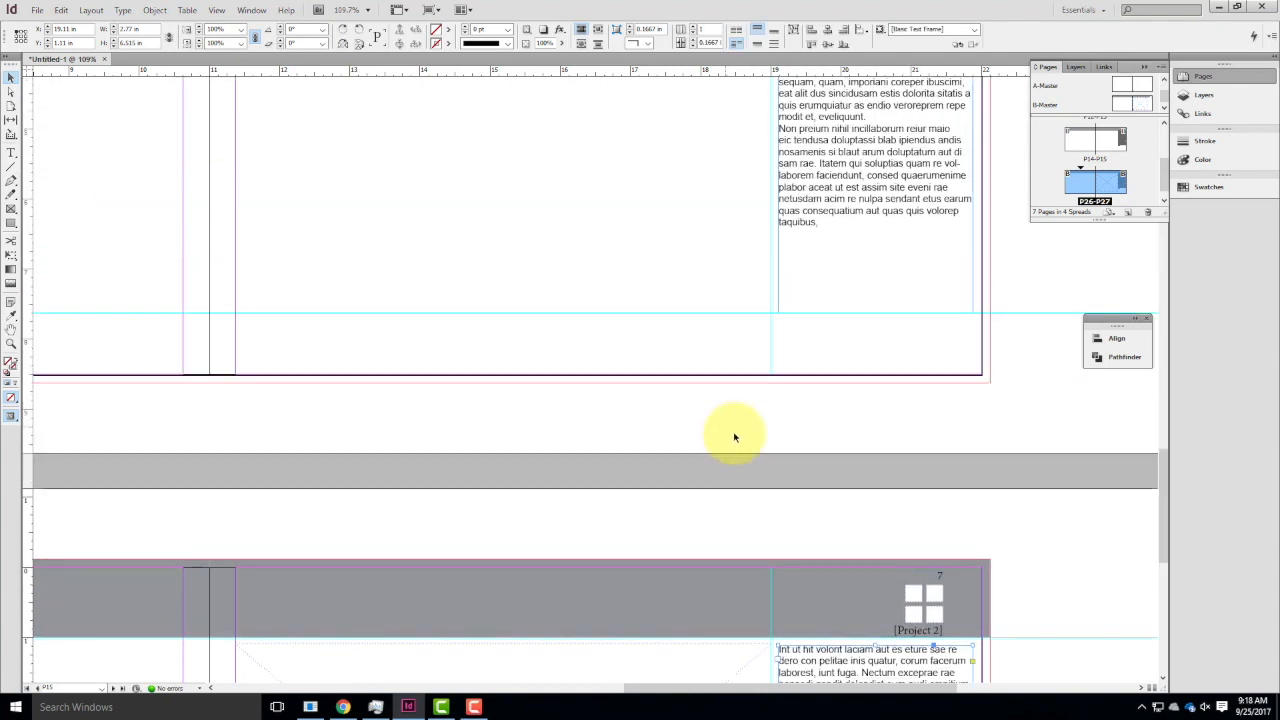
scroll(900, 280, down, 20)
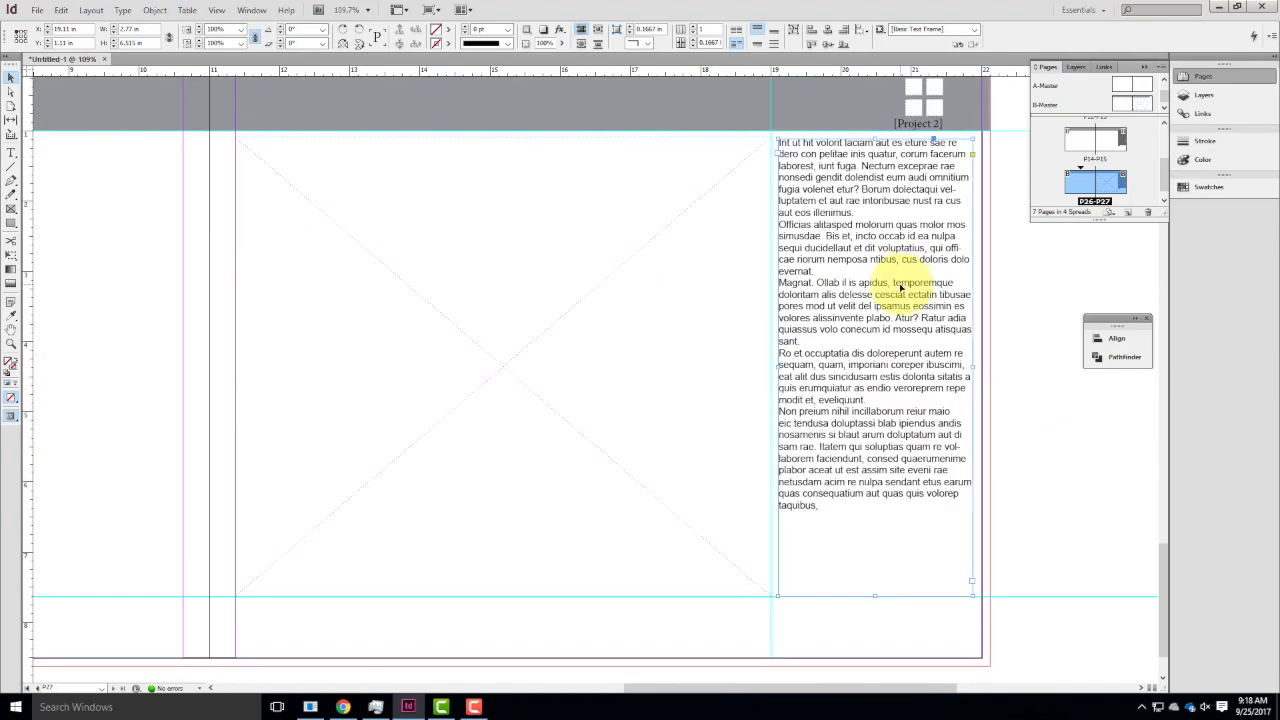
scroll(900, 280, up, 3)
scroll(898, 288, down, 5)
scroll(898, 296, down, 5)
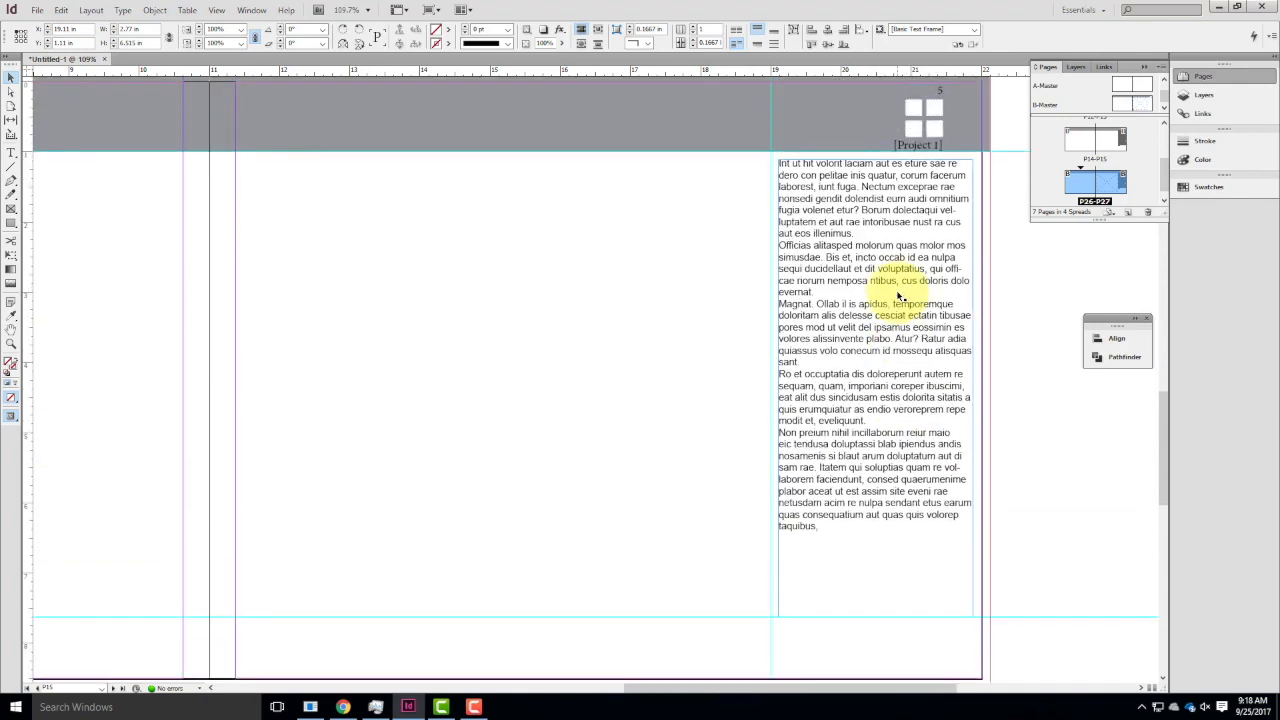
scroll(898, 296, up, 15)
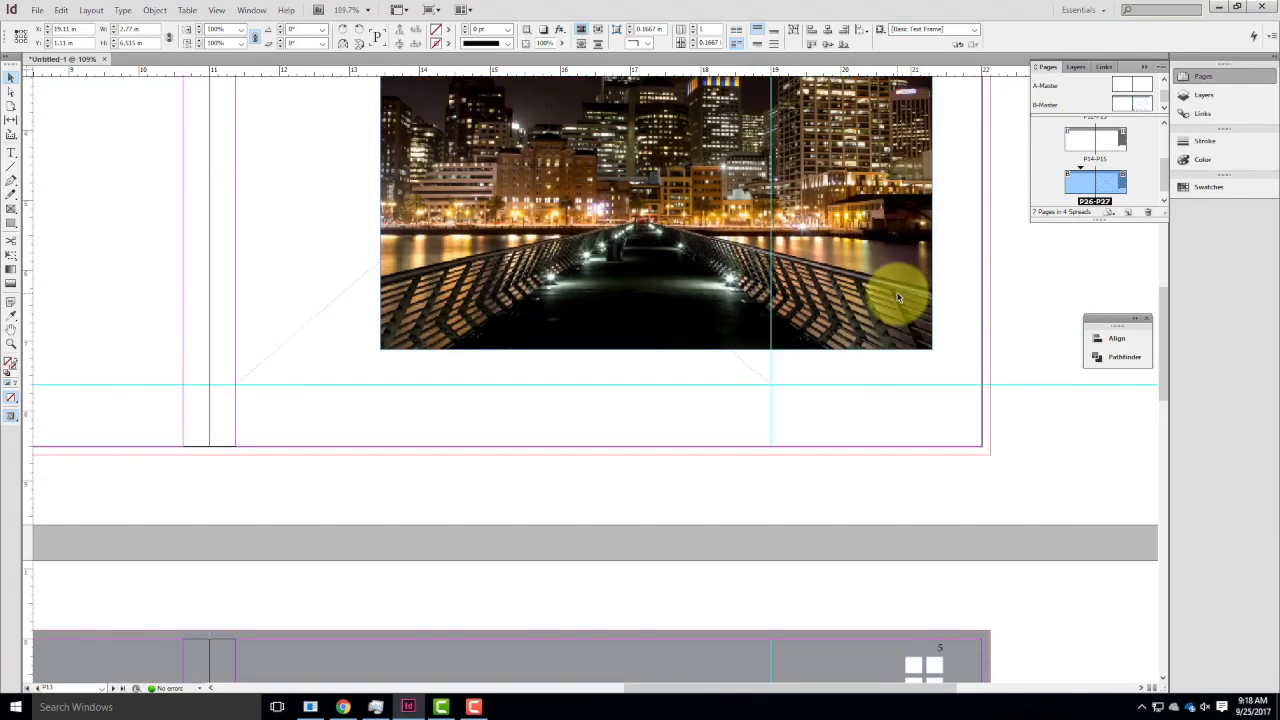
scroll(902, 295, up, 5)
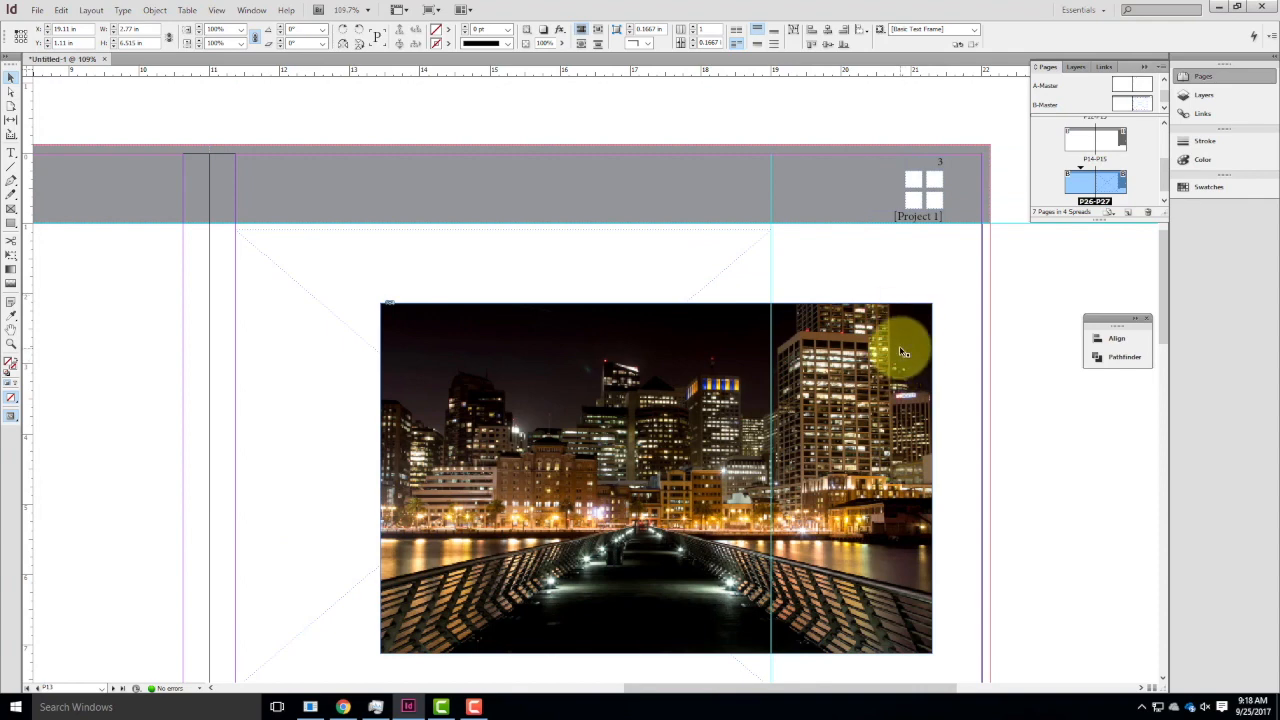
scroll(903, 358, down, 7)
scroll(899, 350, down, 4)
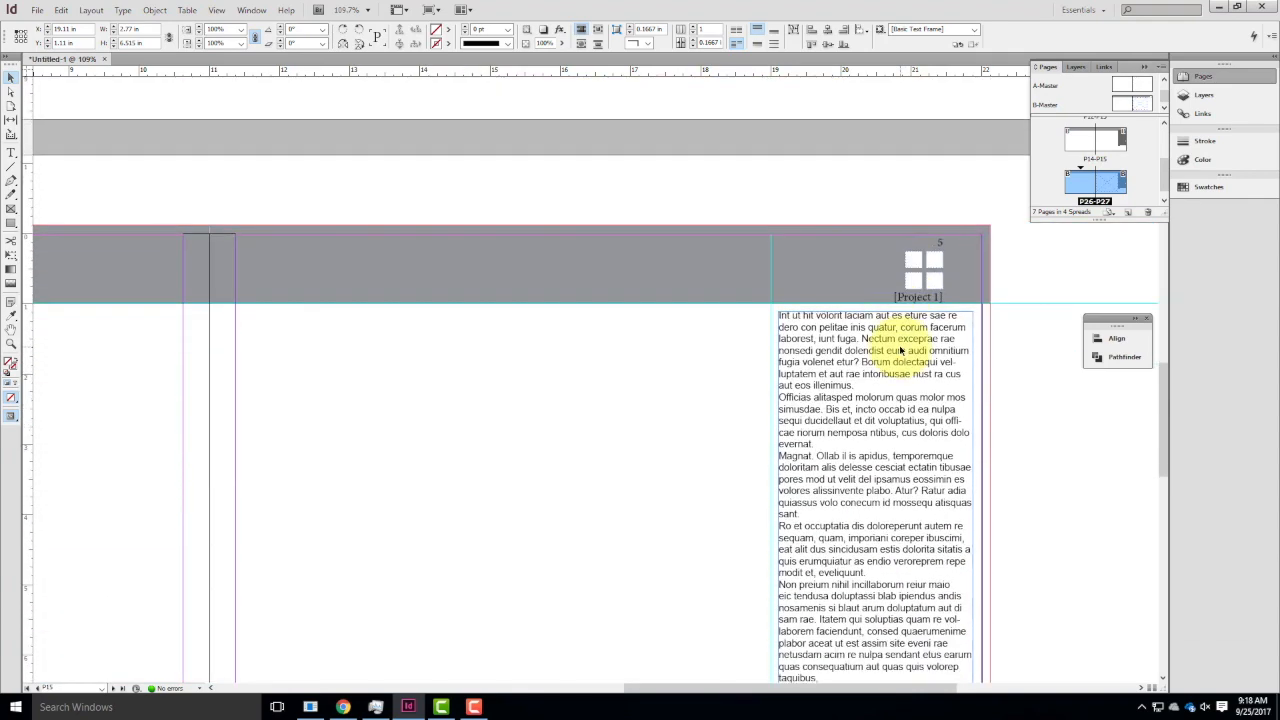
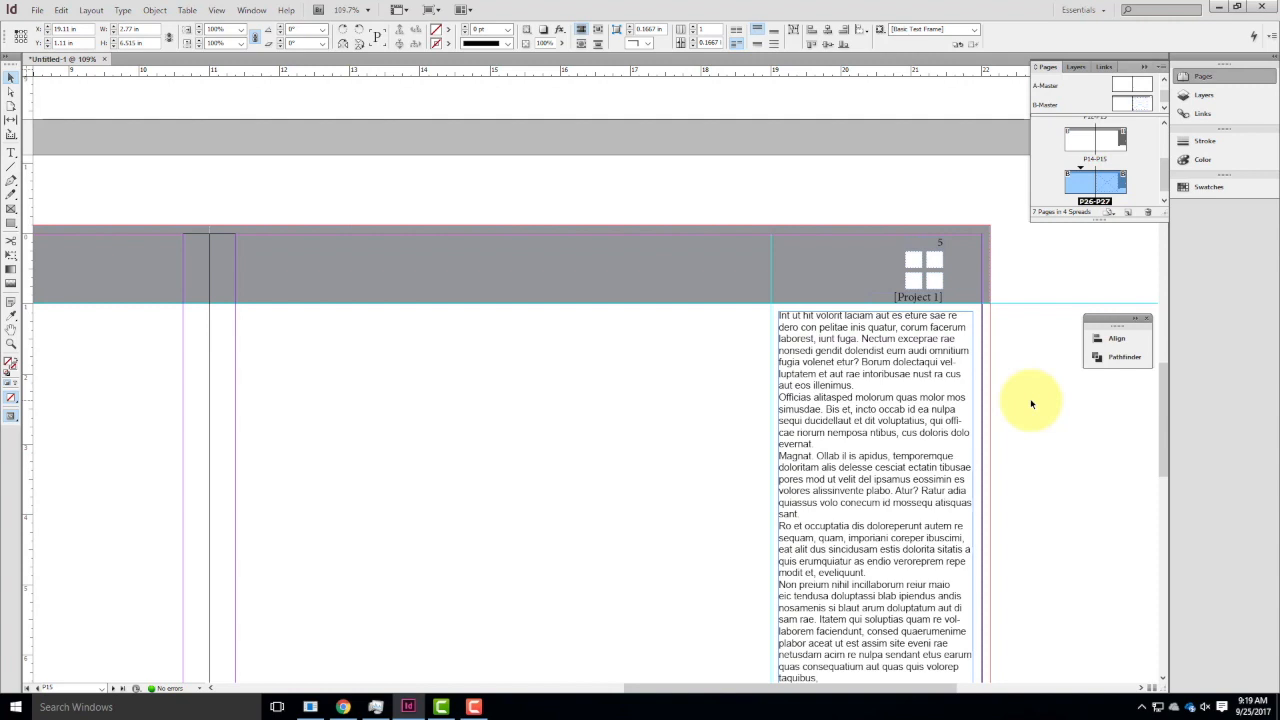
scroll(845, 360, down, 5)
scroll(850, 395, up, 4)
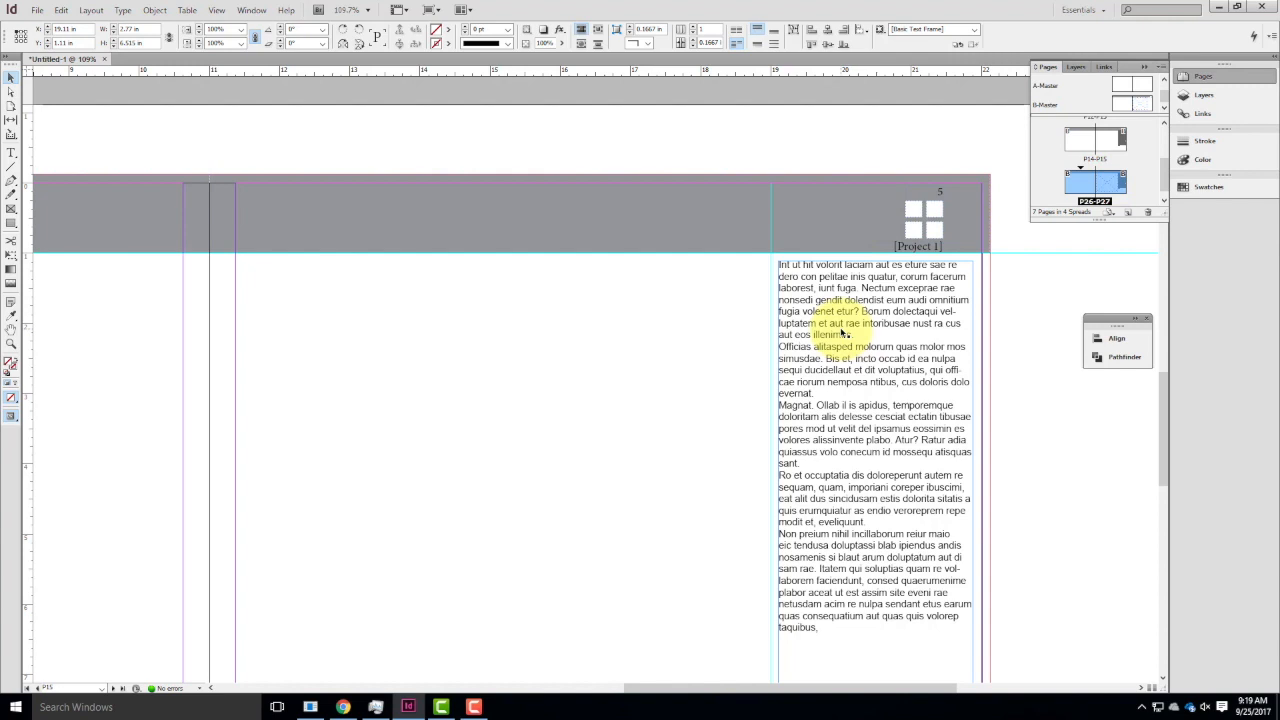
scroll(849, 337, down, 3)
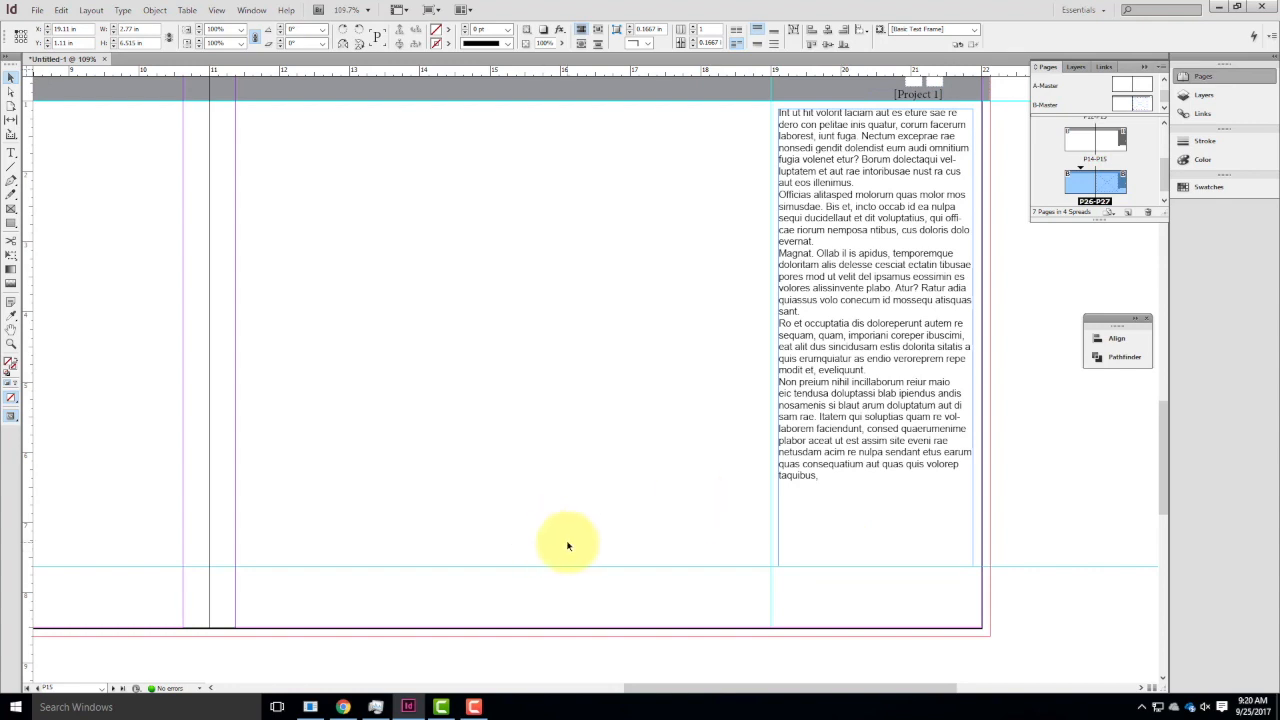
key(ctrl+minus)
key(ctrl+minus)
key(ctrl+minus)
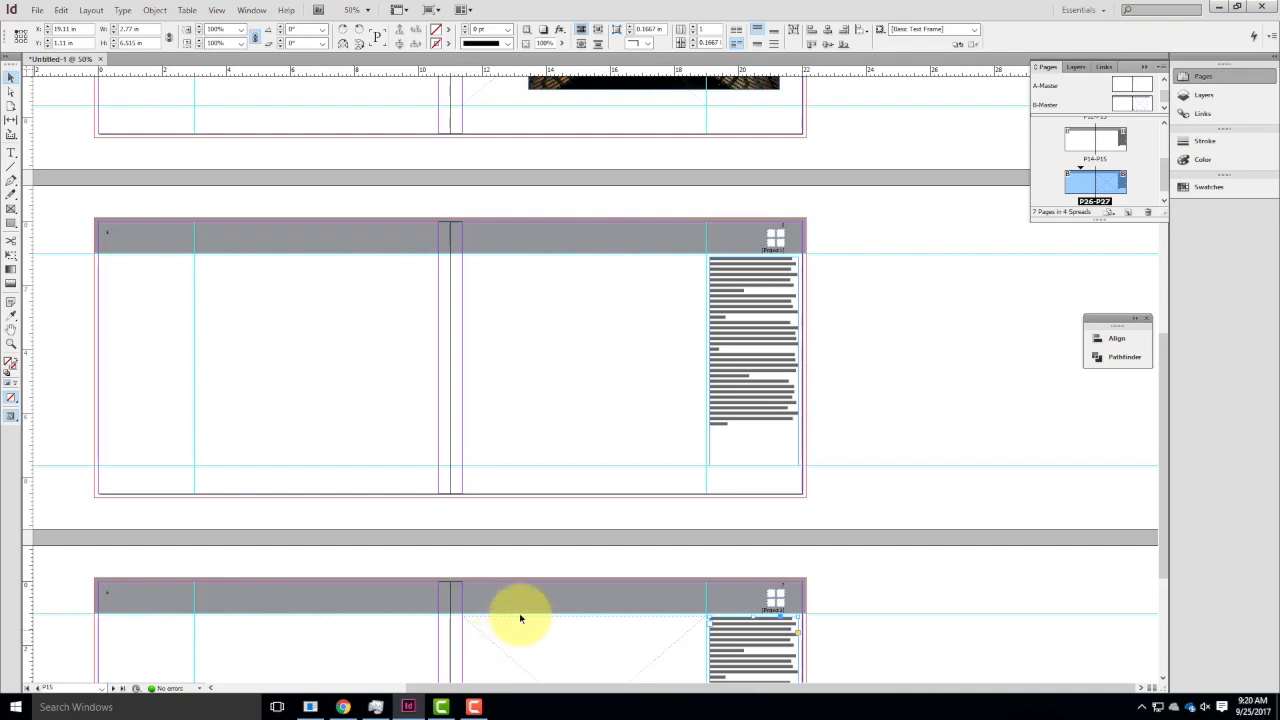
click(474, 707)
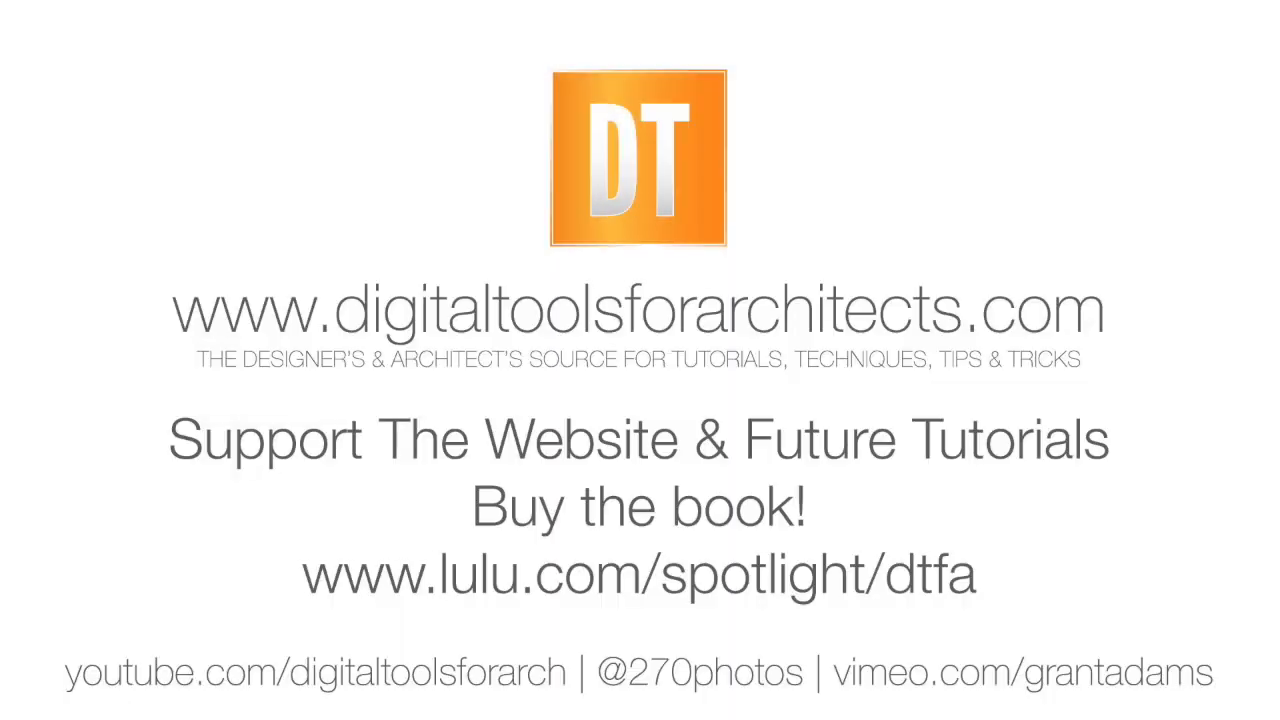